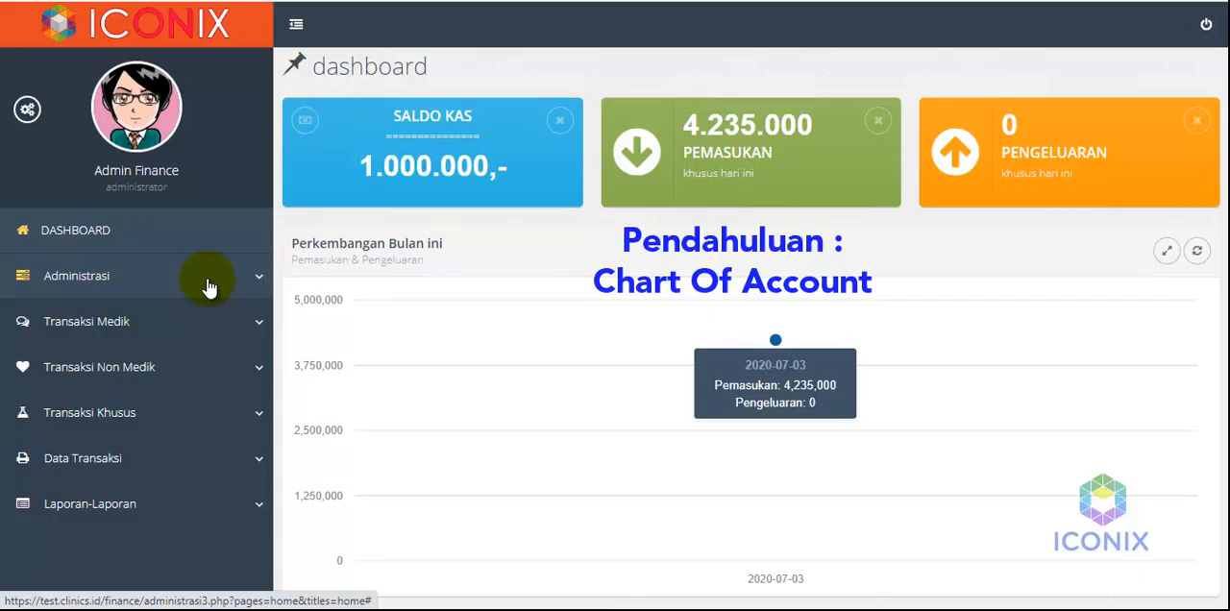
Open the Data Account list with the chart of accounts and show 50 entries per page
click(208, 285)
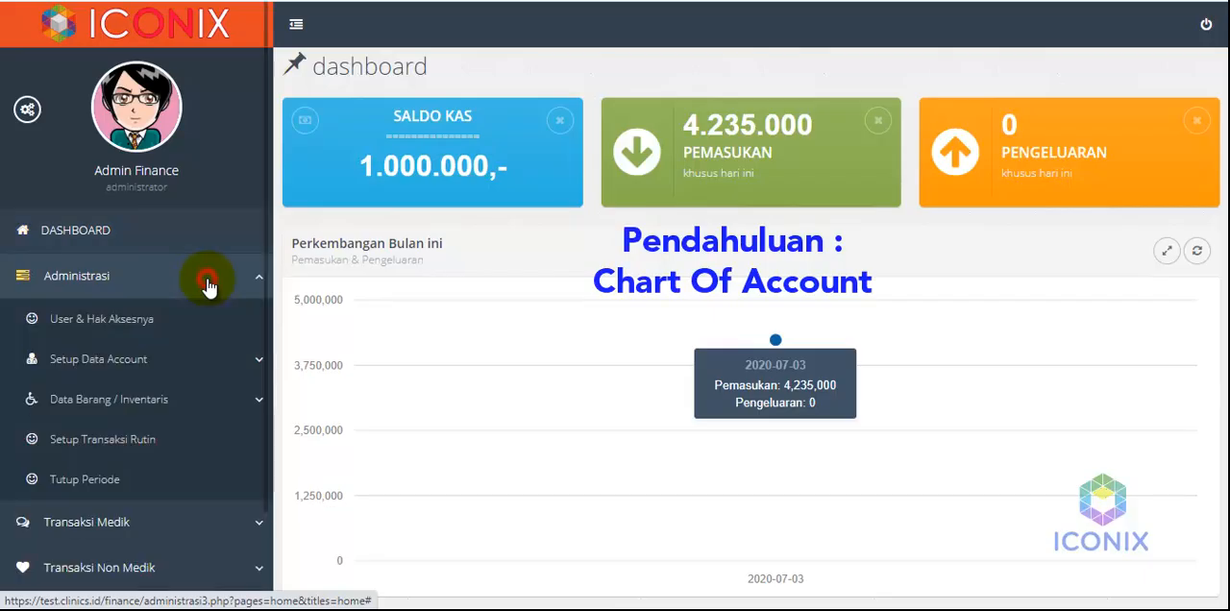
click(159, 373)
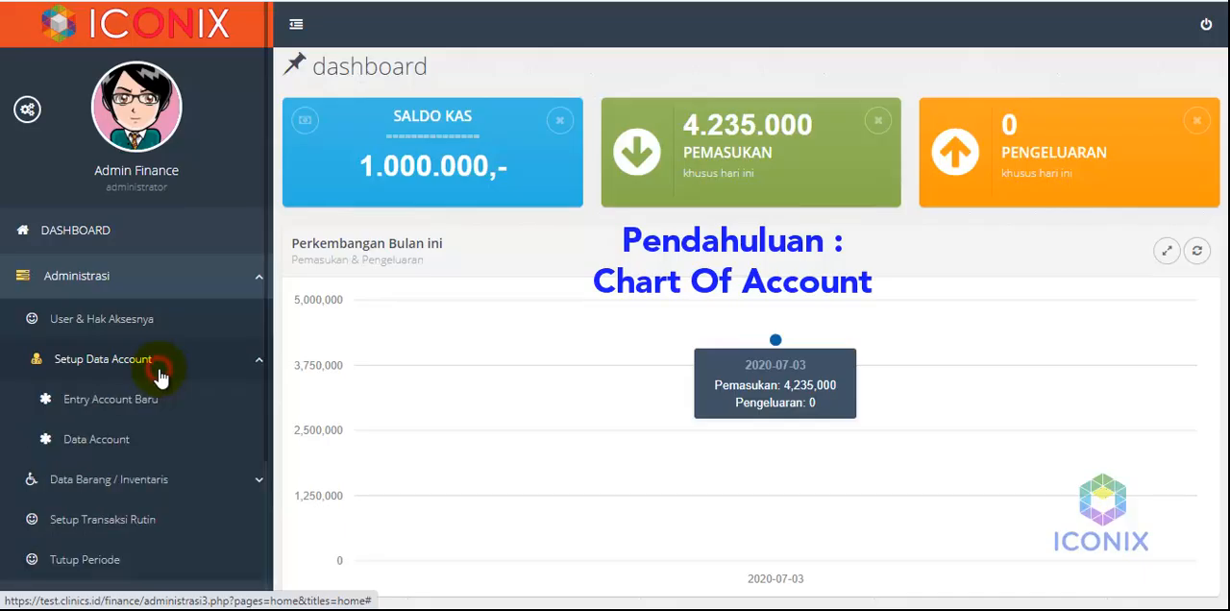
click(138, 445)
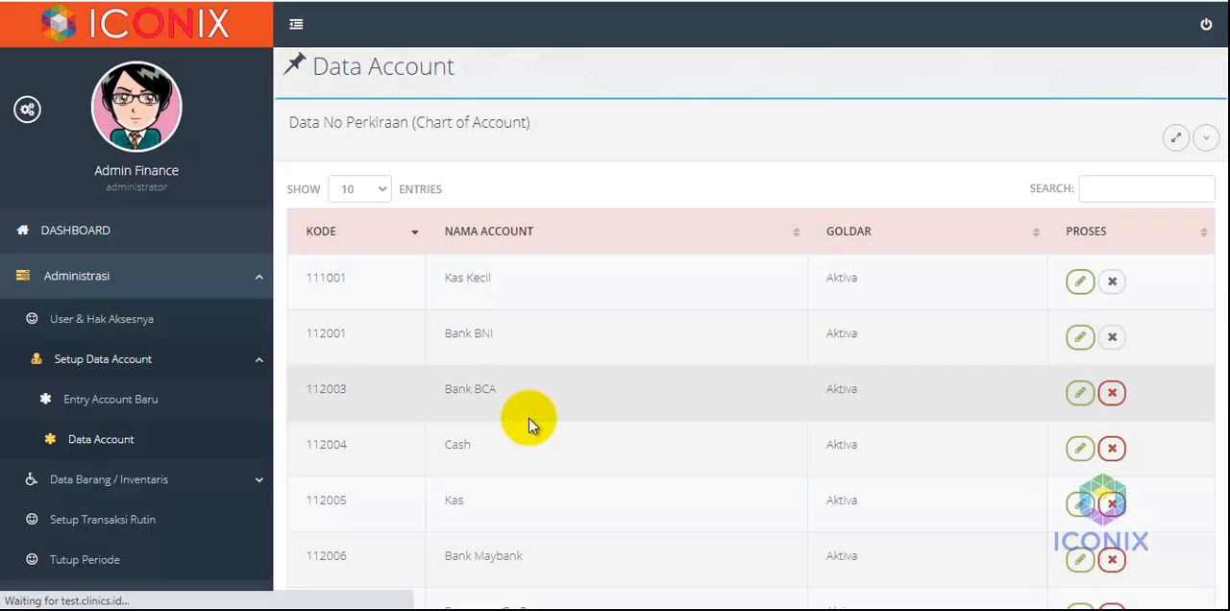
scroll(529, 420, down, 3)
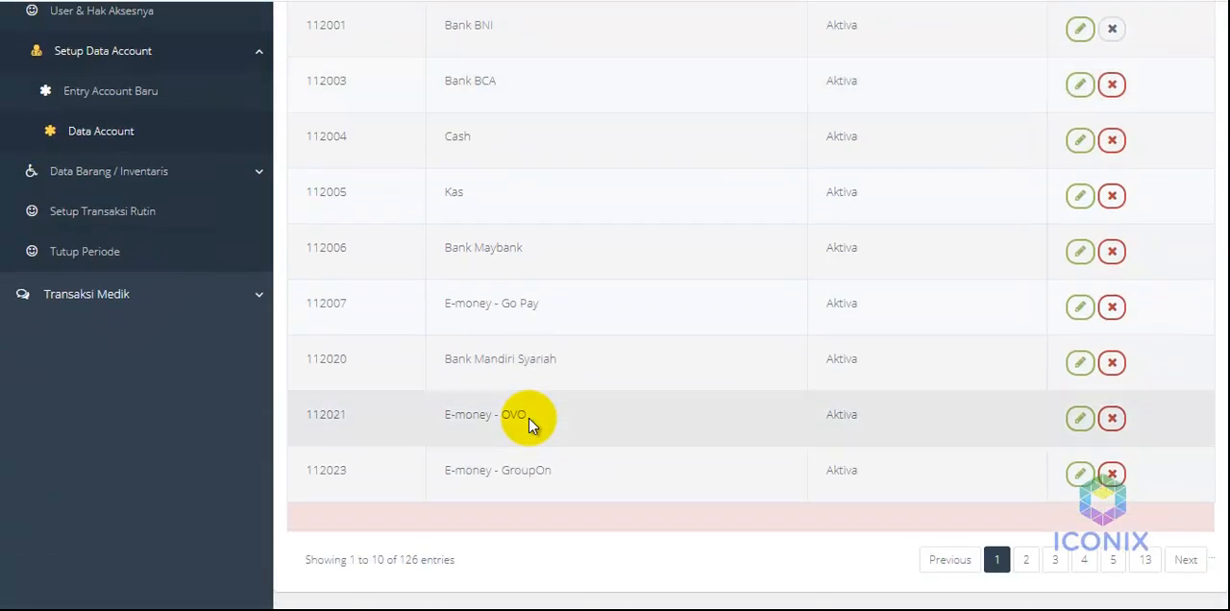
scroll(528, 418, up, 3)
click(379, 155)
click(365, 197)
Look through the chart of accounts, examining the account codes, names, Goldar categories and which accounts can be edited or deleted
scroll(554, 301, down, 5)
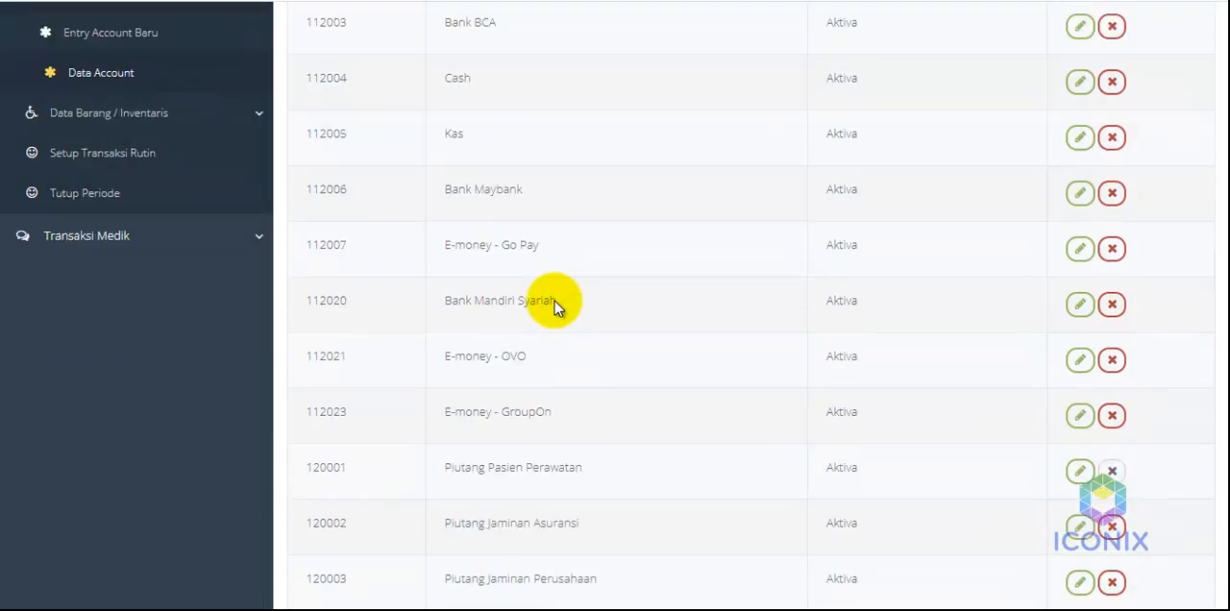
scroll(554, 301, down, 8)
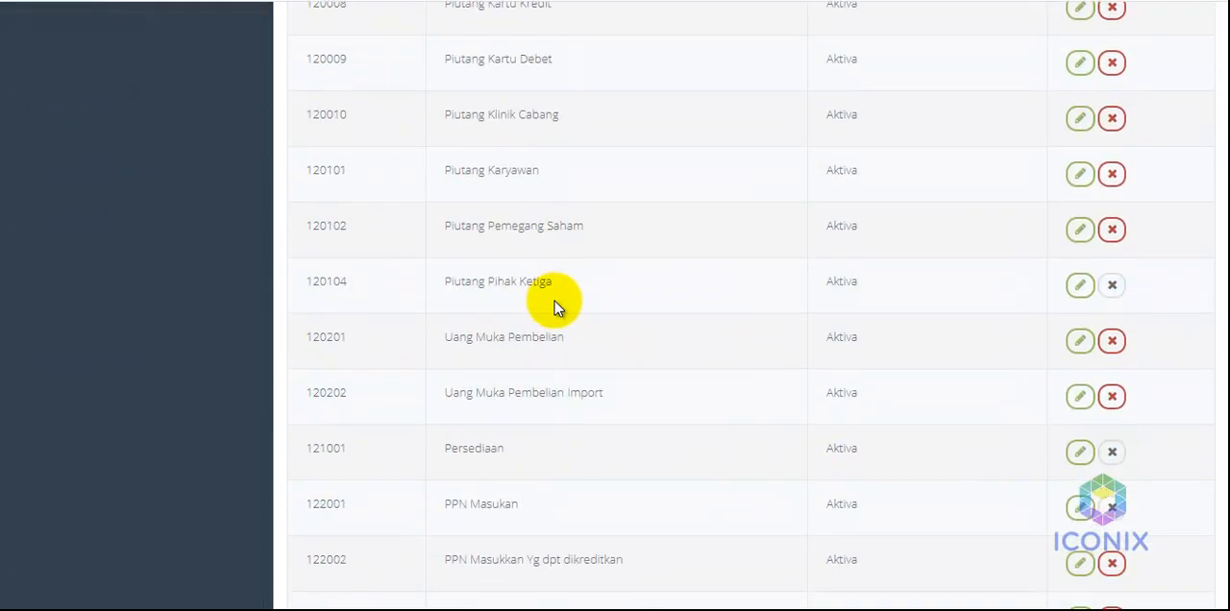
scroll(555, 301, down, 7)
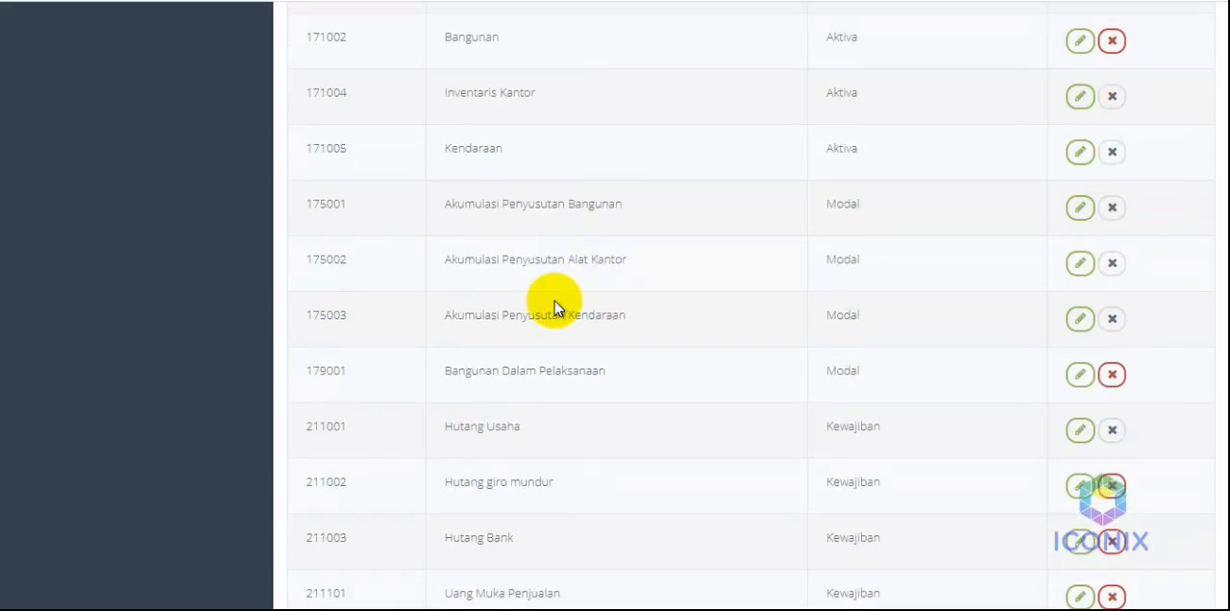
scroll(555, 301, down, 4)
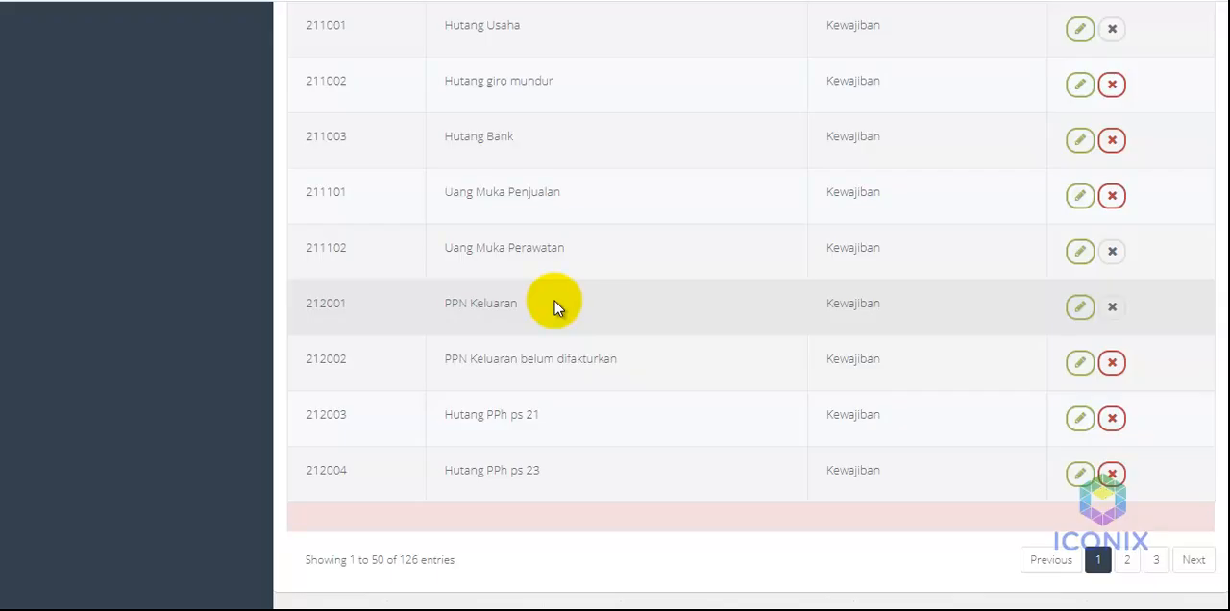
scroll(554, 301, up, 10)
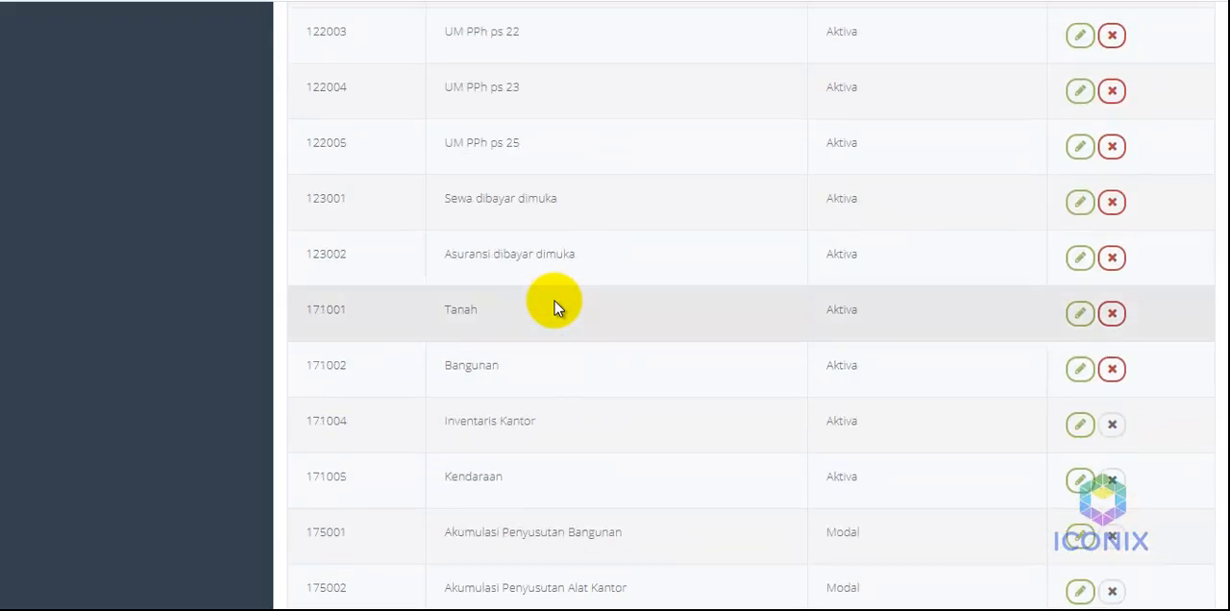
scroll(554, 301, up, 8)
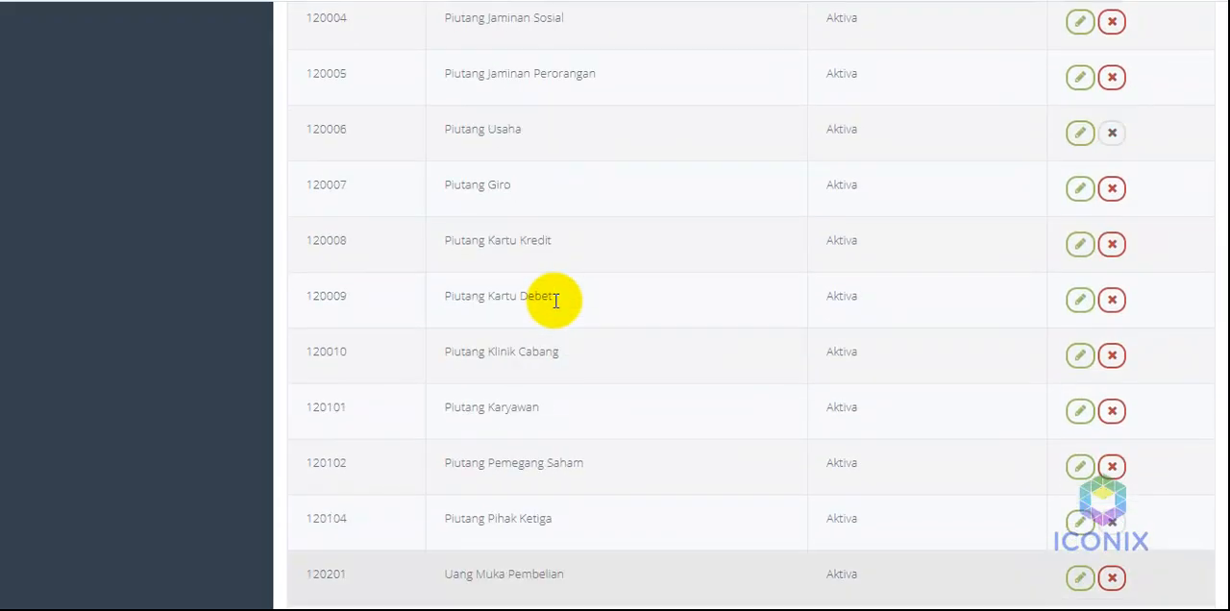
scroll(555, 301, up, 4)
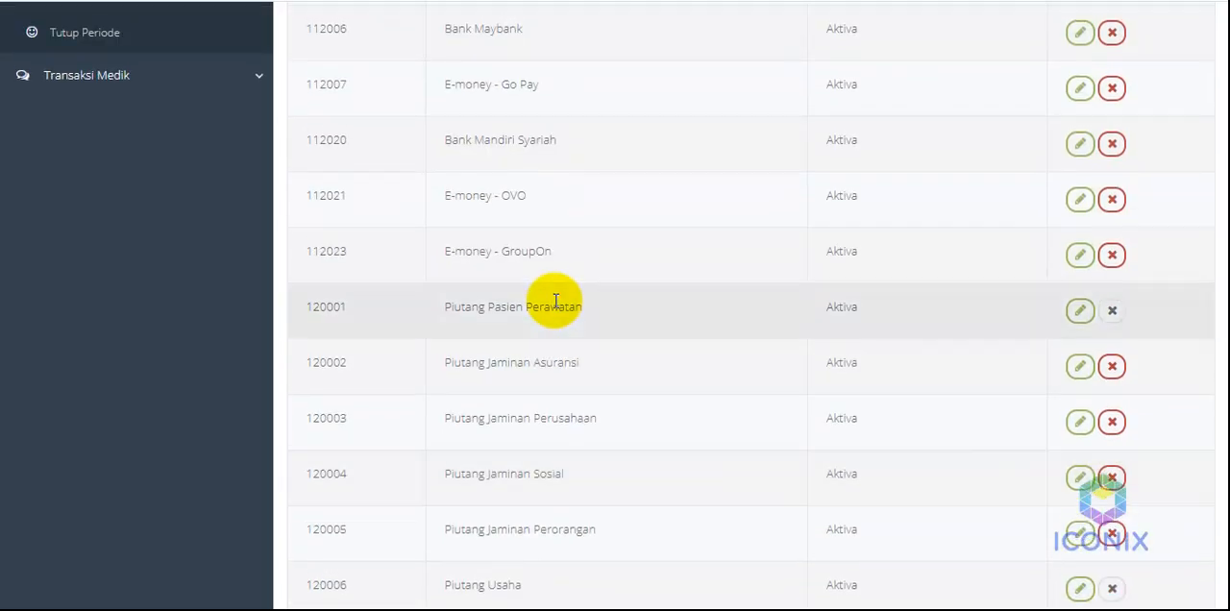
scroll(555, 301, up, 3)
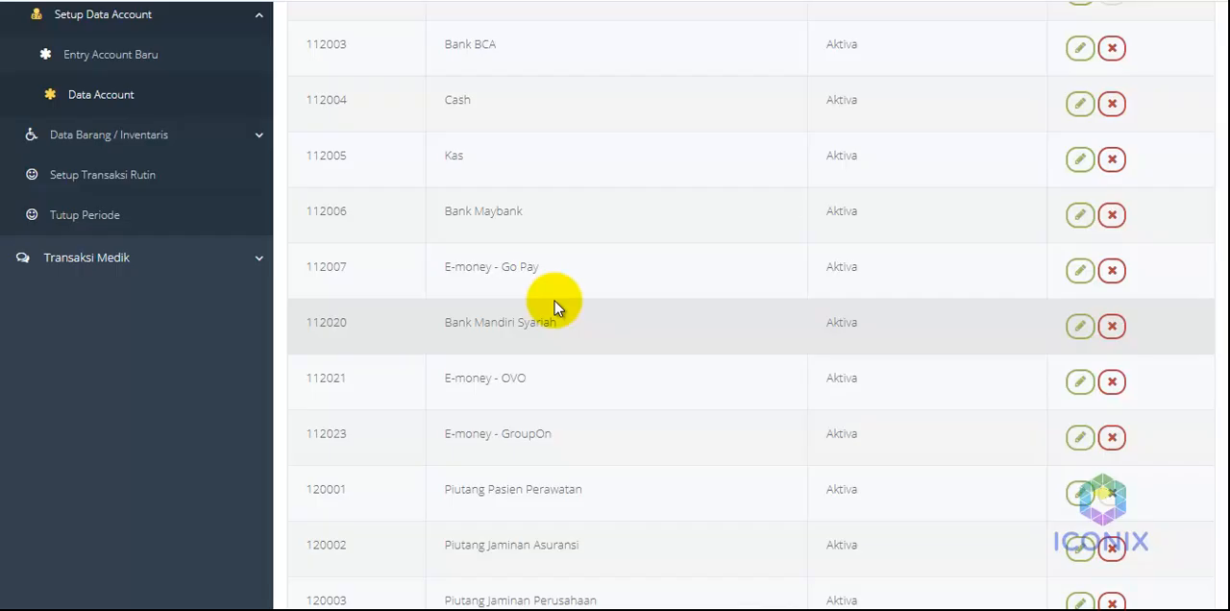
scroll(555, 301, up, 4)
scroll(554, 301, down, 1)
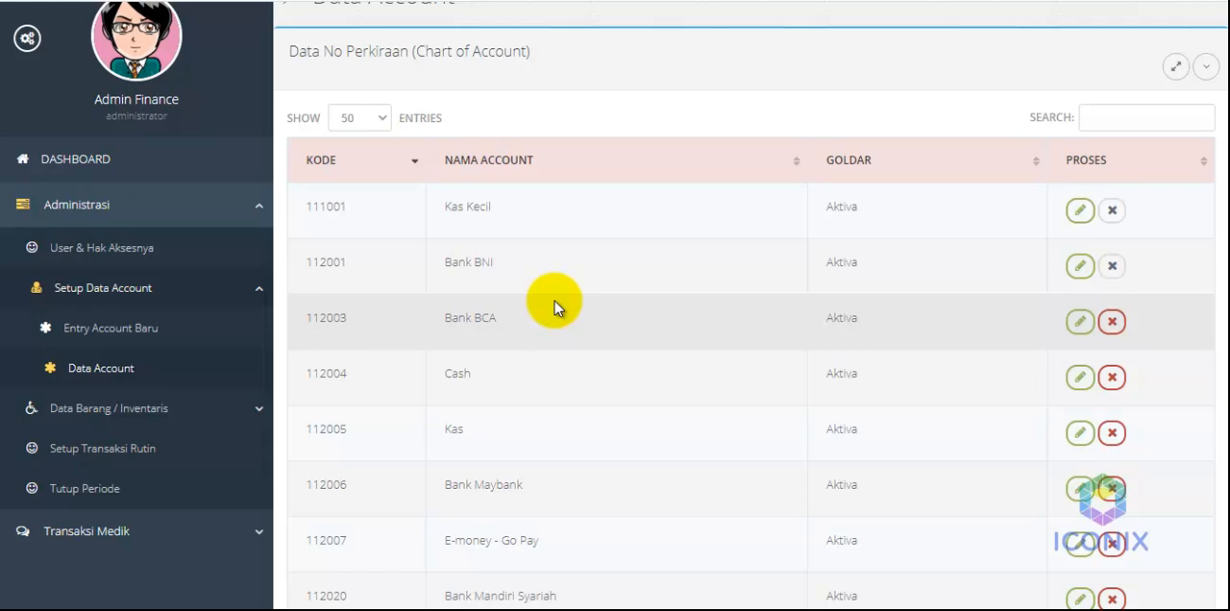
scroll(338, 244, up, 2)
click(596, 181)
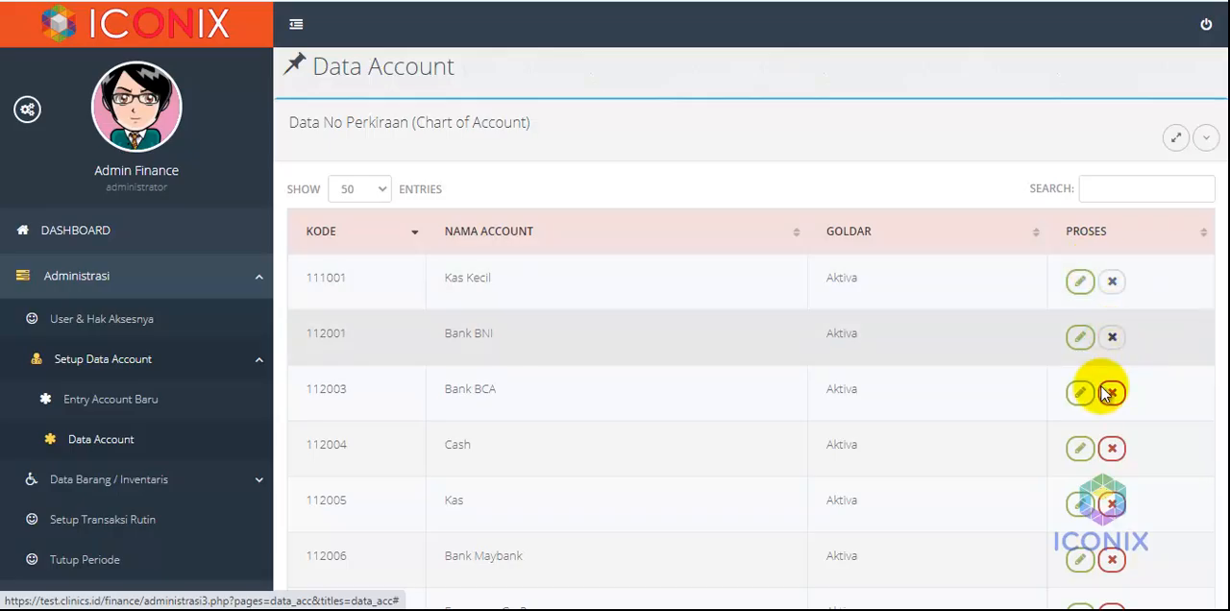
scroll(502, 238, down, 2)
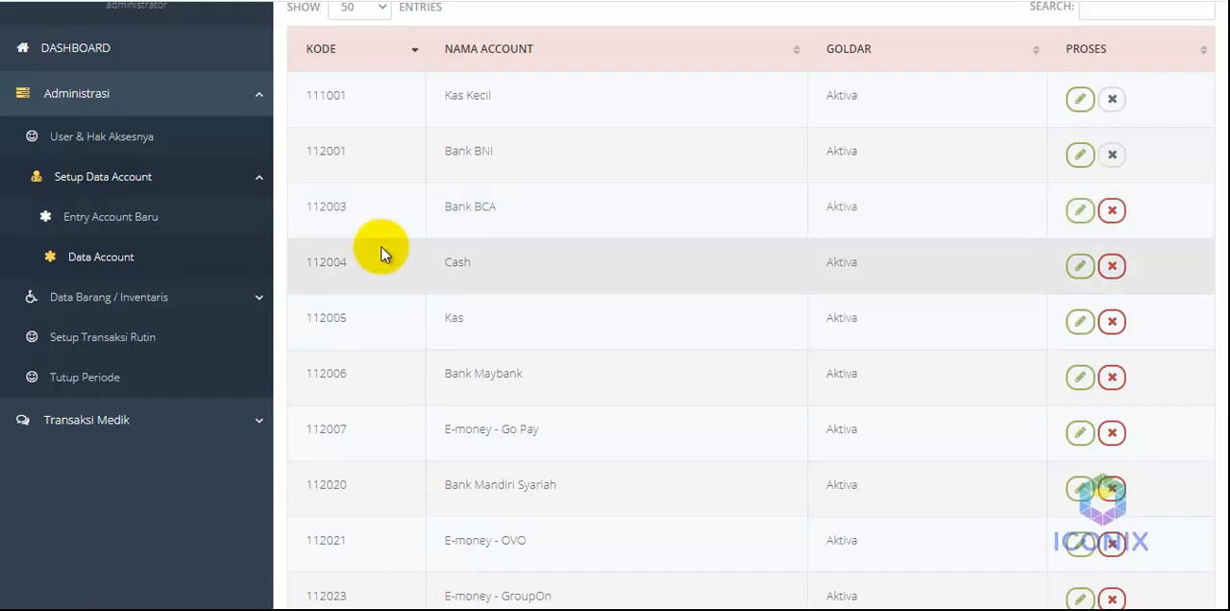
scroll(423, 212, up, 1)
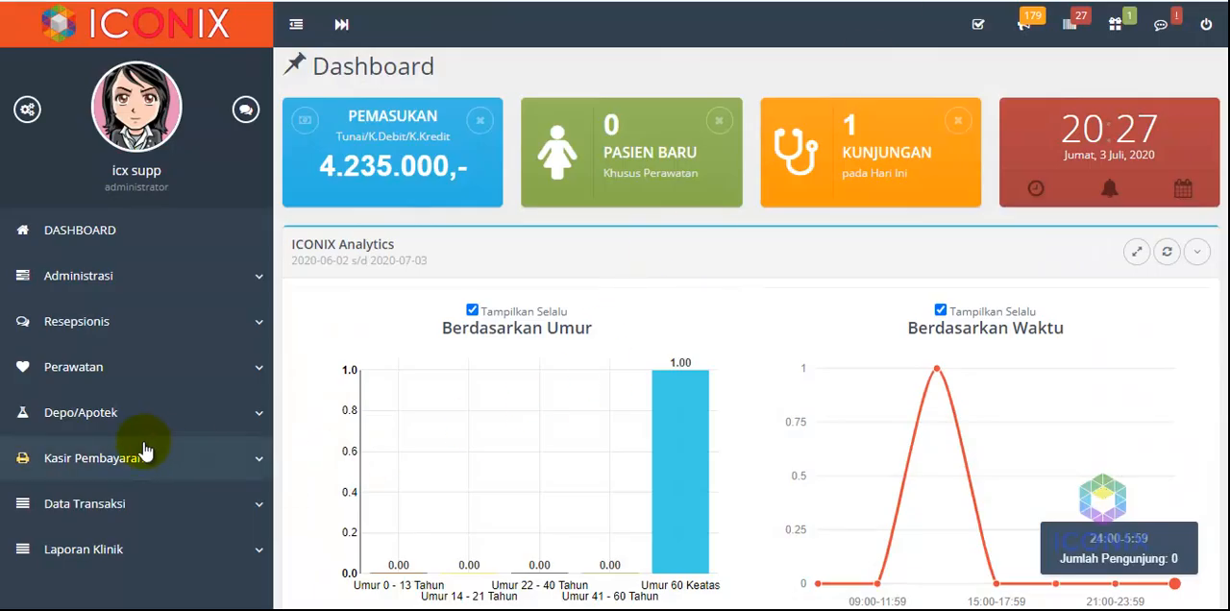
Switch to the clinic administration site and open the payment transaction for the patient waiting under Pembayaran Perawatan Reguler
click(120, 463)
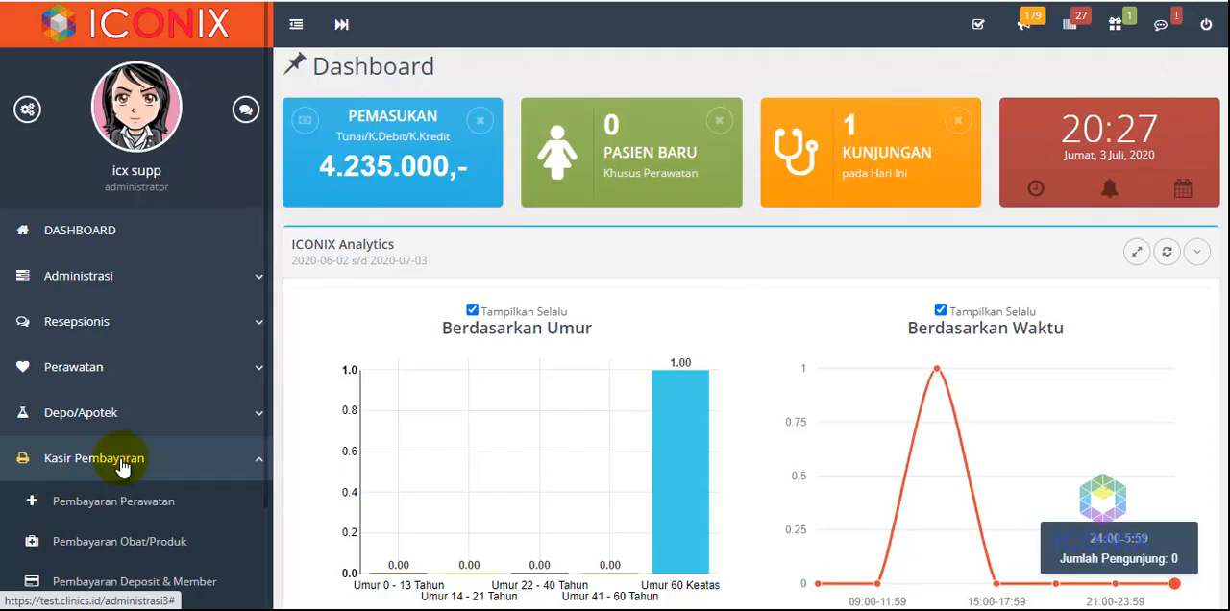
scroll(123, 468, down, 3)
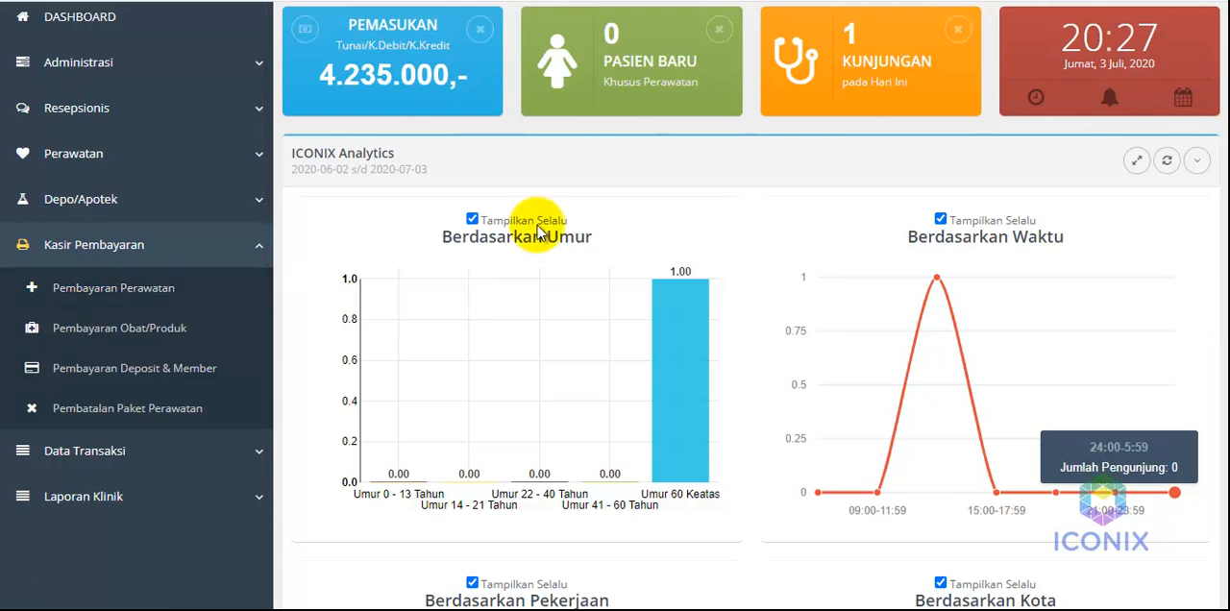
click(55, 287)
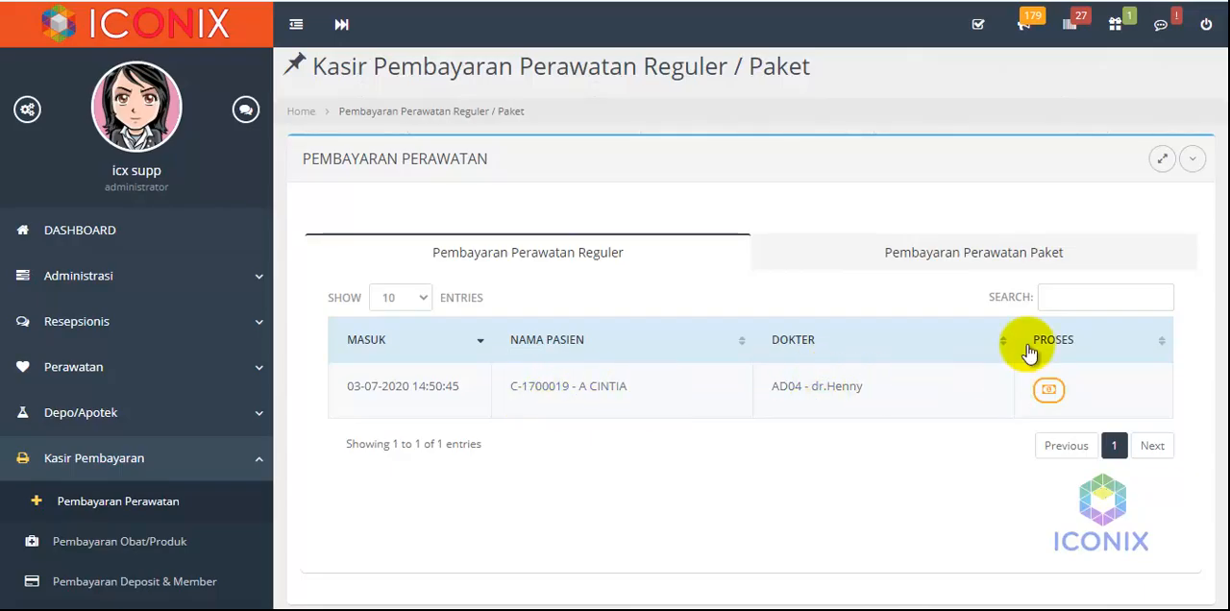
click(1048, 392)
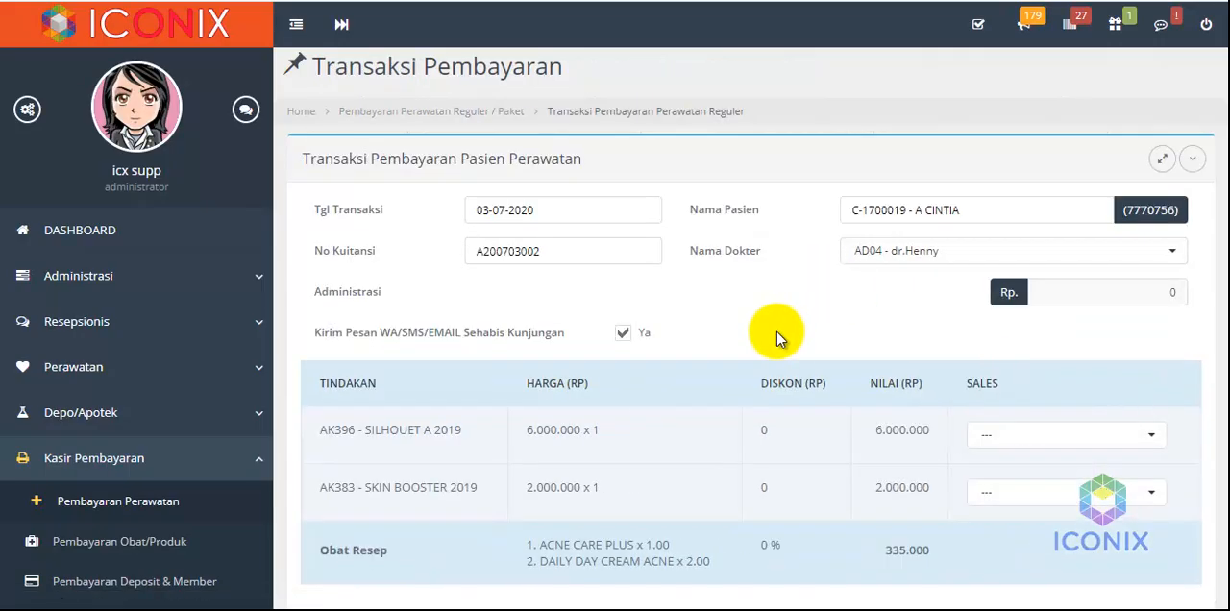
Review the patient's payment form, examining the treatments, prescribed medicines, total, discounts and payment method fields
scroll(781, 329, down, 2)
scroll(776, 329, down, 1)
scroll(777, 330, down, 2)
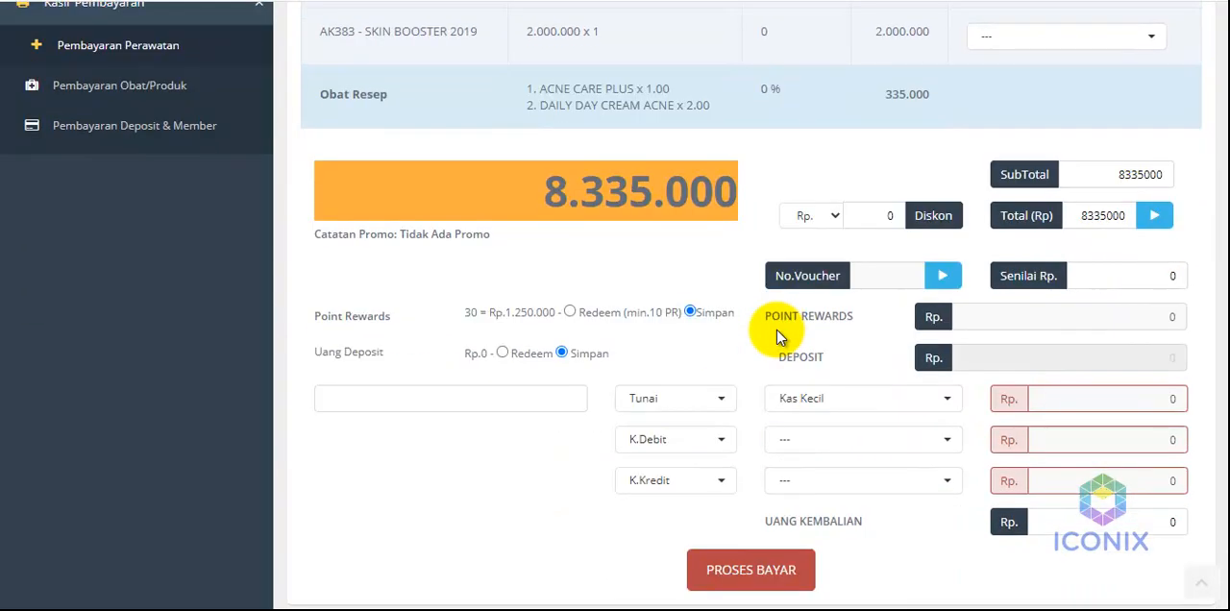
scroll(776, 330, down, 1)
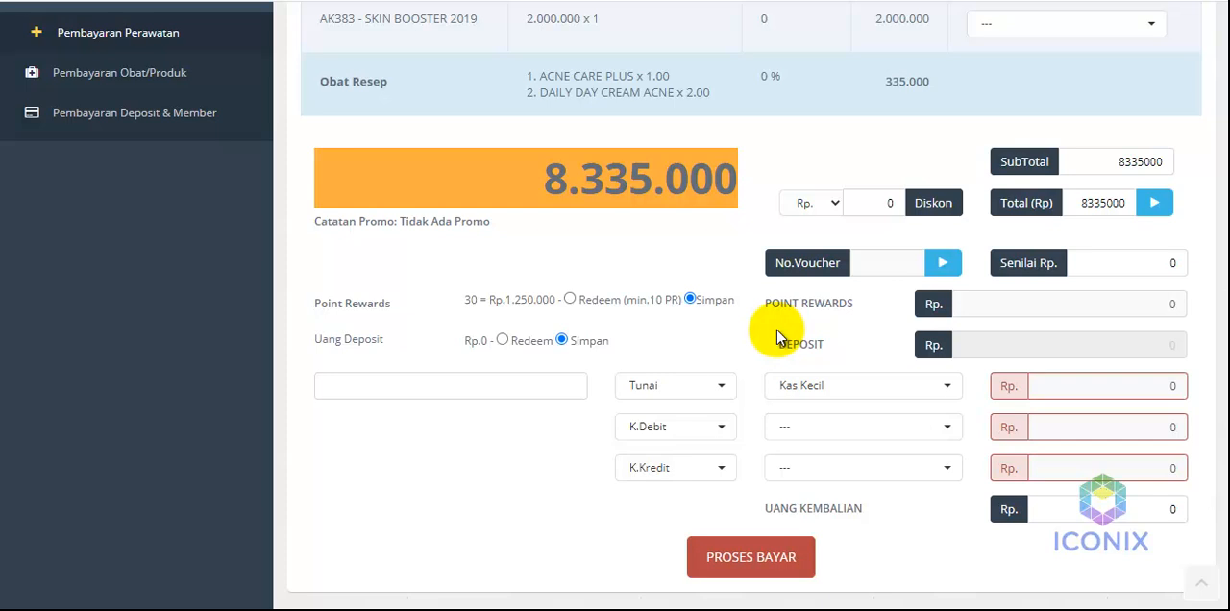
scroll(778, 332, up, 5)
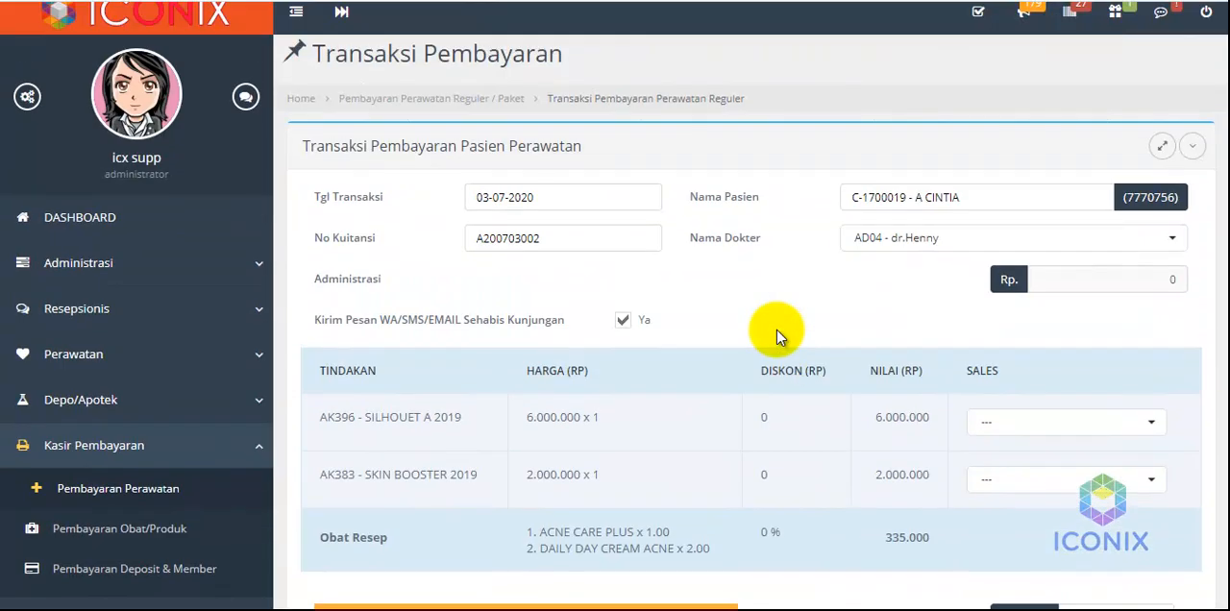
scroll(776, 330, down, 4)
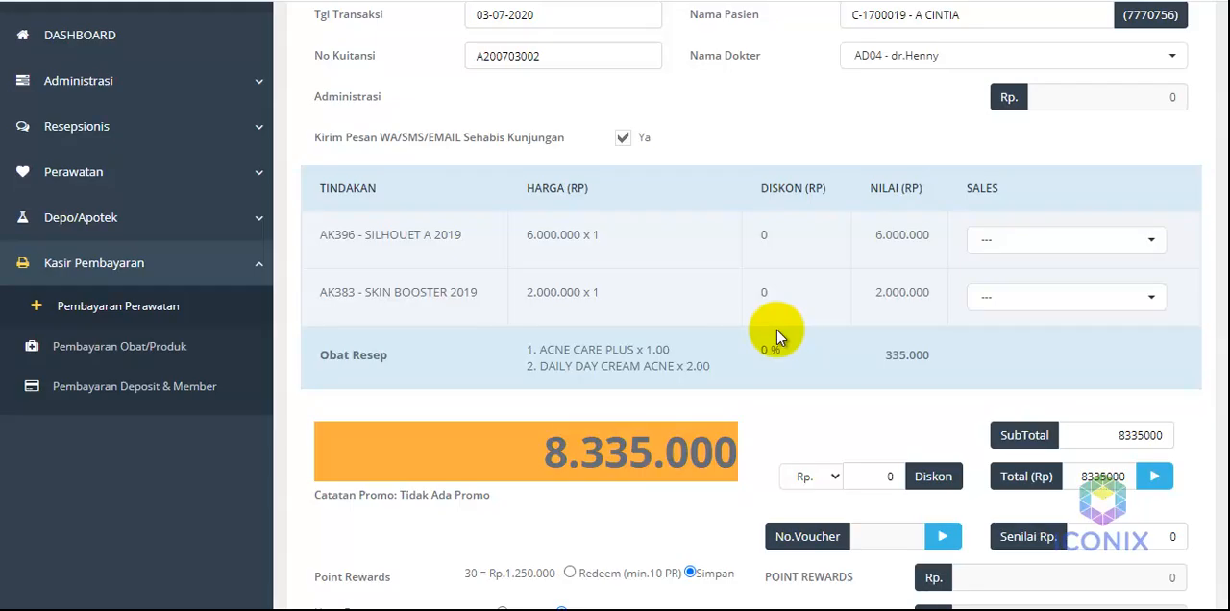
scroll(777, 330, down, 2)
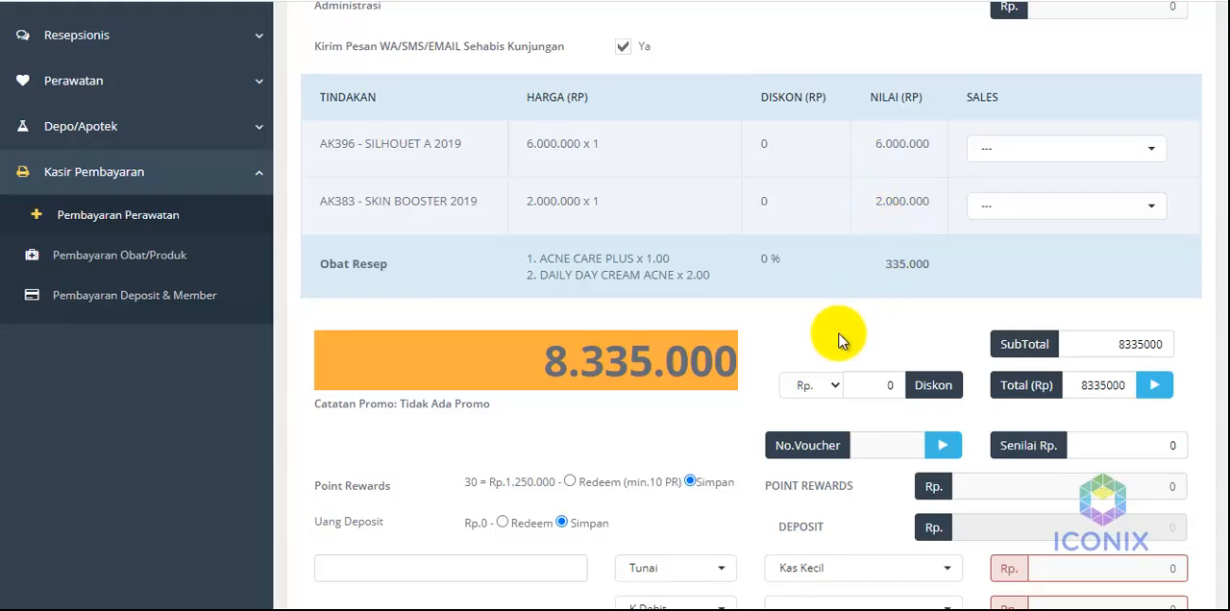
scroll(827, 331, up, 3)
scroll(837, 336, down, 5)
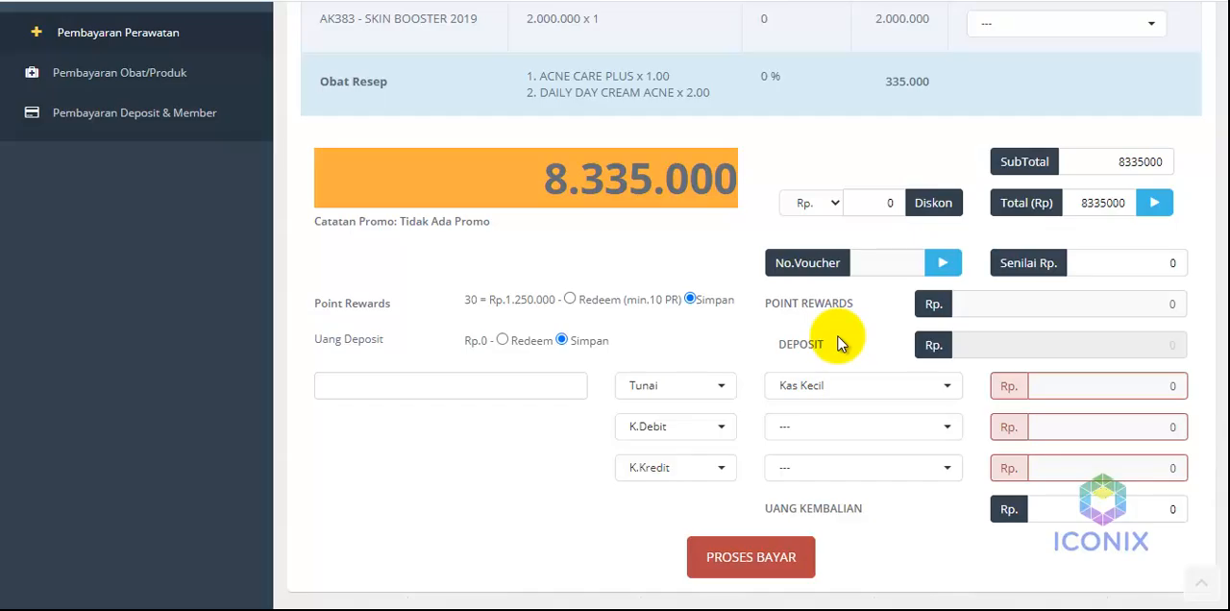
Enter a Tunai (cash) payment of Rp 2.000.000 for the Kas Kecil account
click(1074, 382)
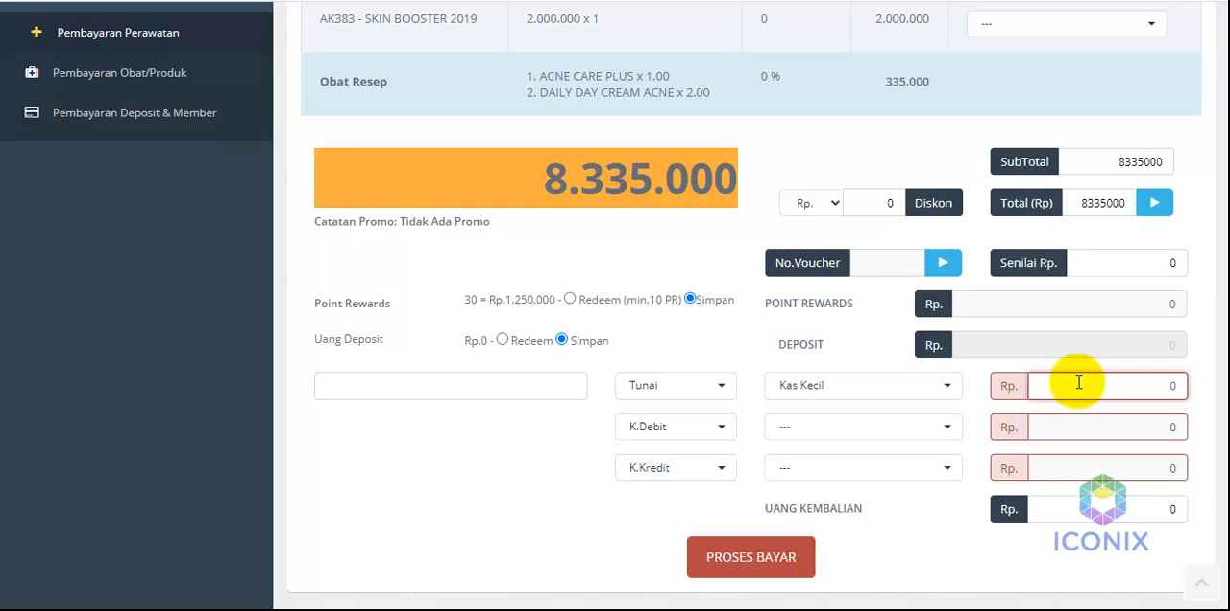
text(2.000.000)
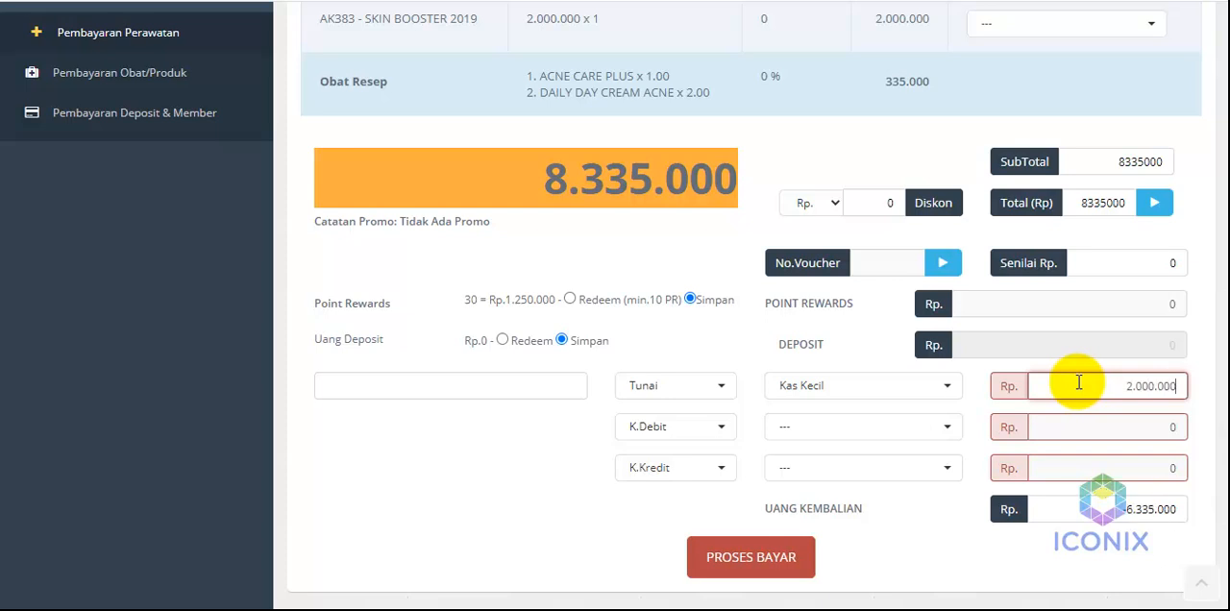
Assign the K.Debit payment to Bank BCA and set its amount to Rp 4.000.000
click(827, 428)
click(822, 395)
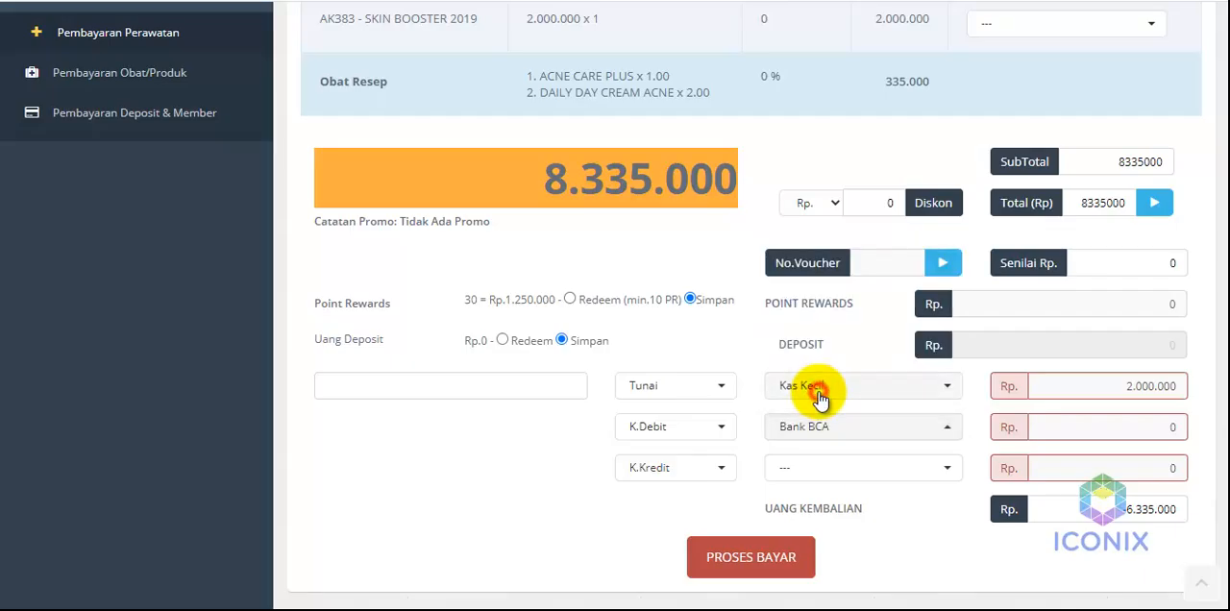
click(1092, 420)
text(40000000)
key(BackSpace)
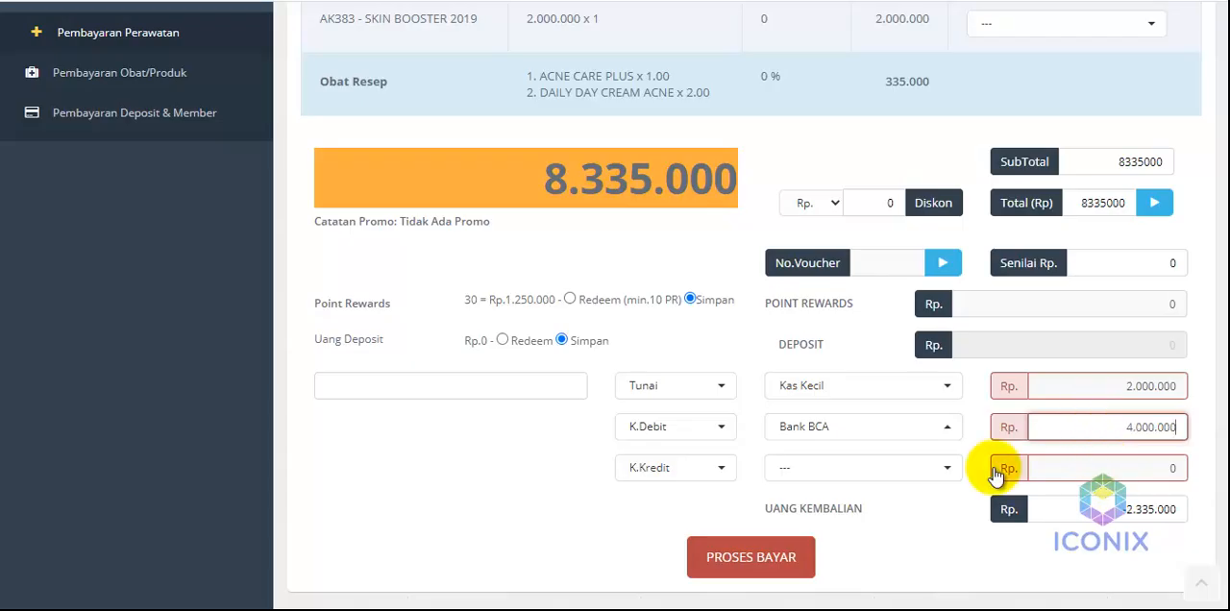
Assign the K.Kredit payment to Bank BNI with Rp 2.335.000, then process the patient's payment and confirm the data is correct
click(879, 467)
click(822, 400)
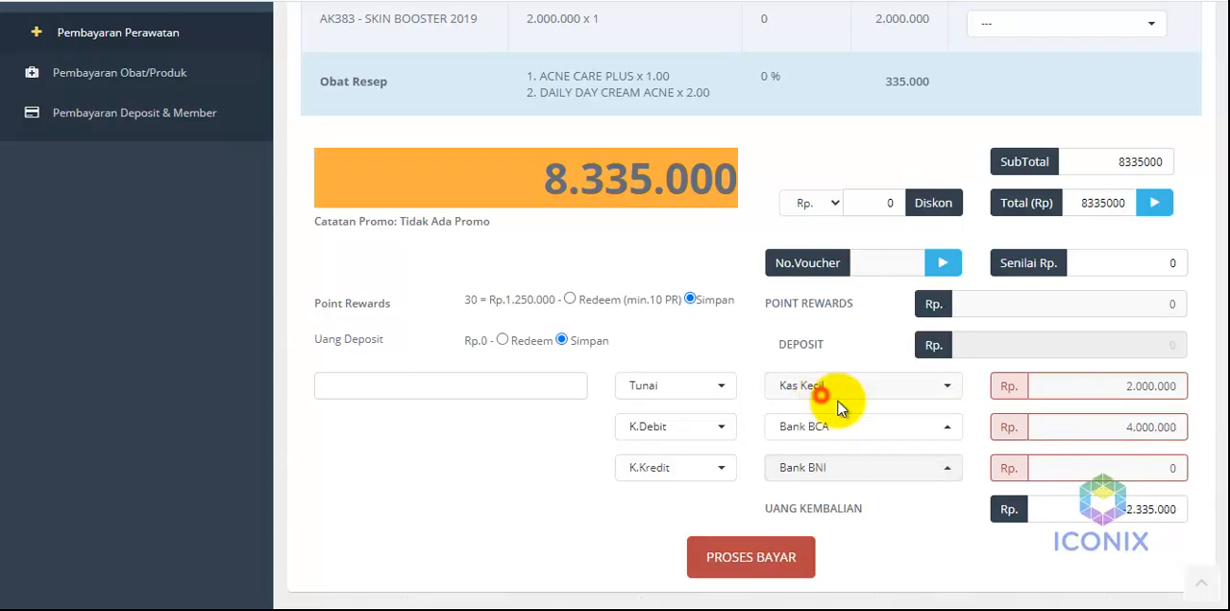
click(1104, 468)
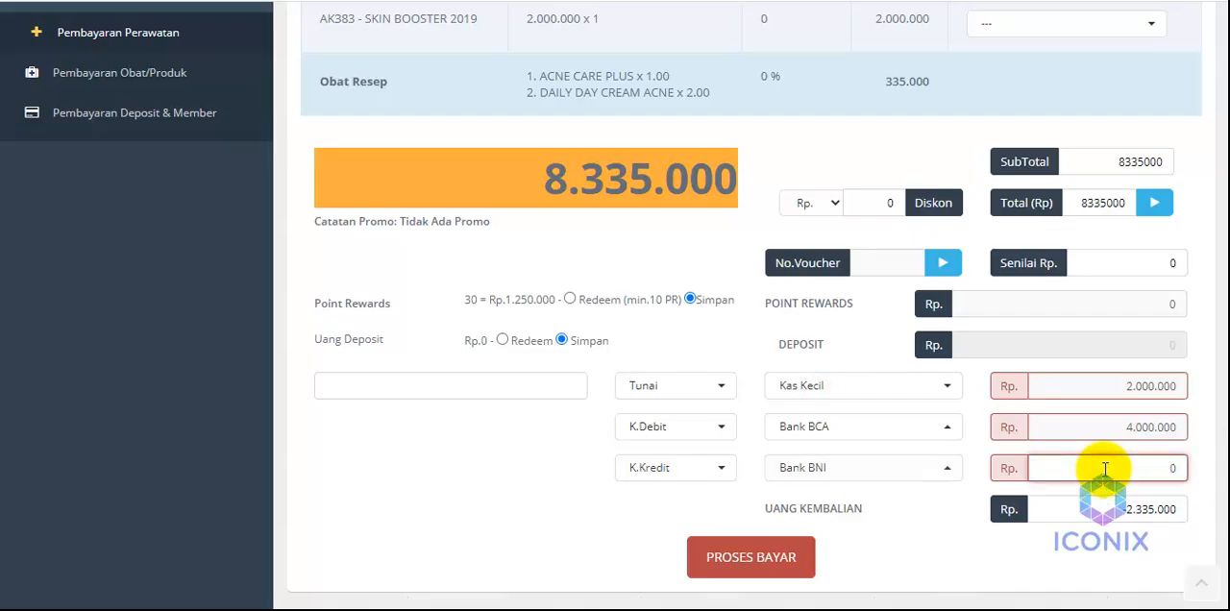
text(23.305)
key(BackSpace)
key(BackSpace)
text(5000)
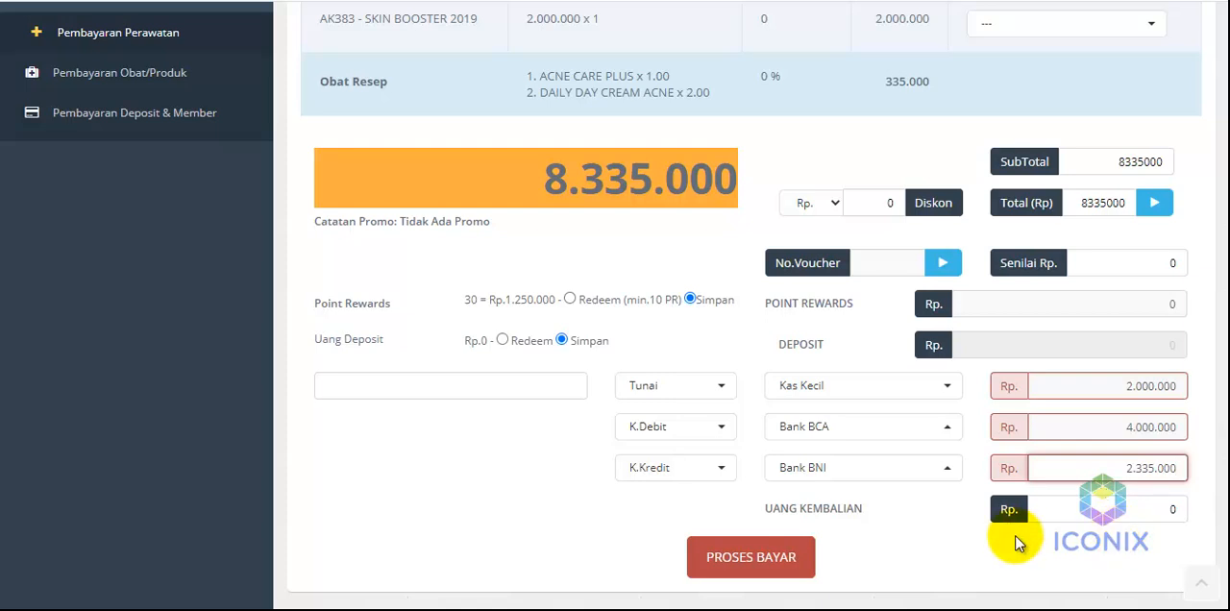
click(788, 559)
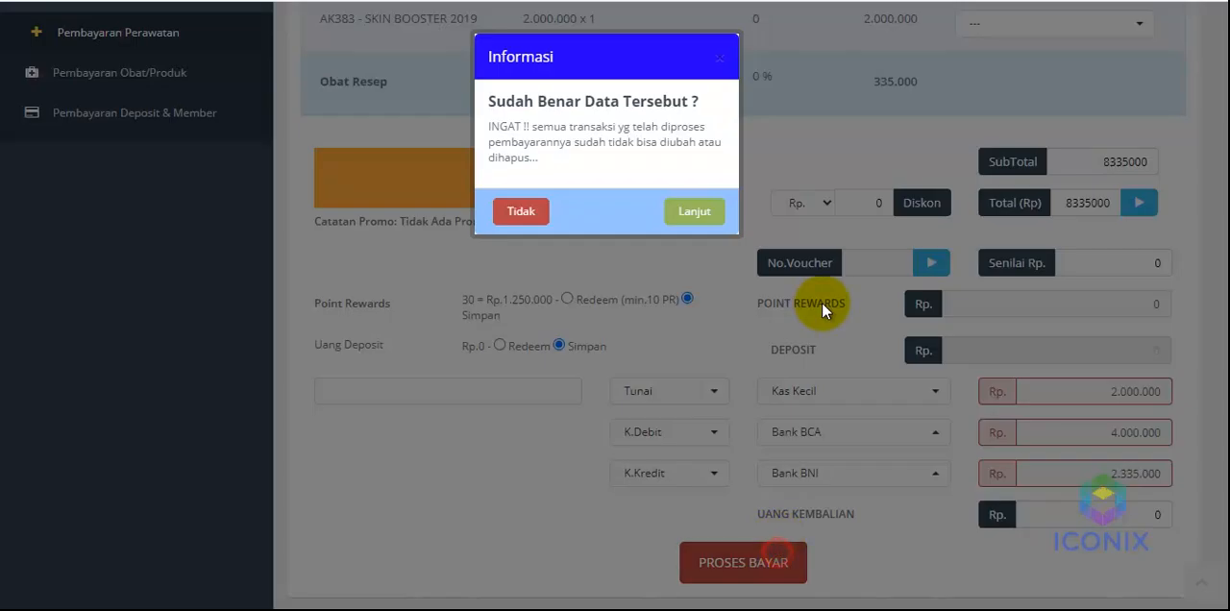
click(692, 211)
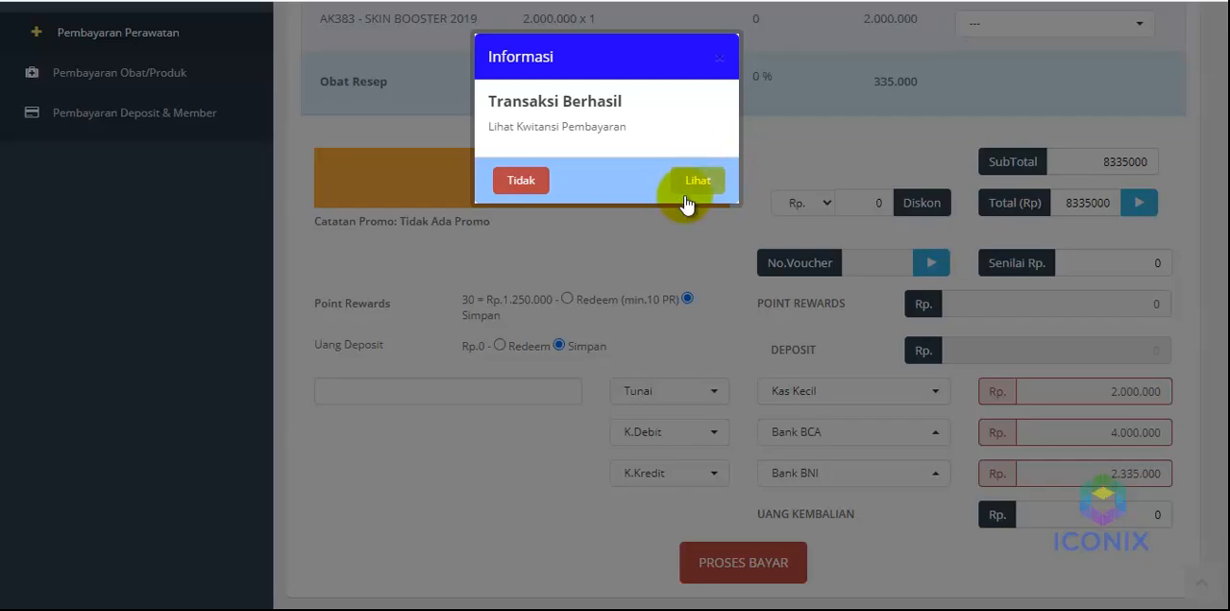
View the payment receipt and open the medical transaction journal data (Transaksi Medik) in the finance module
click(696, 180)
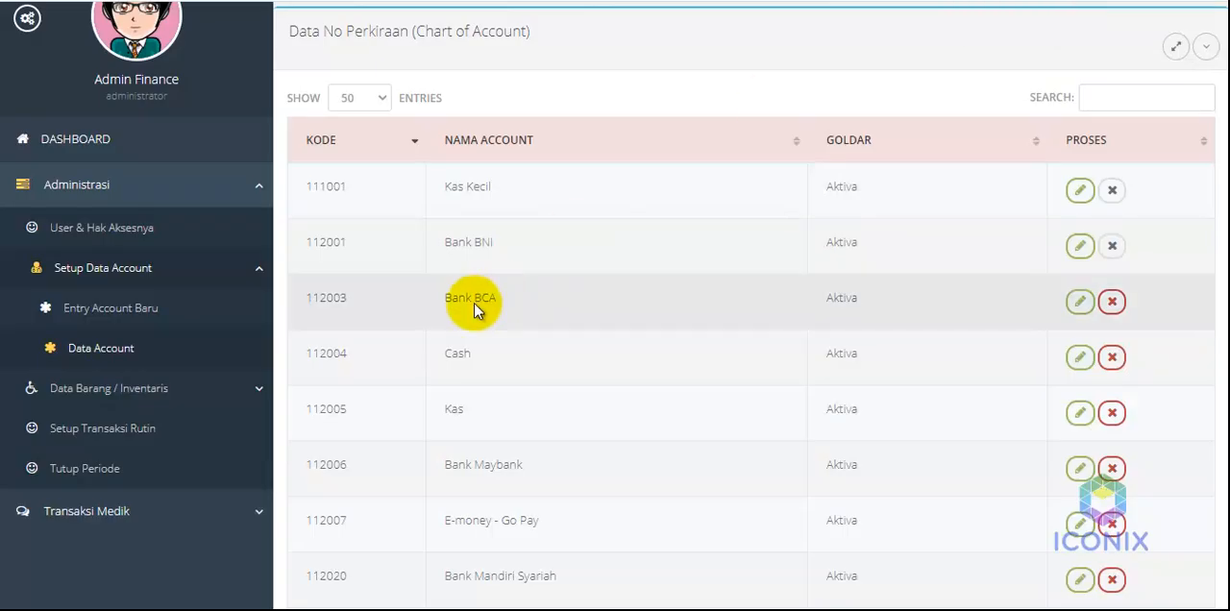
click(152, 190)
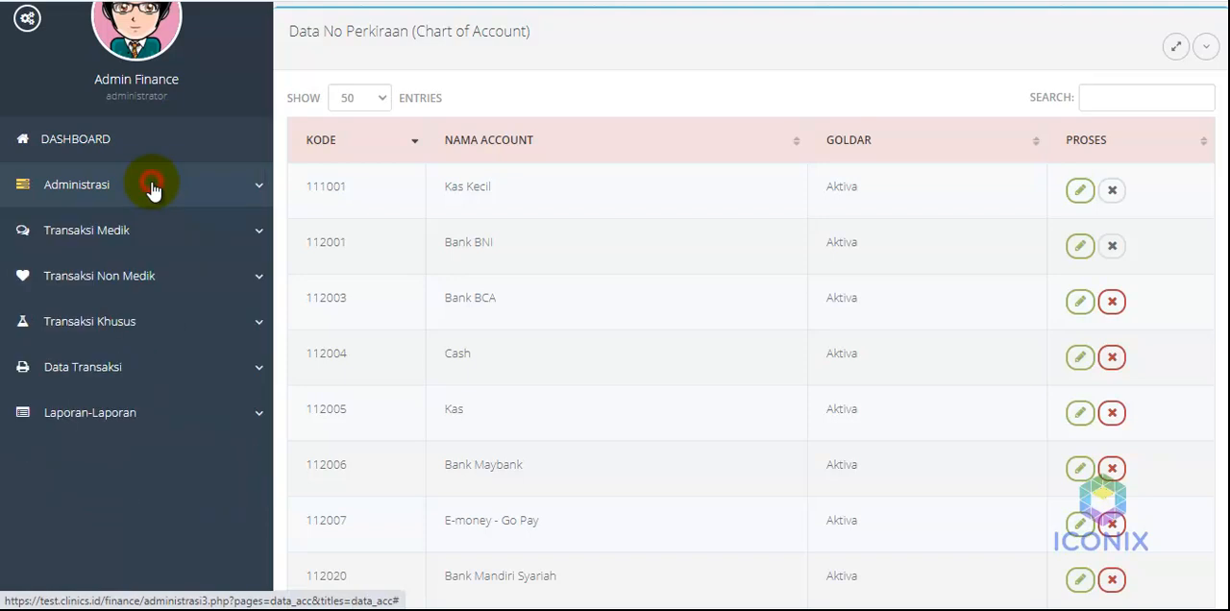
click(109, 370)
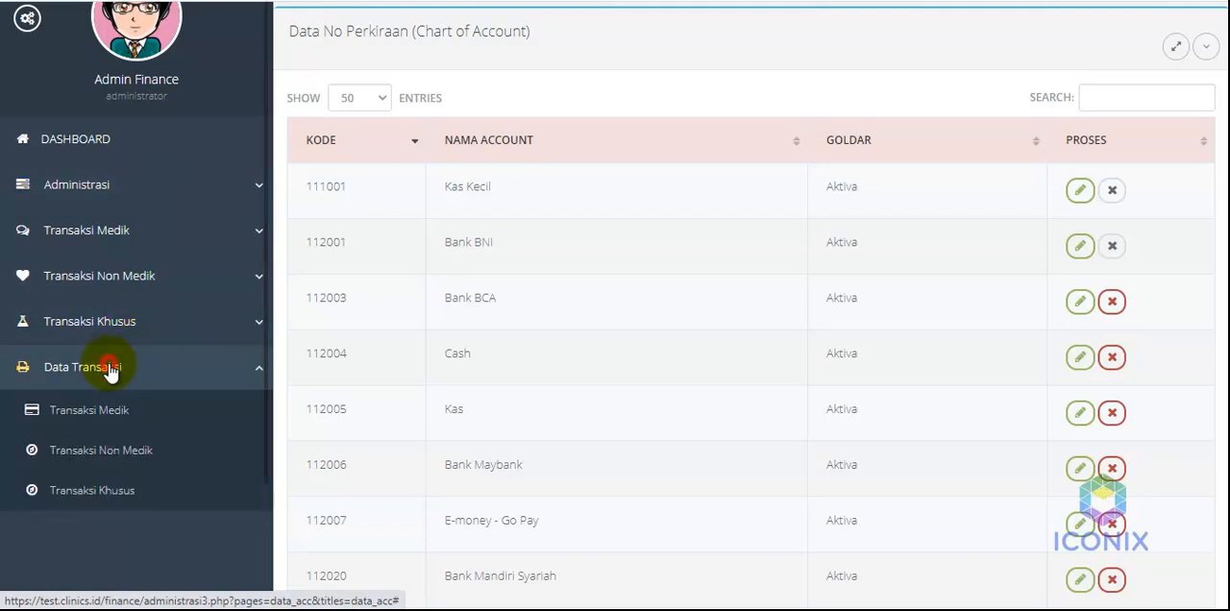
click(103, 419)
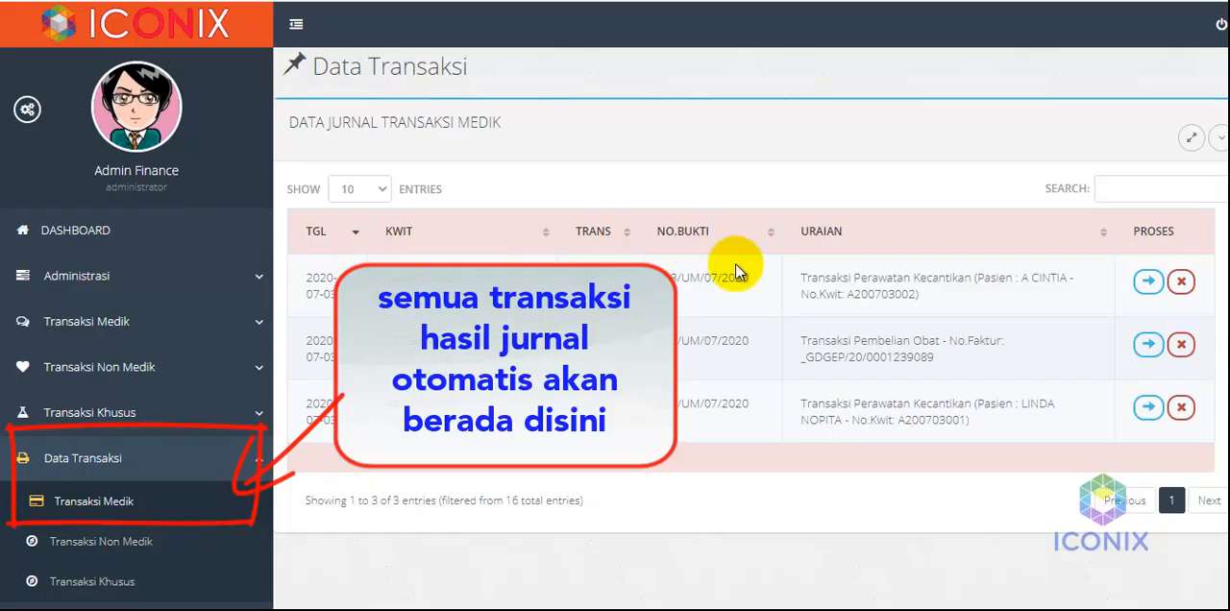
Open the detail of the newest Transaksi Perawatan Kecantikan entry and examine its debit and credit journal lines
drag(801, 277, 921, 292)
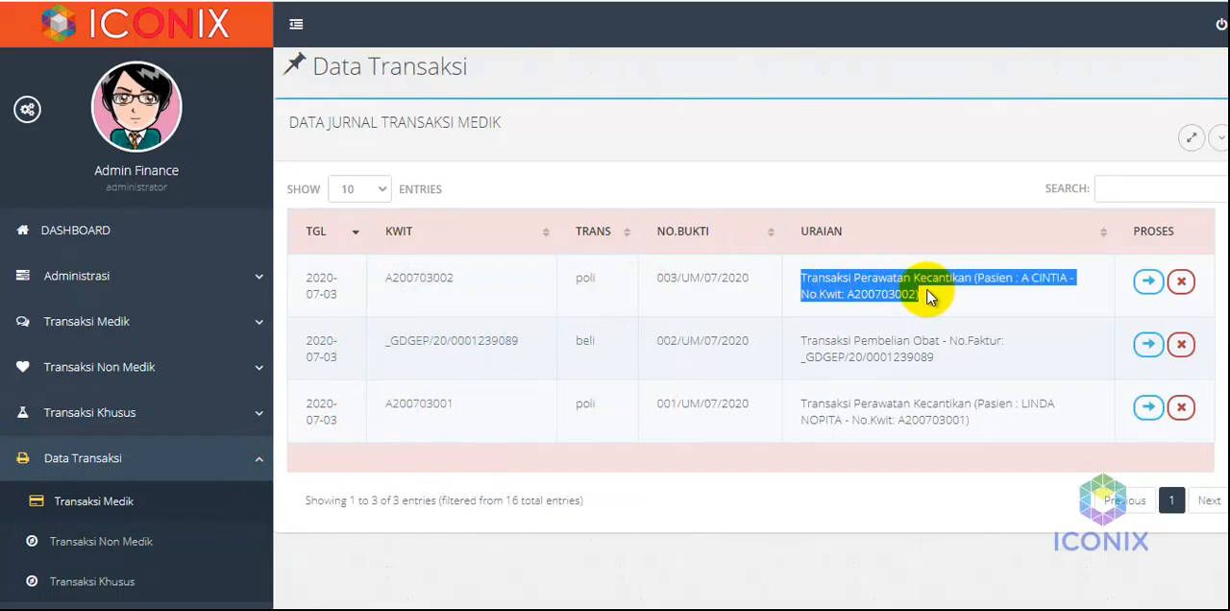
click(946, 301)
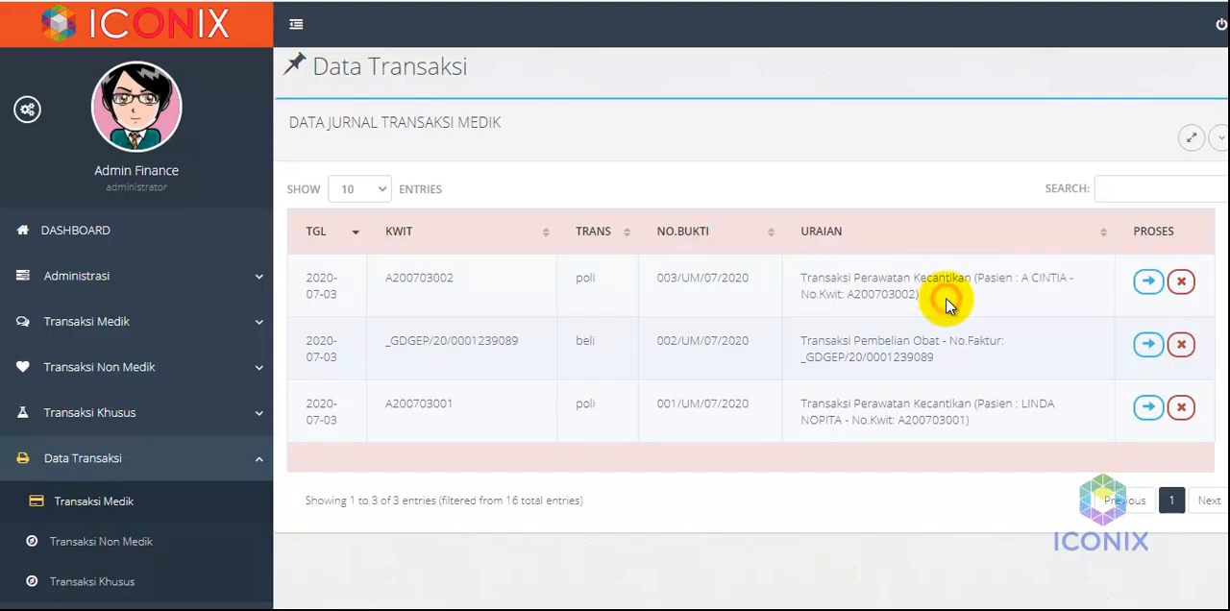
click(1148, 282)
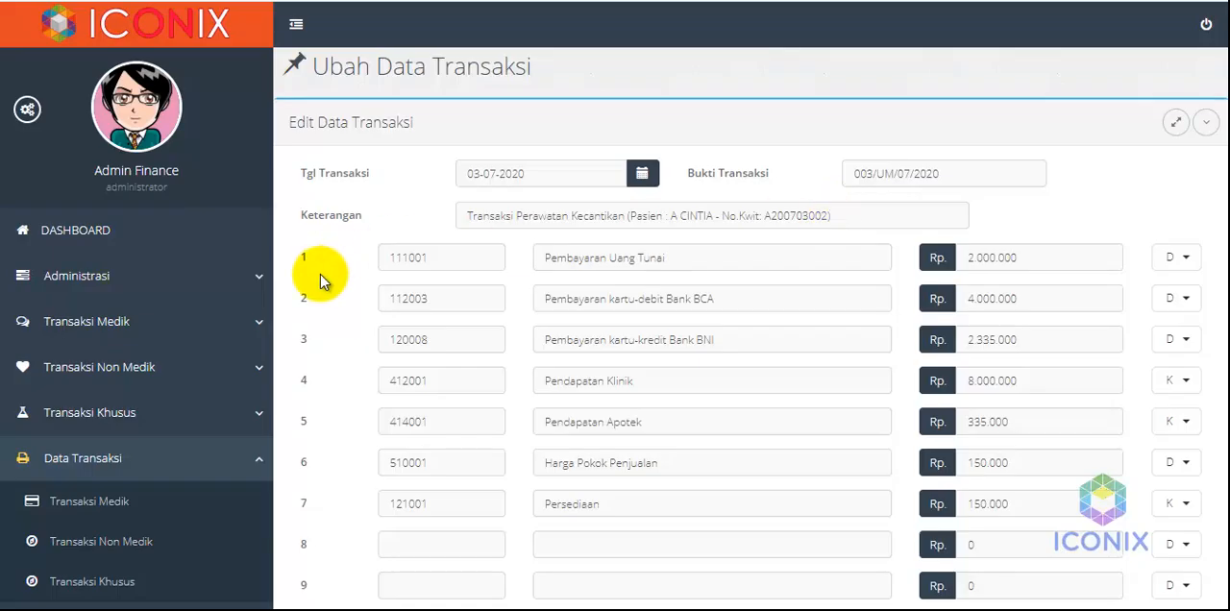
scroll(340, 311, down, 1)
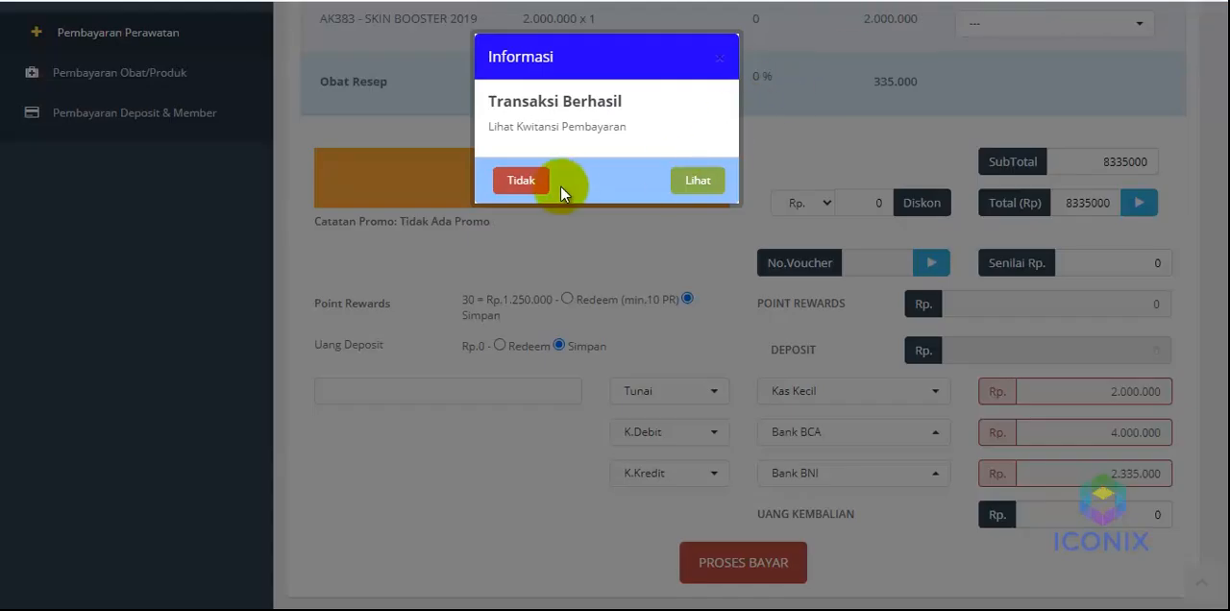
Decline the receipt prompt in the clinic cashier and open the warehouse (Gudang) purchase form for Pembelian Obat/Alkes/Bahan
click(516, 181)
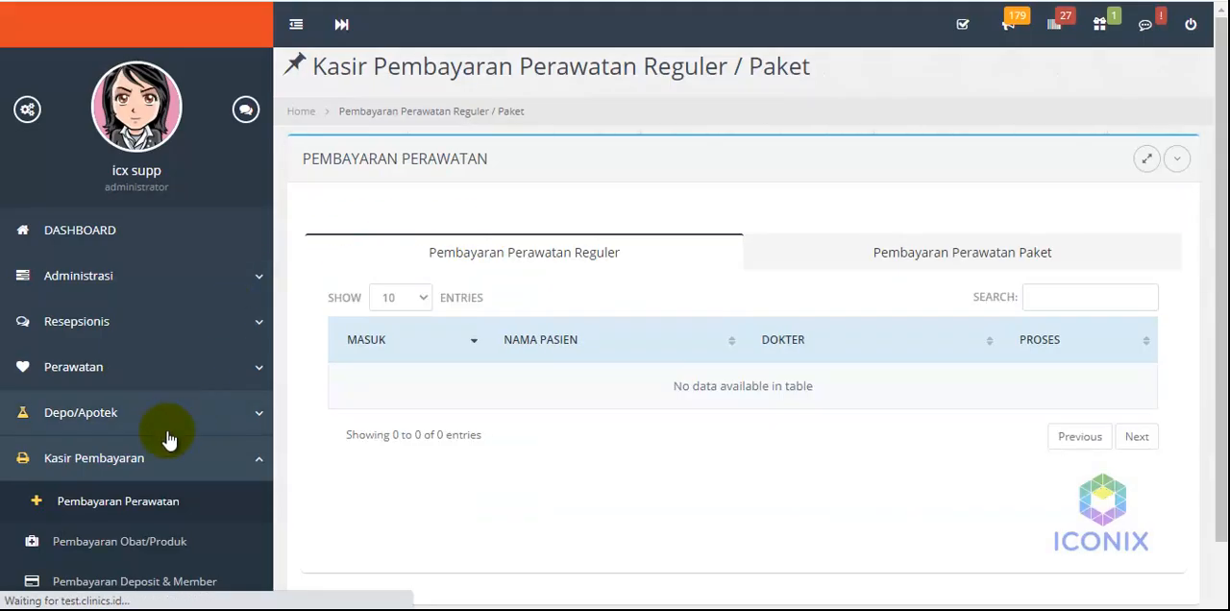
scroll(137, 472, down, 2)
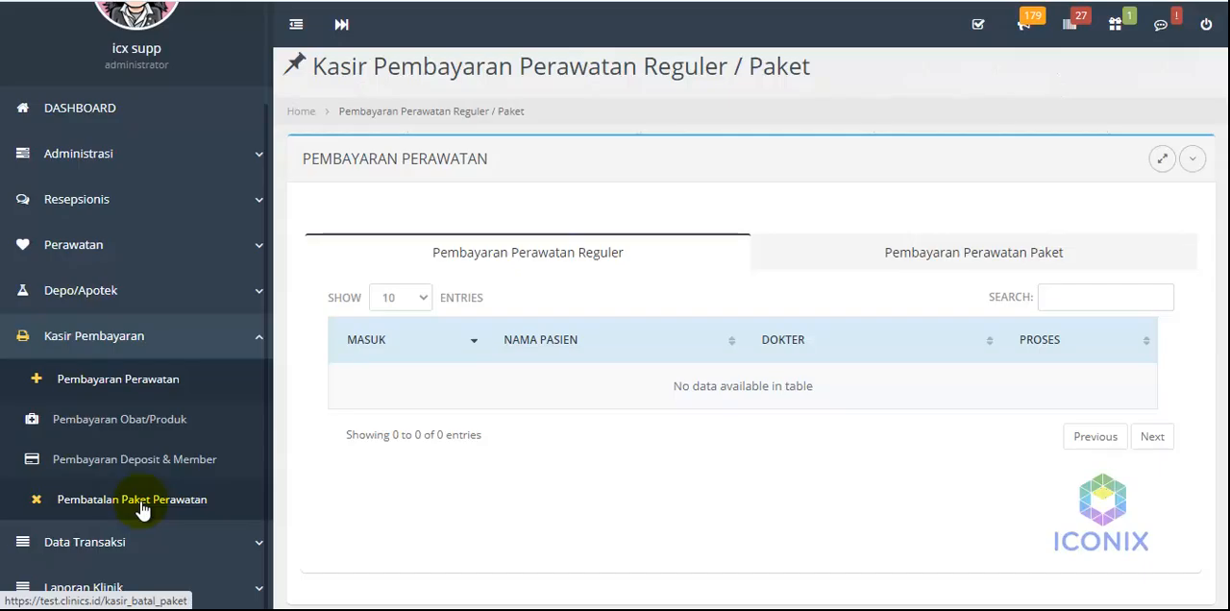
click(114, 159)
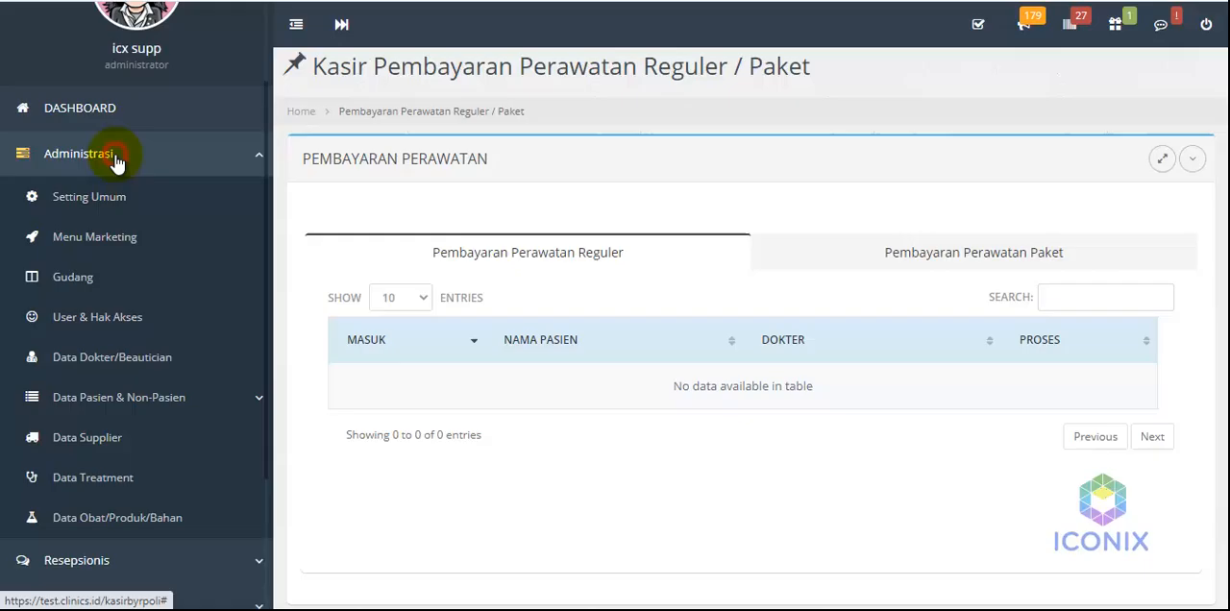
click(91, 287)
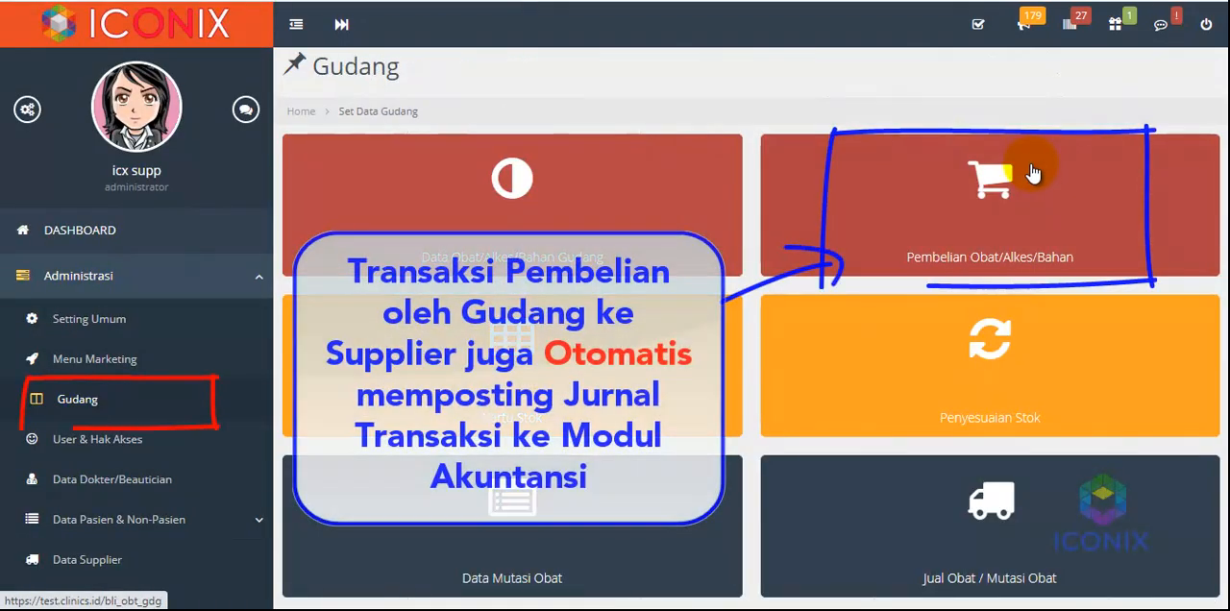
click(990, 196)
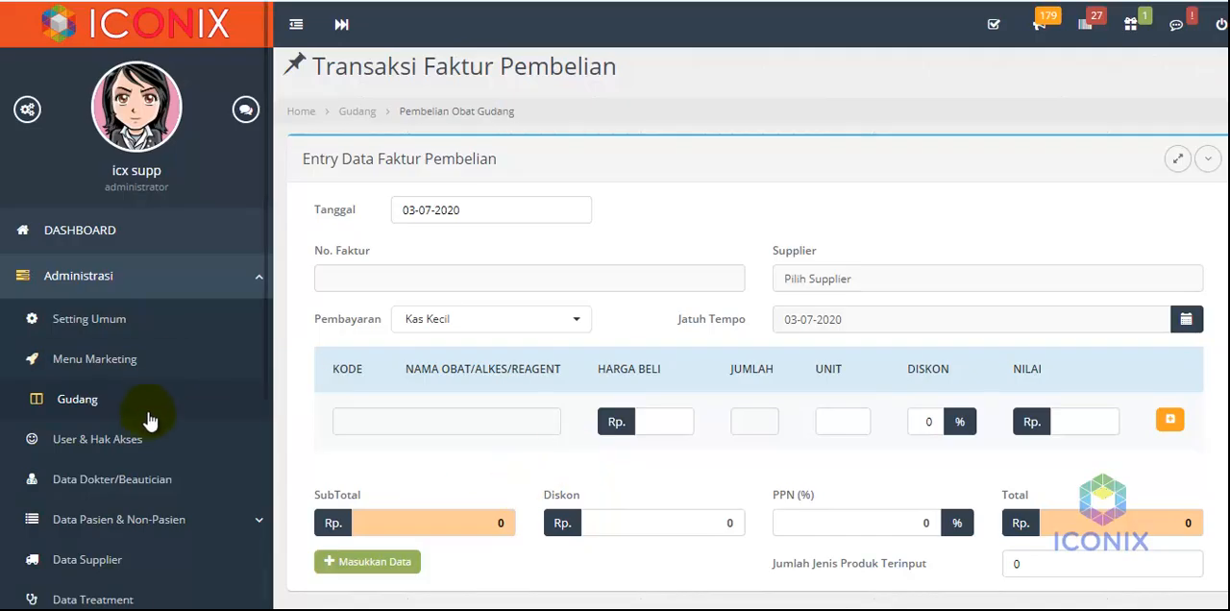
Open the pharmacy's Pembelian Obat/Alkes/Bahan purchase page from Data Obat/Produk/Bahan
scroll(154, 519, down, 3)
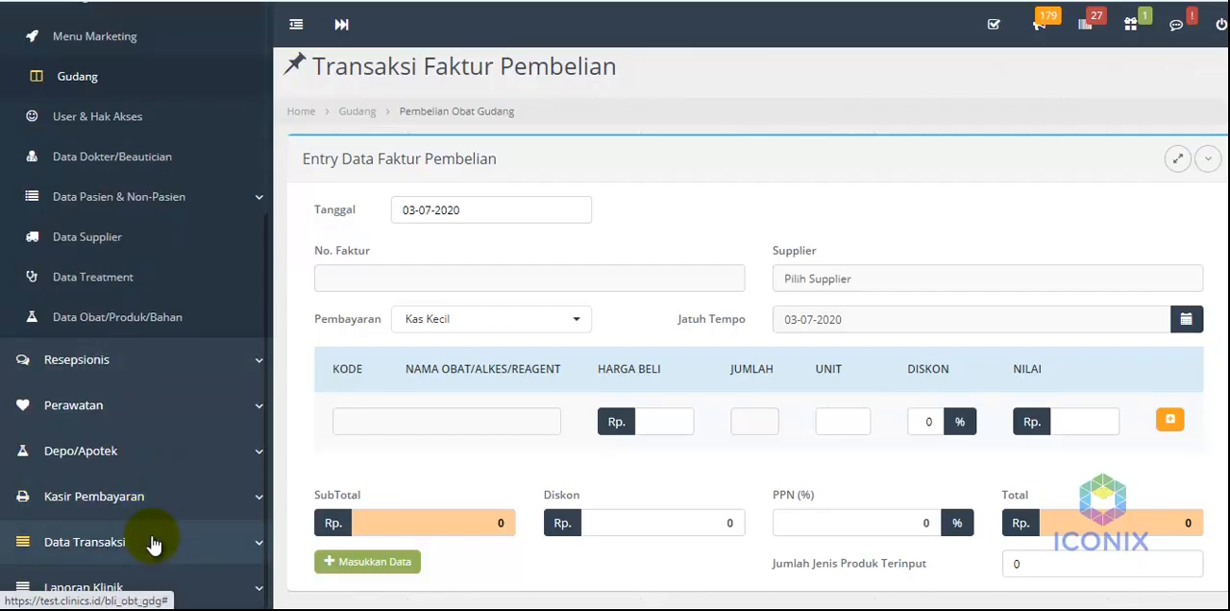
click(106, 331)
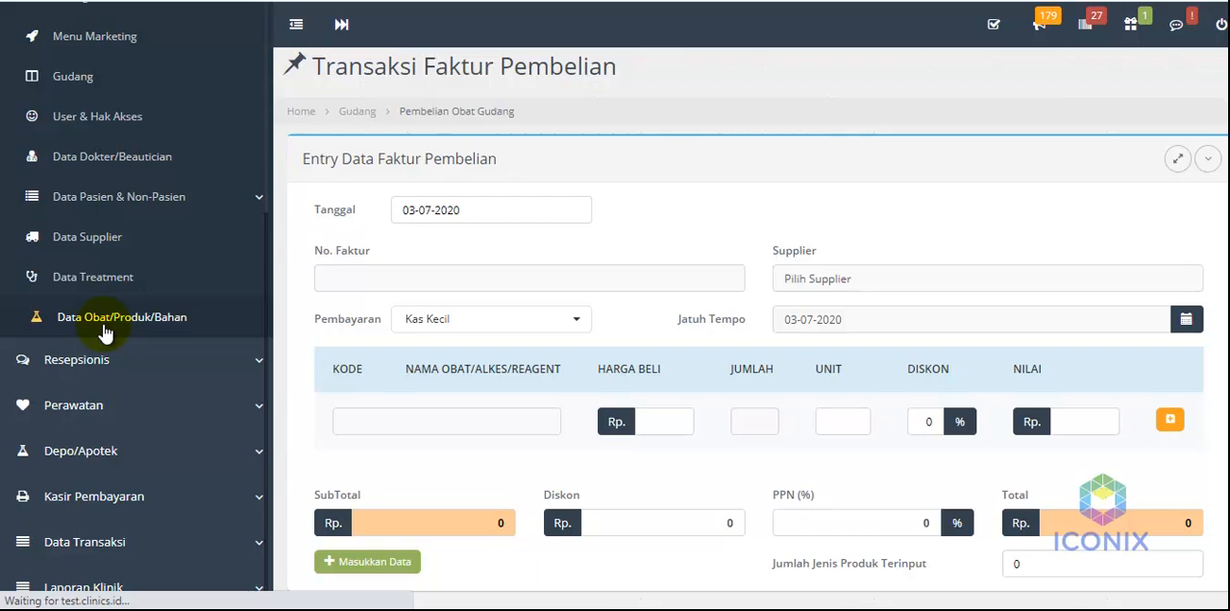
scroll(220, 467, down, 3)
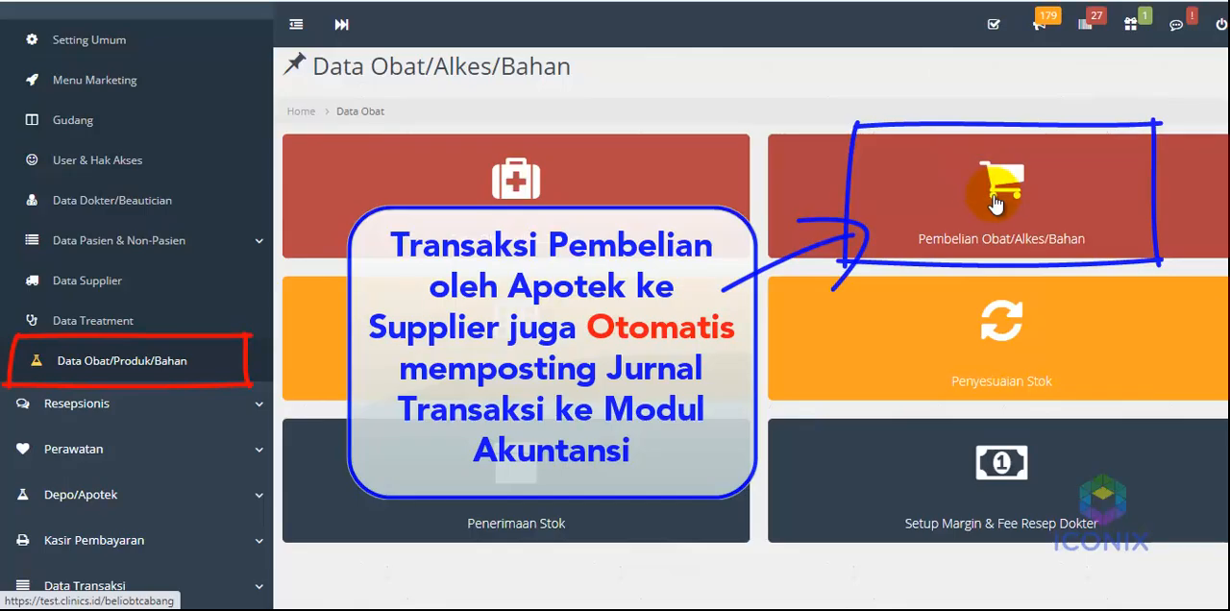
click(994, 202)
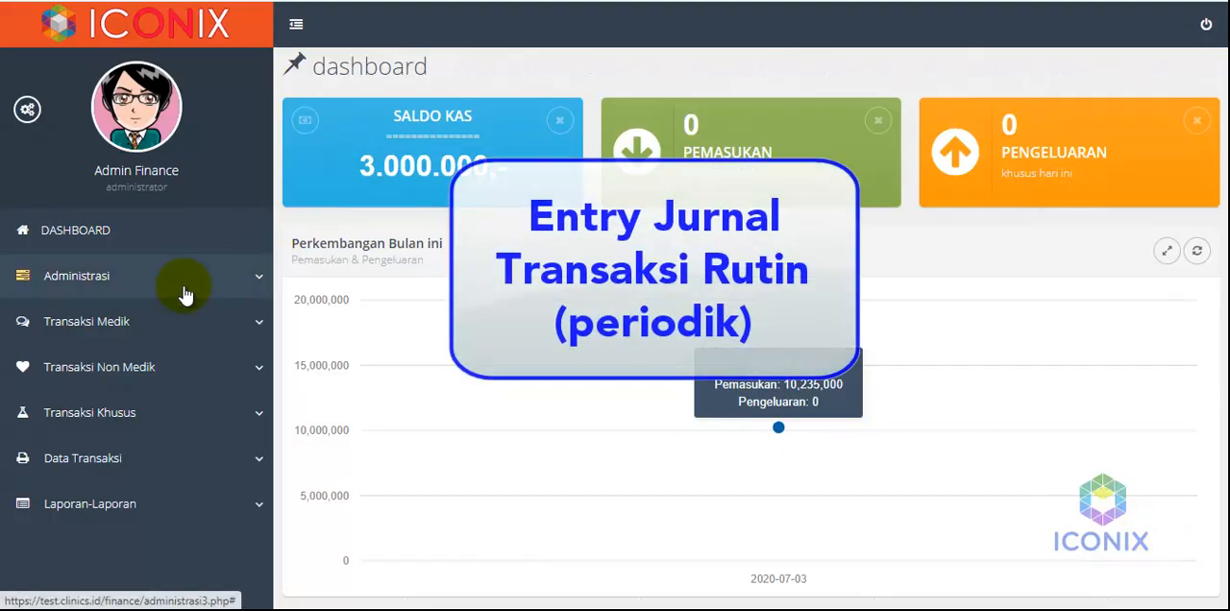
Open the non-medical Transaksi Rutin list in the finance module and show 25 entries per page
click(125, 365)
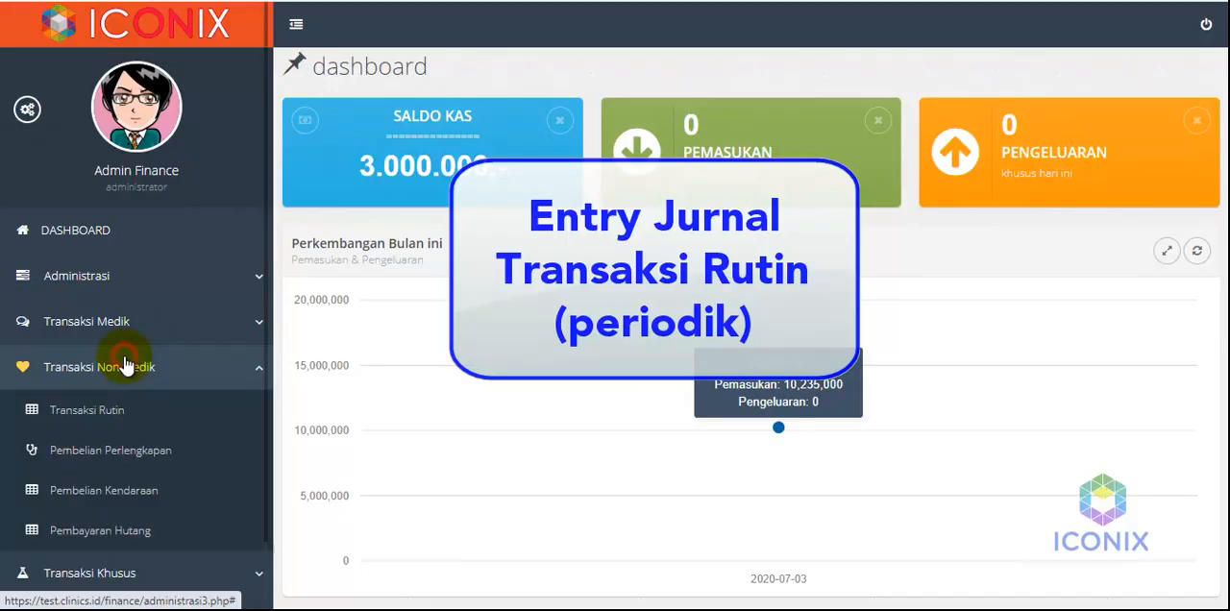
click(111, 414)
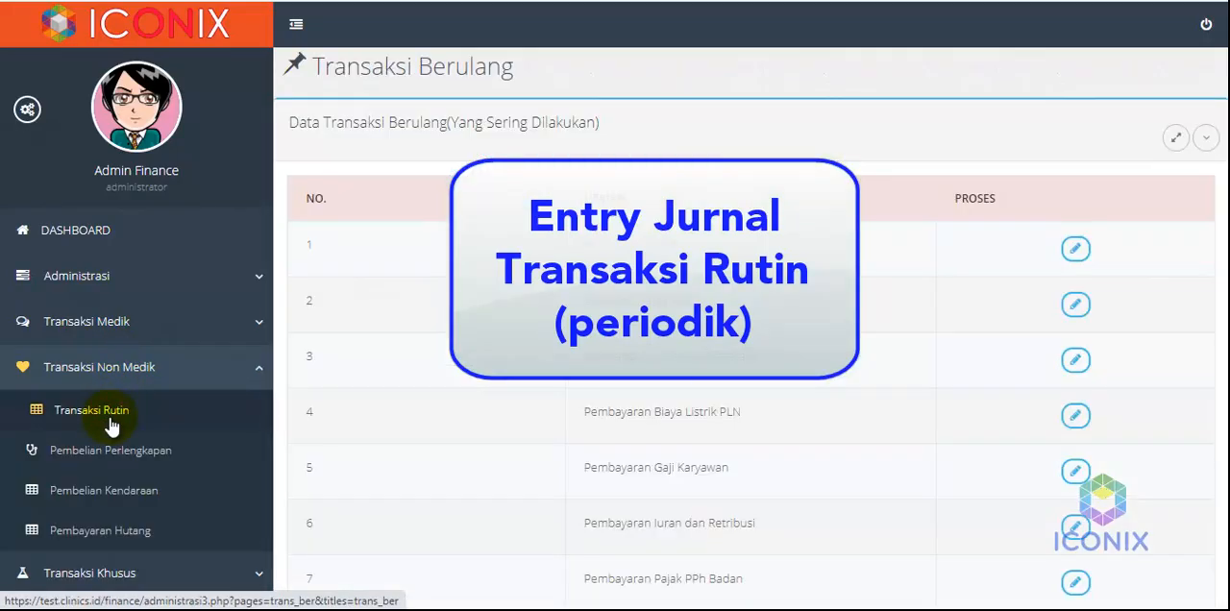
scroll(531, 325, down, 1)
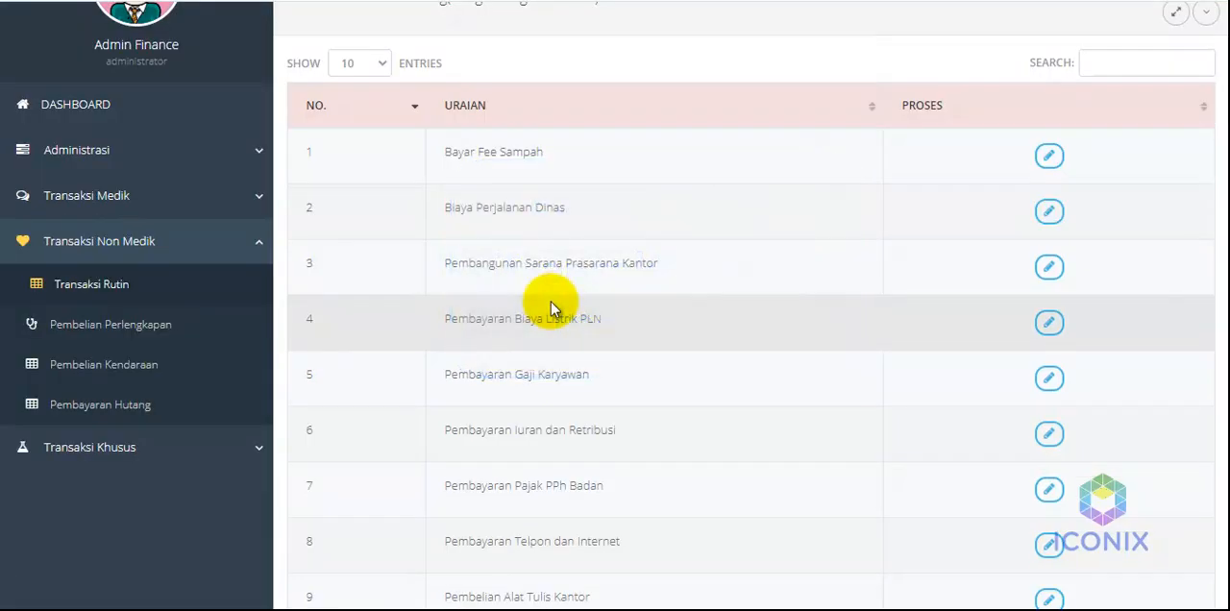
scroll(553, 307, down, 2)
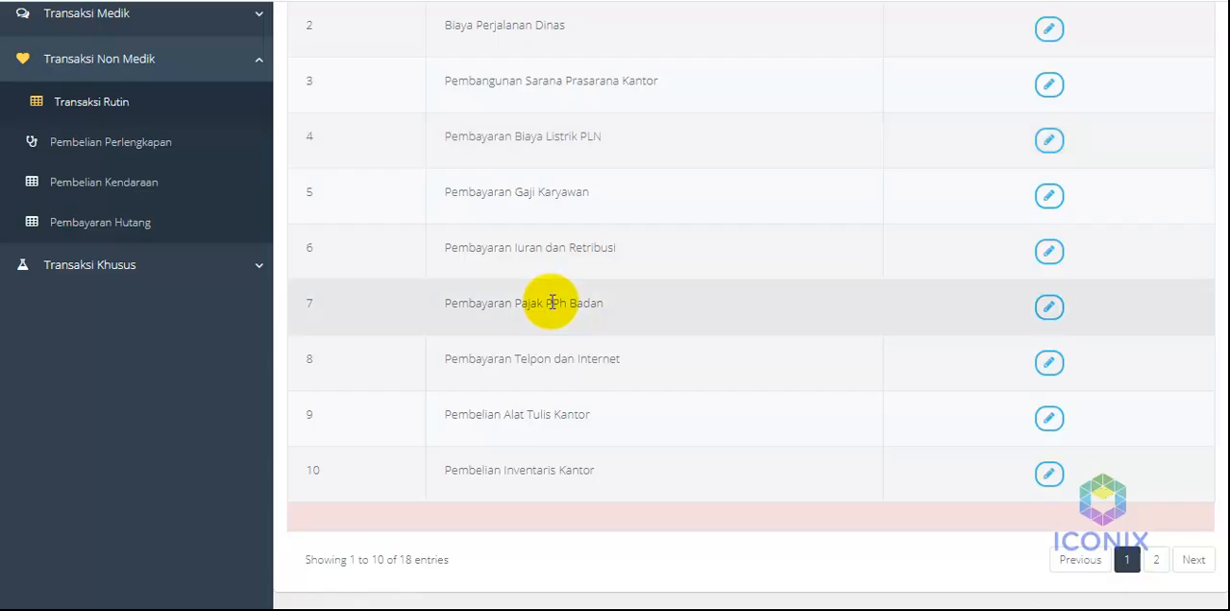
scroll(553, 302, up, 2)
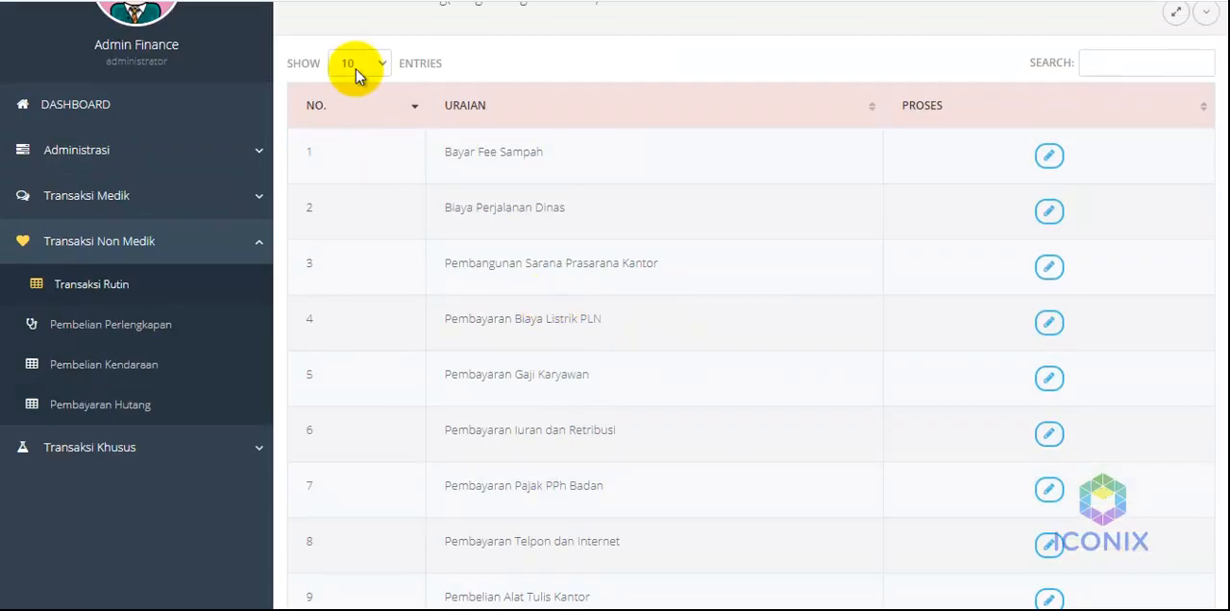
click(356, 64)
click(361, 103)
Look through the full list of recurring transactions, from Bayar Fee Sampah to Sewa Kantor
scroll(550, 307, down, 5)
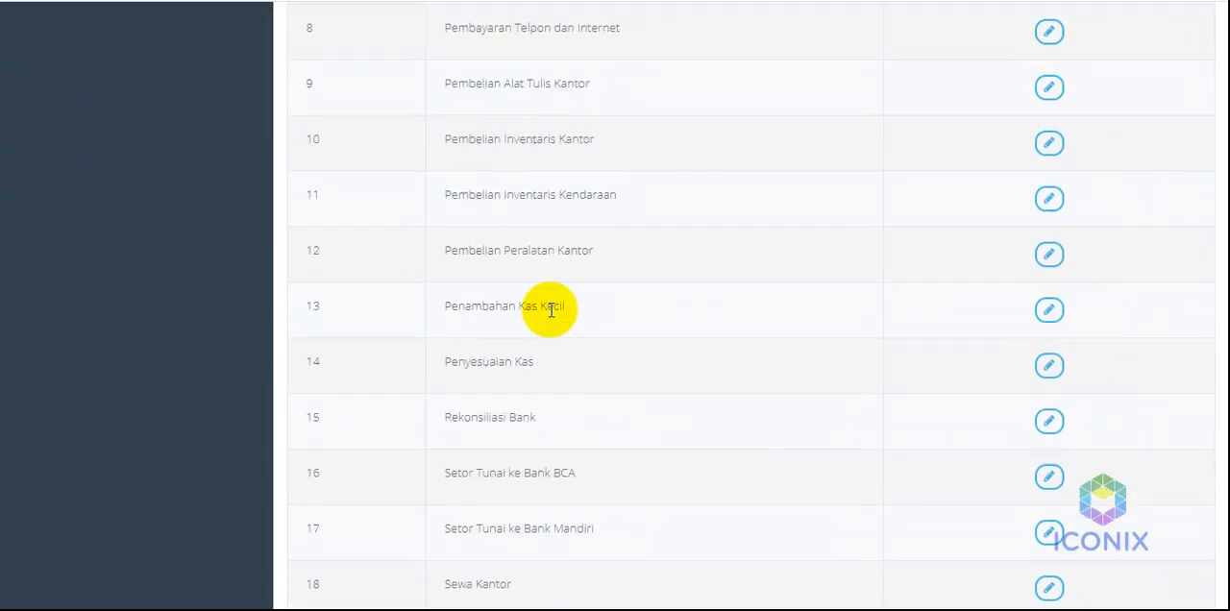
scroll(550, 310, down, 1)
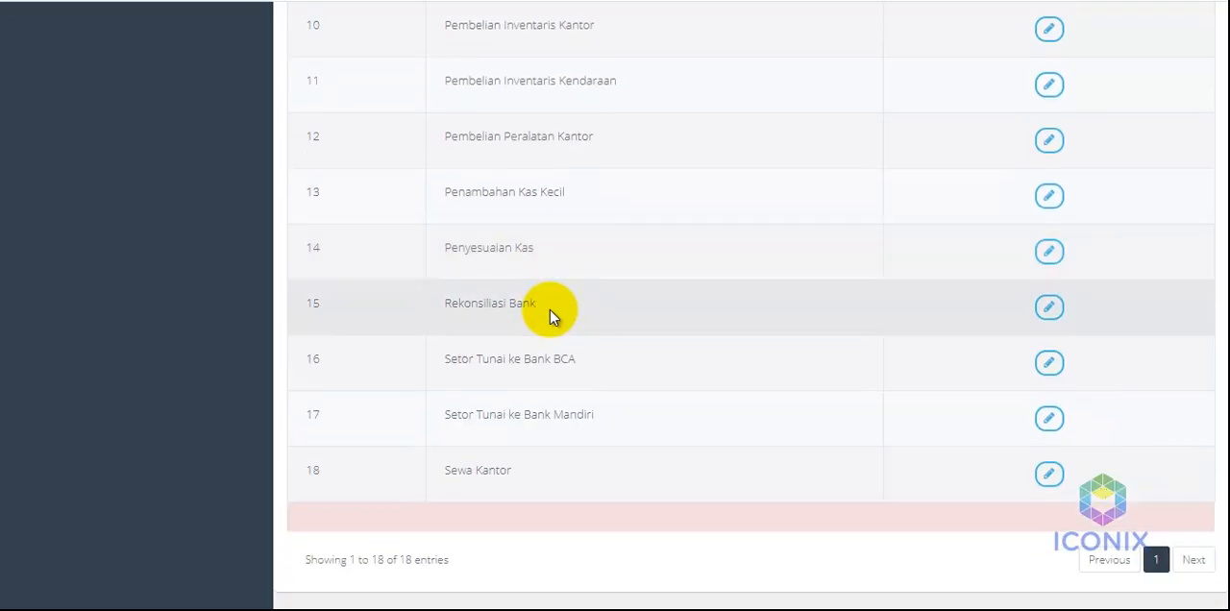
scroll(679, 272, up, 3)
scroll(680, 272, up, 2)
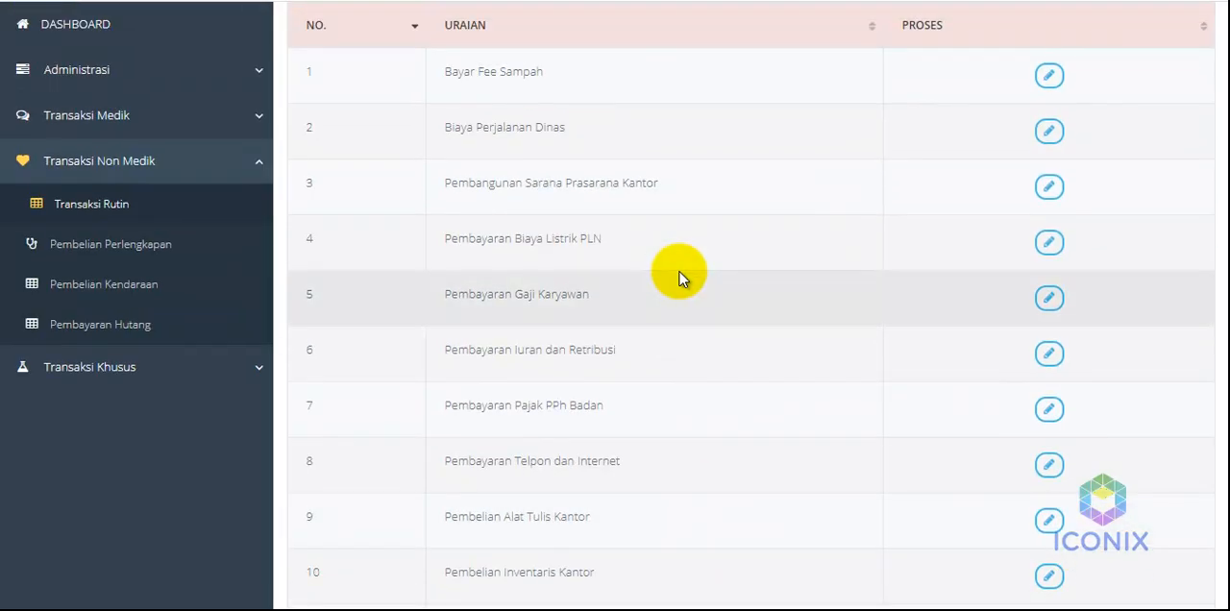
scroll(679, 272, up, 2)
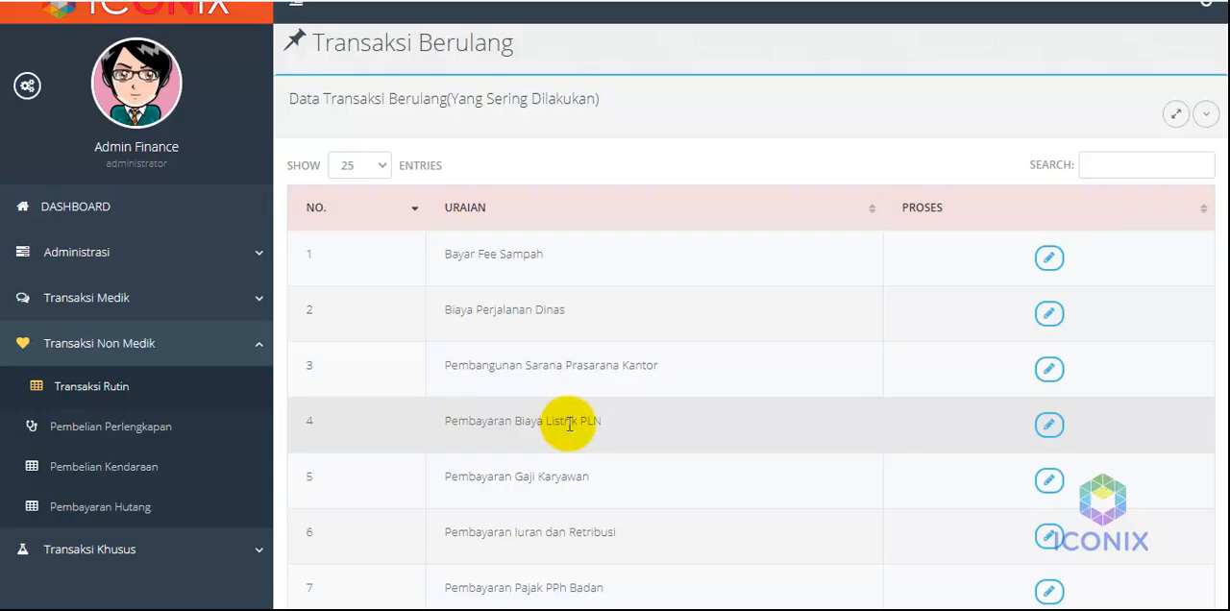
scroll(570, 428, down, 3)
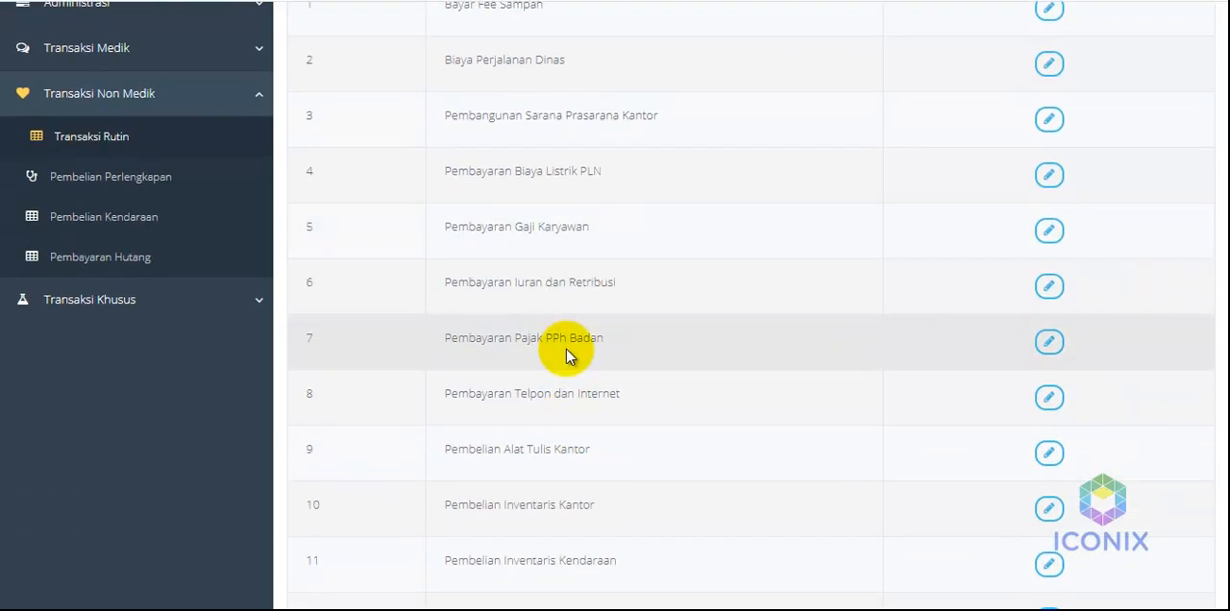
scroll(566, 355, up, 3)
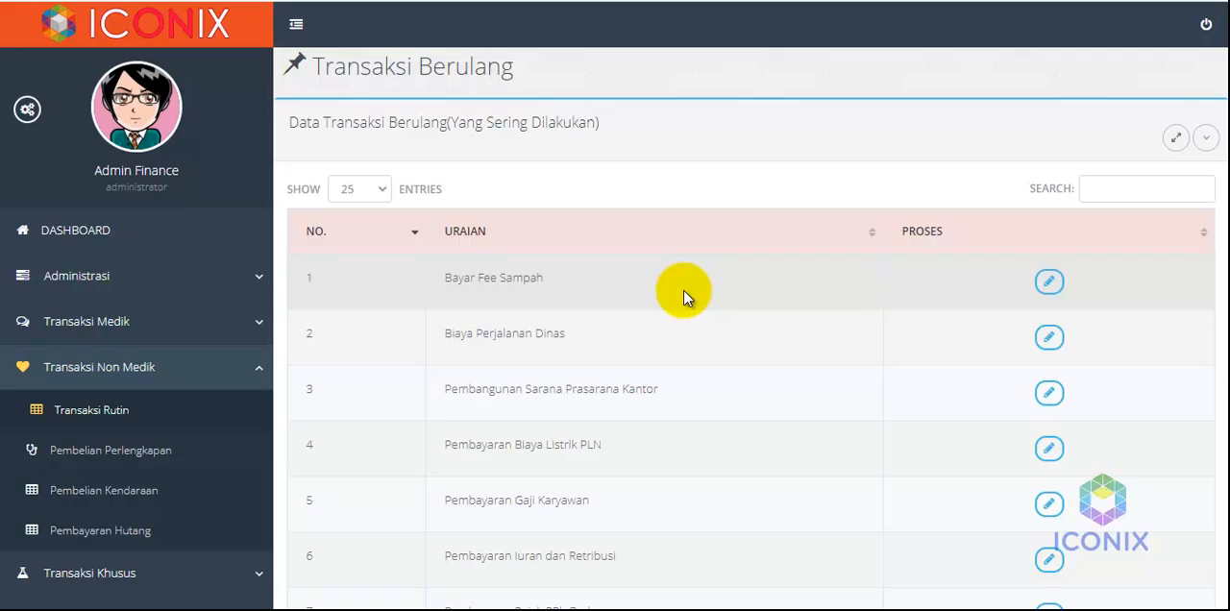
Start a journal entry for Pembayaran Biaya Listrik PLN and set its amount to Rp 525.000
scroll(684, 298, down, 2)
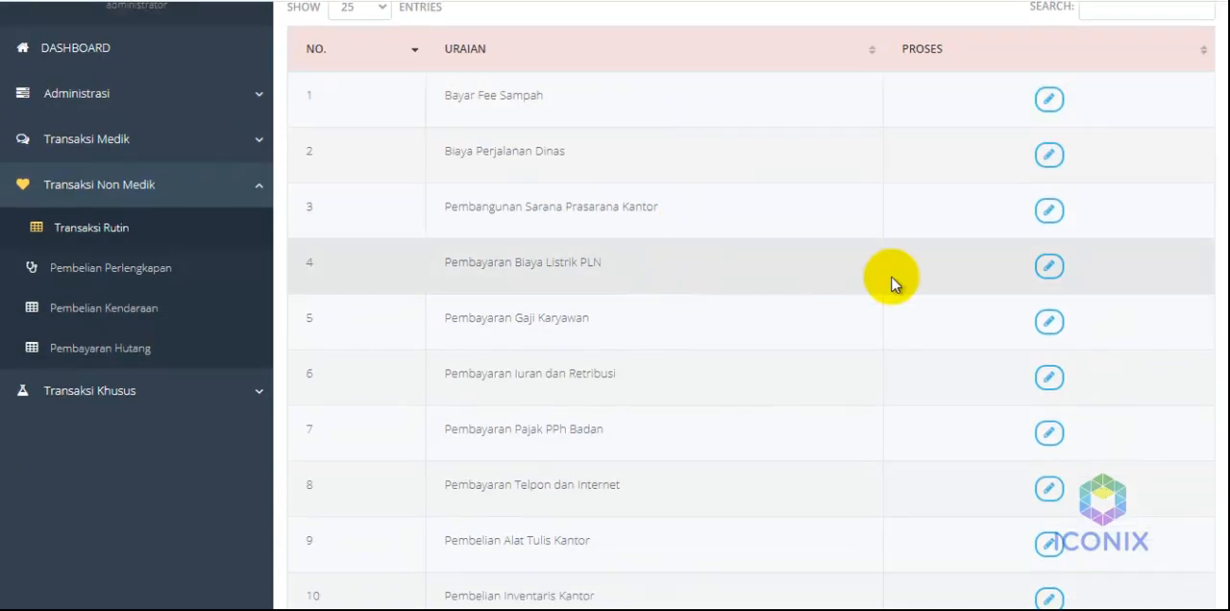
click(1050, 266)
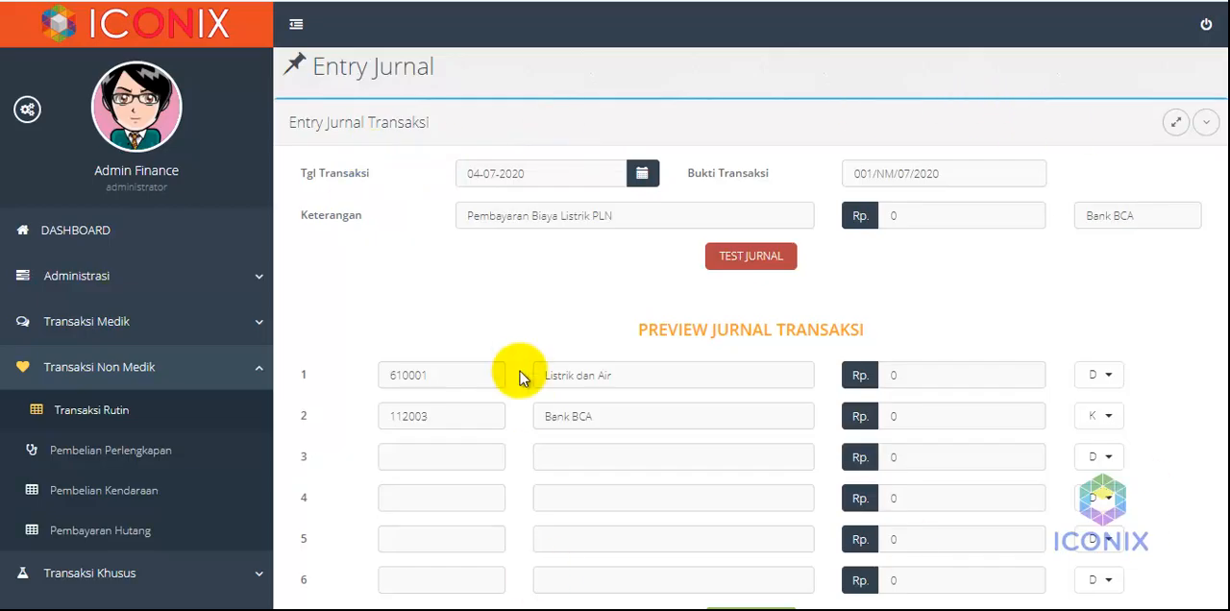
click(885, 215)
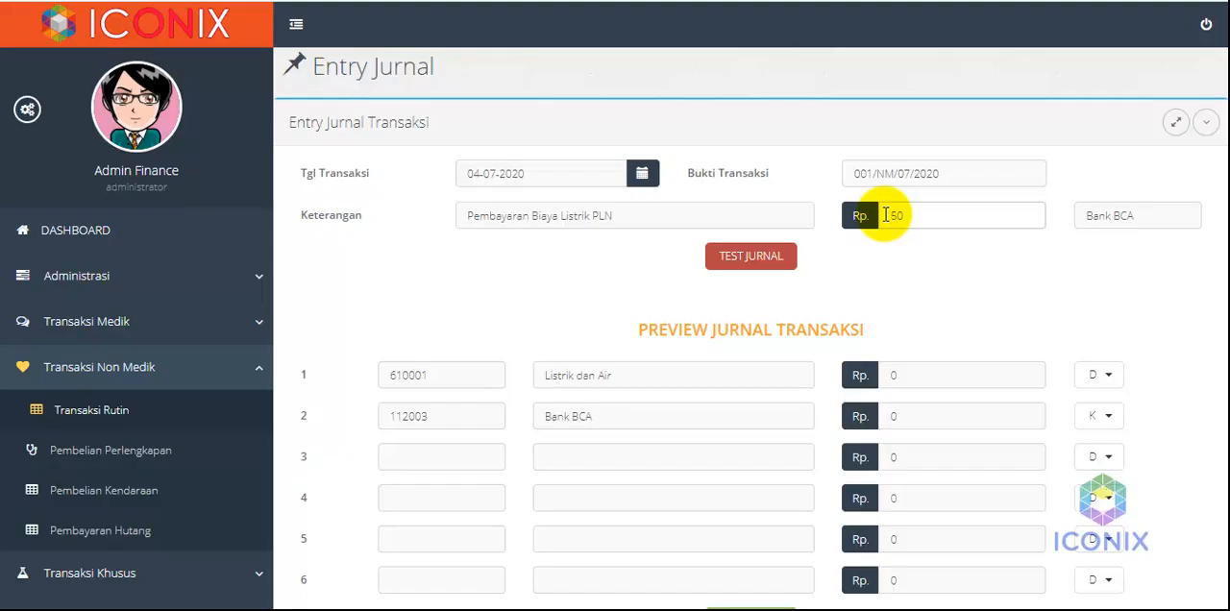
text(525.000)
Extend the Keterangan description to "Pembayaran Biaya Listrik PLN Bulan Juli 2020"
click(711, 215)
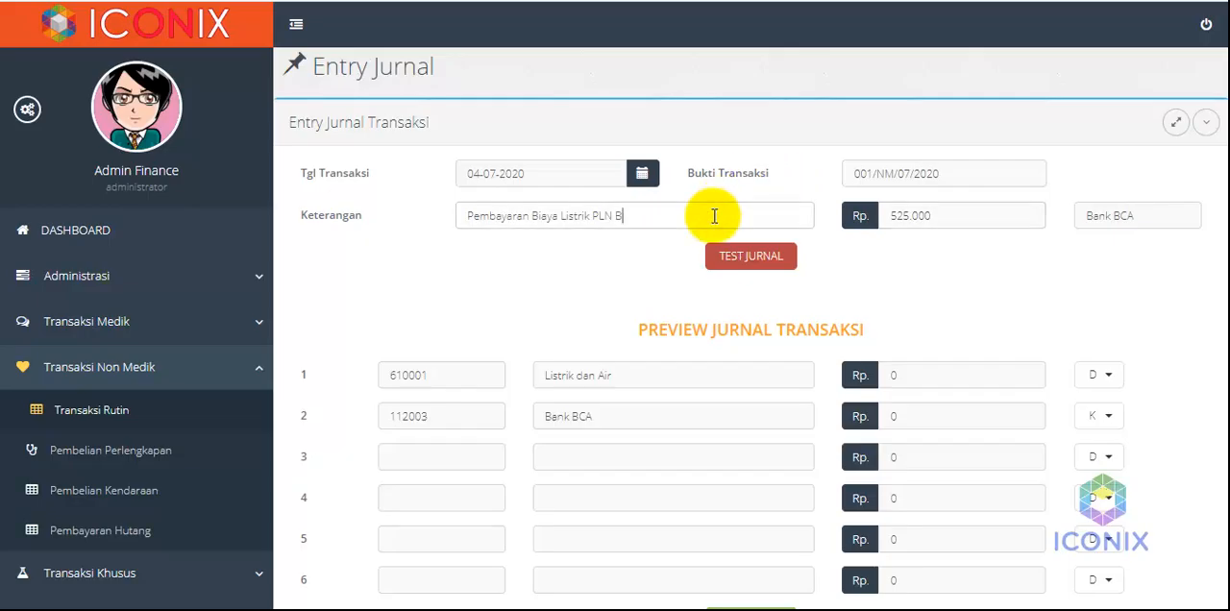
text(Bulan Juli 2020)
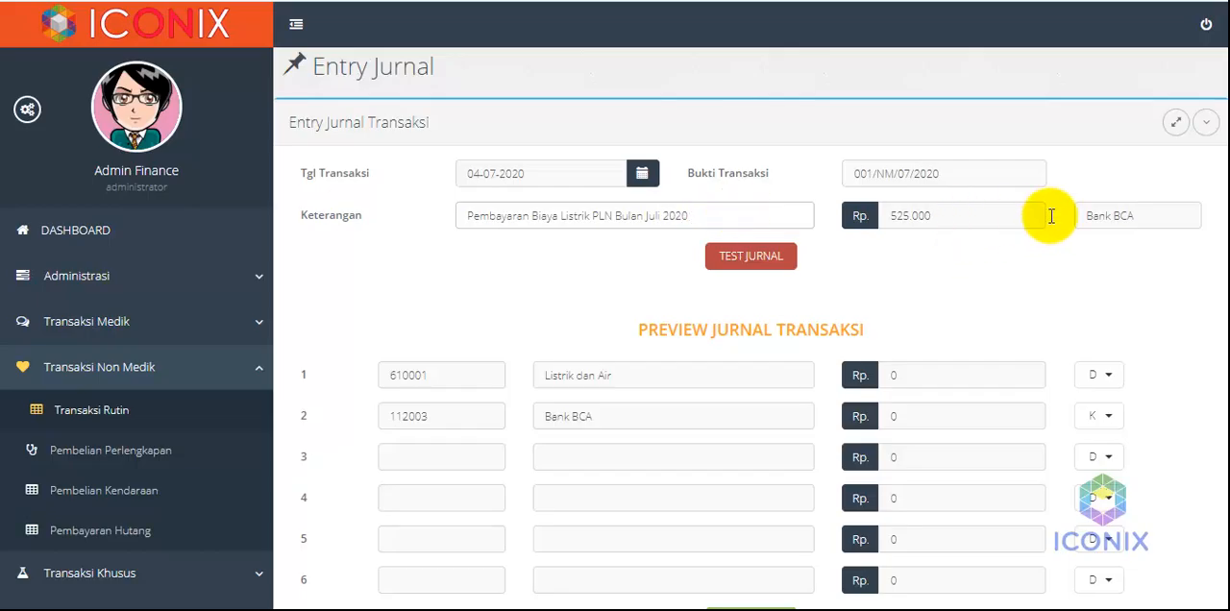
Change the payment account to Bank BNI and check the account in the second line of the journal preview
click(1110, 217)
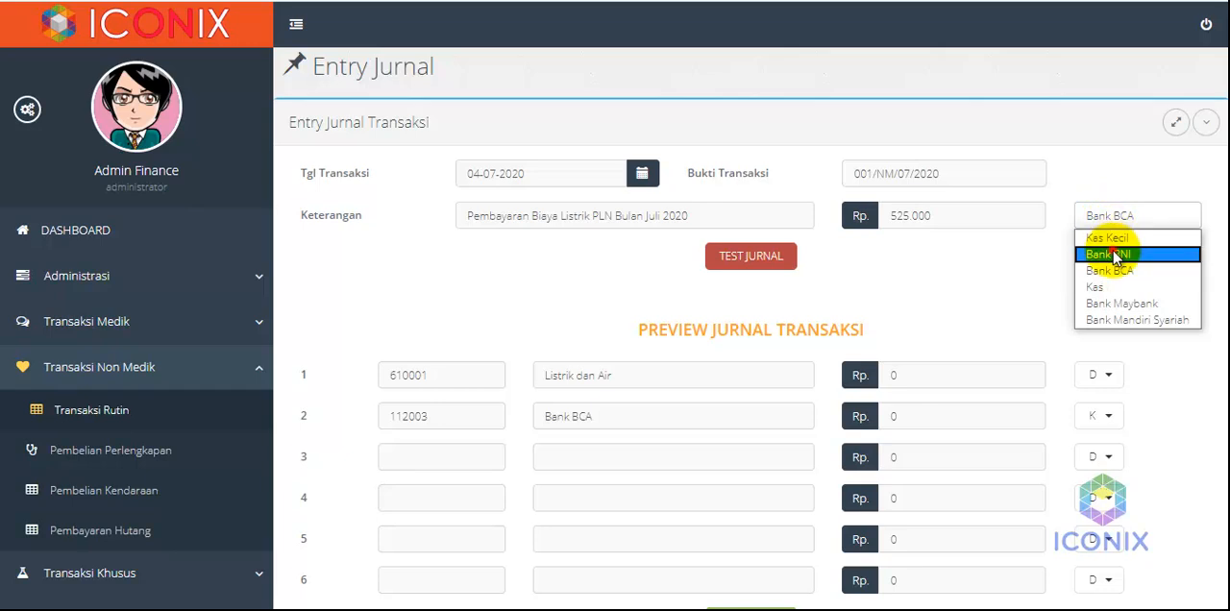
click(1115, 255)
drag(604, 413, 530, 408)
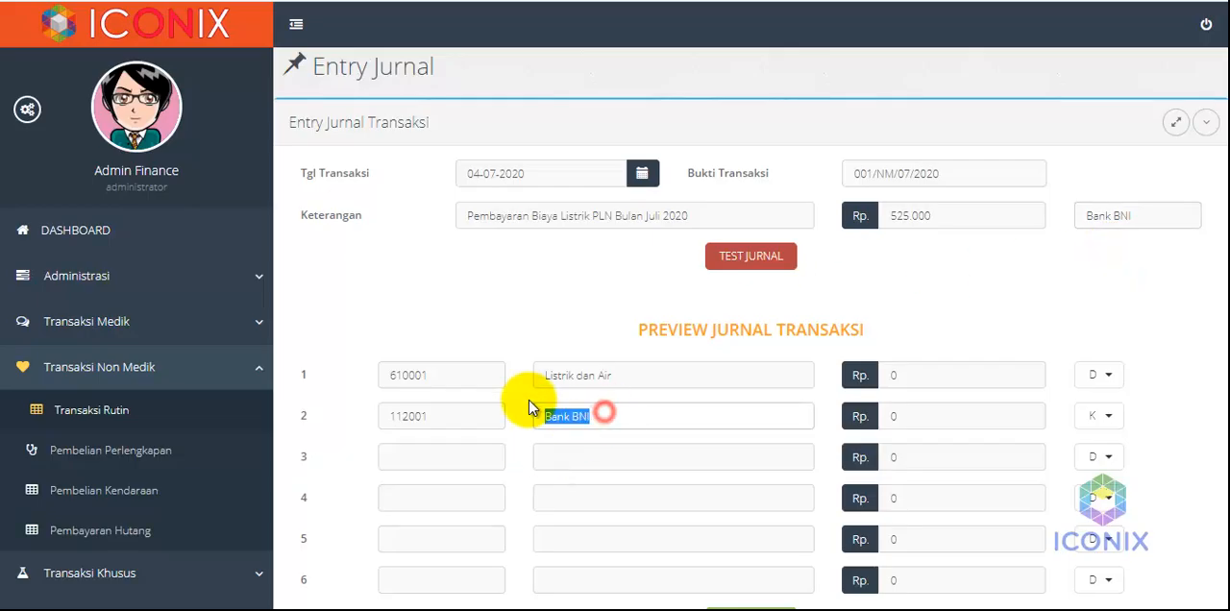
Test the Pembayaran Biaya Listrik PLN journal and post it, confirming that the data is correct
click(601, 326)
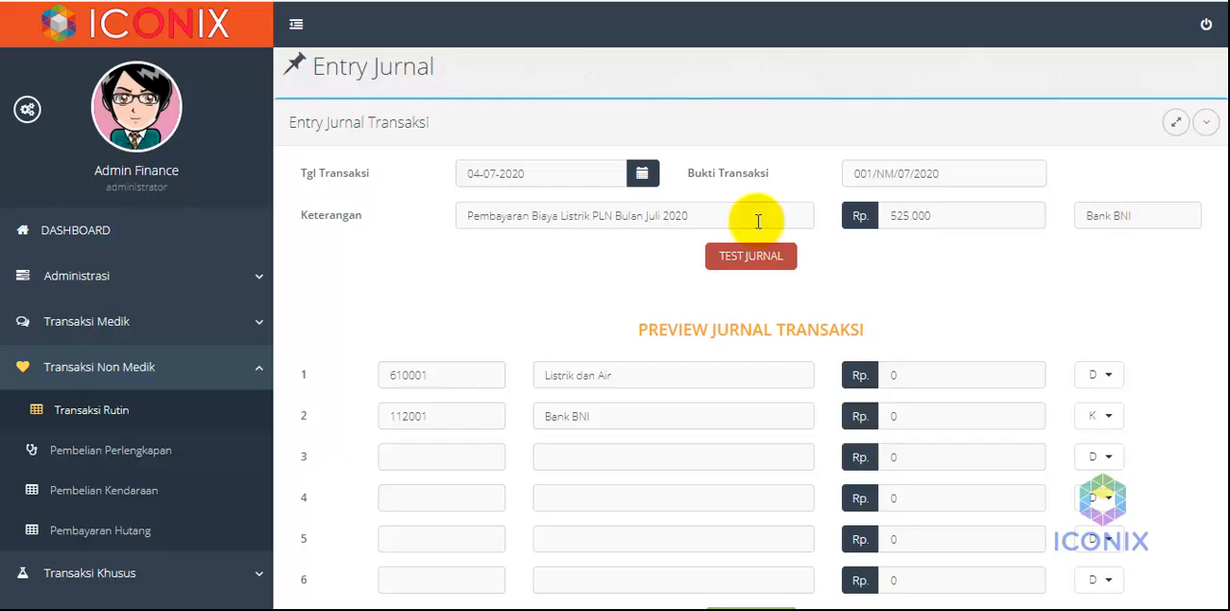
click(751, 260)
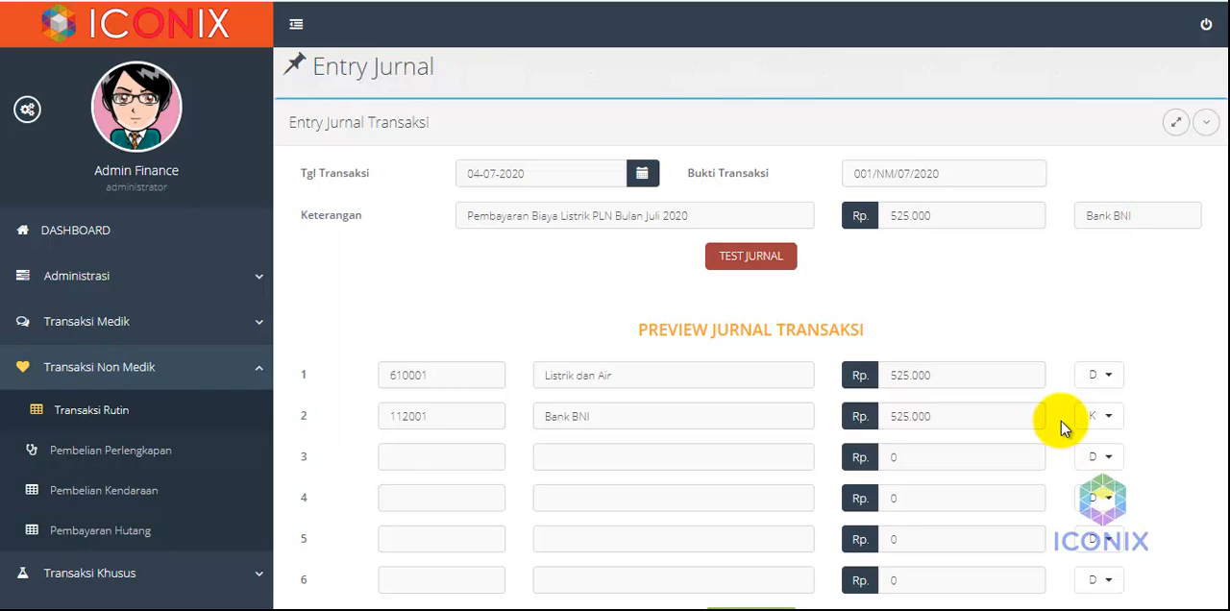
scroll(1063, 423, down, 1)
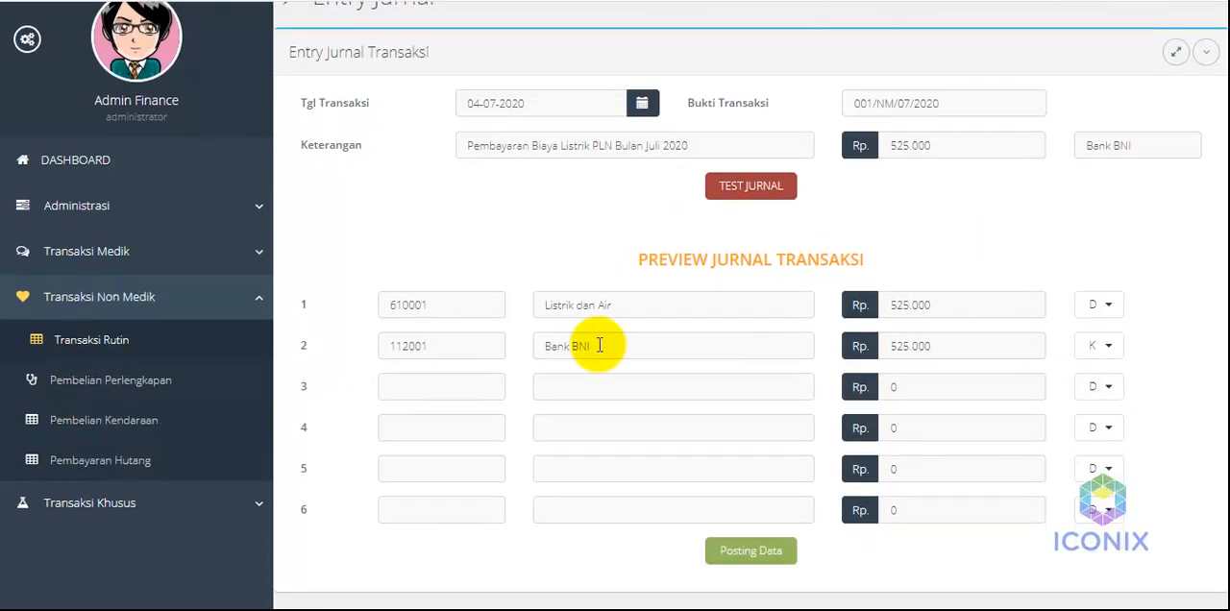
click(742, 550)
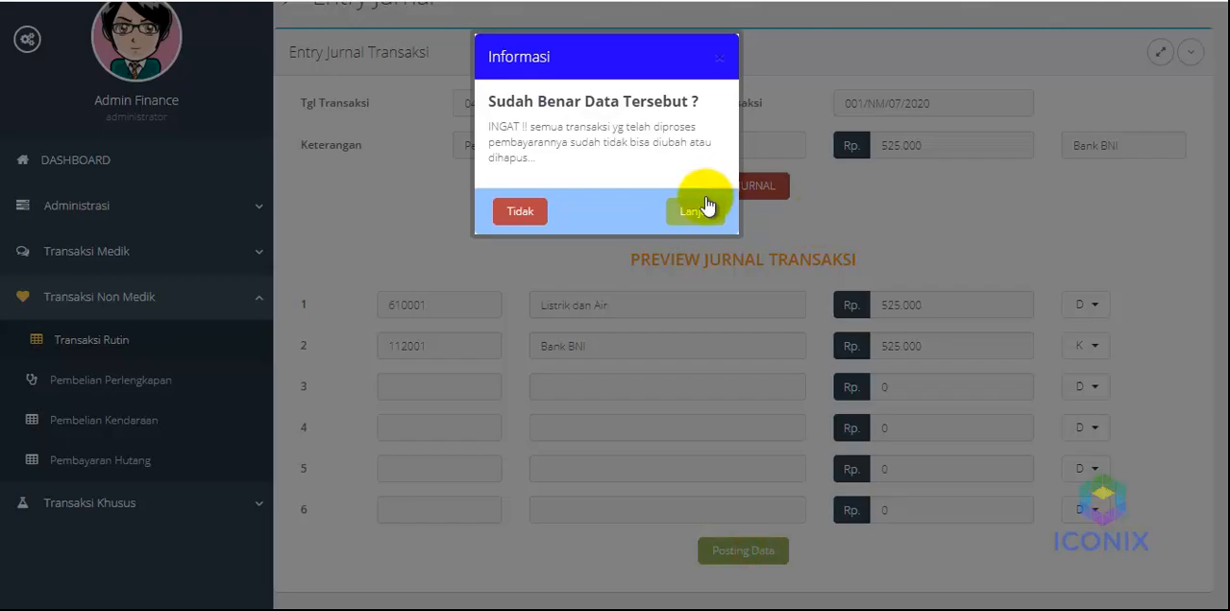
click(696, 213)
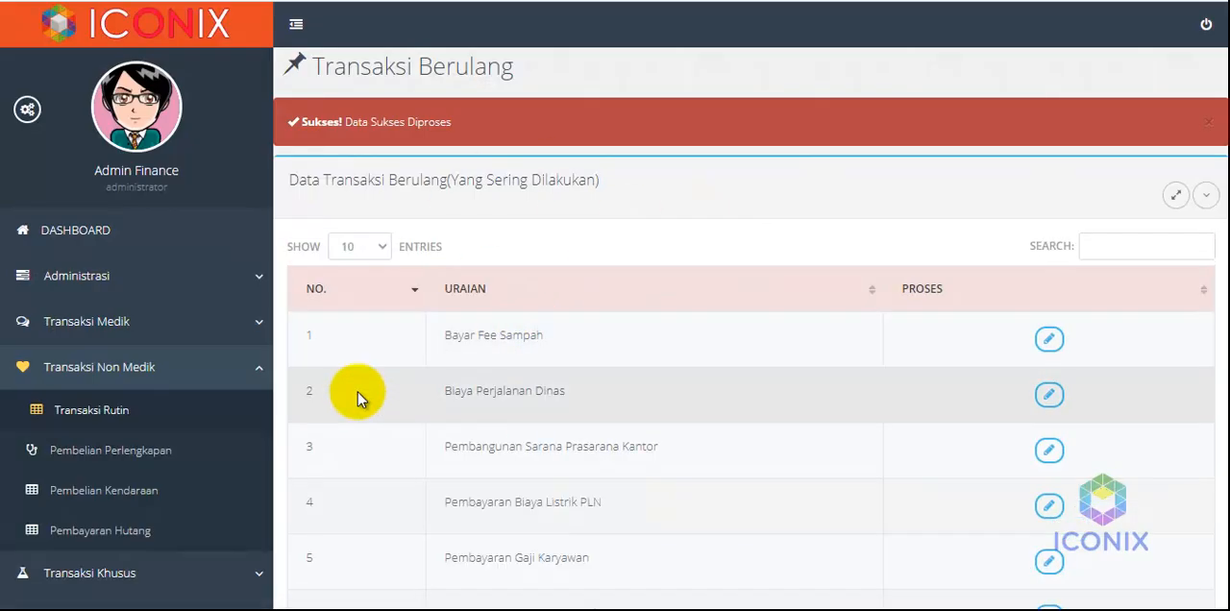
Open the detail of the Pembayaran Biaya Listrik PLN Bulan Juli 2020 entry in the non-medical transaction data
scroll(358, 392, down, 2)
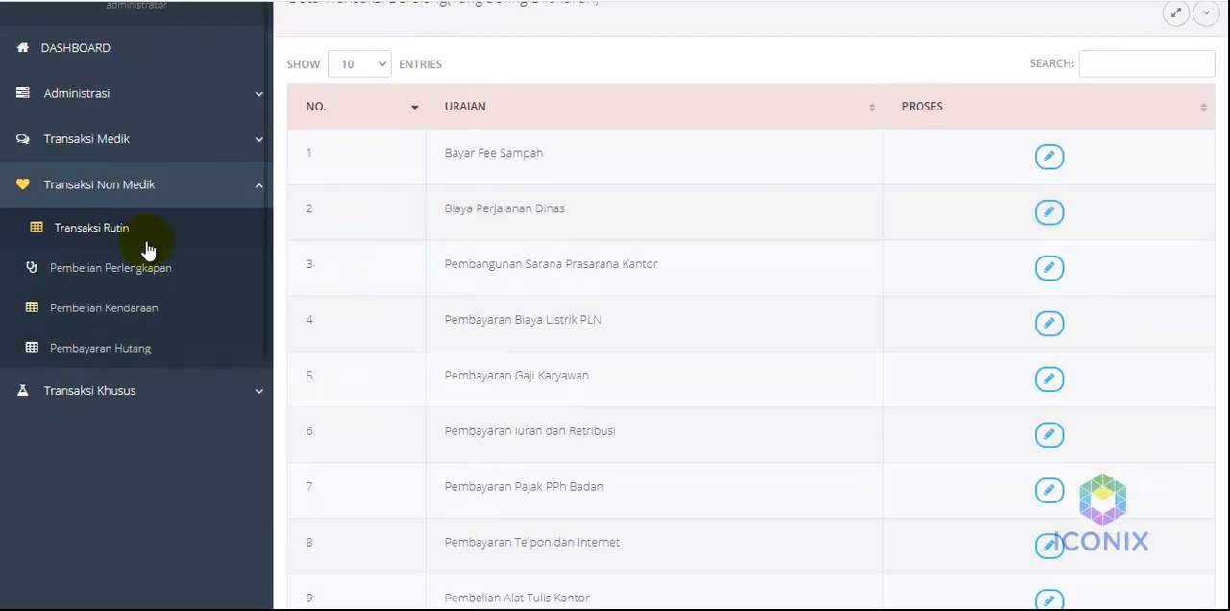
click(128, 197)
click(128, 283)
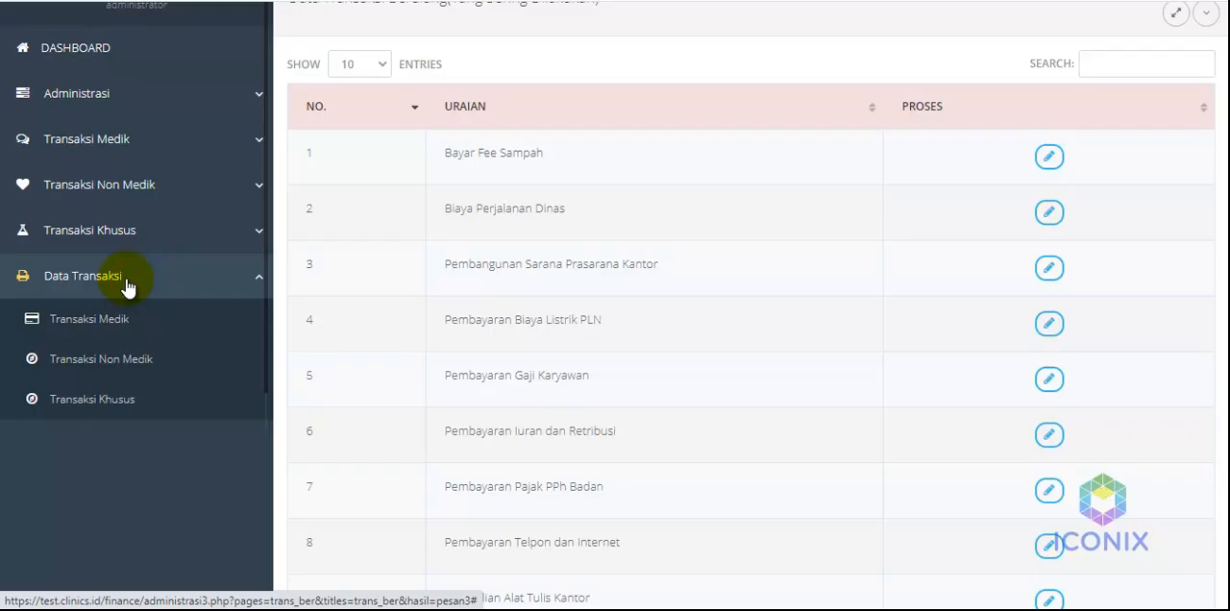
click(119, 365)
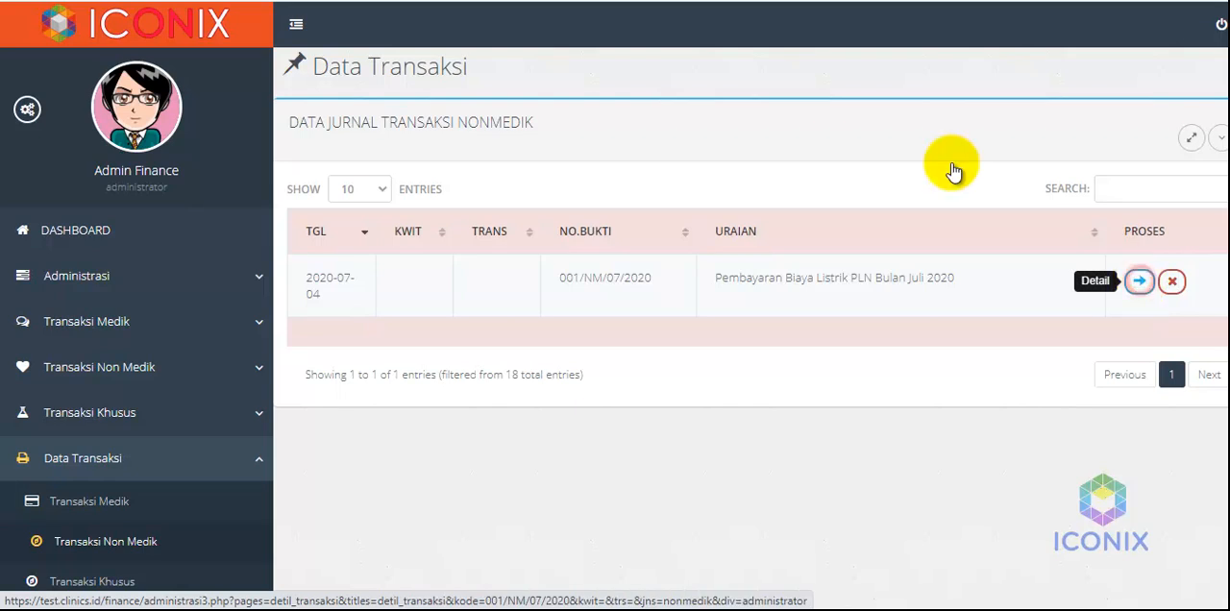
click(1140, 282)
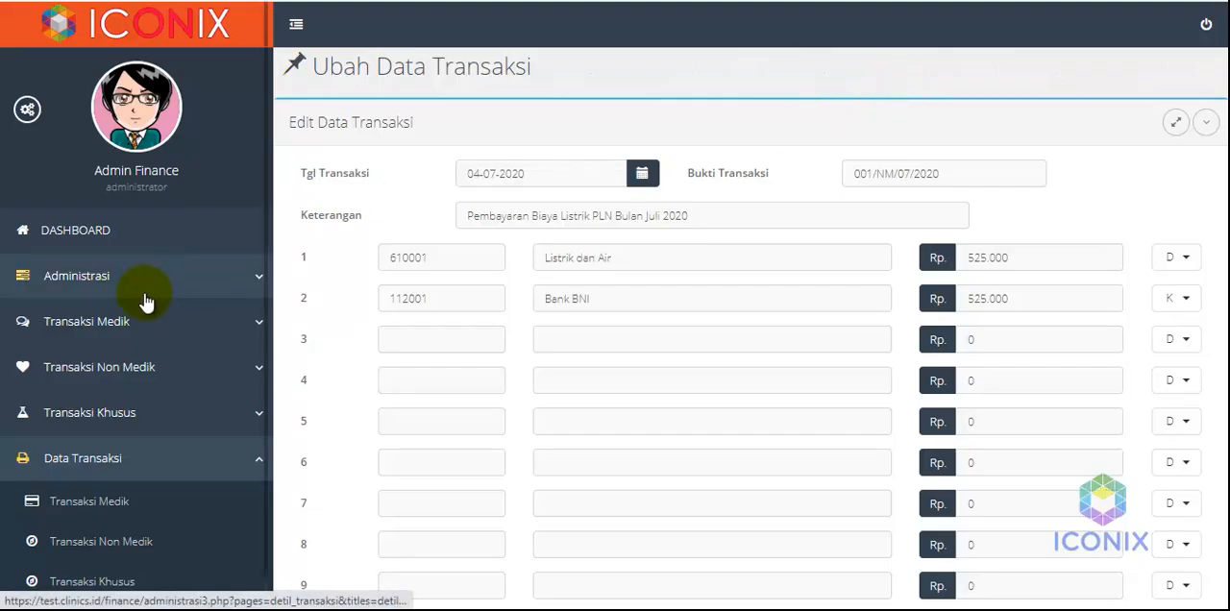
Start a routine journal entry for Pembelian Alat Tulis Kantor and set its amount to Rp 210.000
click(150, 368)
click(124, 408)
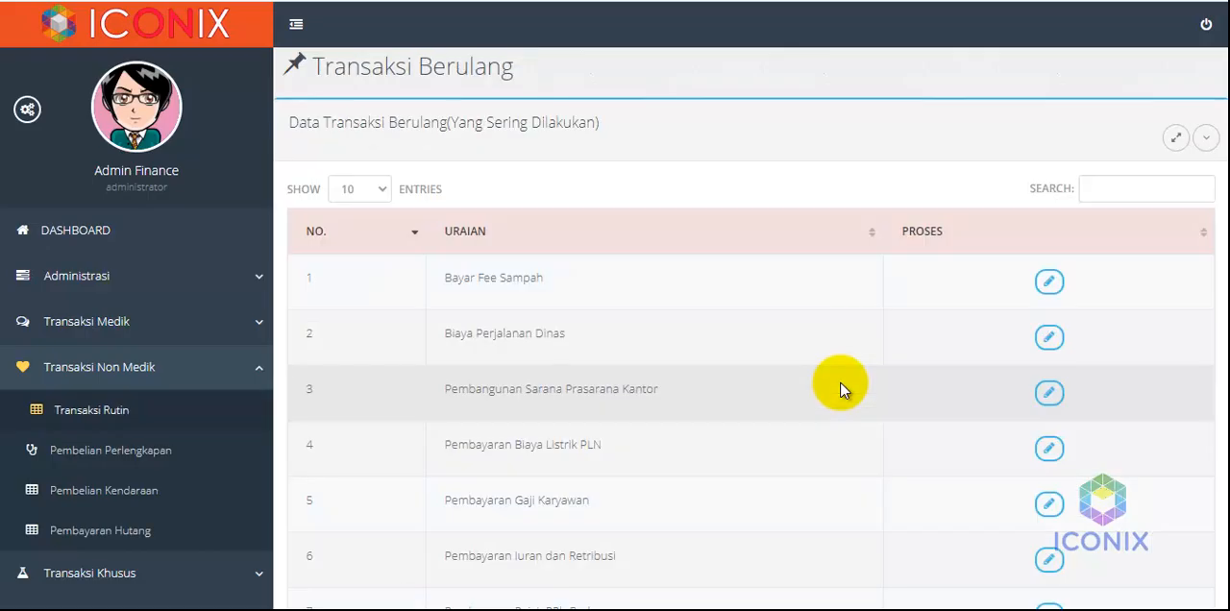
scroll(841, 389, down, 3)
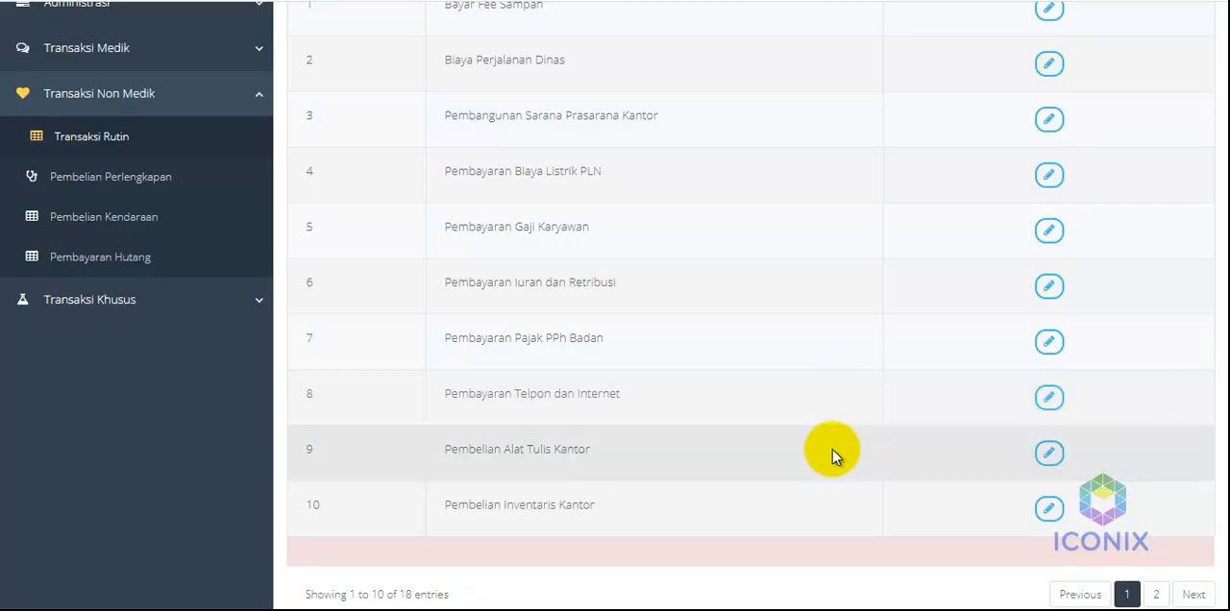
click(1050, 453)
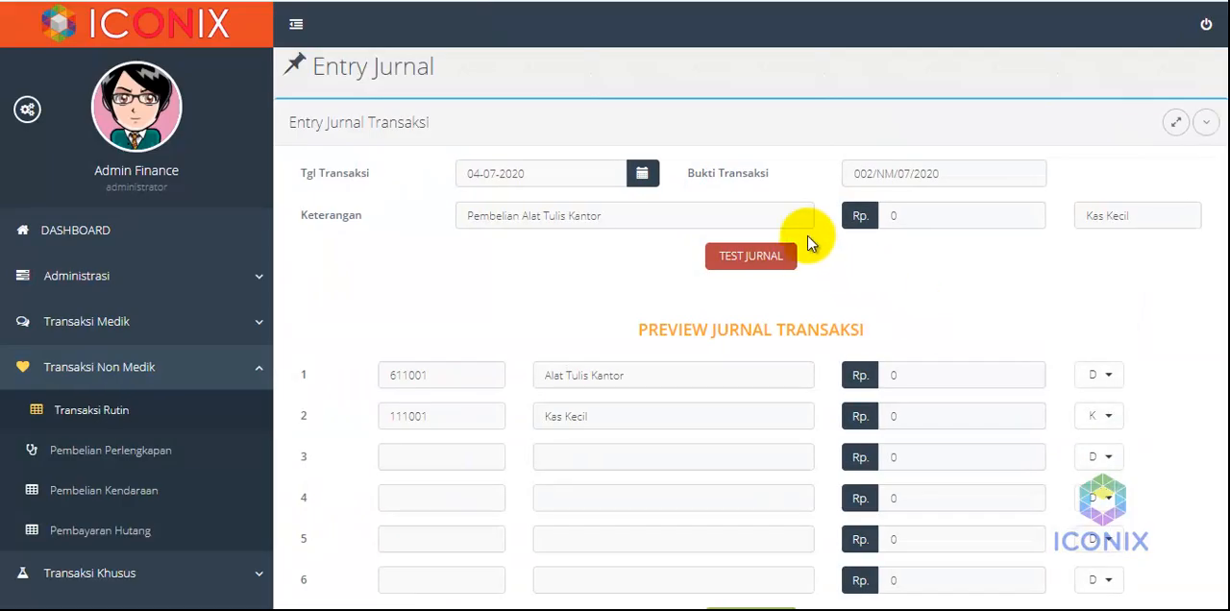
click(889, 215)
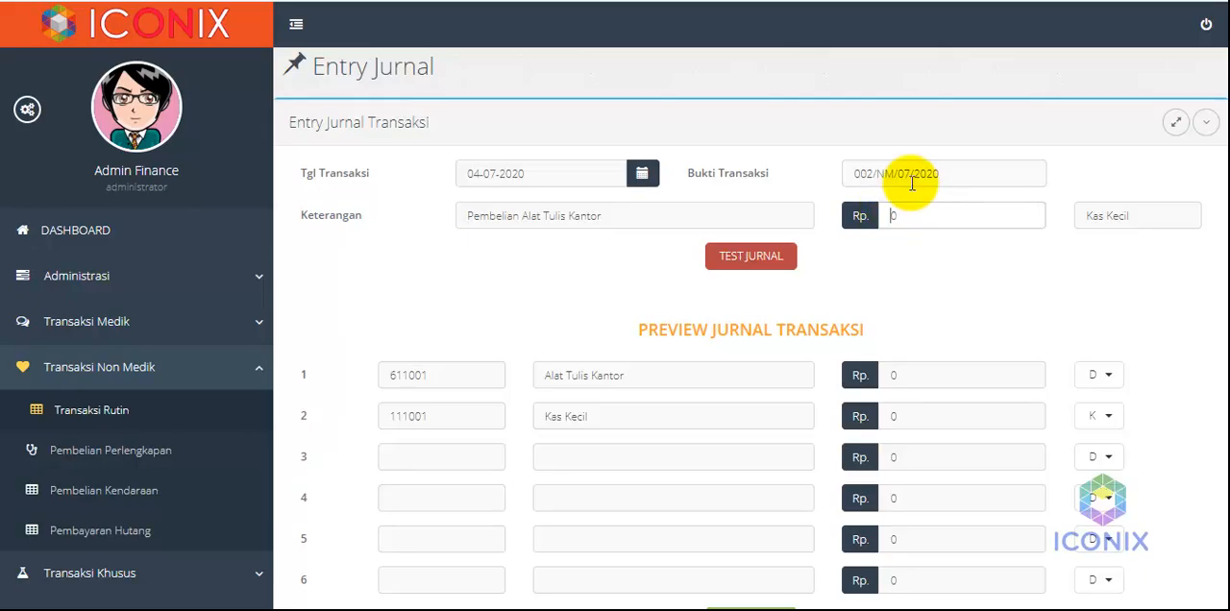
text(2.100)
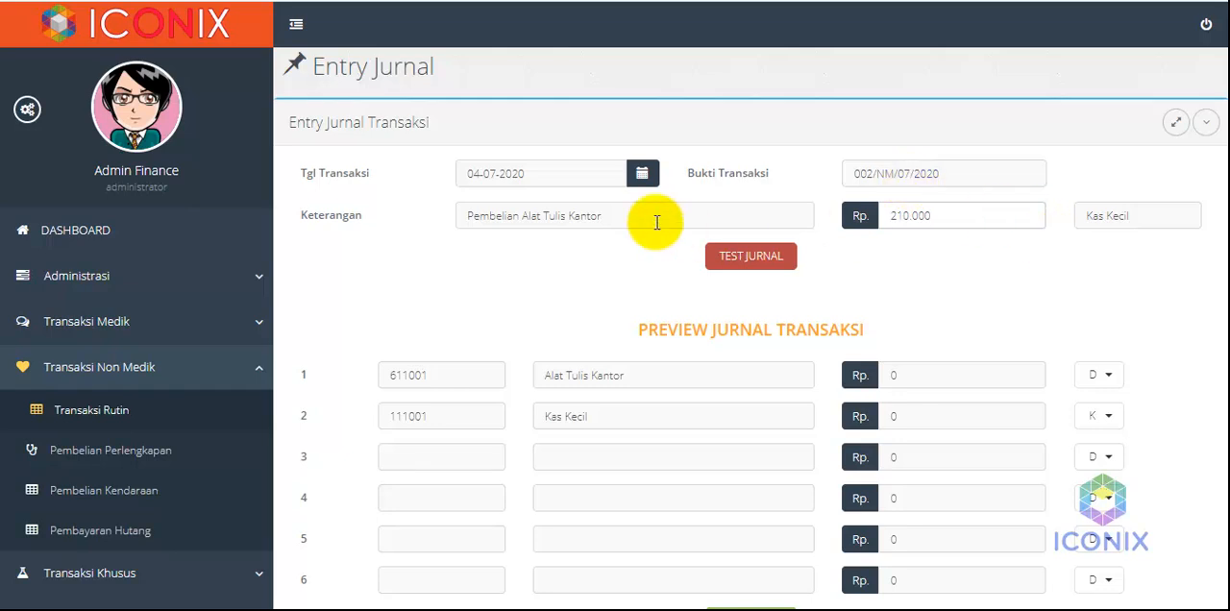
Test the Pembelian Alat Tulis Kantor journal with Kas Kecil as payment account and post it with confirmation
click(1115, 216)
click(1115, 216)
click(761, 261)
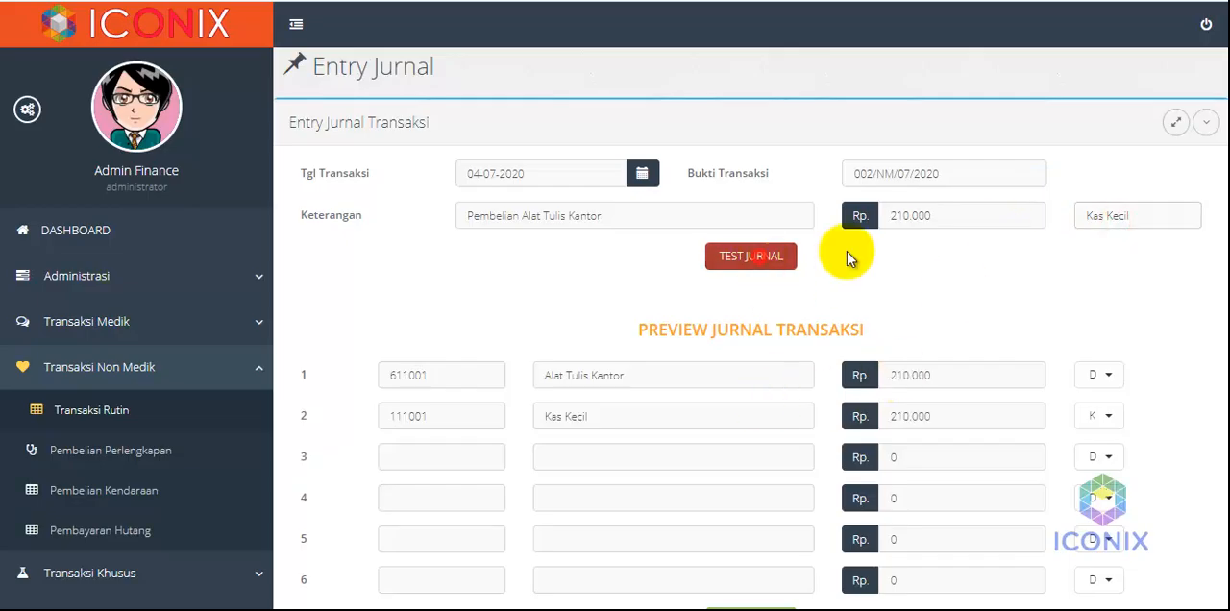
scroll(759, 450, down, 1)
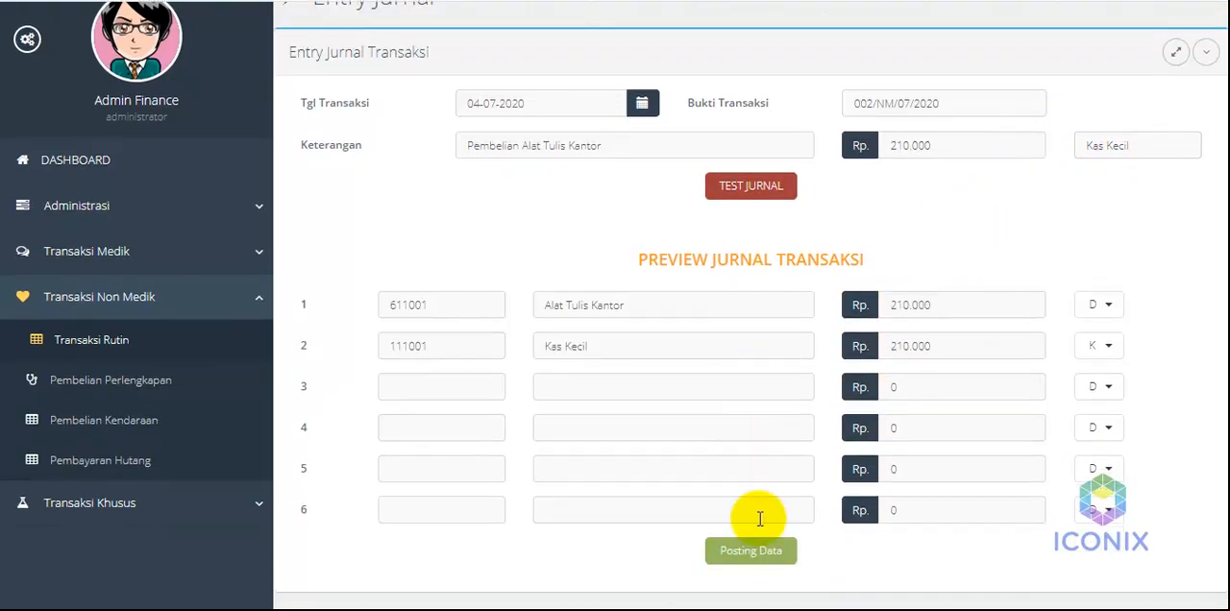
click(760, 558)
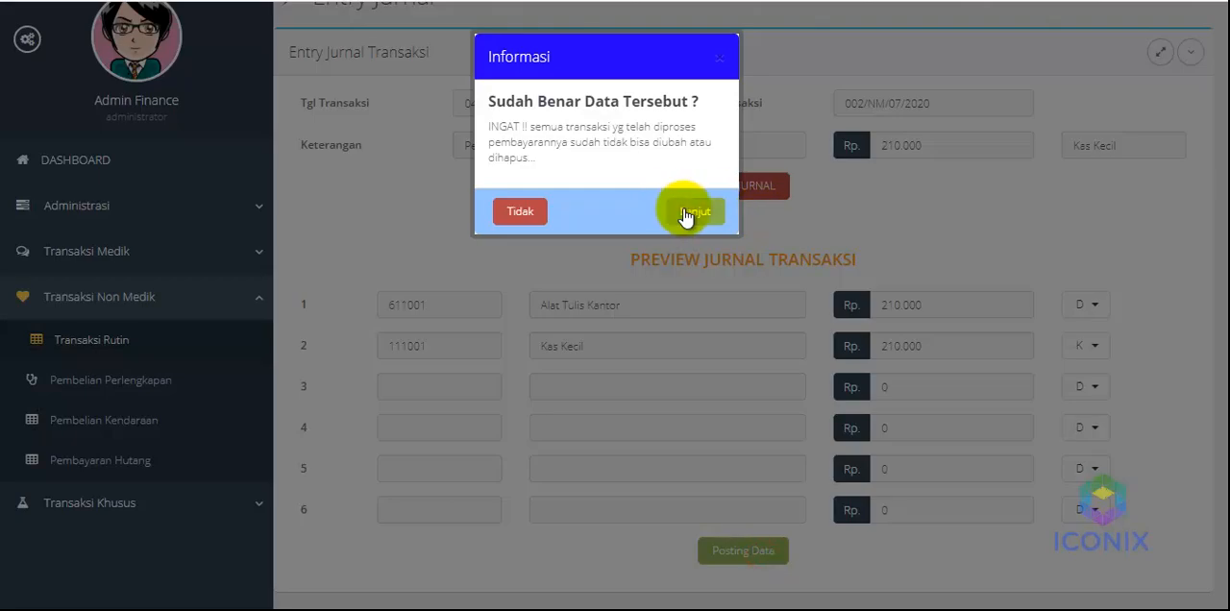
click(691, 212)
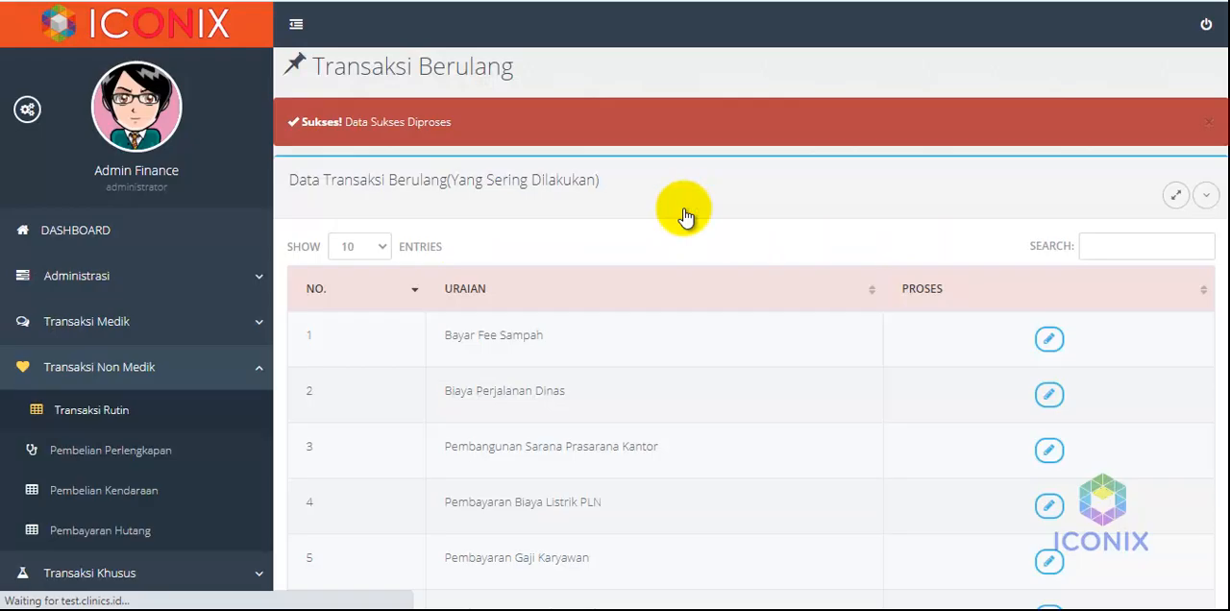
Open the detail of the Pembelian Alat Tulis Kantor entry in the non-medical transaction data
click(165, 366)
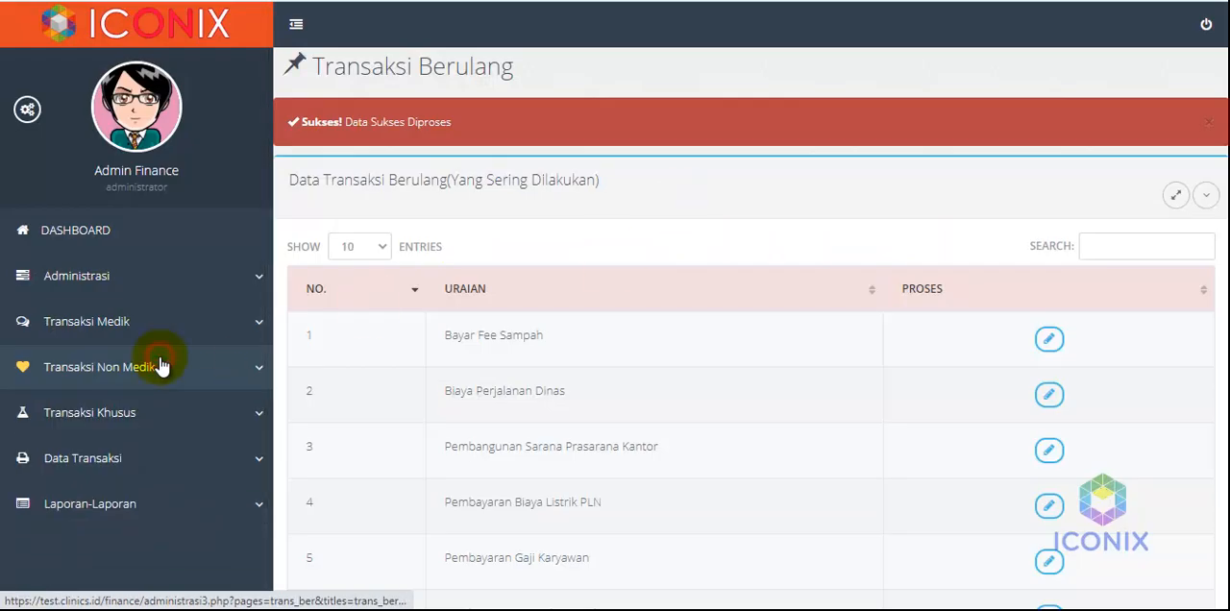
click(128, 465)
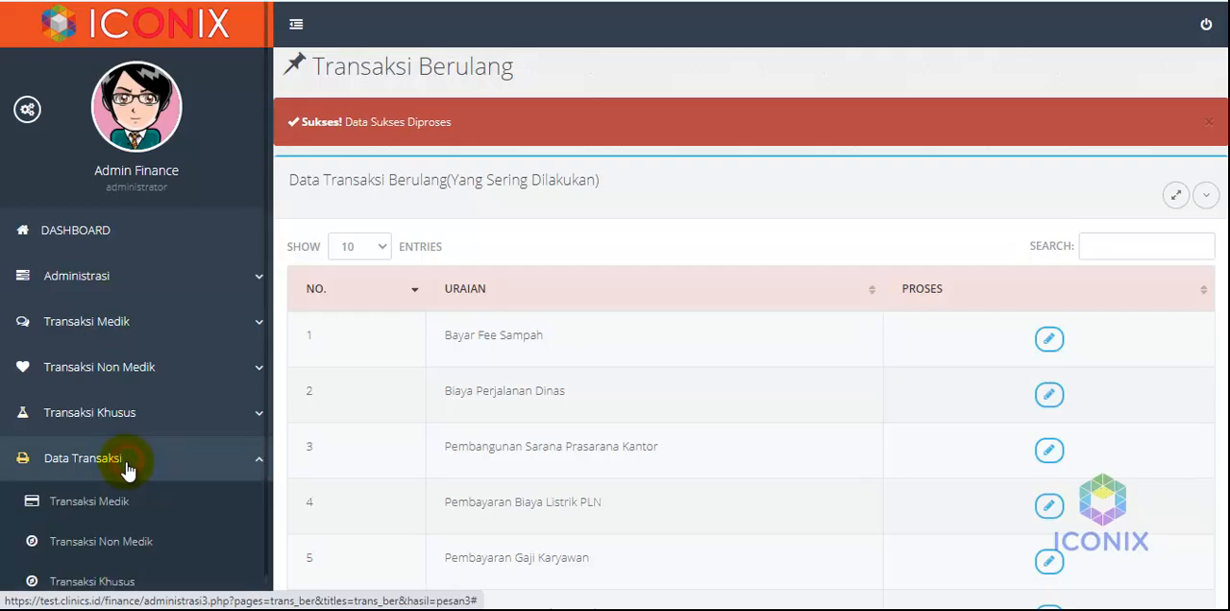
click(112, 547)
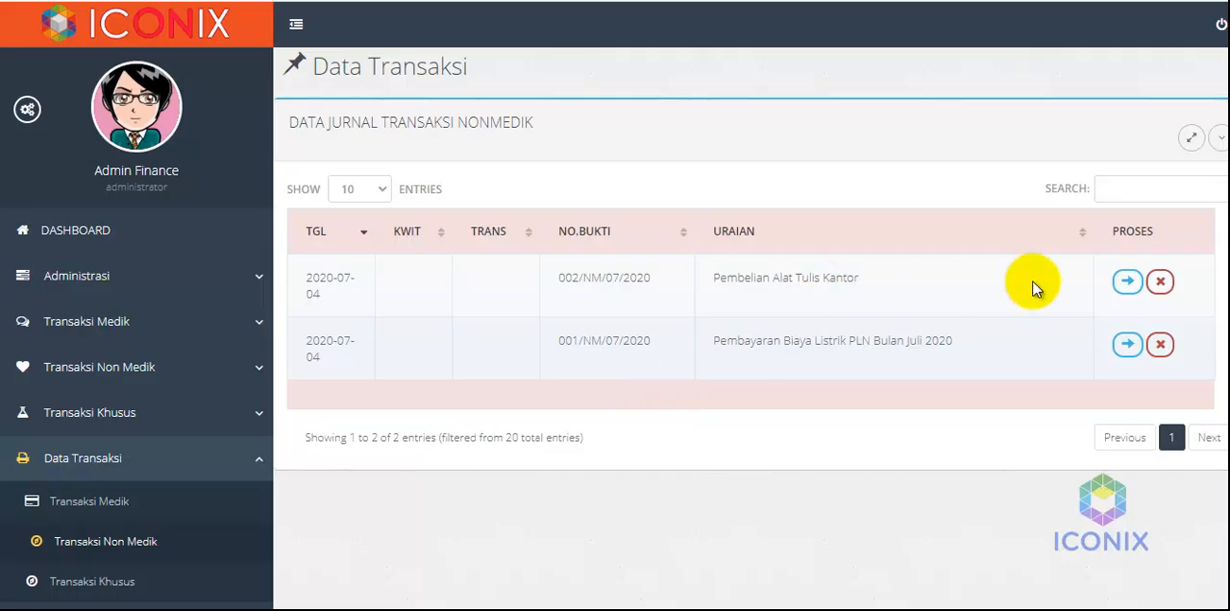
click(1128, 281)
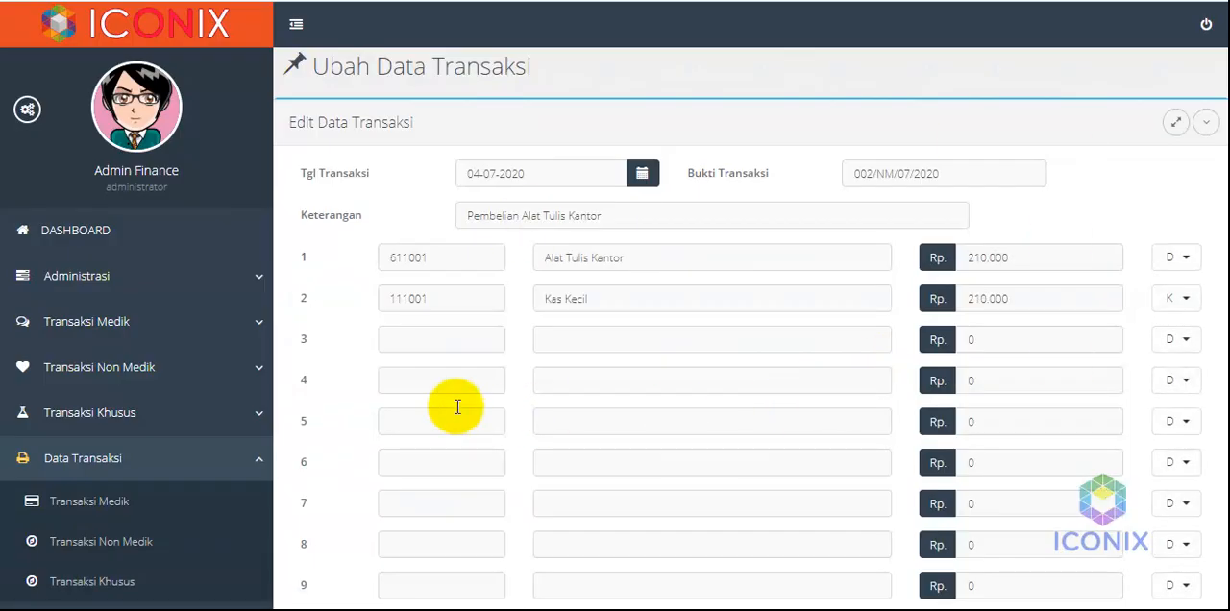
Display the Laporan Jurnal report for 04-07-2020 to 04-07-2020, review its entries and return to the finance module
click(200, 458)
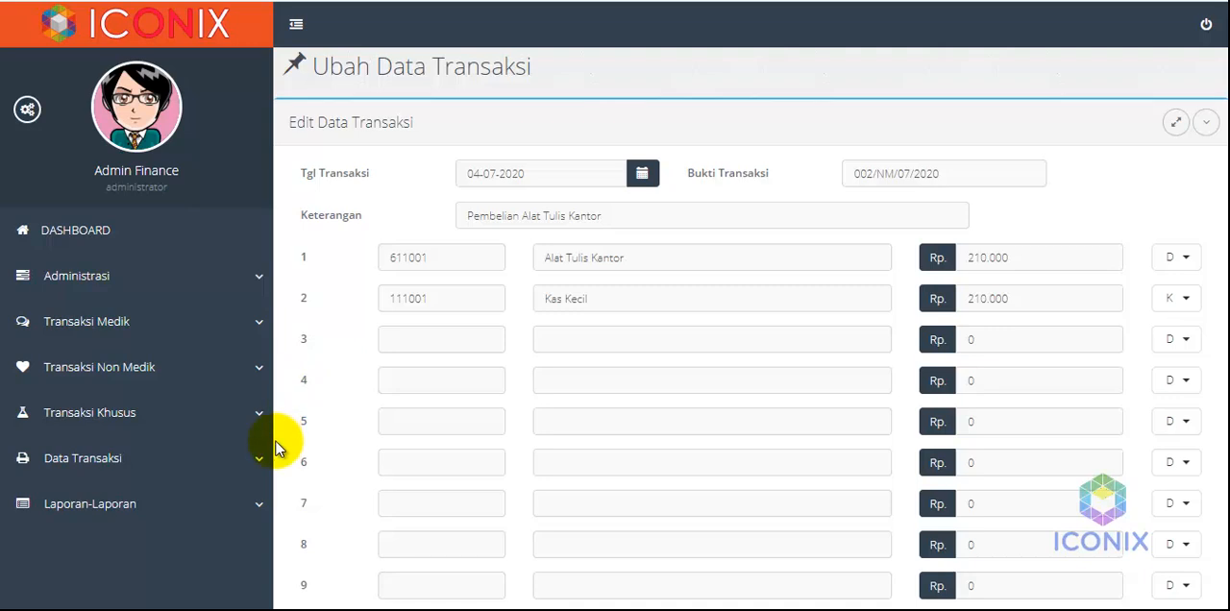
click(214, 510)
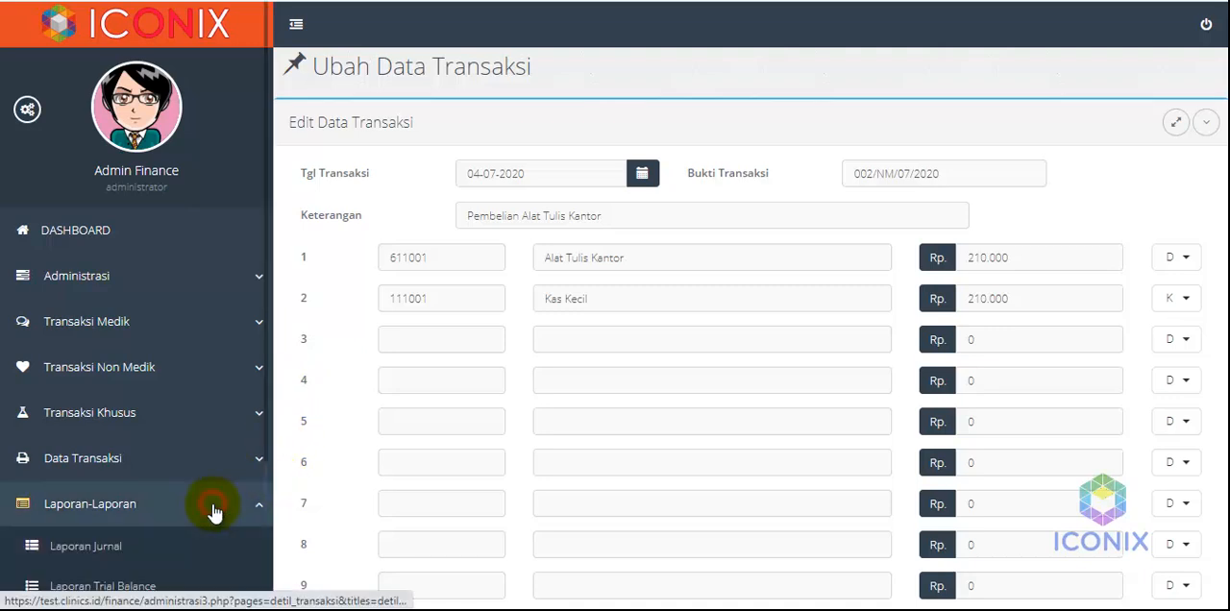
scroll(214, 507, down, 5)
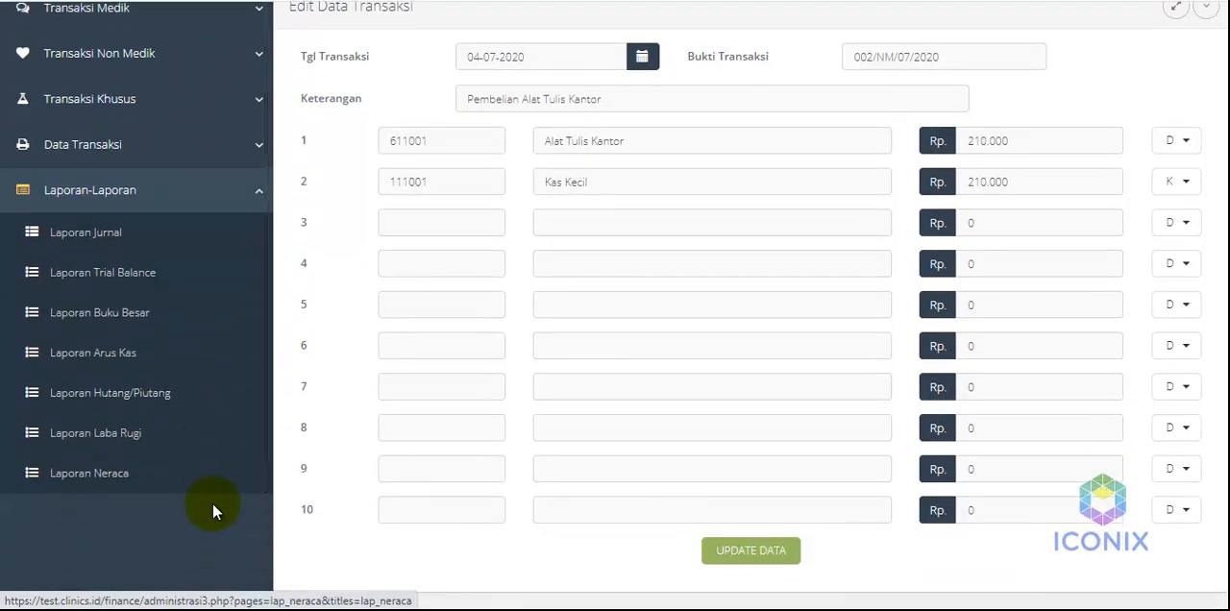
click(105, 235)
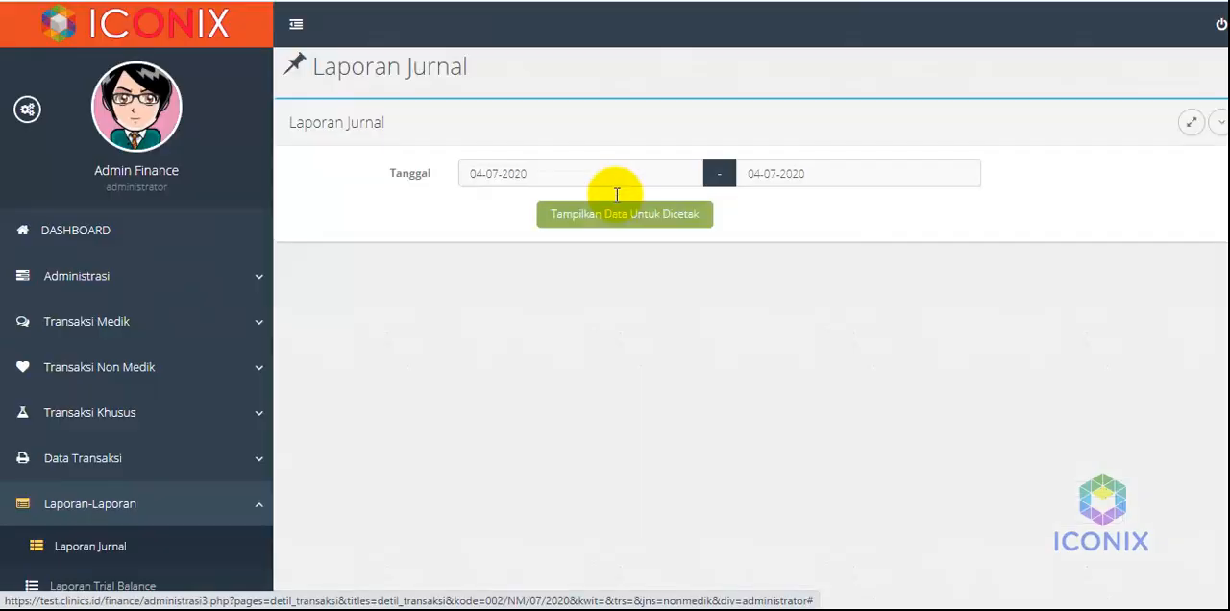
click(614, 217)
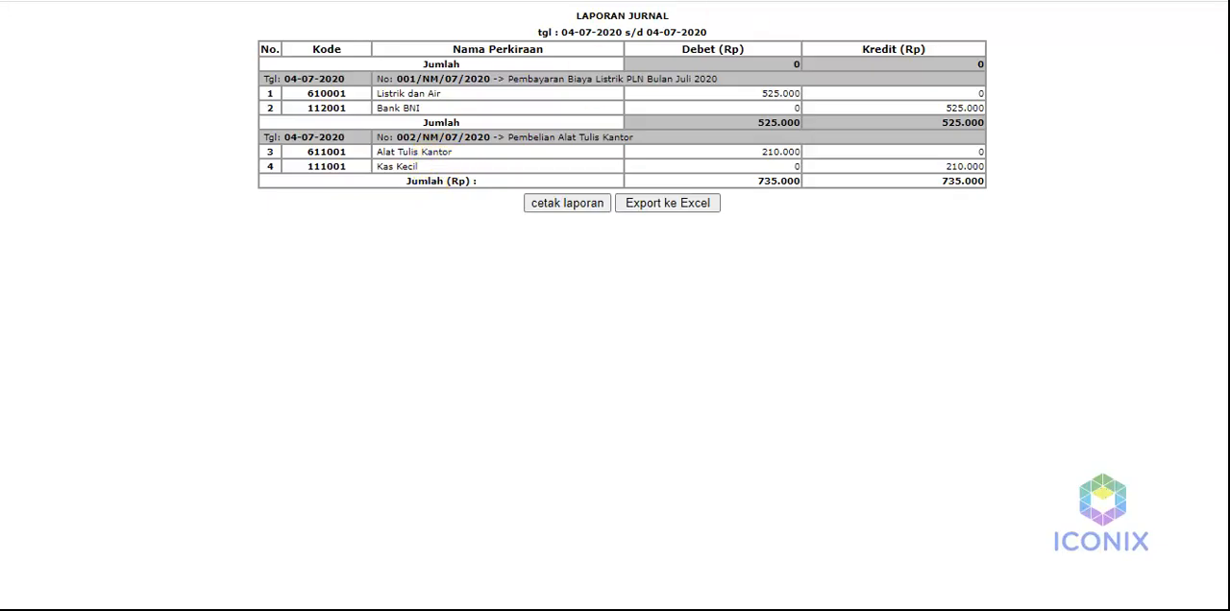
click(337, 2)
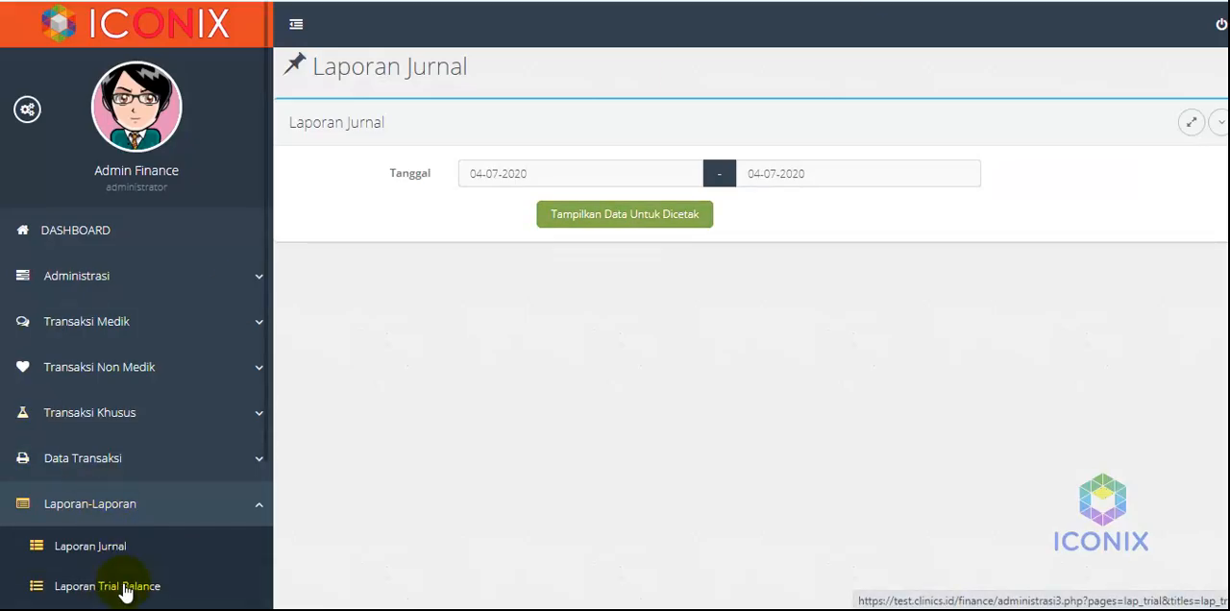
Display the Laporan Laba Rugi profit and loss report for Juli 2020
scroll(125, 588, down, 2)
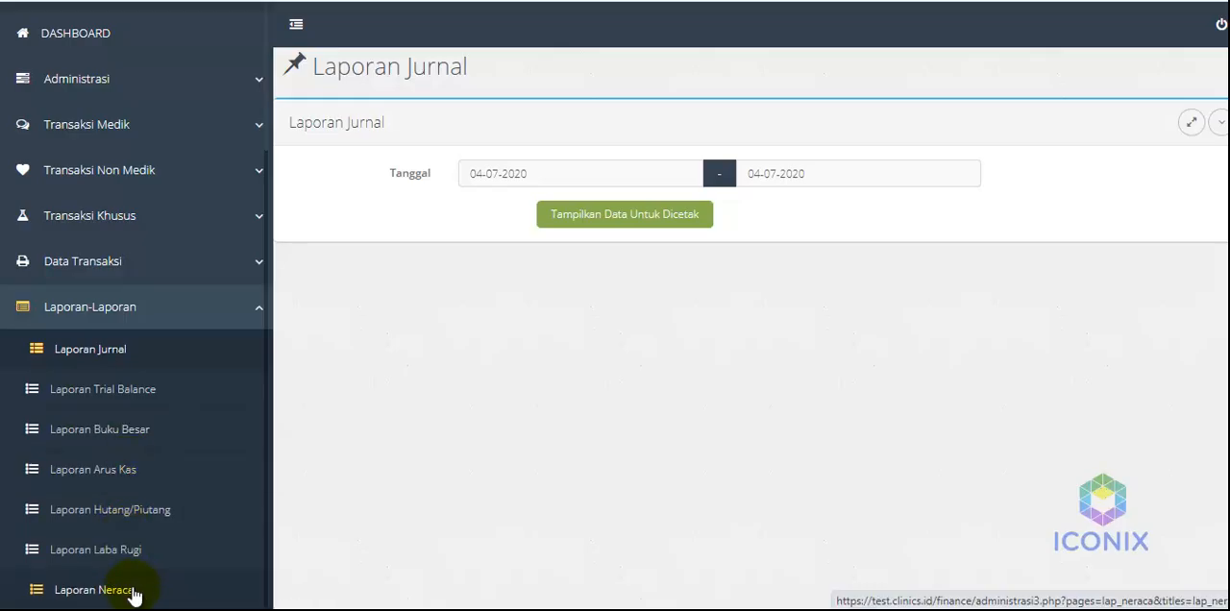
click(92, 548)
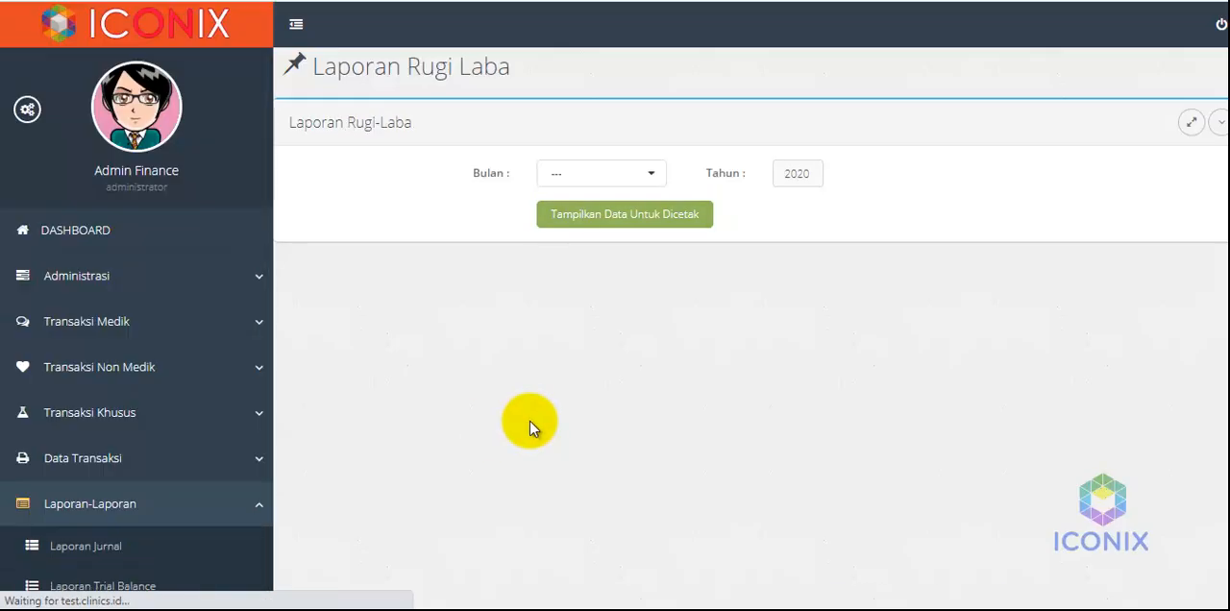
click(603, 176)
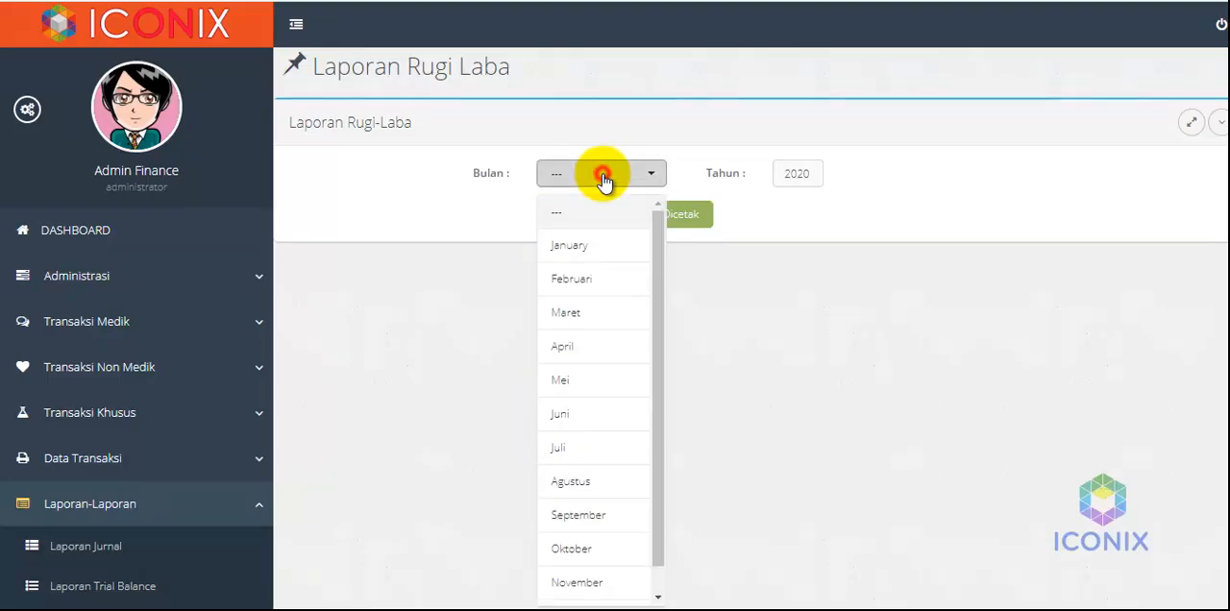
click(578, 452)
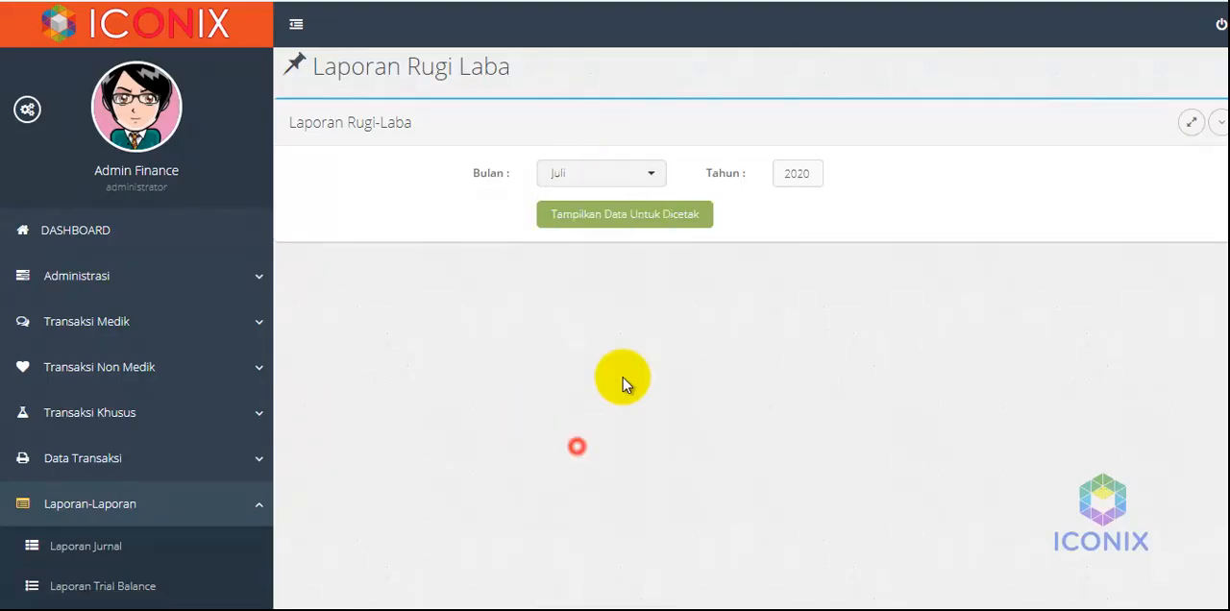
click(665, 214)
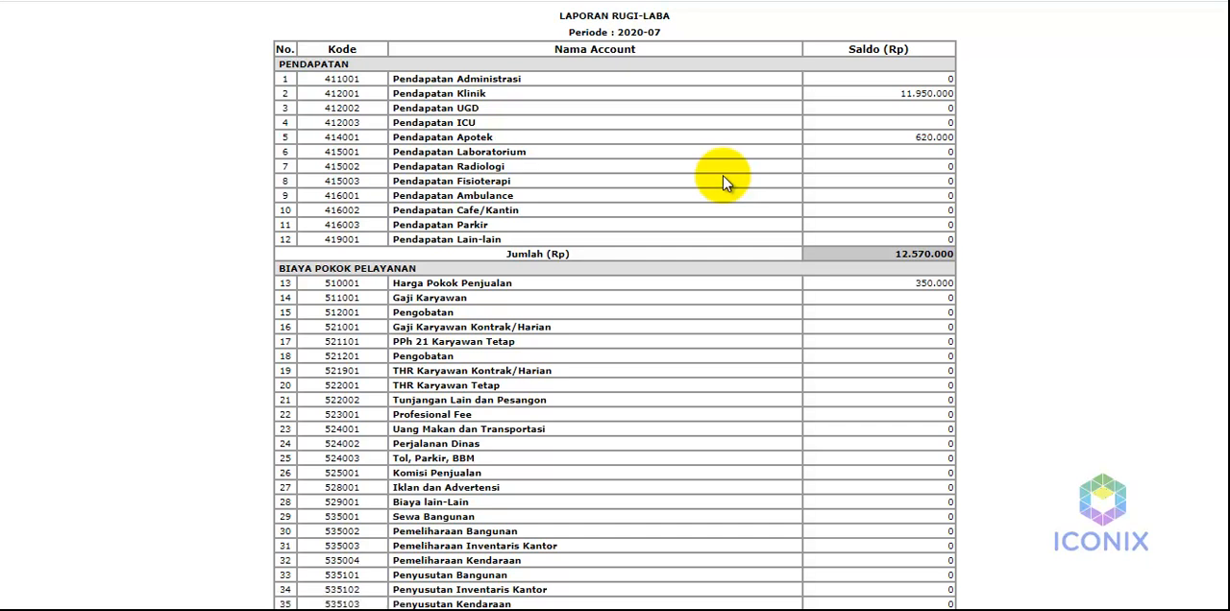
Examine the Biaya Operasional section of the profit and loss report, highlighting the Listrik dan Air account
scroll(485, 536, down, 3)
scroll(524, 409, down, 1)
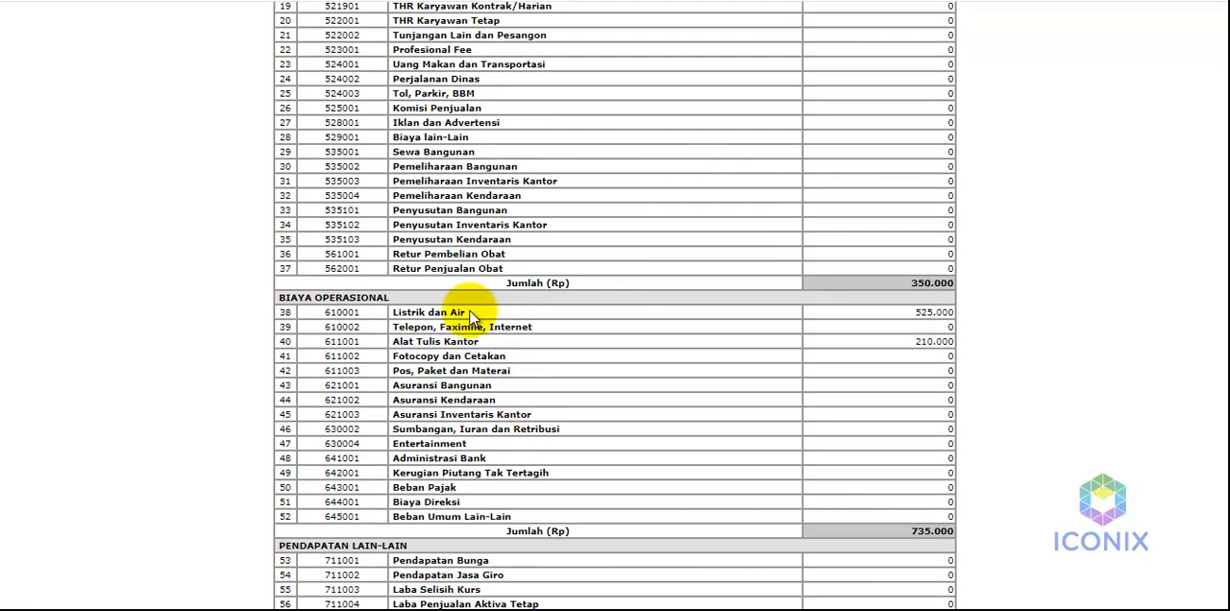
drag(466, 313, 392, 313)
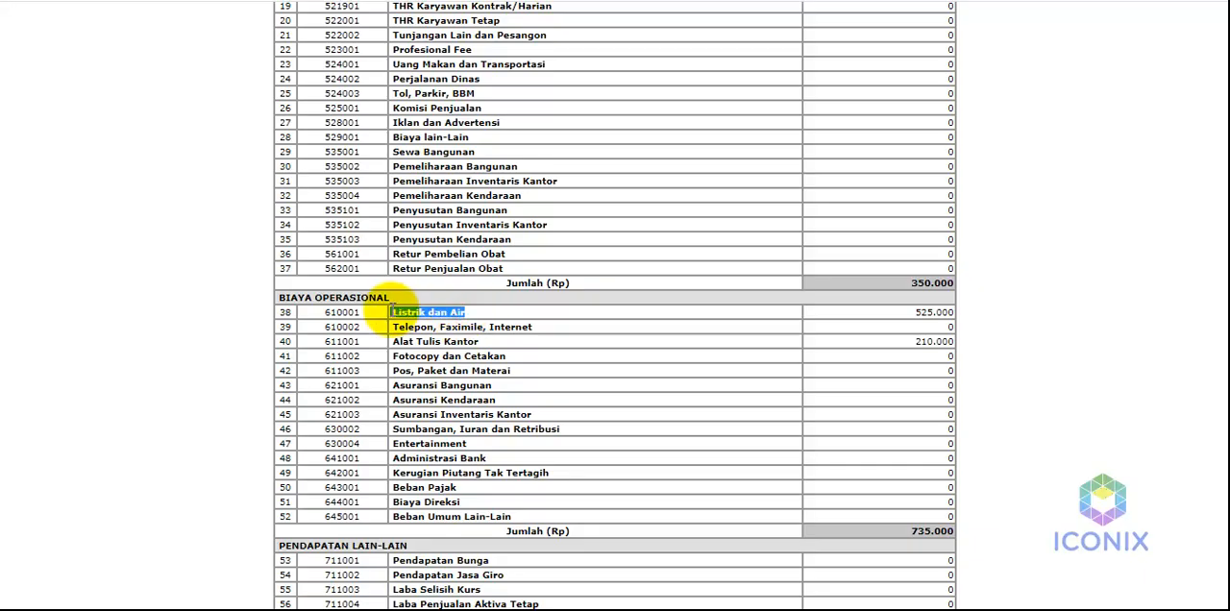
Review the Alat Tulis Kantor account and the rest of the profit and loss report, and return to the finance module
click(502, 356)
drag(501, 356, 394, 356)
click(507, 350)
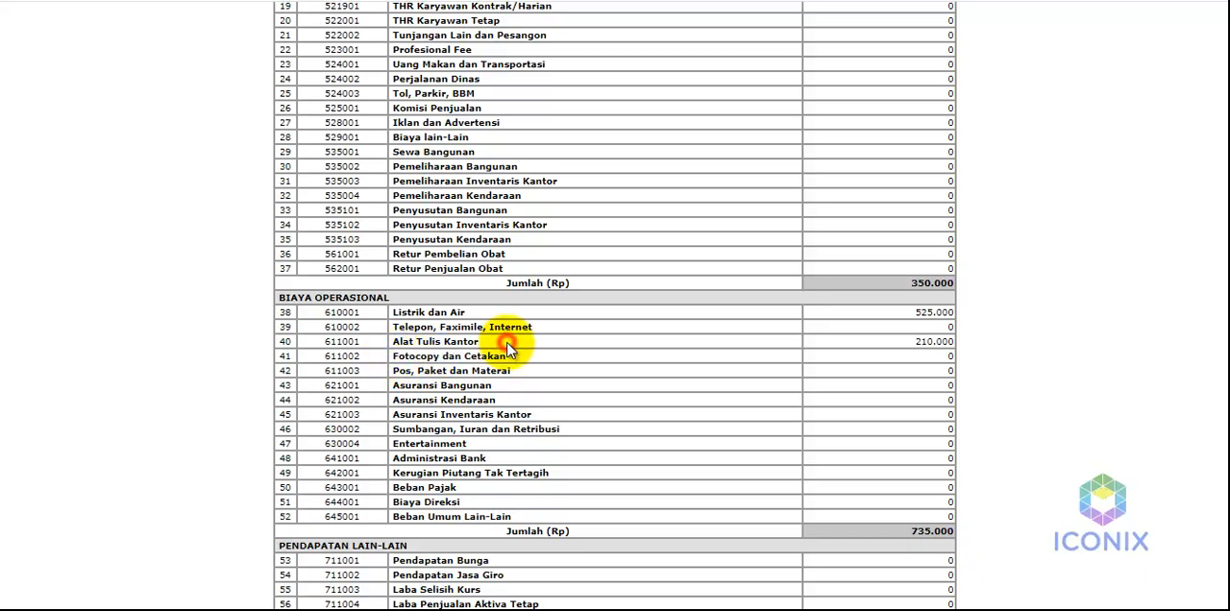
scroll(509, 351, up, 2)
scroll(510, 351, down, 4)
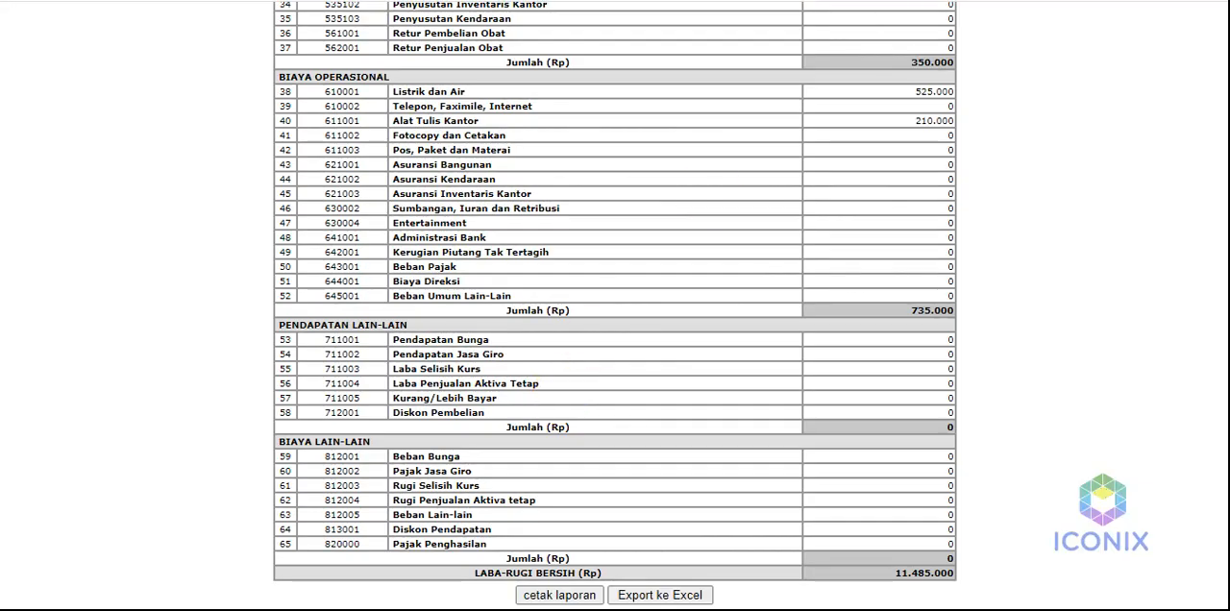
key(ctrl+w)
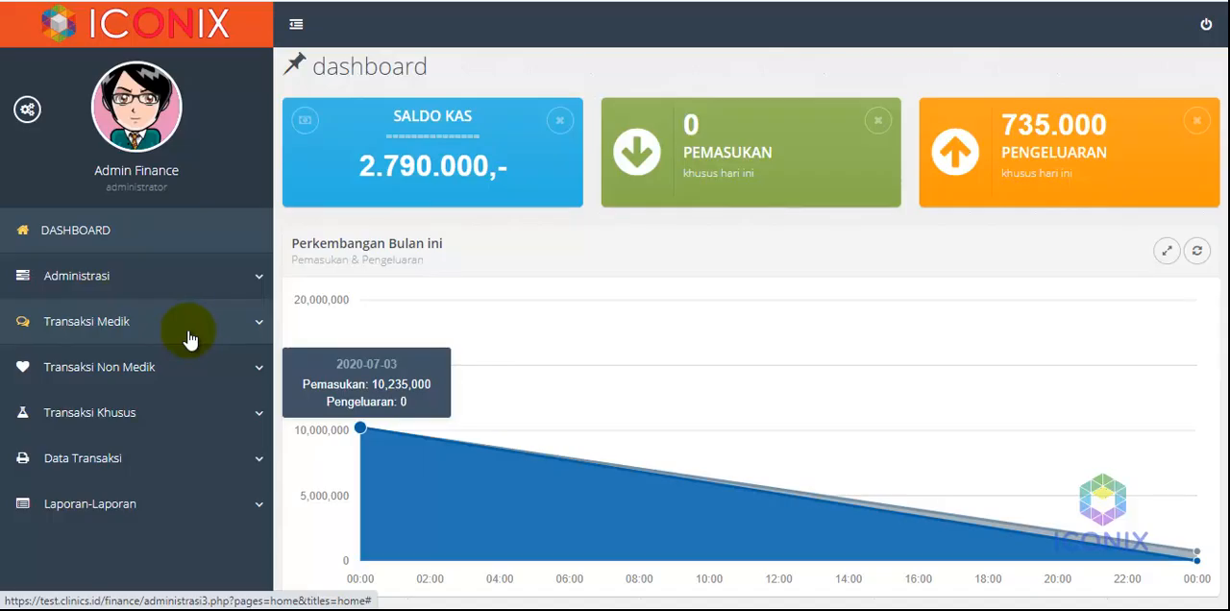
Open the Pembelian Perlengkapan form for office equipment purchases, keeping the transaction date 04-07-2020
click(144, 368)
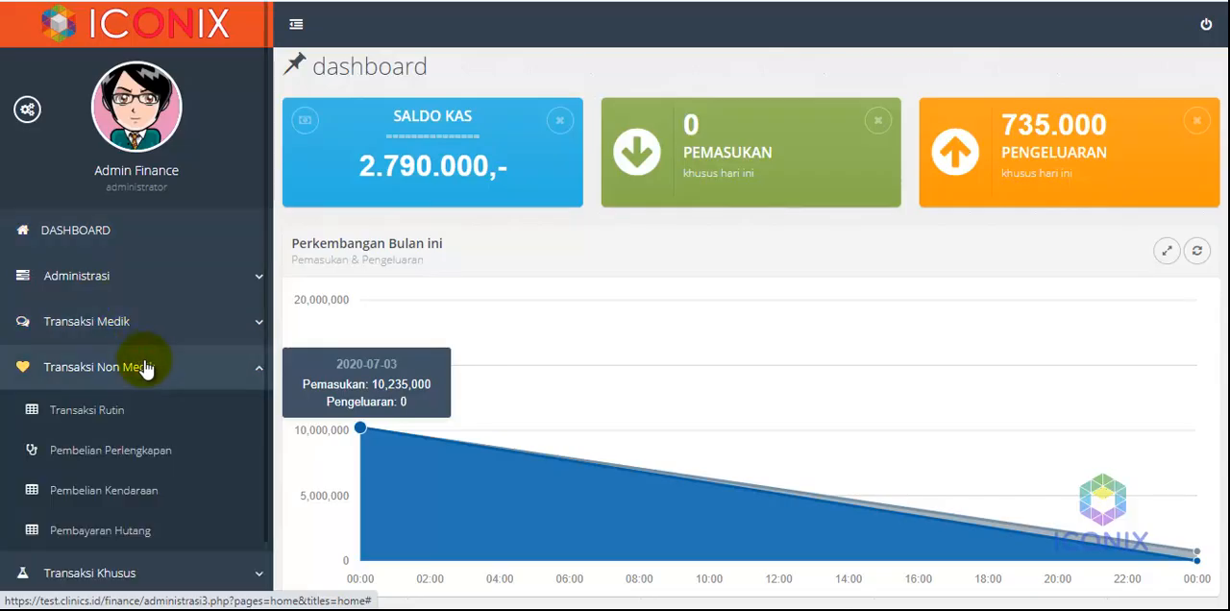
click(130, 460)
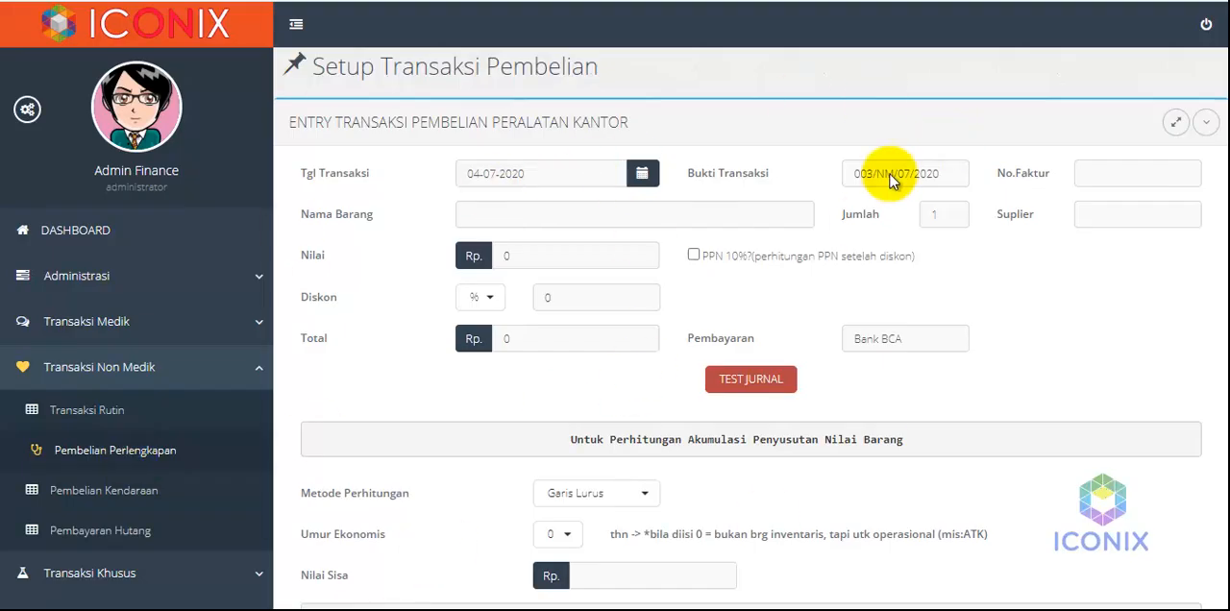
click(535, 175)
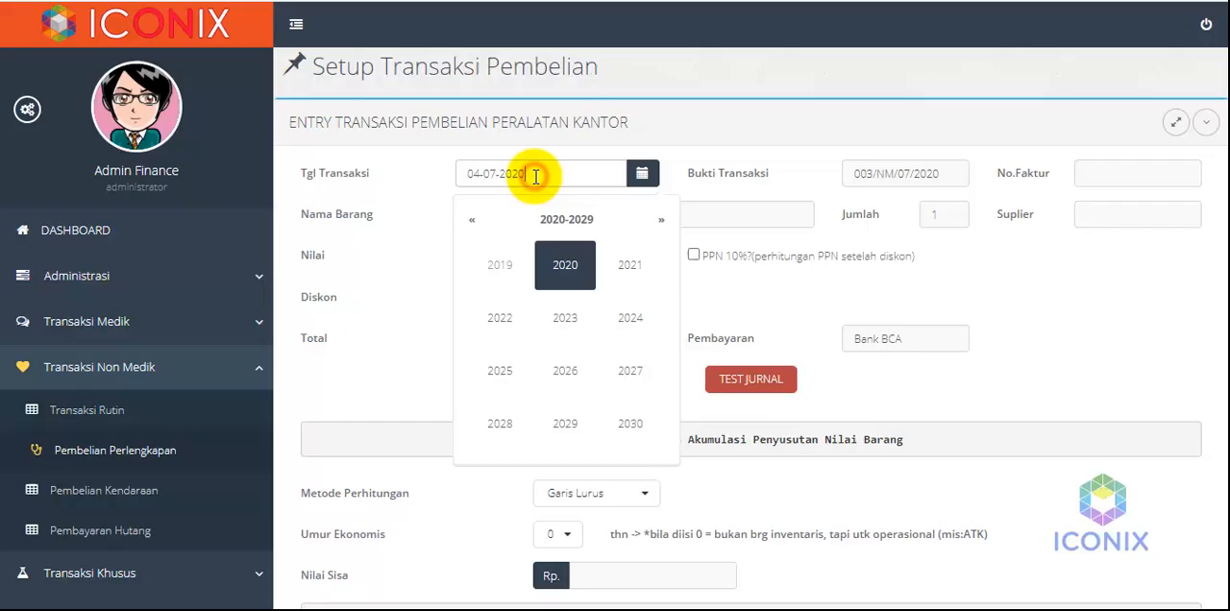
click(594, 135)
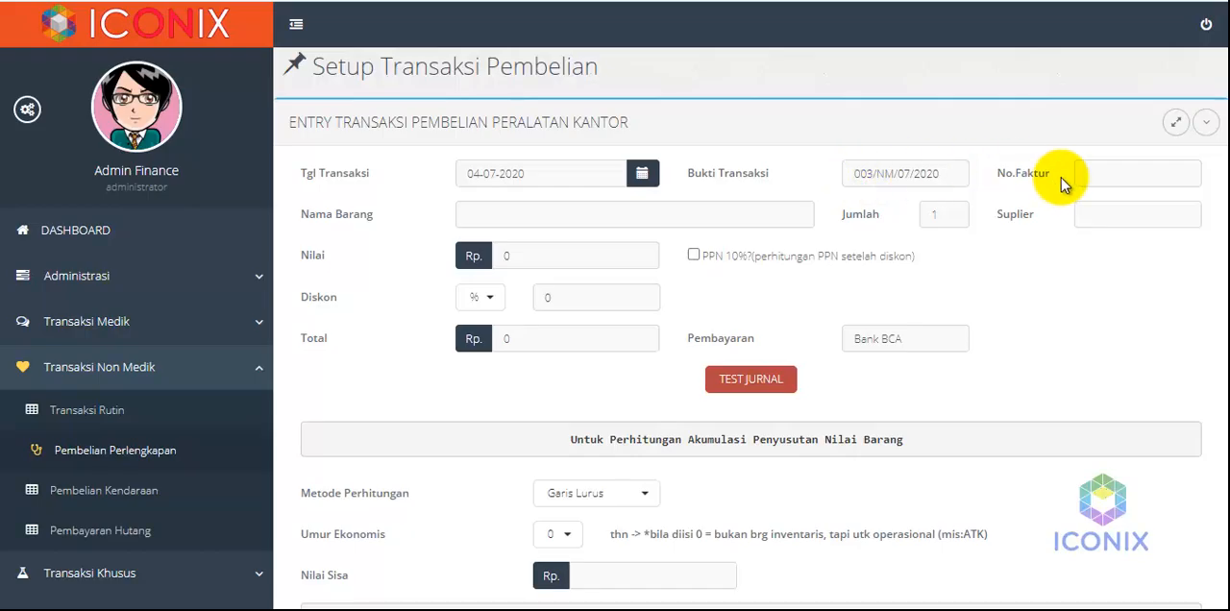
Enter the purchase's invoice number and set the supplier to PT Investa Karya
click(1101, 171)
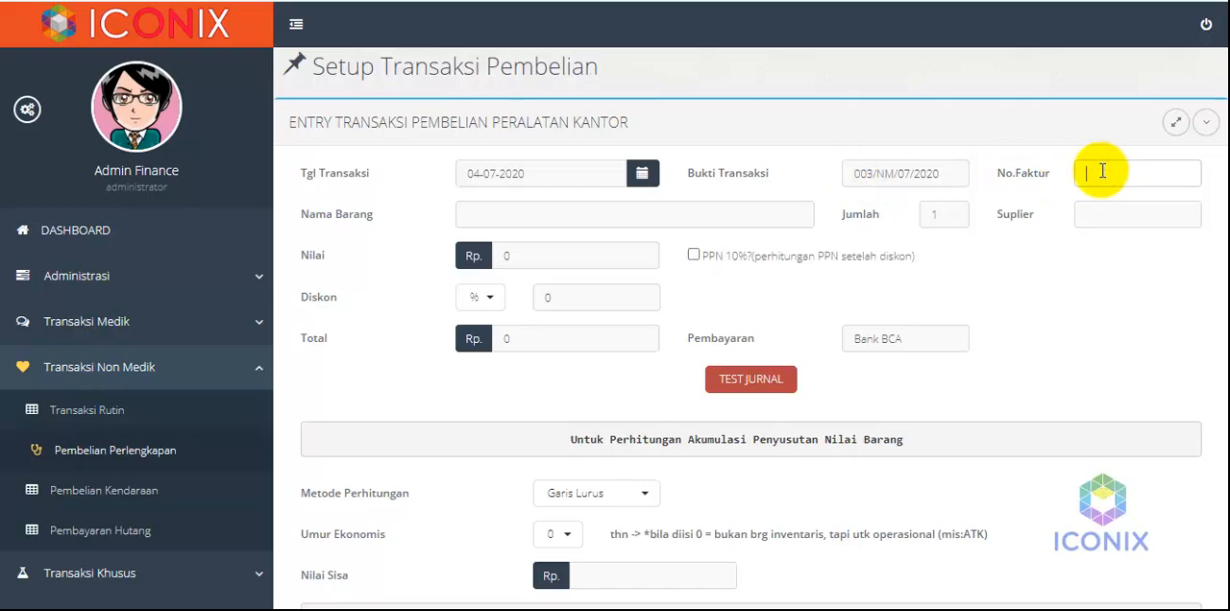
text(0920/HK/)
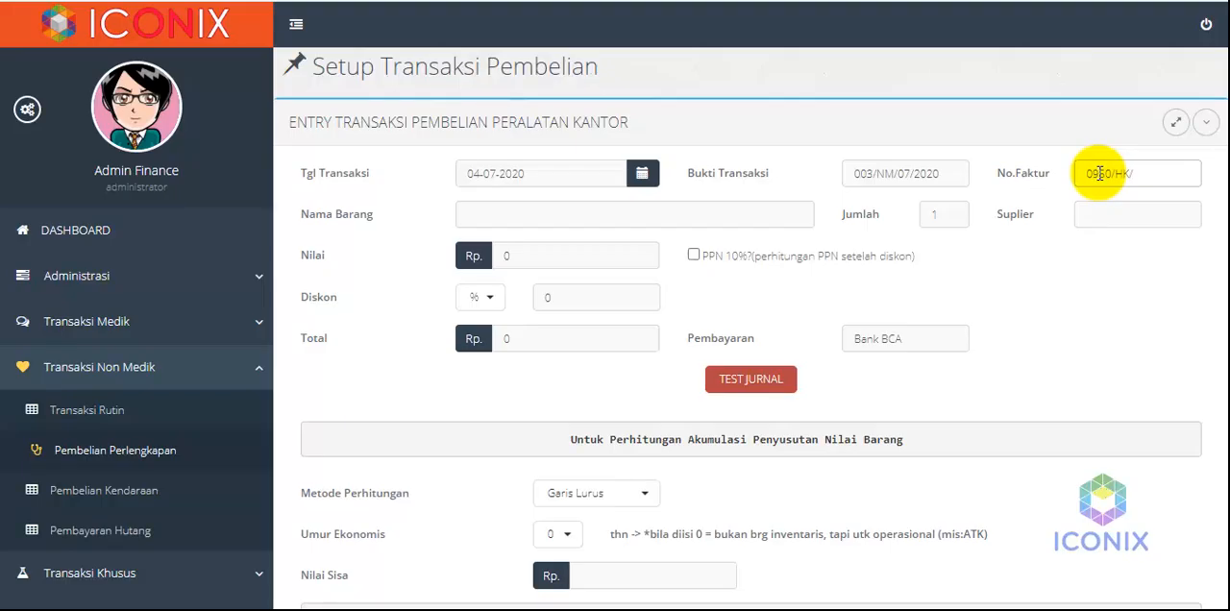
text(2020)
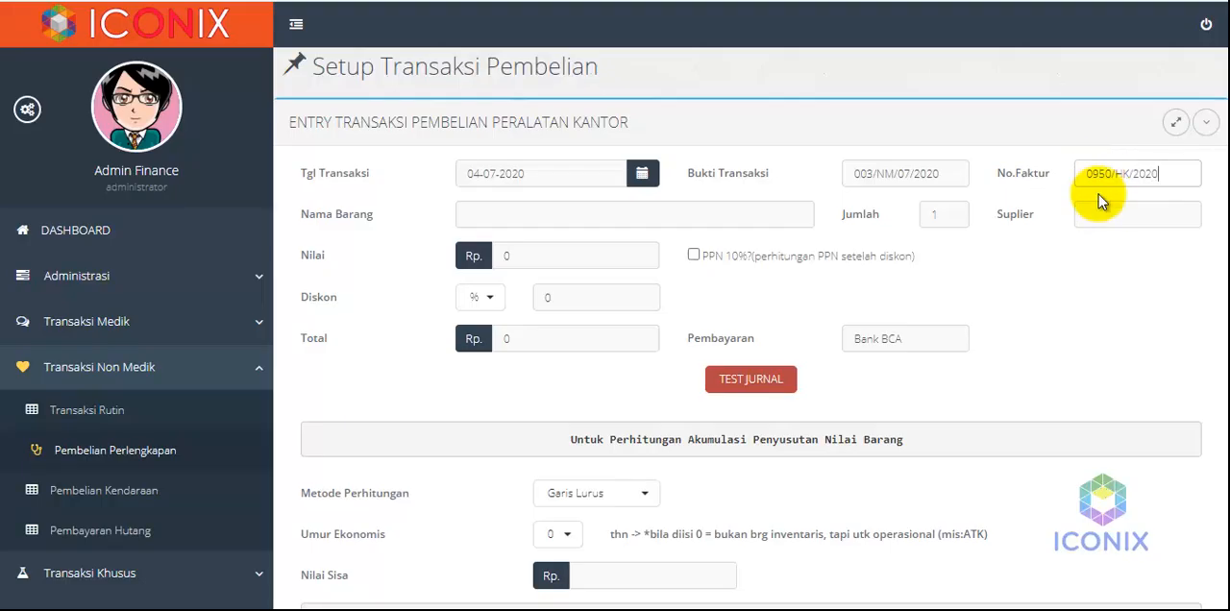
click(1105, 211)
text(PT)
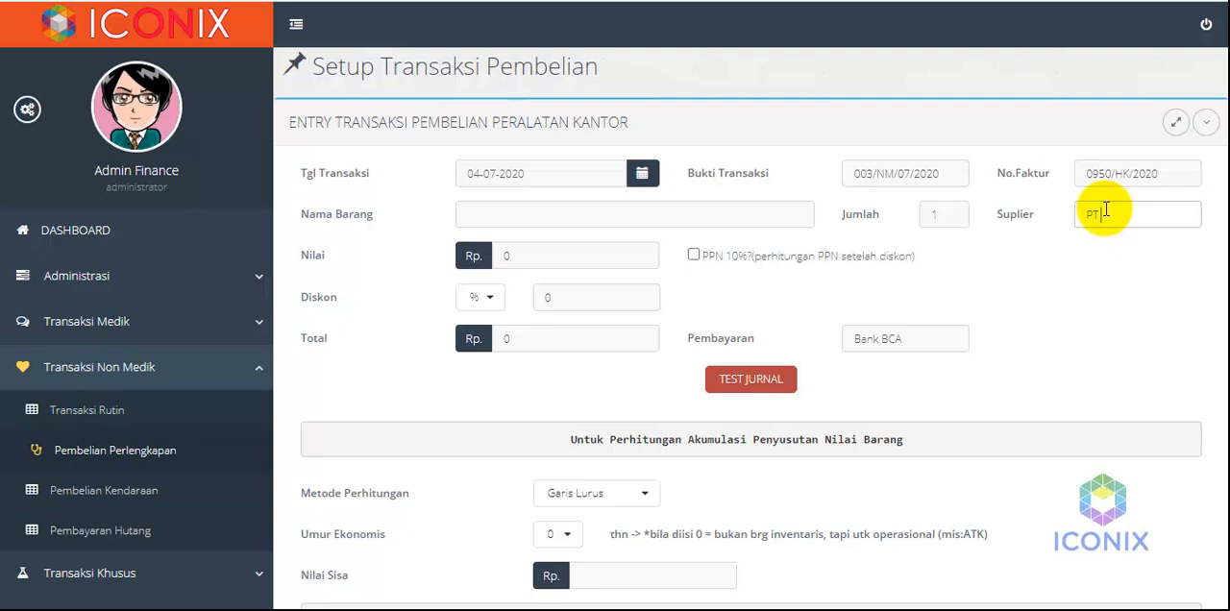
text( Motor)
text(A)
text(nvesta Karya)
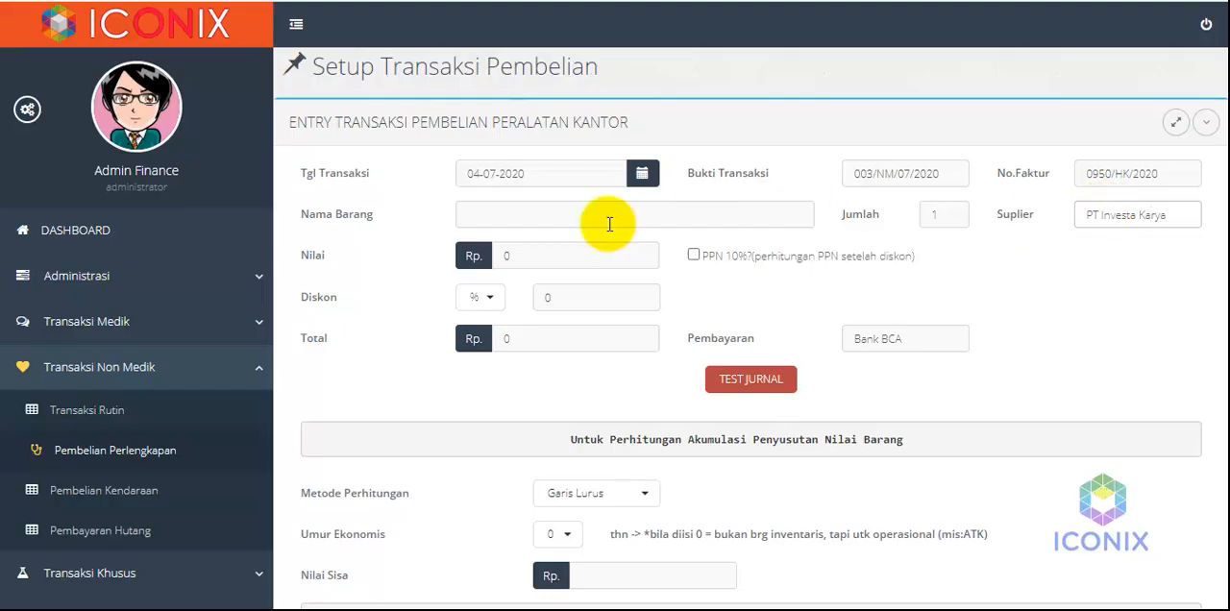
Enter Meja Kursi Kantor as the item name with a quantity of 4
click(564, 215)
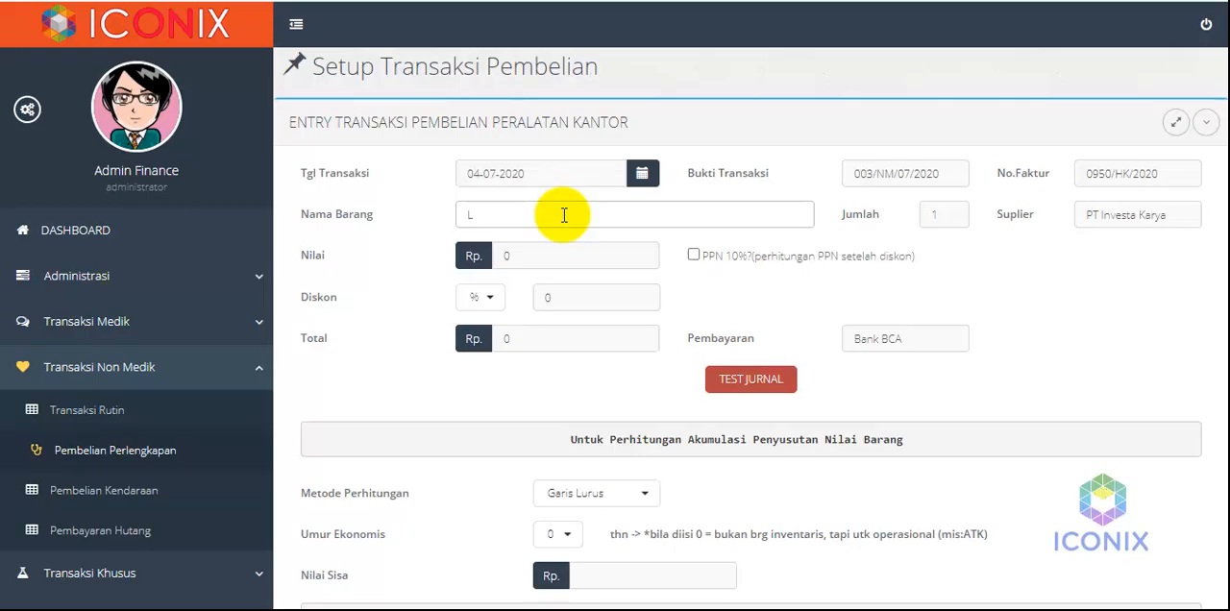
text(Meja Kursi Kantor)
click(937, 213)
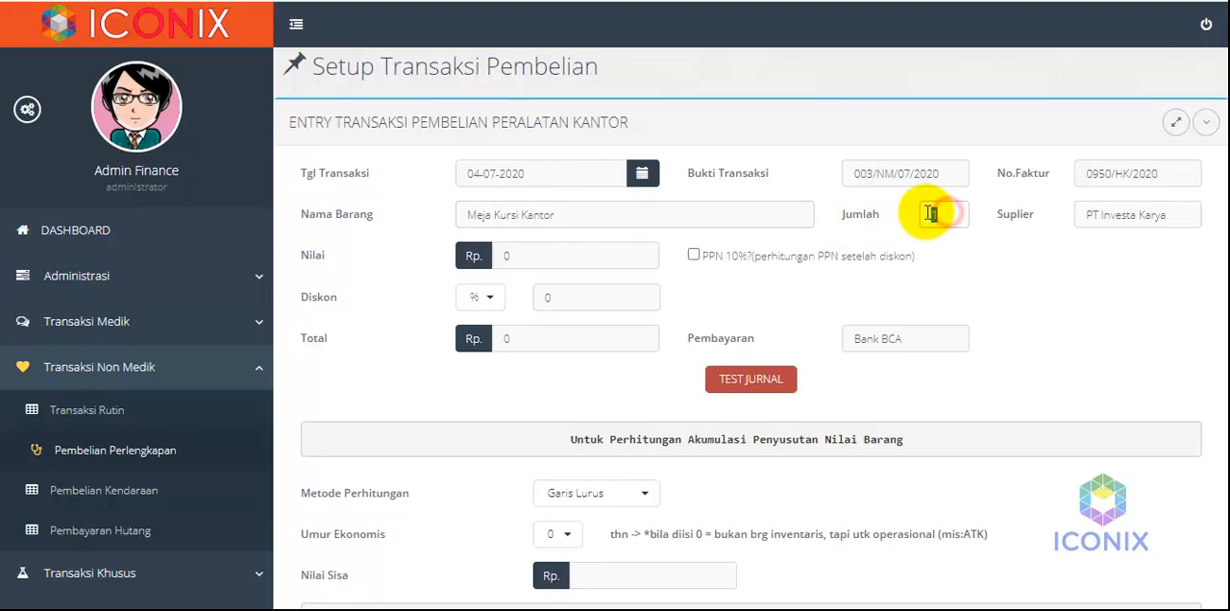
text(4)
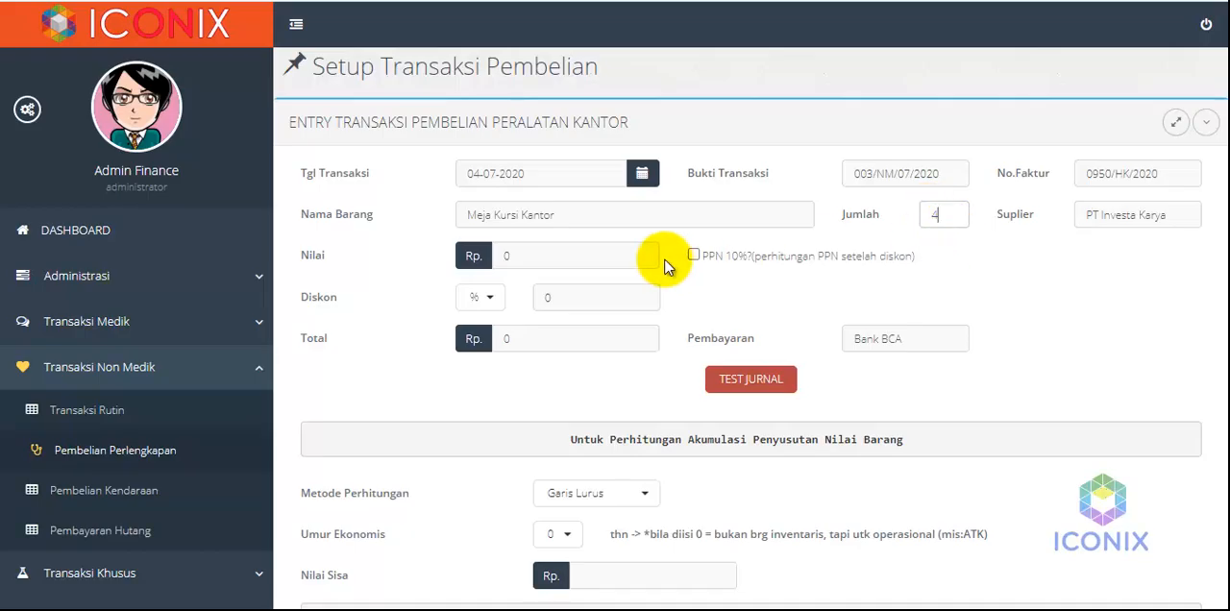
Set the purchase value to Rp 4.500.000 with PPN 10% enabled and a 10% discount, and calculate the total
click(571, 266)
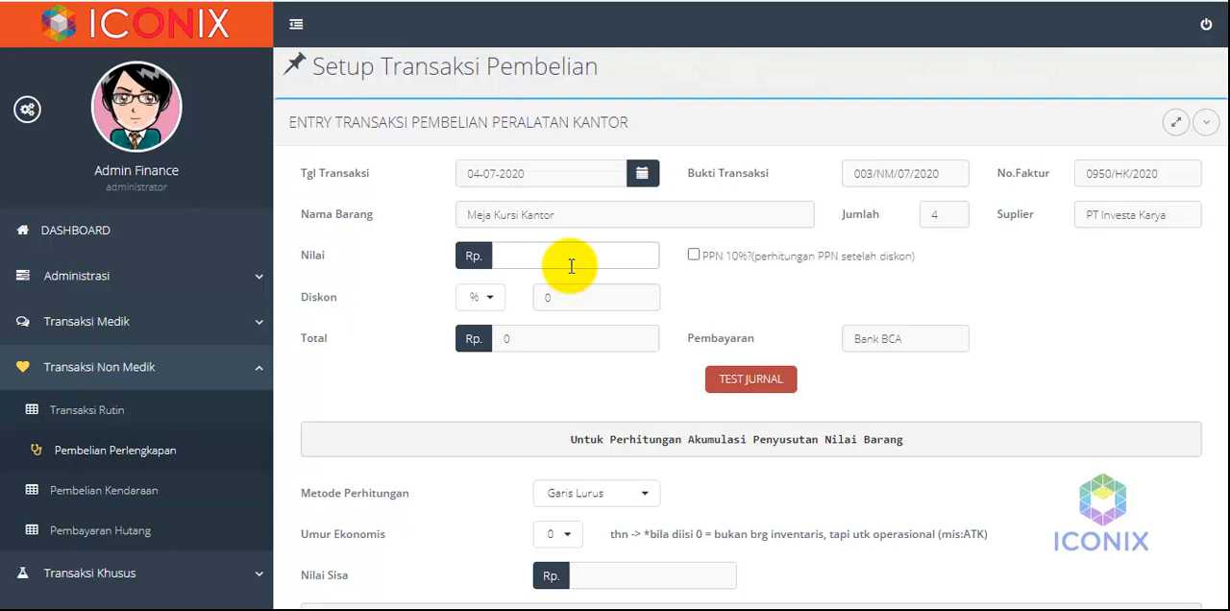
text(4.500.000)
click(694, 255)
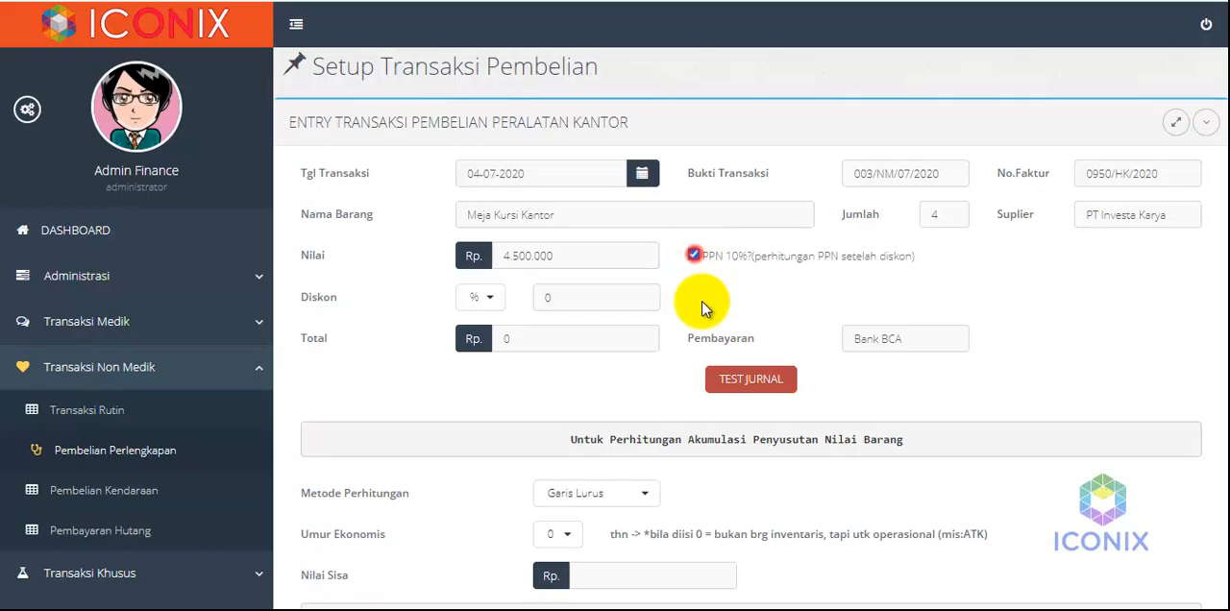
click(544, 298)
text(1)
click(599, 344)
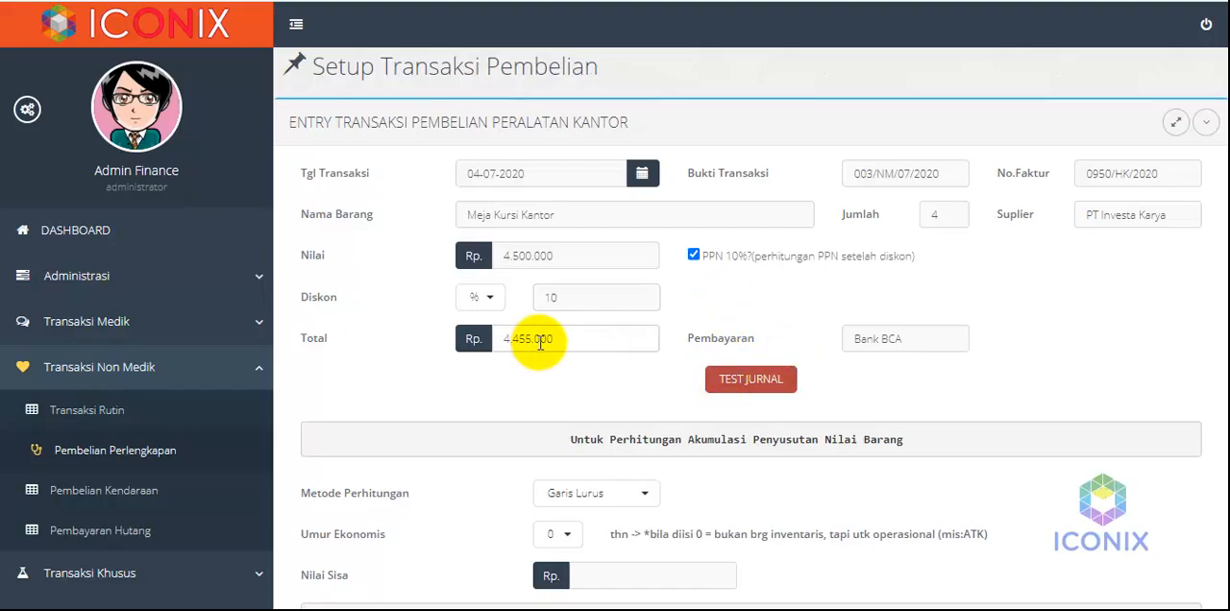
Set the payment account to Bank BNI and generate the journal preview for the purchase
click(903, 339)
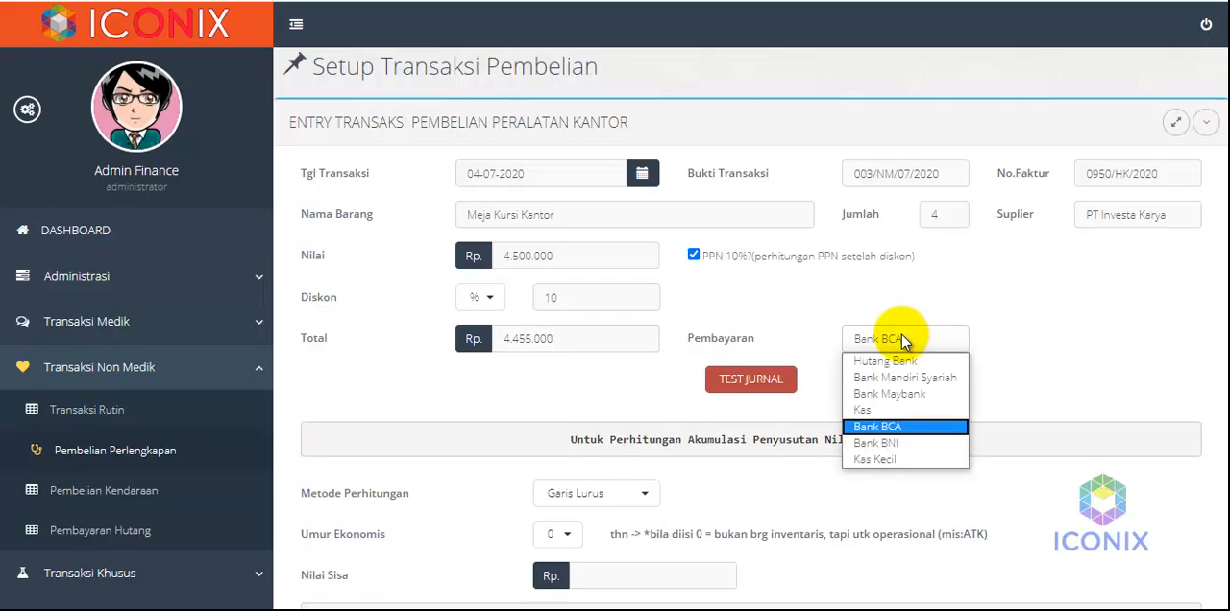
click(882, 442)
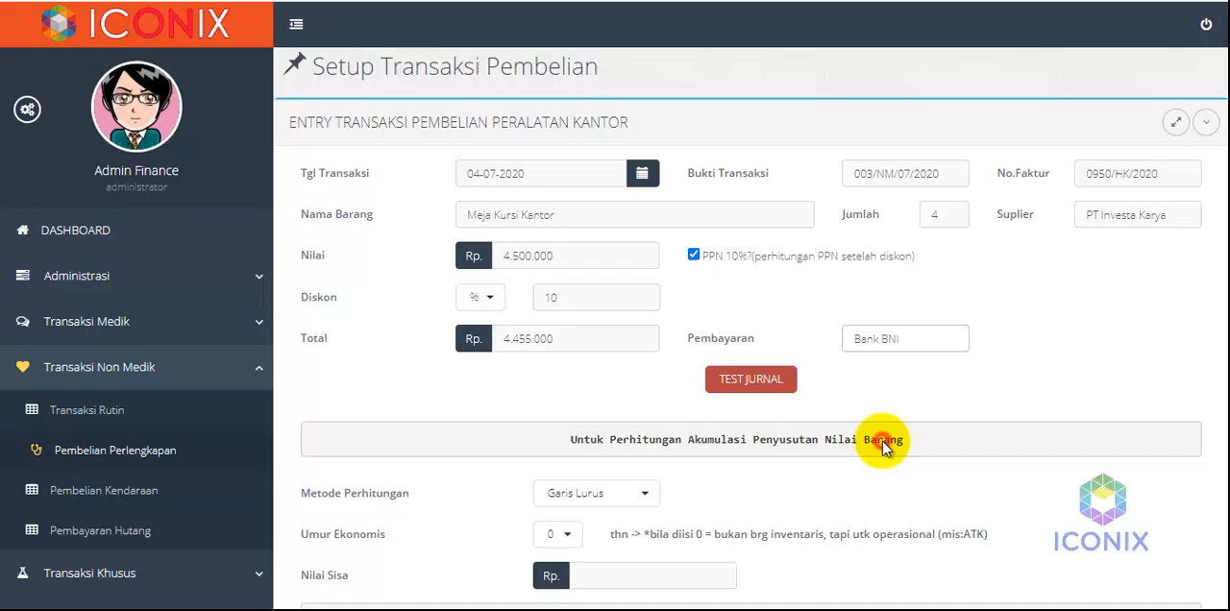
click(746, 382)
scroll(797, 334, down, 4)
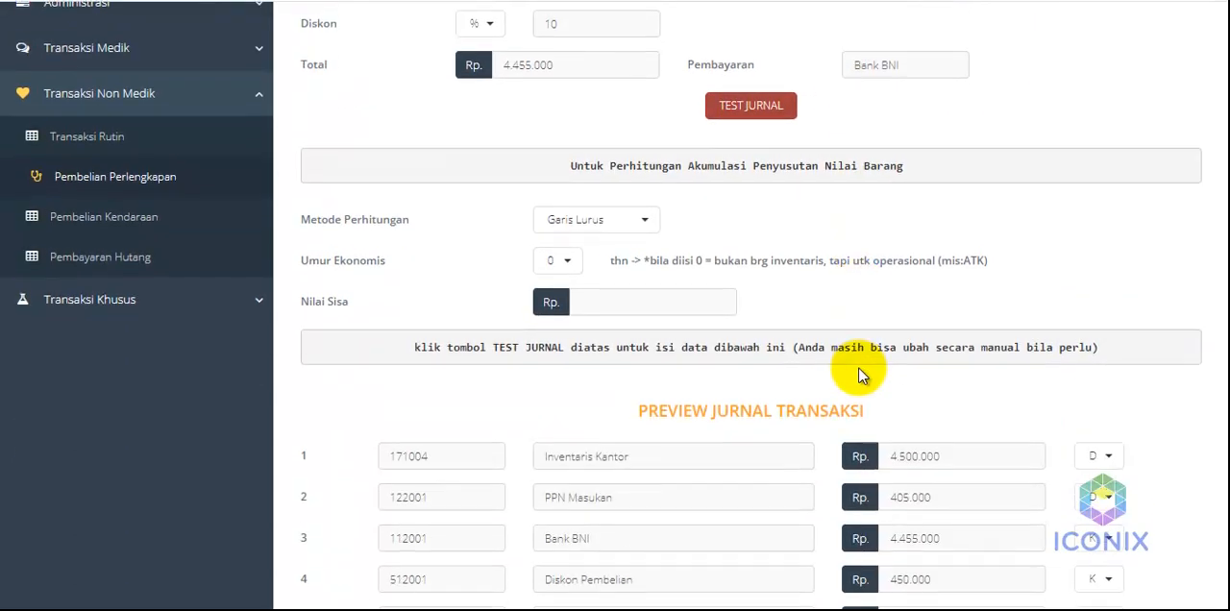
scroll(858, 373, down, 1)
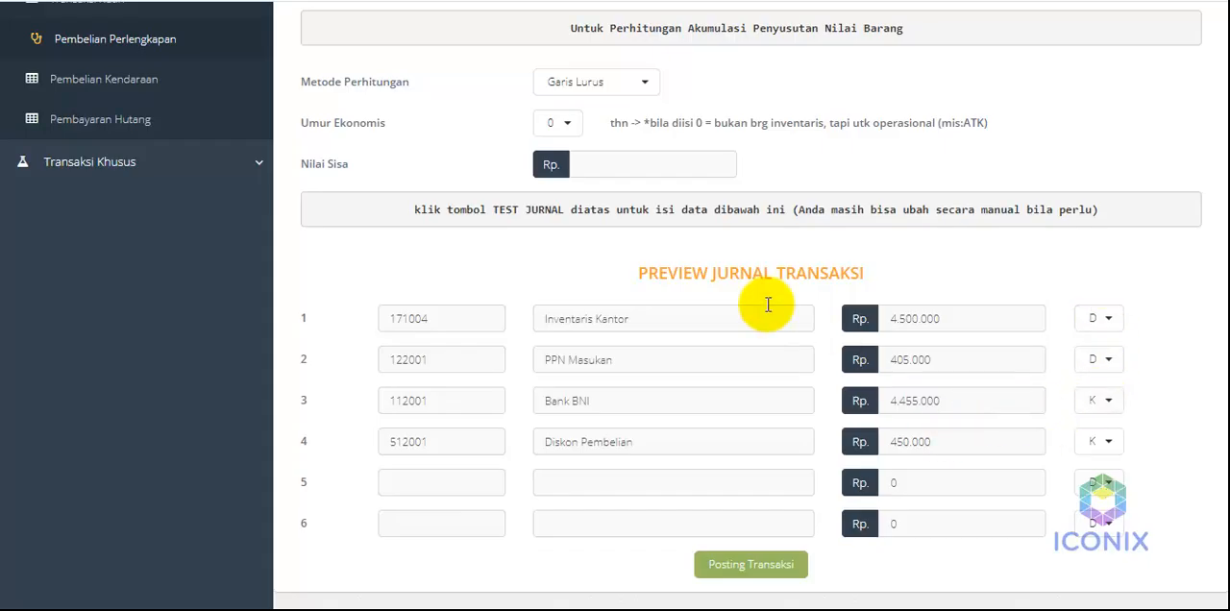
Configure the item's depreciation with the Garis Lurus method, an economic life of 3 years and a residual value of 0
scroll(701, 297, up, 2)
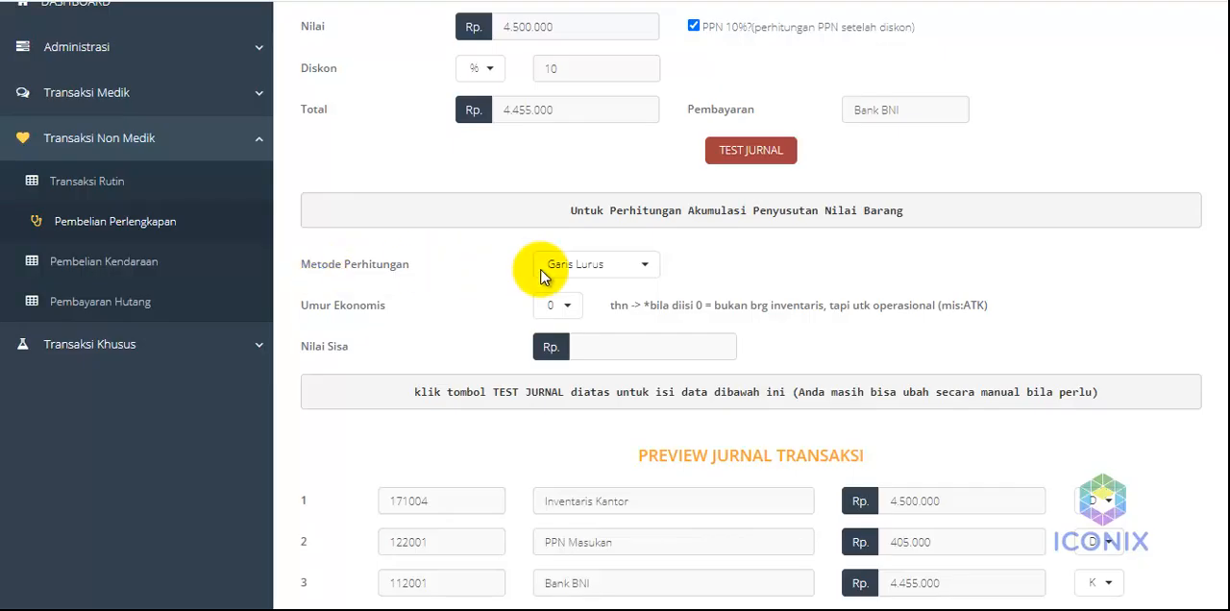
click(590, 274)
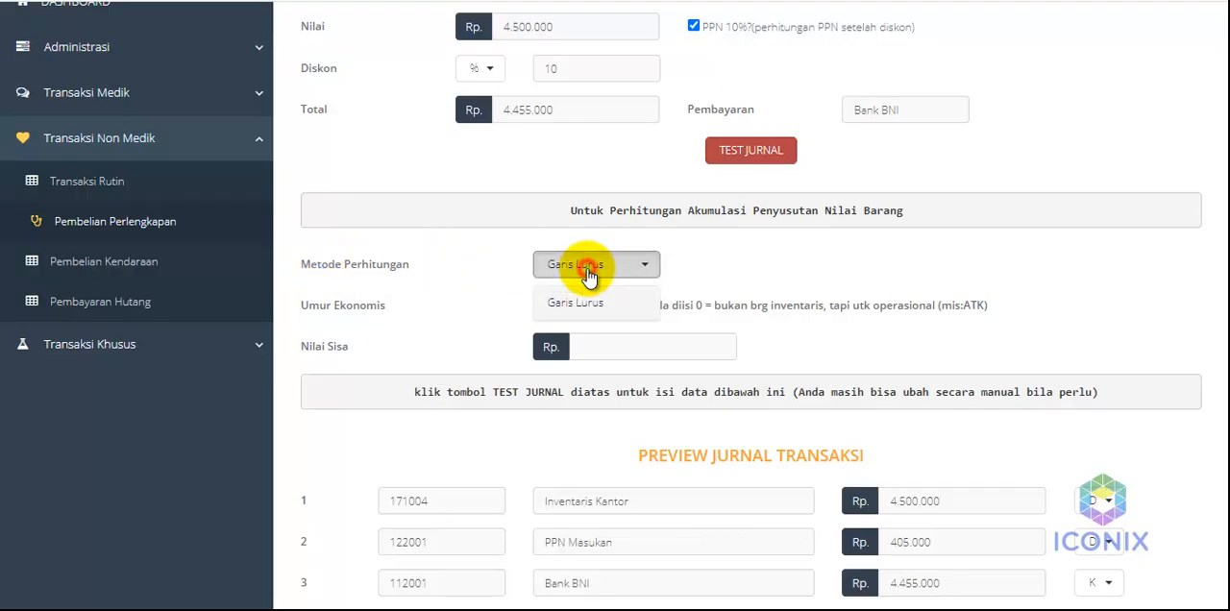
click(589, 274)
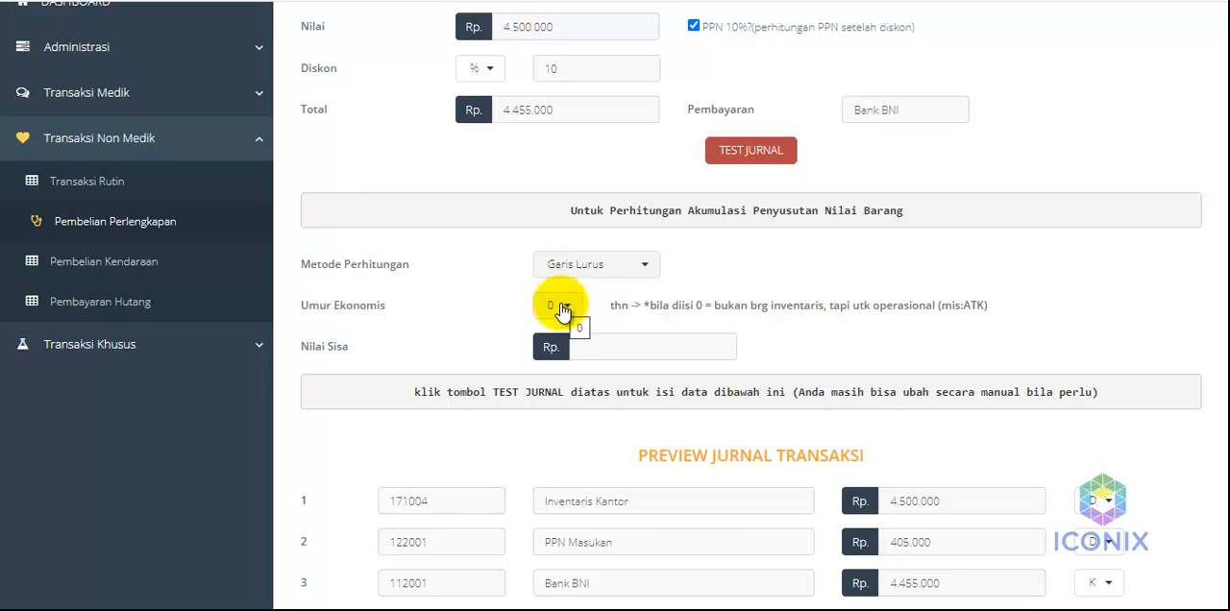
click(561, 307)
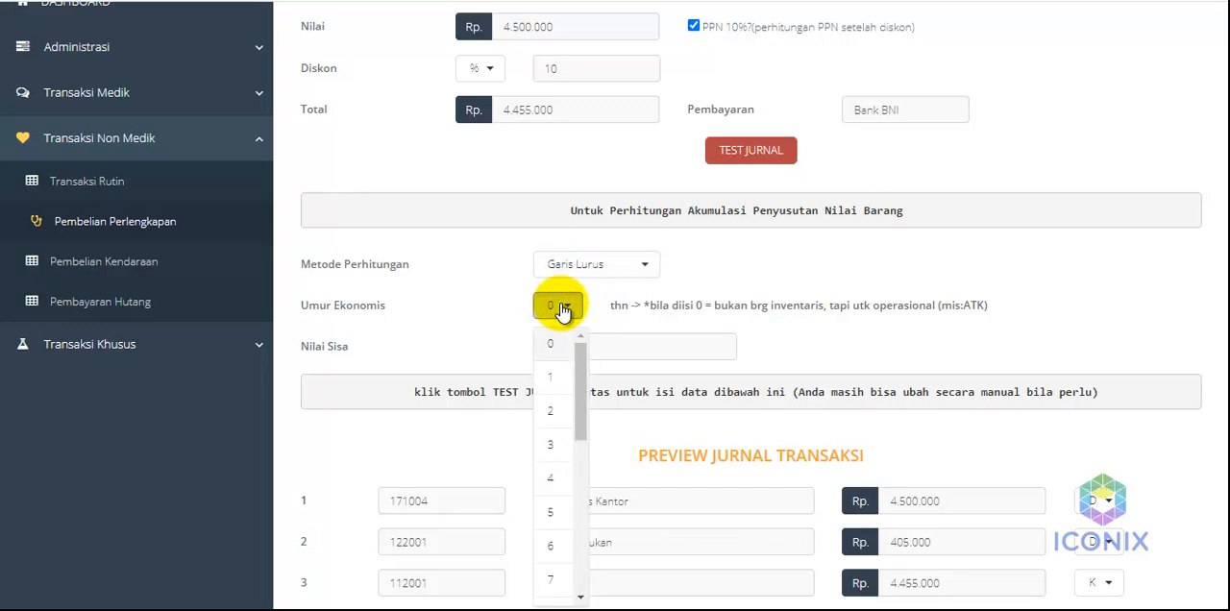
click(555, 447)
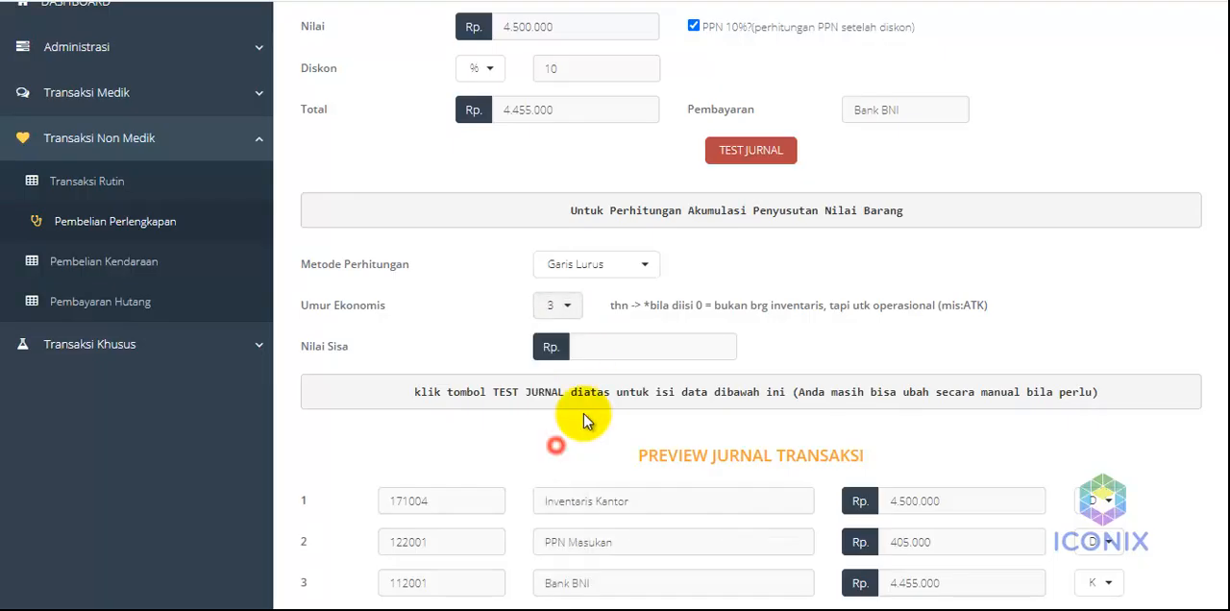
click(812, 272)
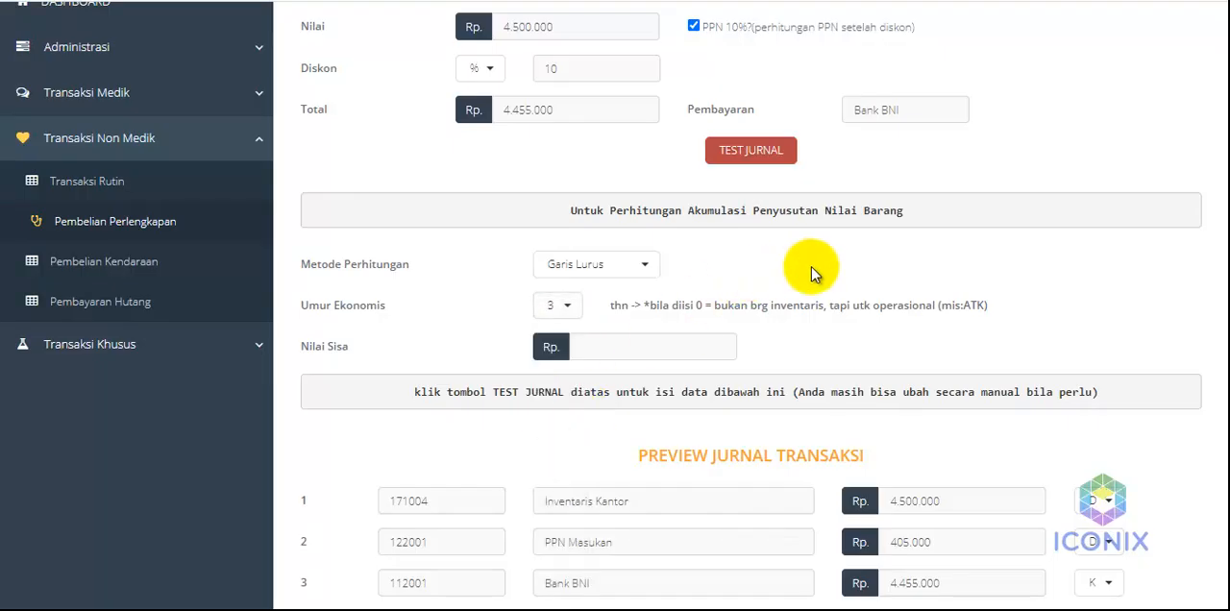
click(637, 343)
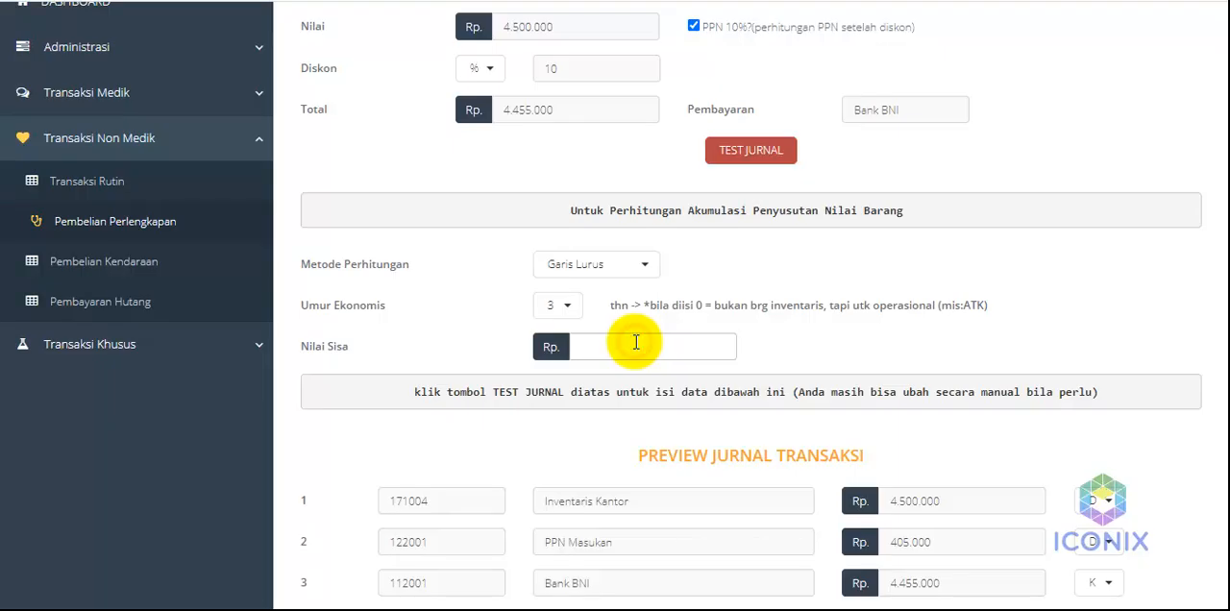
text(0)
click(466, 343)
Check the completed purchase entry and its journal preview, and post the transaction
scroll(958, 314, down, 2)
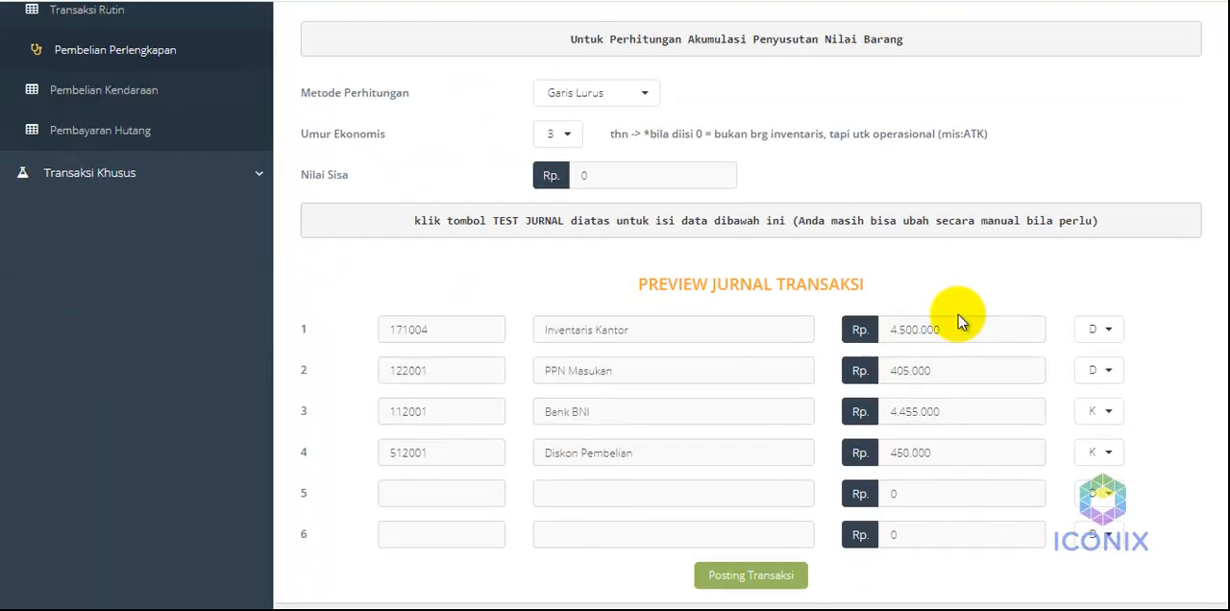
scroll(959, 297, up, 4)
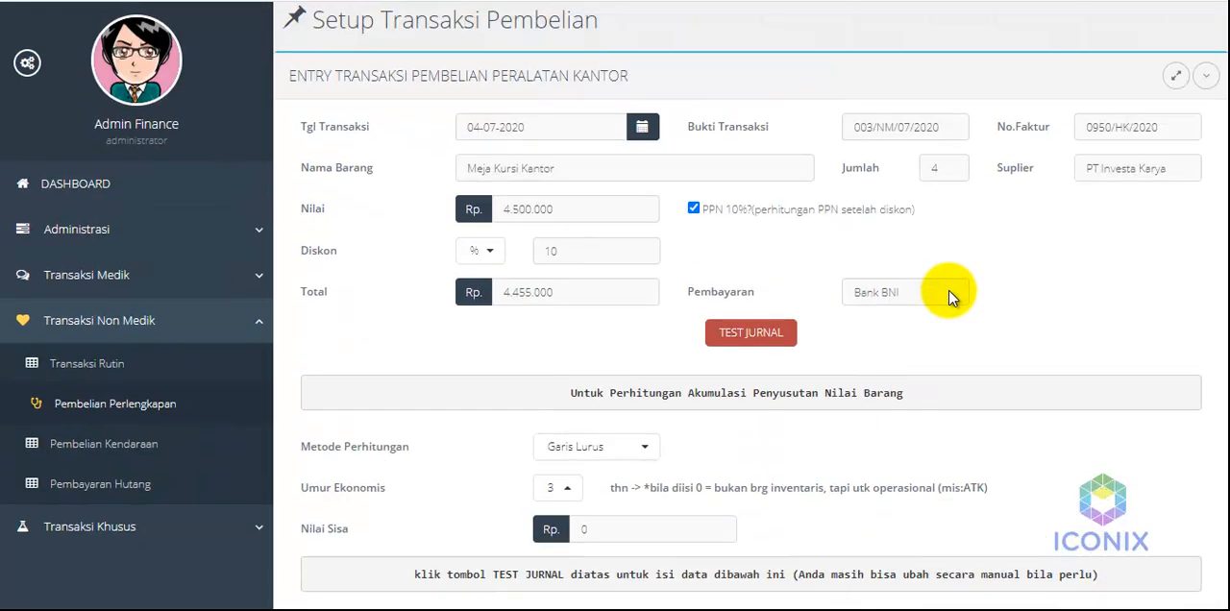
scroll(950, 294, down, 4)
click(781, 566)
click(691, 215)
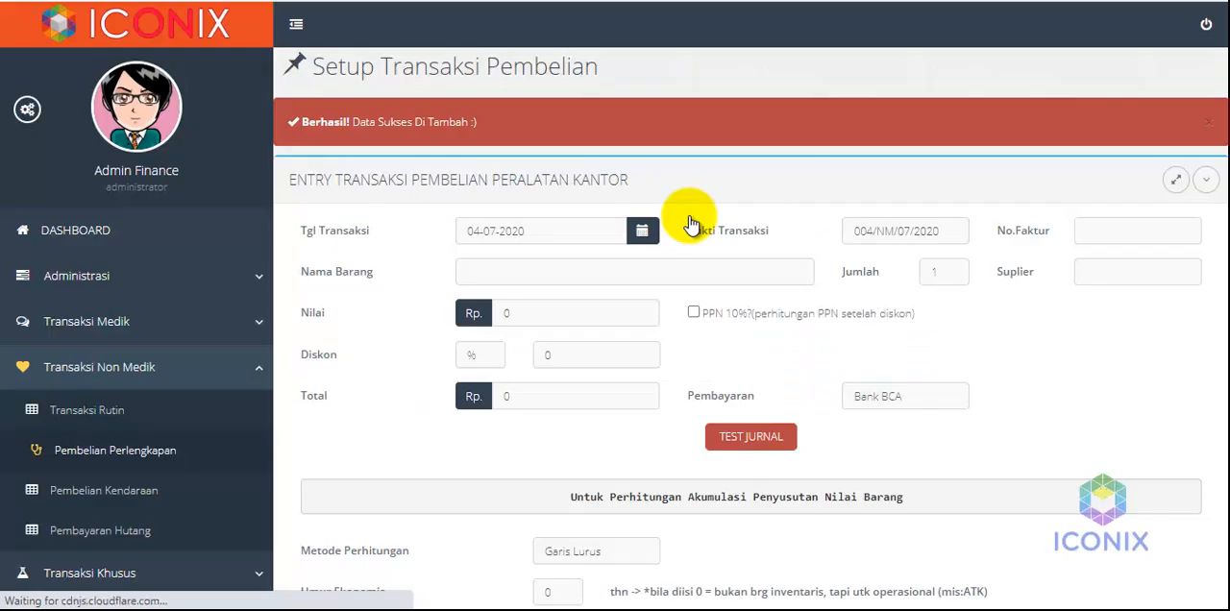
Open the posted Meja Kursi Kantor purchase from the non-medical transaction data and check its journal lines
scroll(385, 471, down, 3)
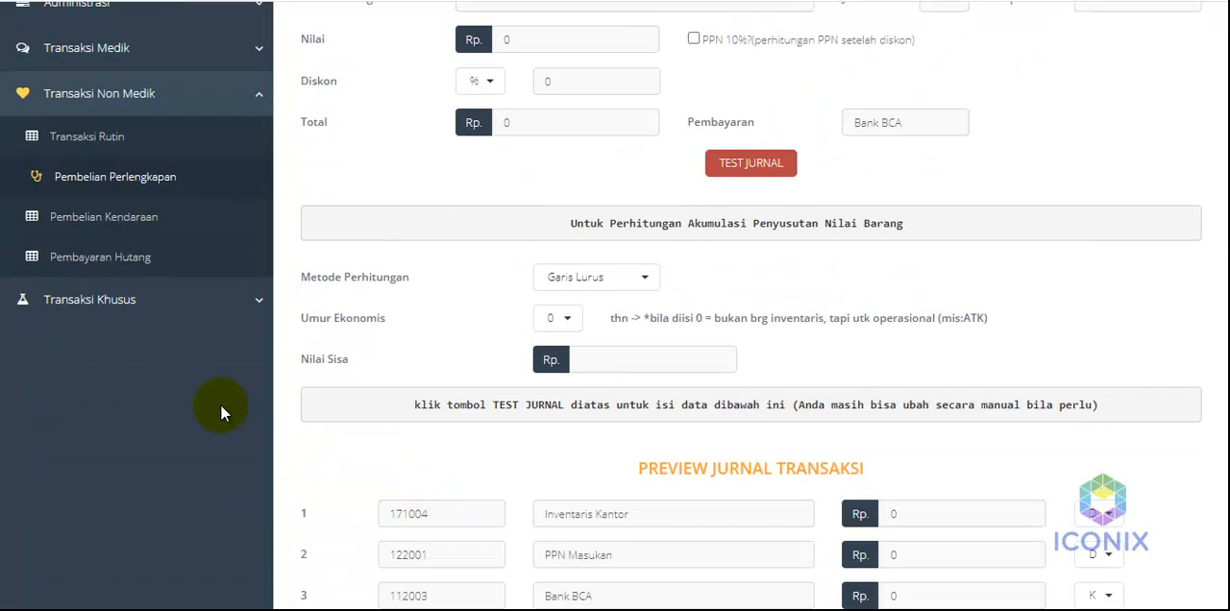
click(111, 96)
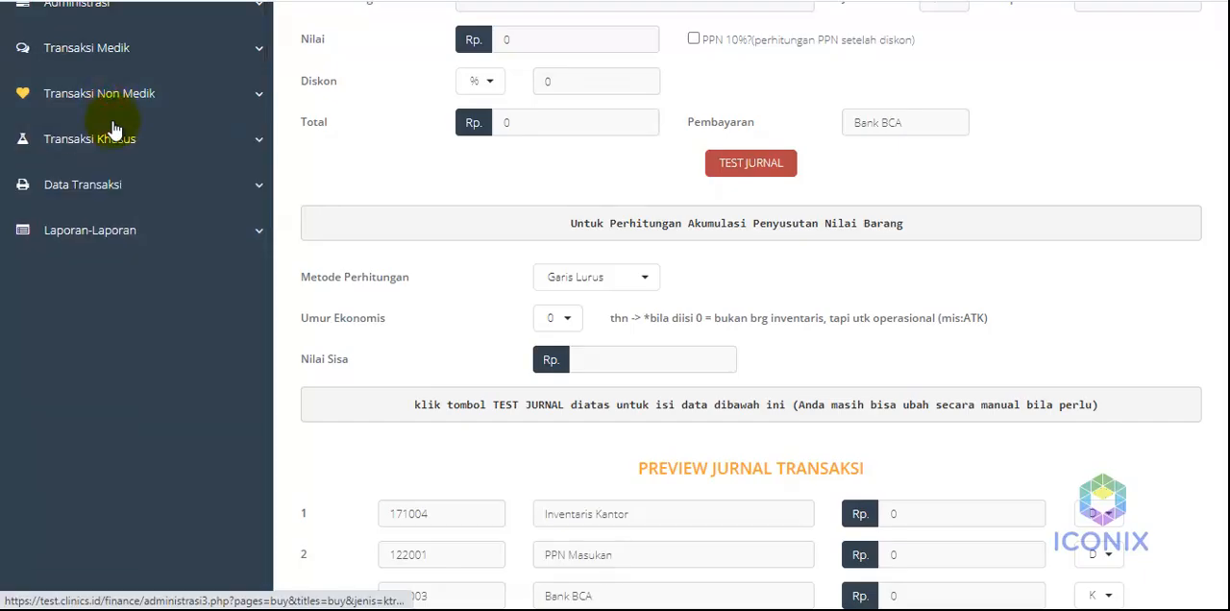
click(107, 188)
click(109, 268)
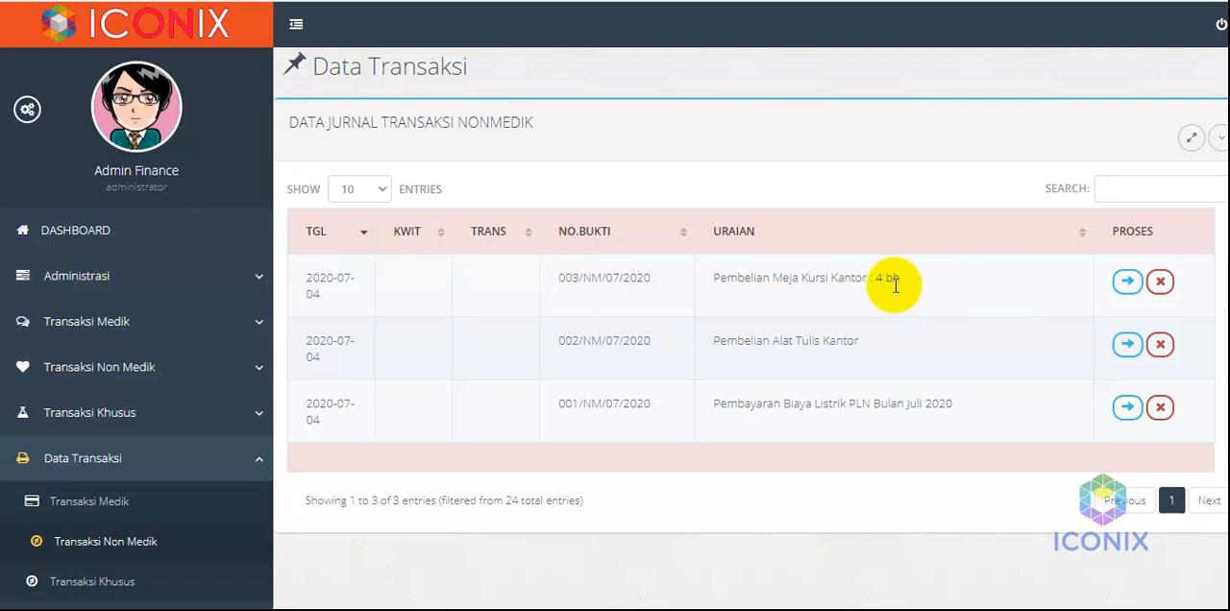
click(1127, 280)
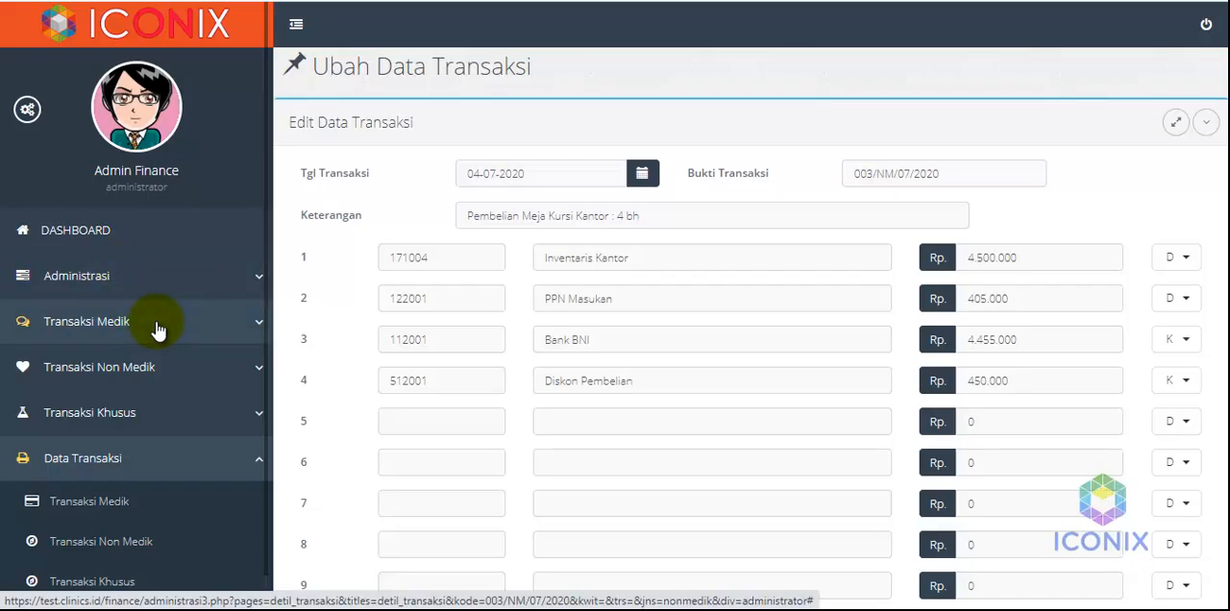
Find Meja Kursi Kantor in the inventory data and open its depreciation calculation
click(131, 277)
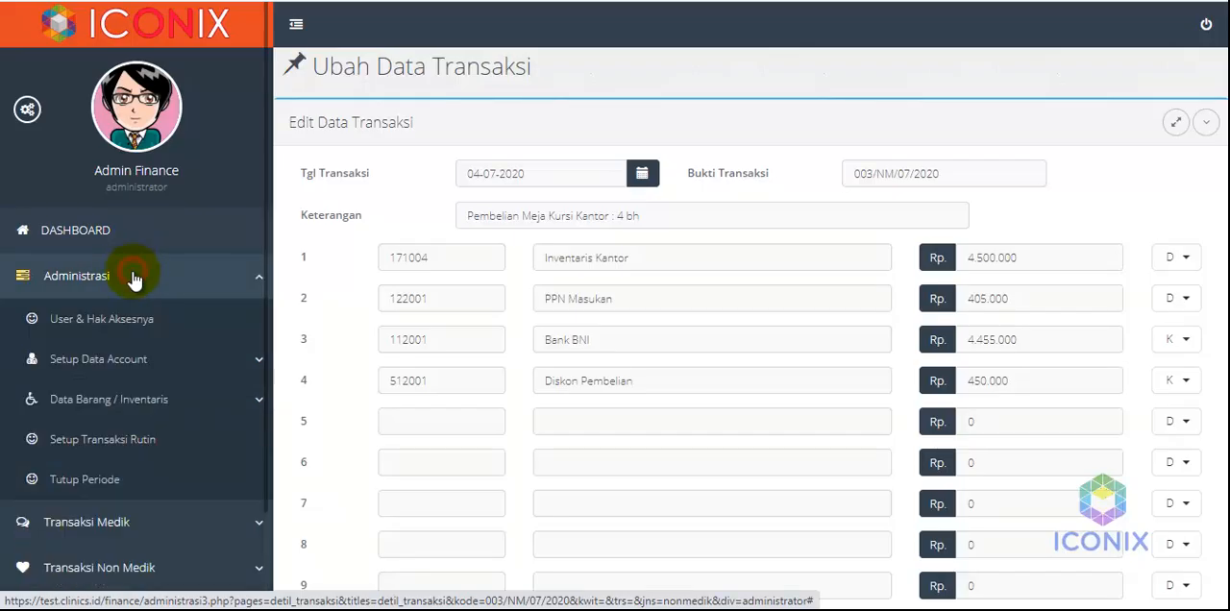
click(128, 402)
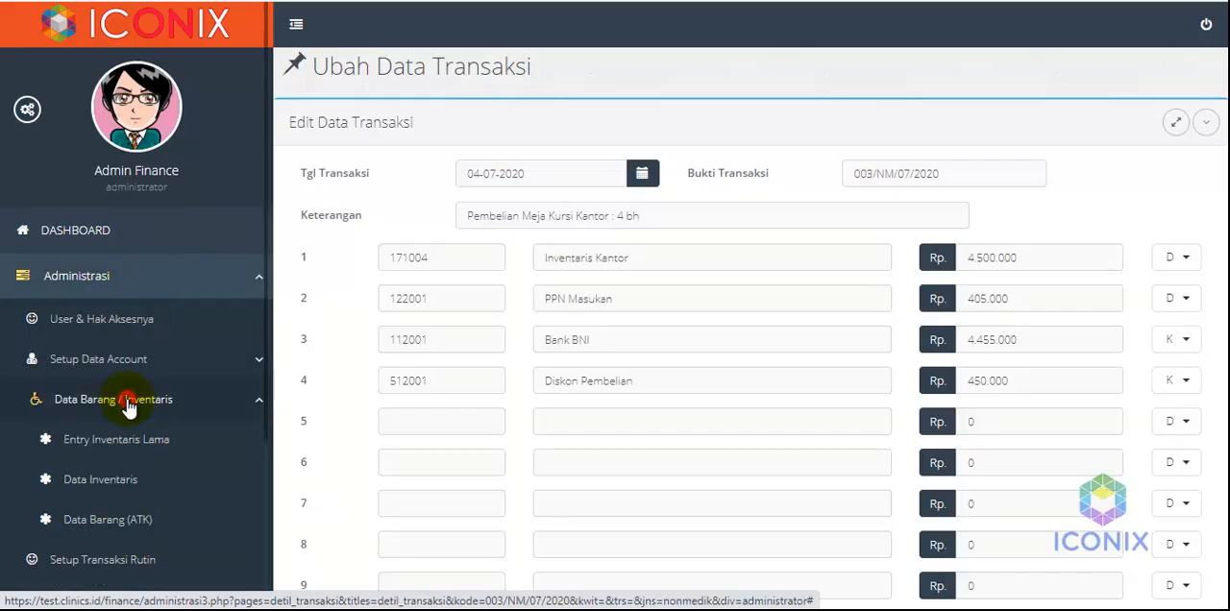
click(113, 479)
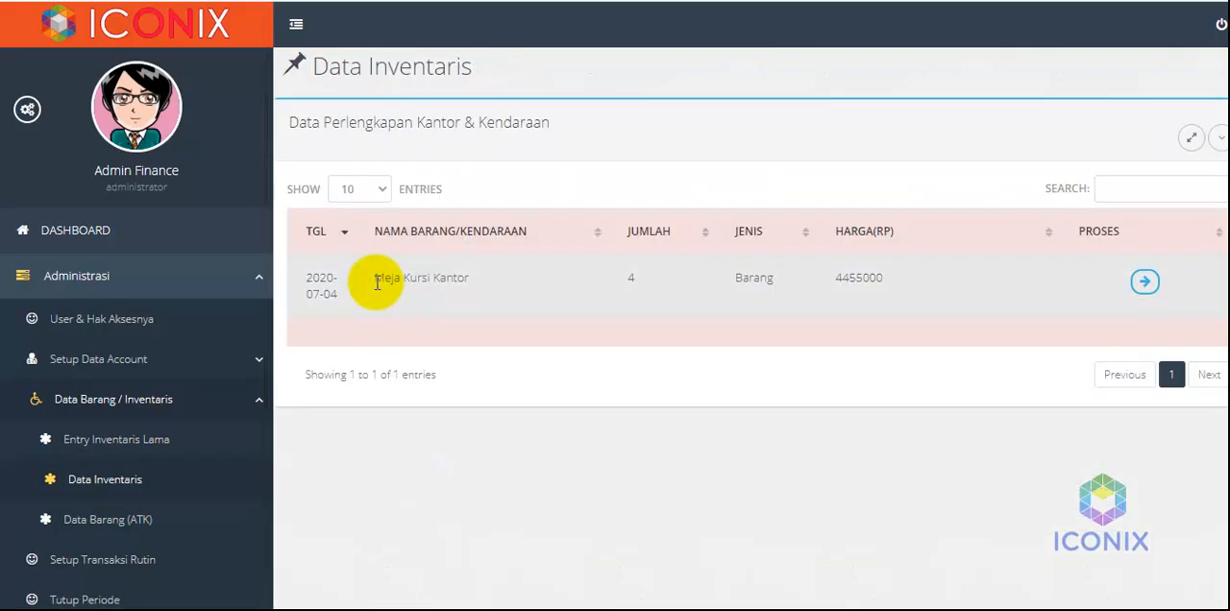
drag(374, 278, 503, 291)
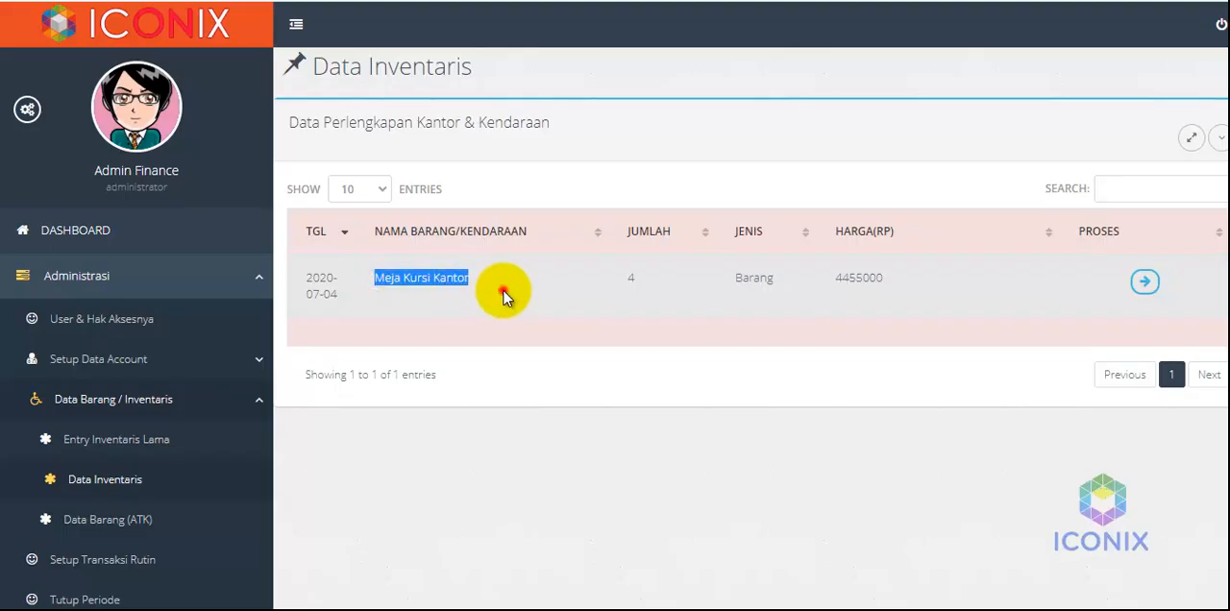
click(503, 291)
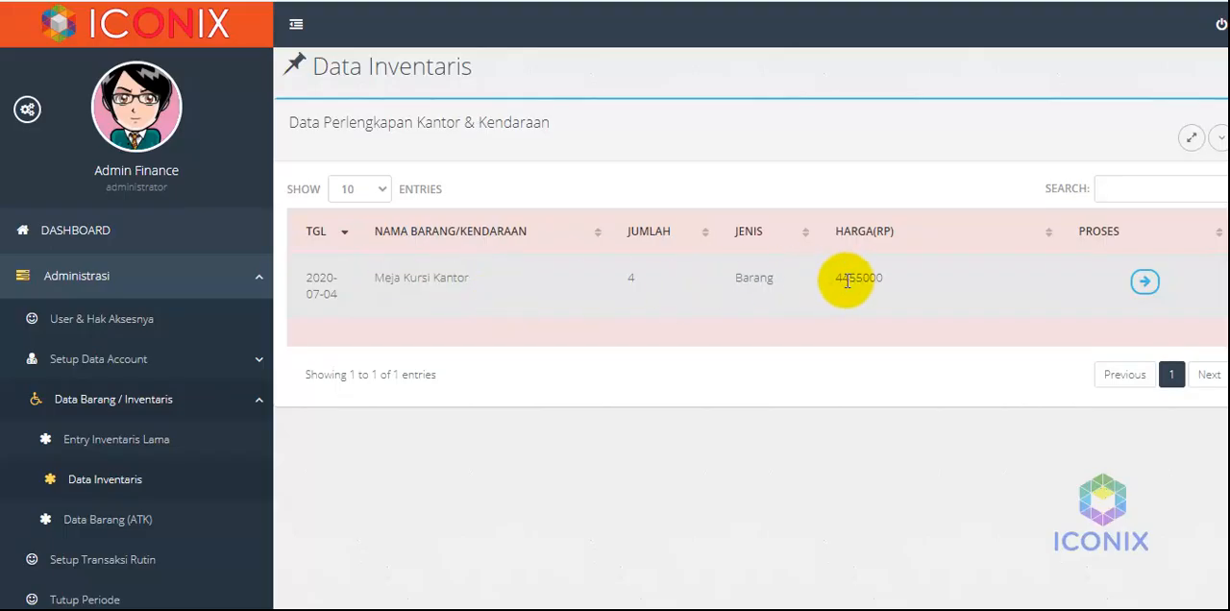
click(1143, 286)
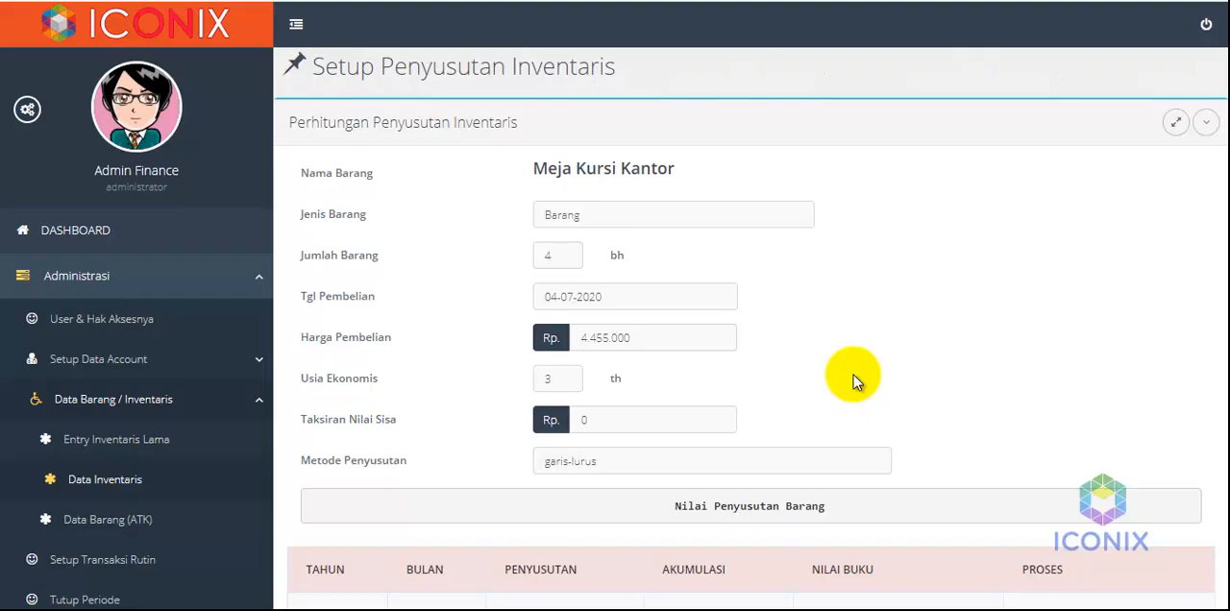
Examine the item's monthly depreciation schedule, from the first month to the final book value and the journal account settings
scroll(854, 380, down, 5)
scroll(853, 377, down, 6)
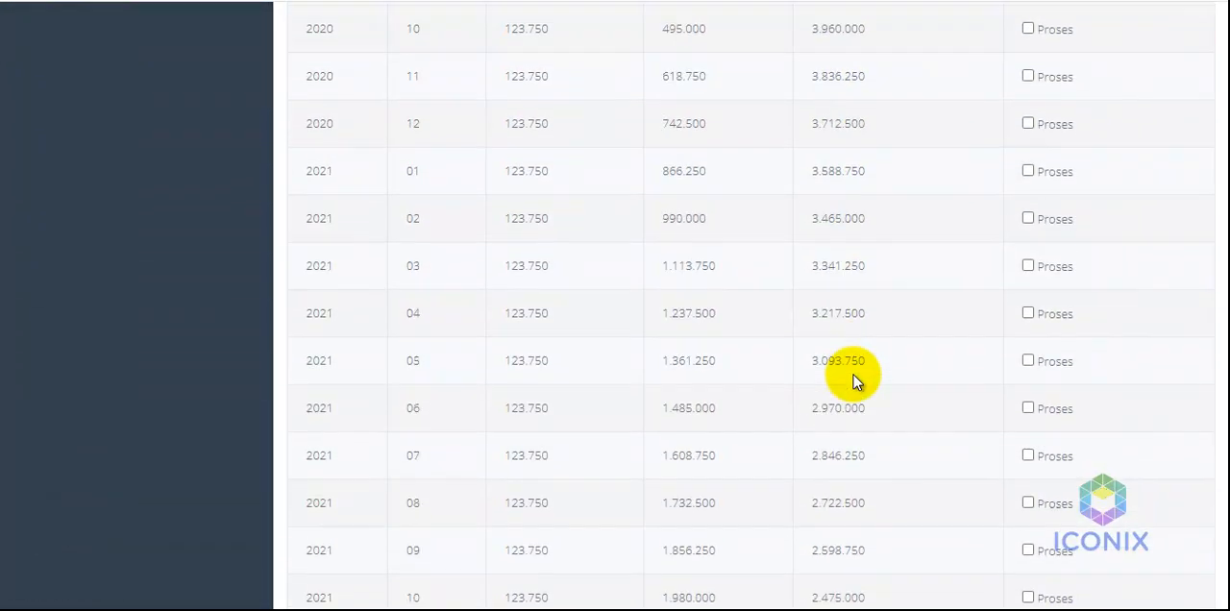
scroll(853, 378, down, 9)
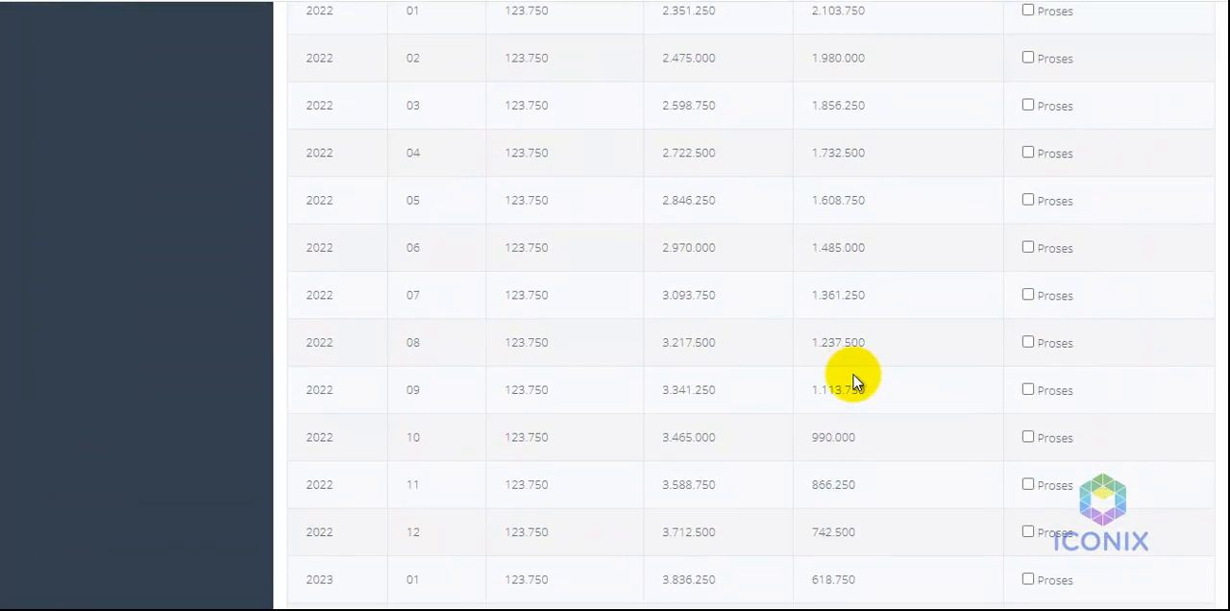
scroll(853, 374, up, 11)
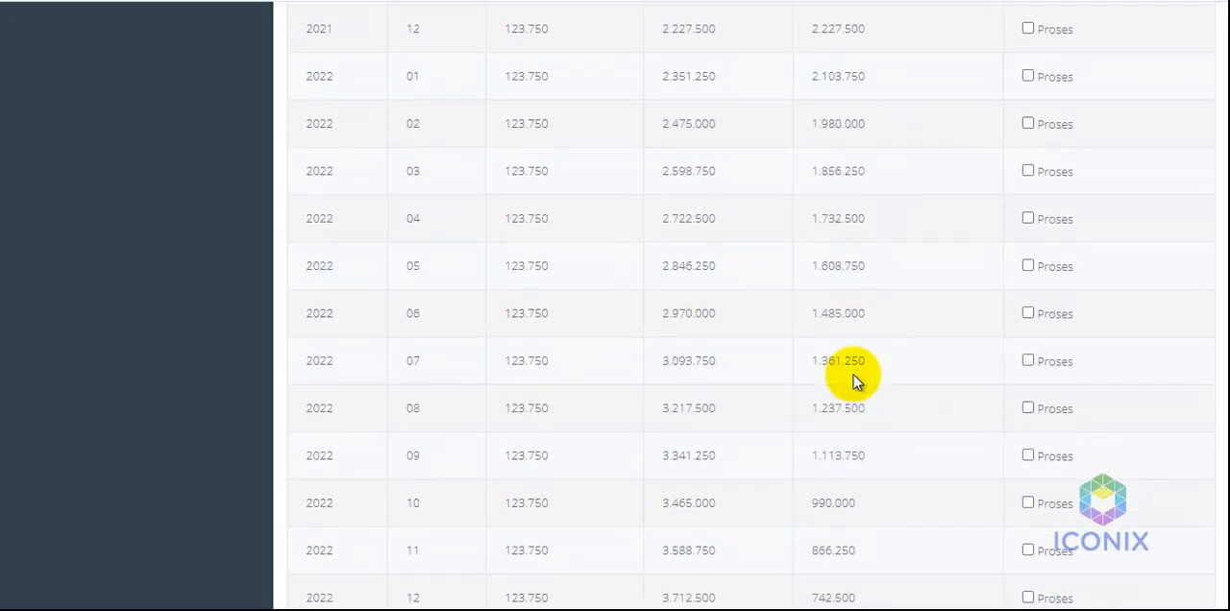
scroll(854, 375, up, 8)
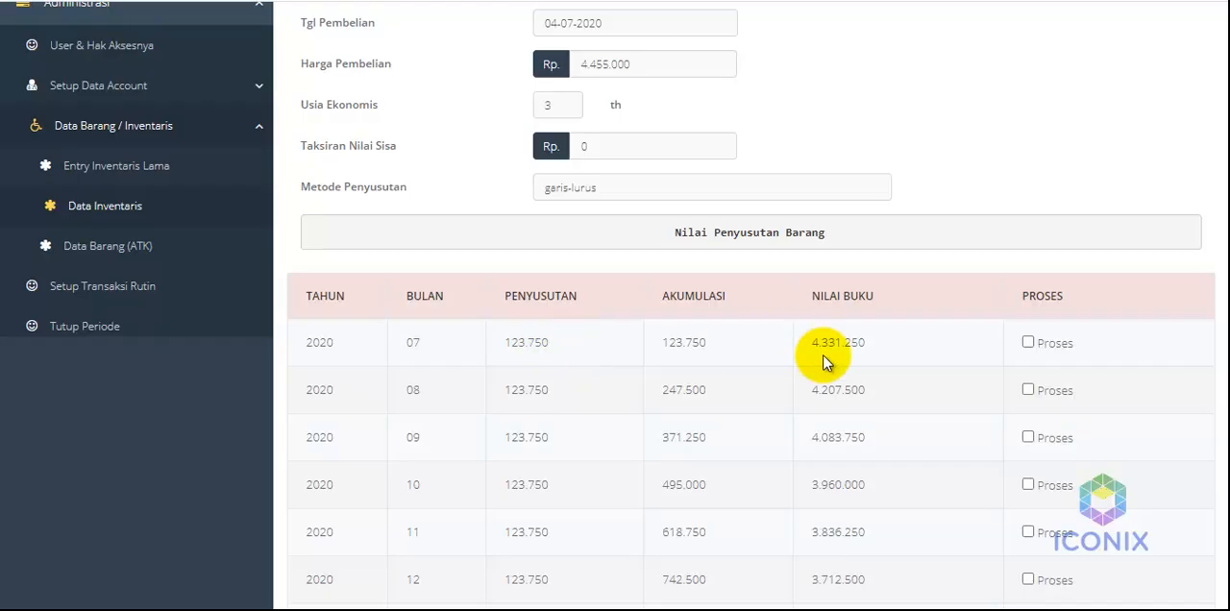
scroll(824, 379, down, 8)
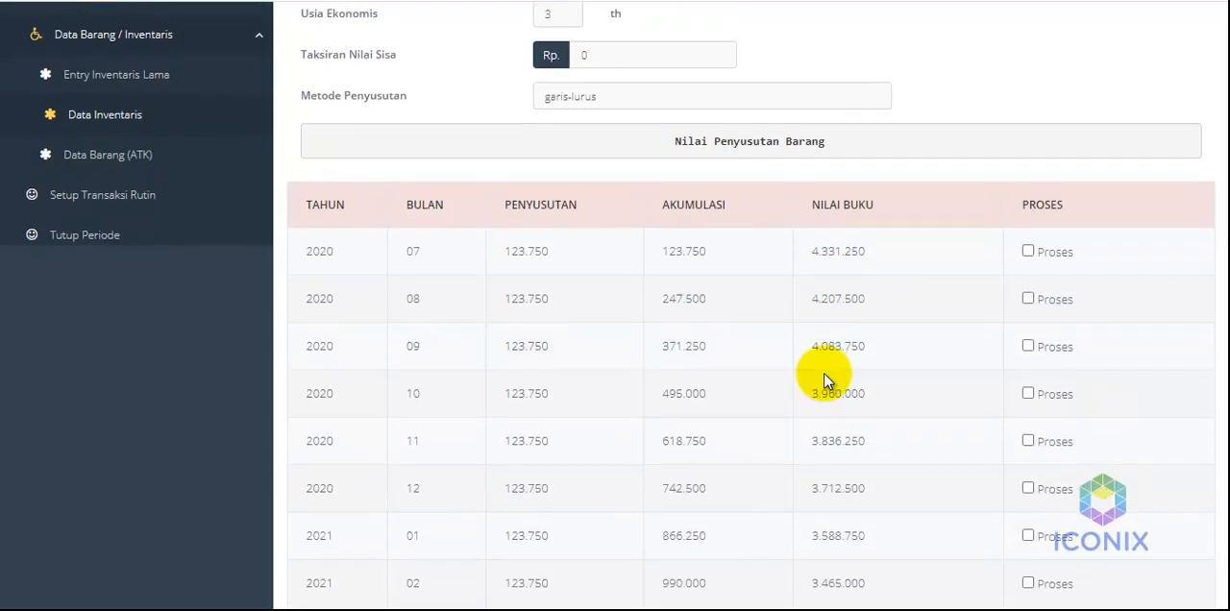
scroll(824, 380, down, 10)
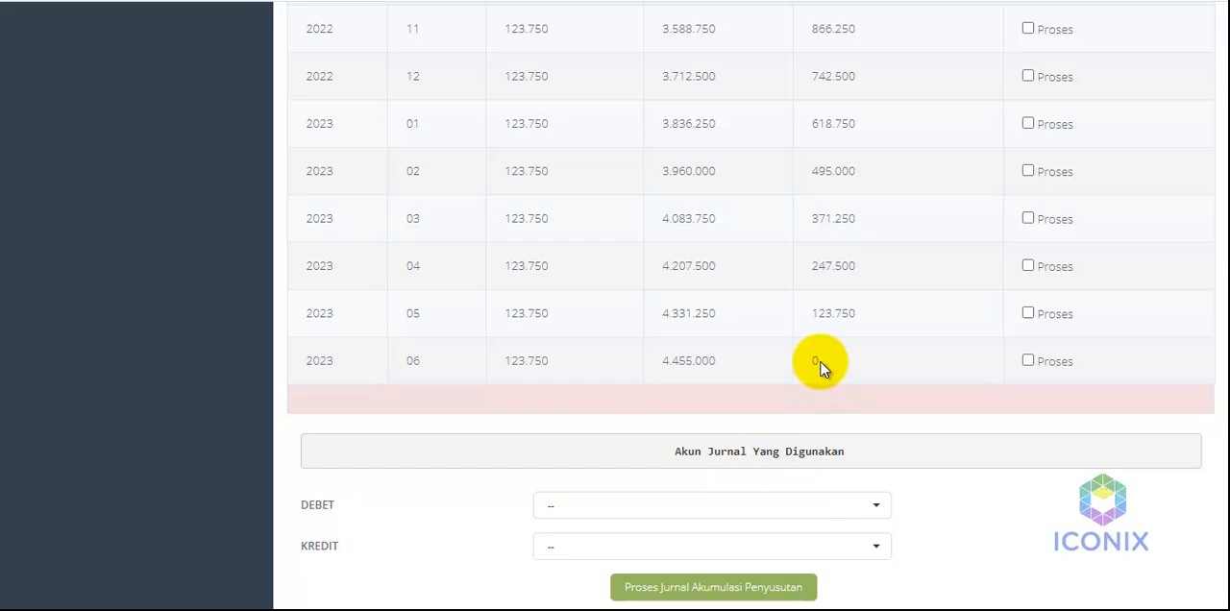
scroll(821, 363, up, 15)
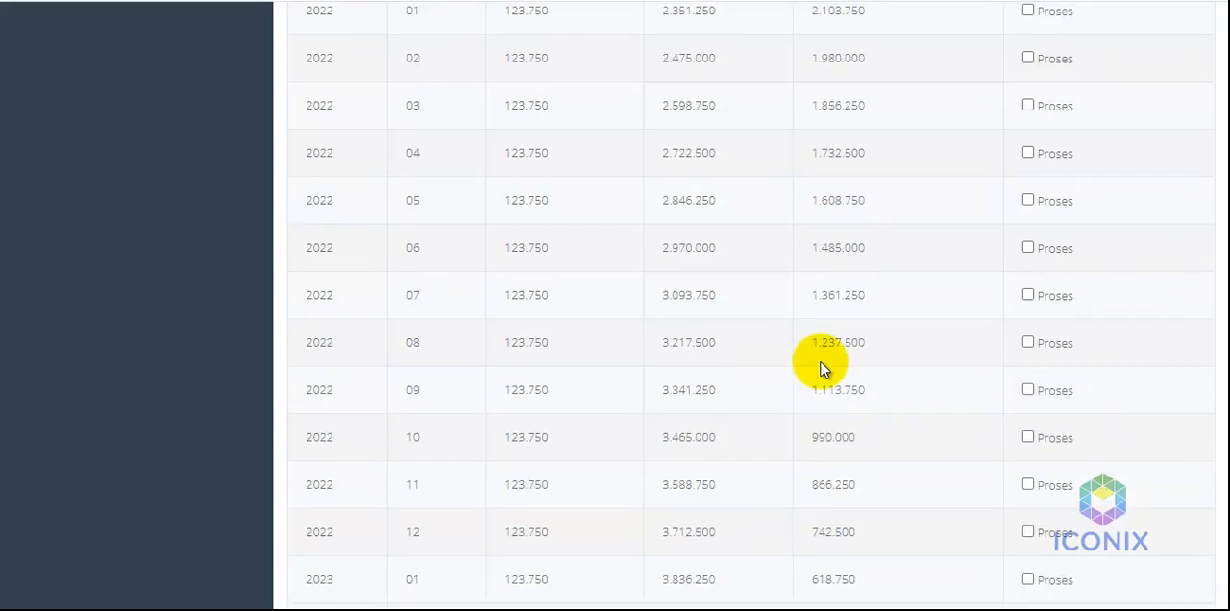
scroll(821, 362, up, 4)
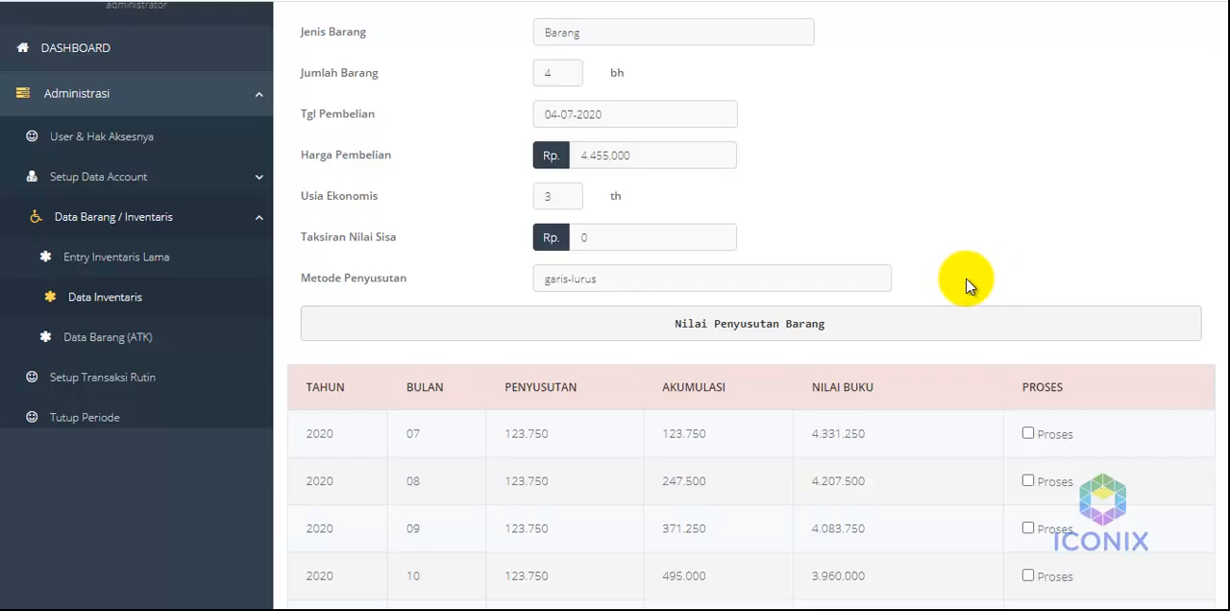
Process the July 2020 depreciation journal, debiting Penyusutan Inventaris Kantor and crediting Akumulasi Penyusutan Alat Kantor
click(1029, 434)
scroll(808, 514, up, 1)
scroll(808, 515, down, 18)
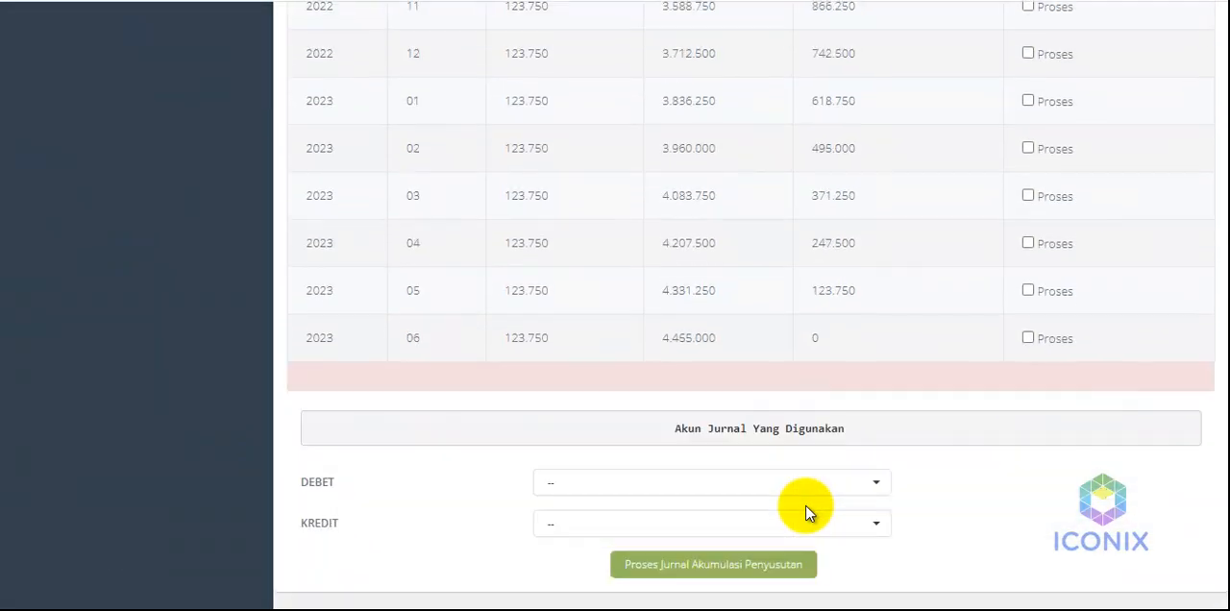
click(660, 483)
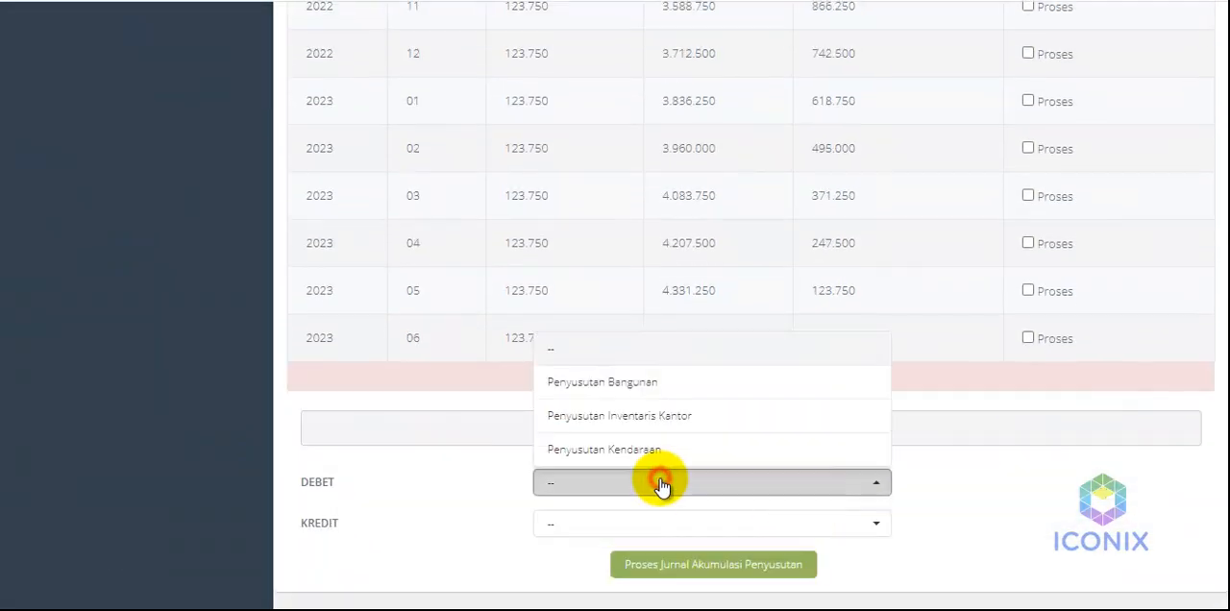
click(635, 420)
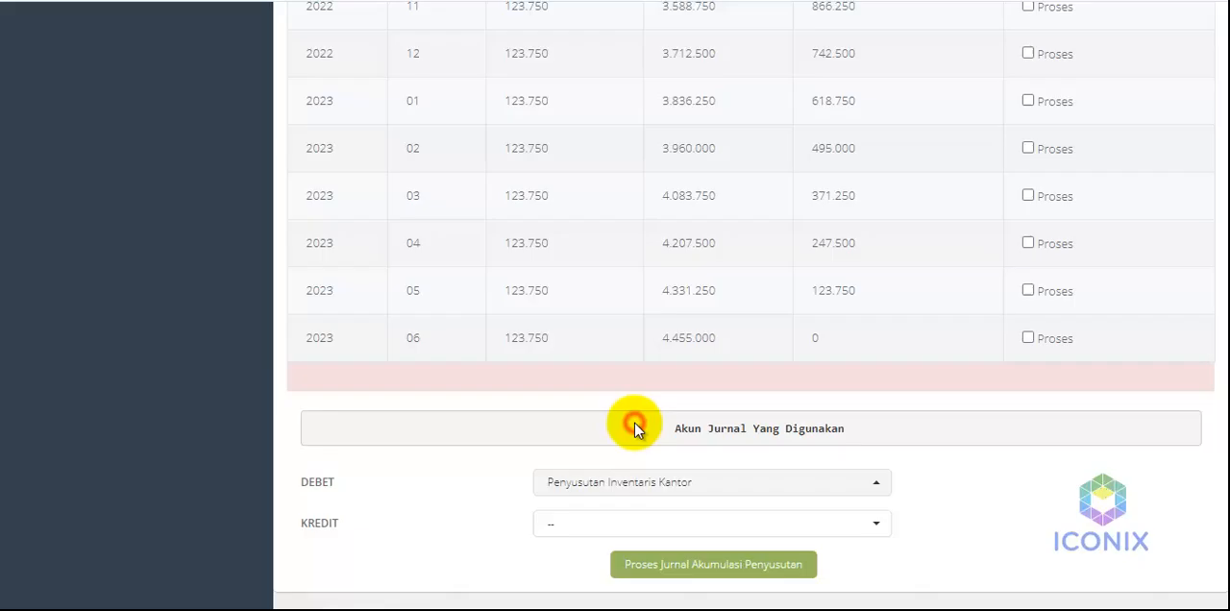
click(623, 520)
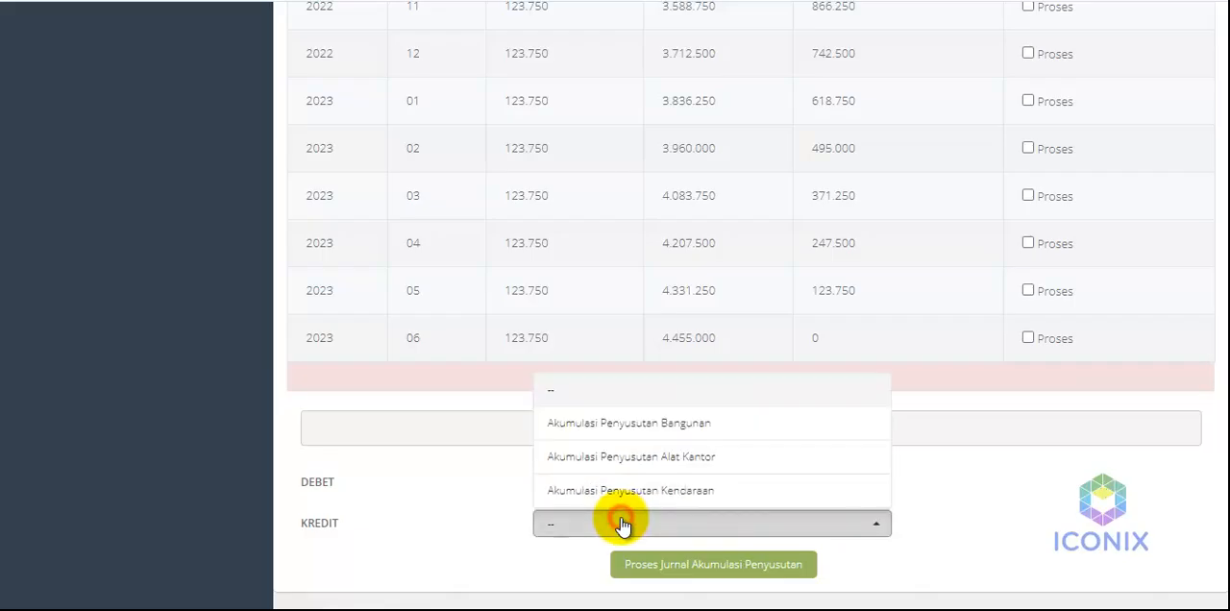
click(631, 467)
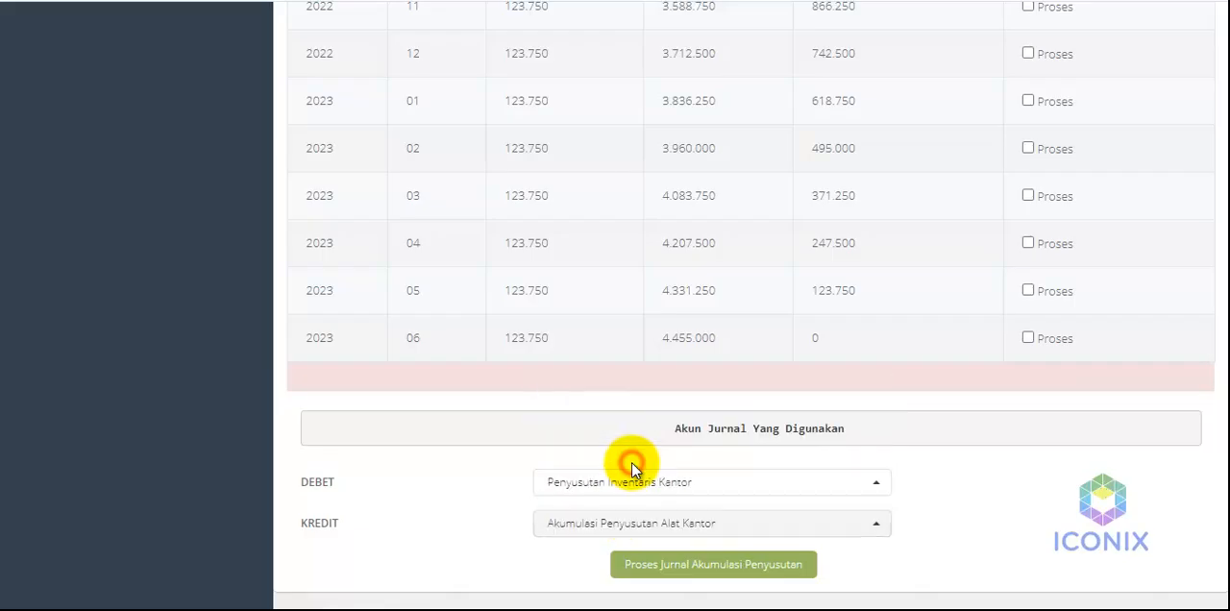
click(714, 569)
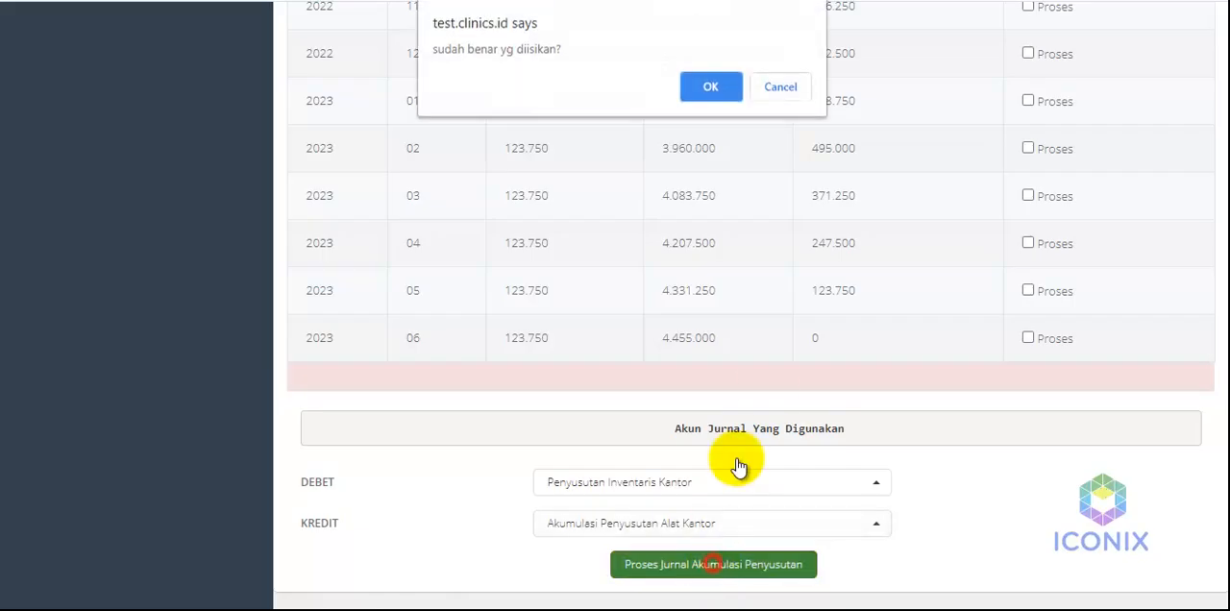
click(709, 83)
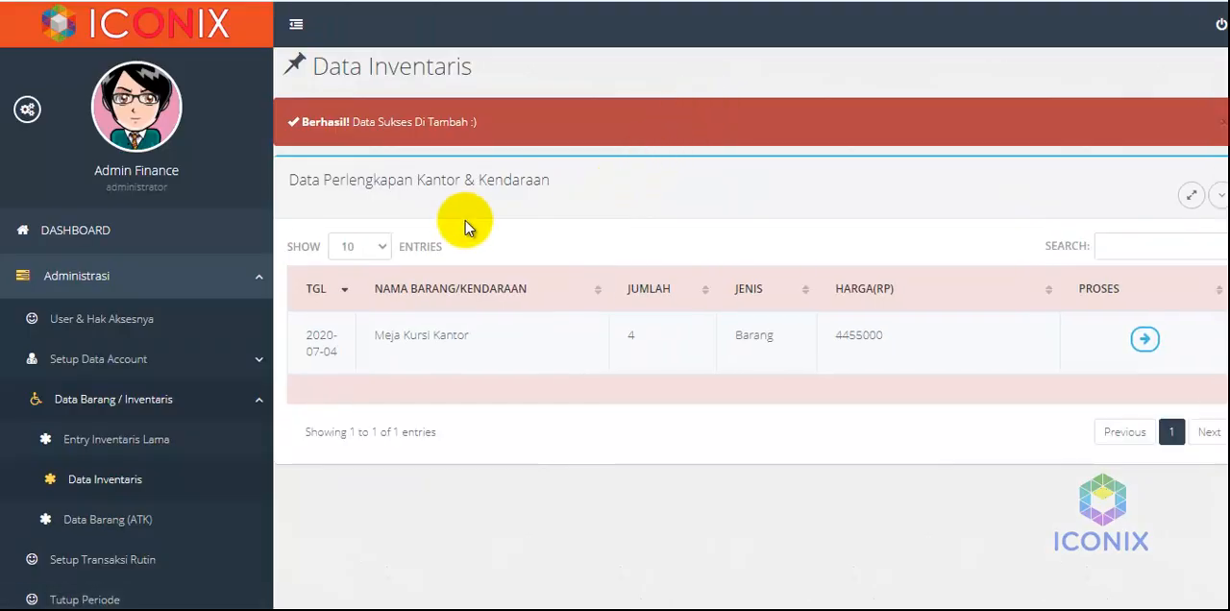
scroll(244, 355, down, 1)
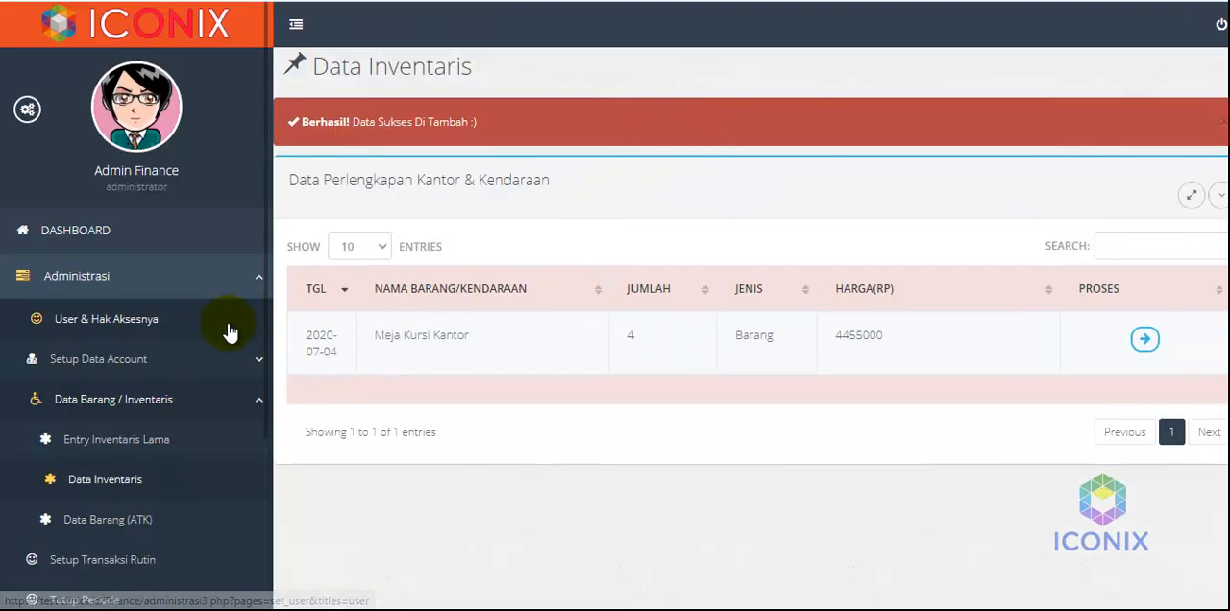
drag(263, 328, 266, 448)
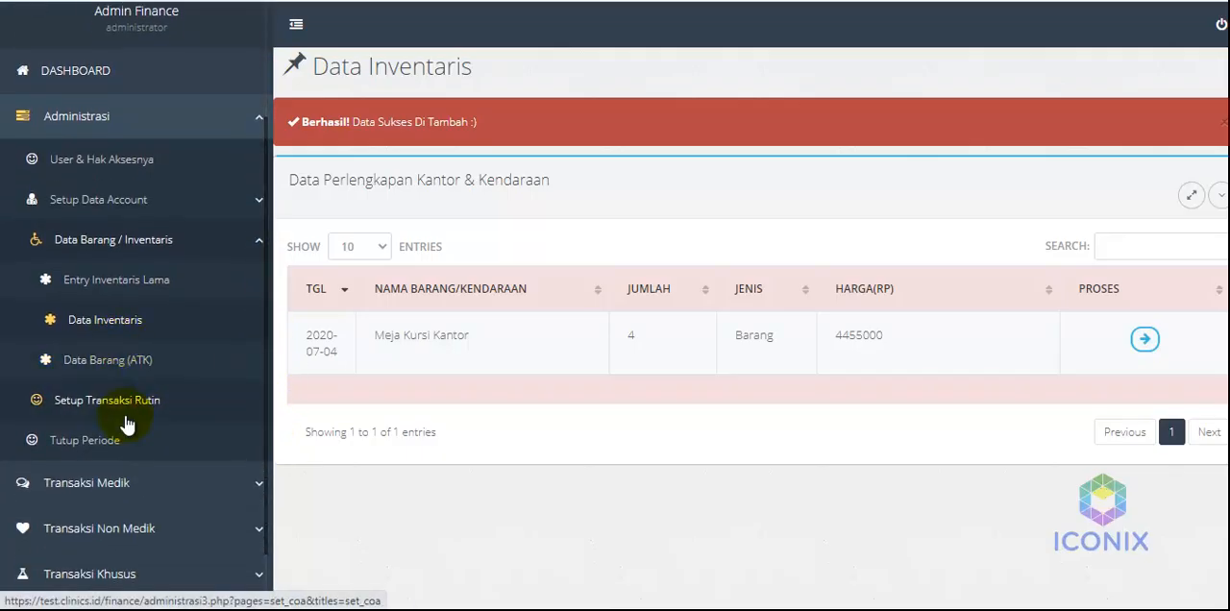
scroll(133, 511, up, 1)
scroll(135, 519, up, 1)
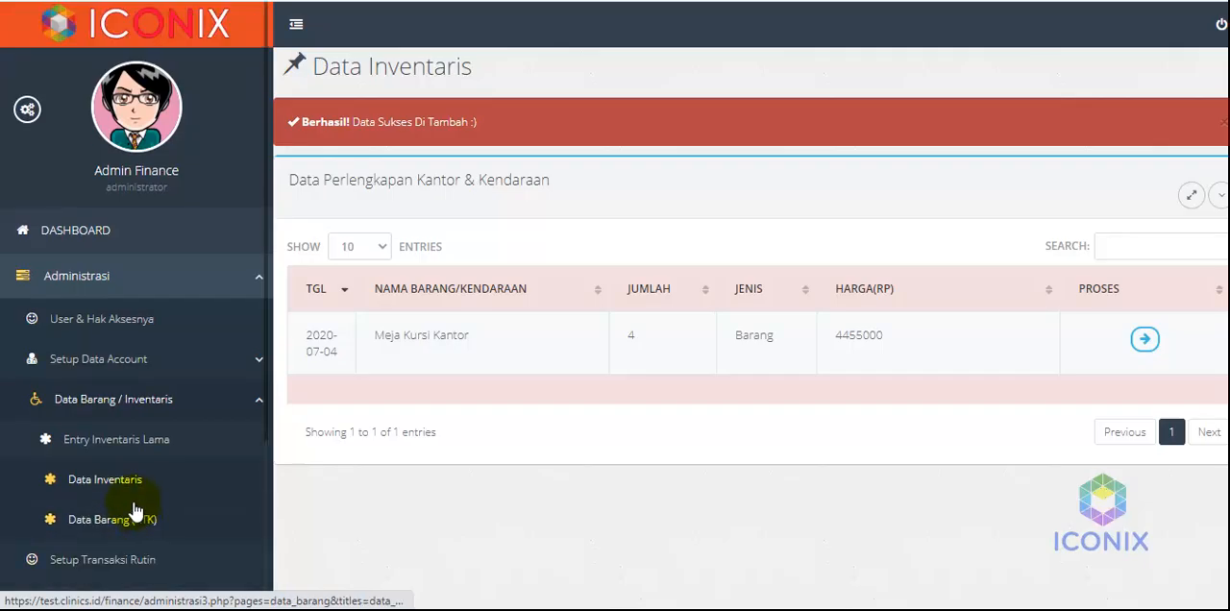
Open the vehicle purchase entry form and review its purchase fields, depreciation settings and journal preview accounts
click(136, 279)
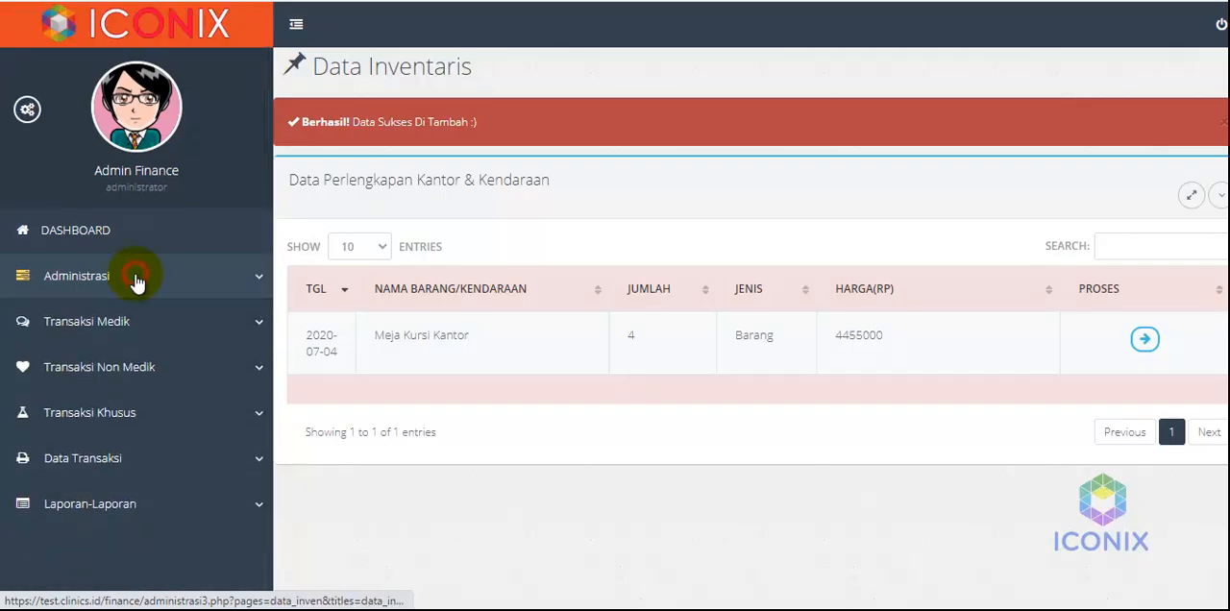
click(116, 381)
click(61, 491)
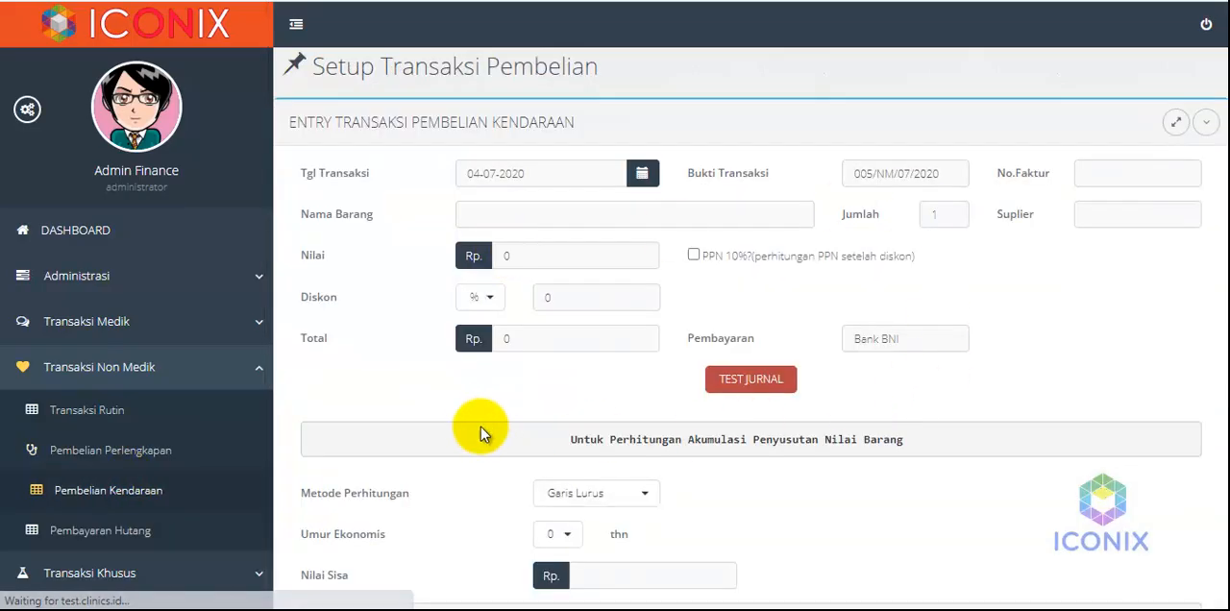
scroll(457, 430, down, 4)
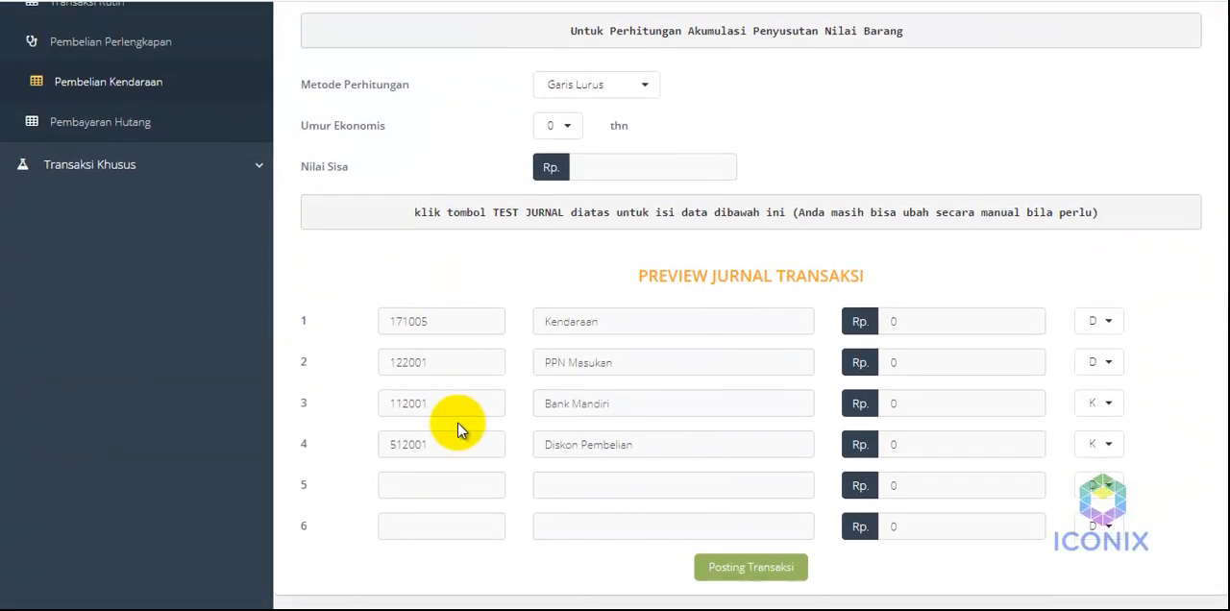
scroll(458, 423, up, 5)
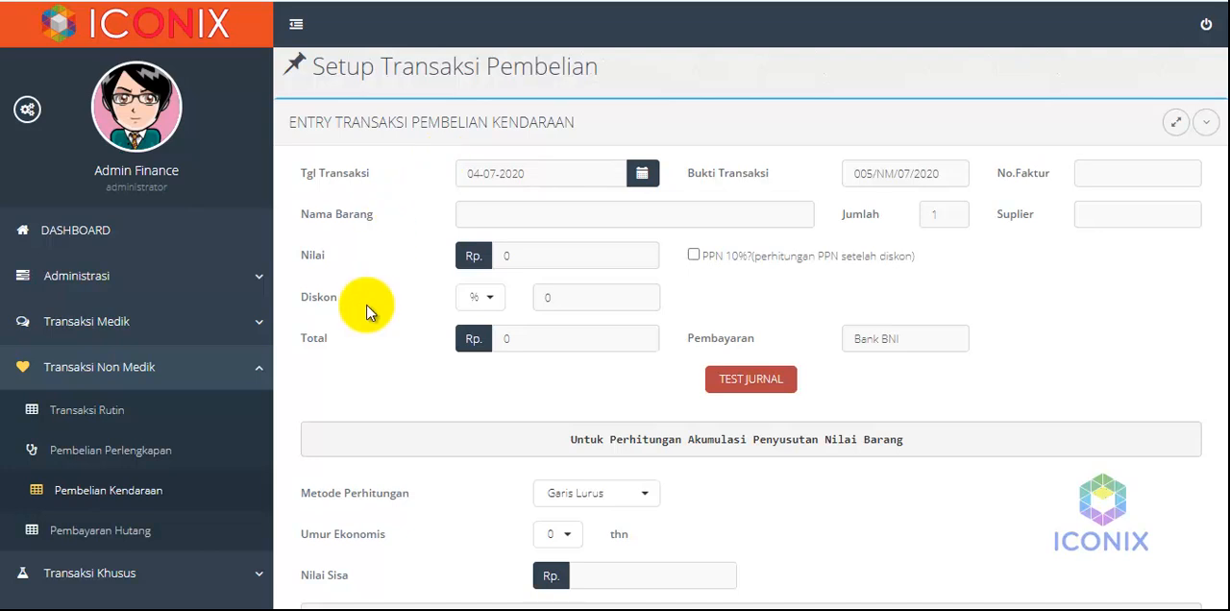
scroll(366, 310, down, 3)
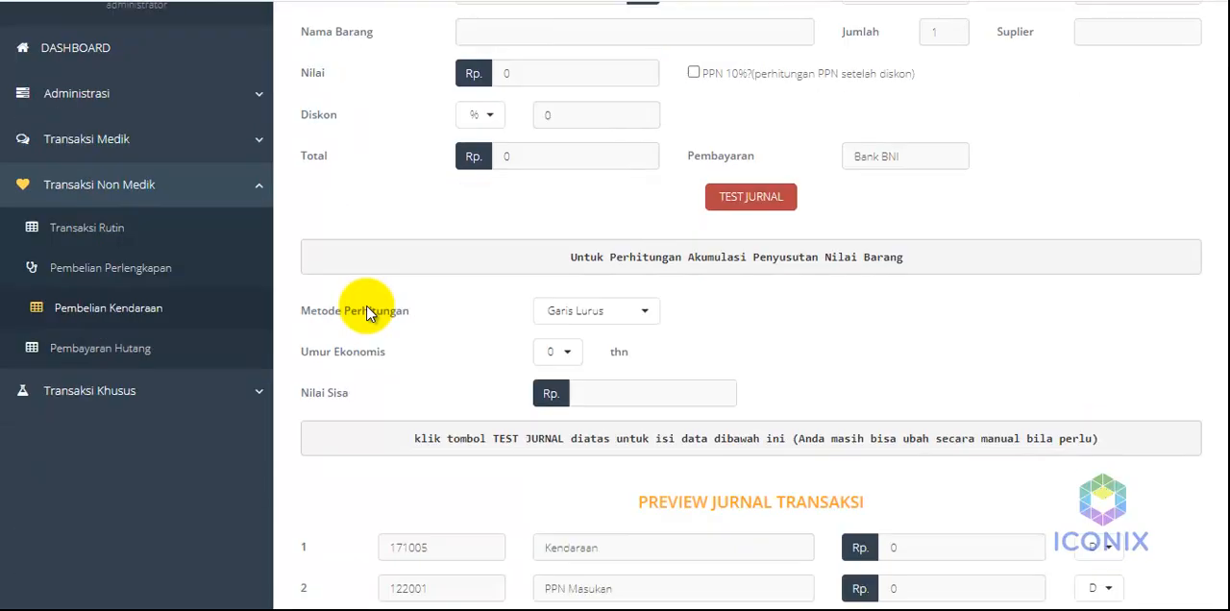
scroll(349, 231, down, 3)
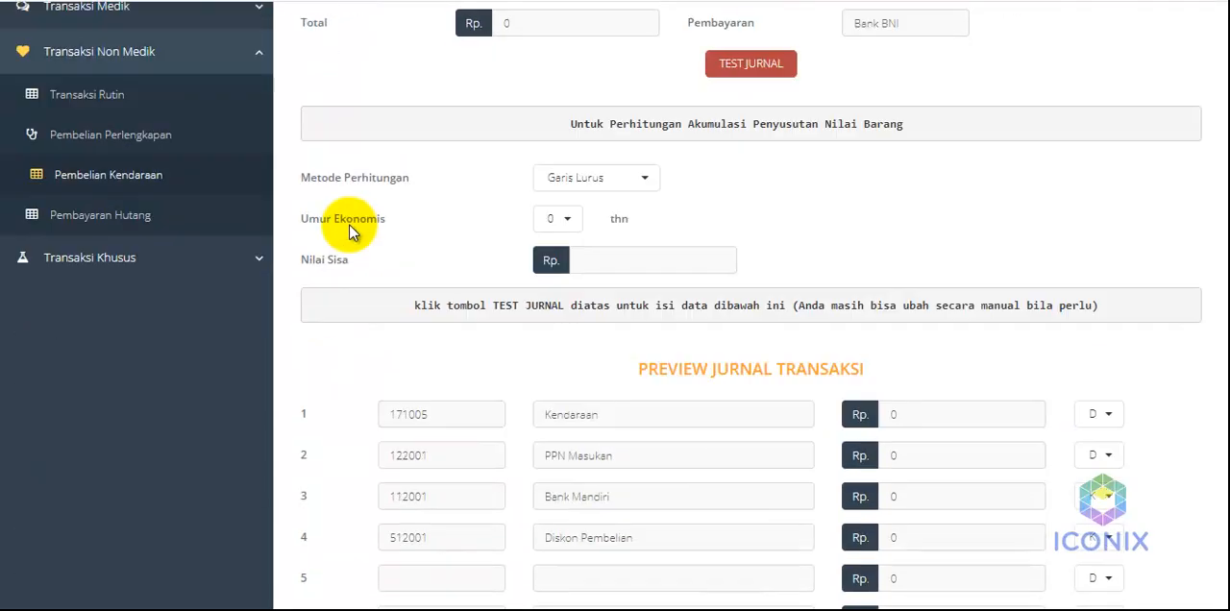
scroll(349, 231, up, 5)
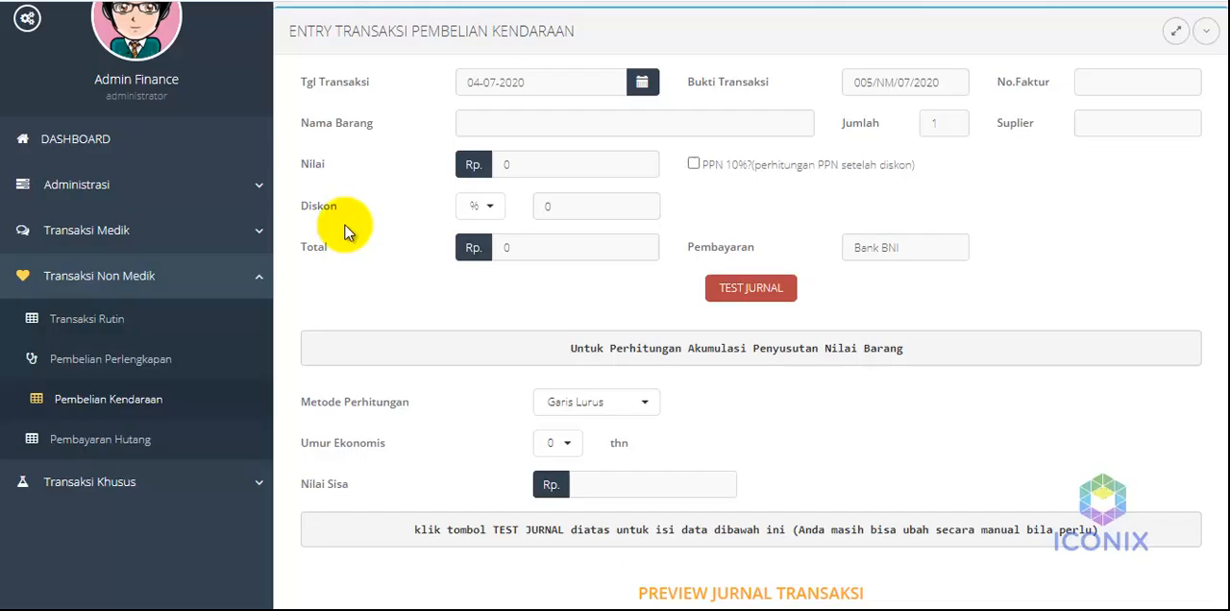
Open the entry form for existing inventory (Entry Inventaris Lama) and read the note on which goods it covers
click(105, 190)
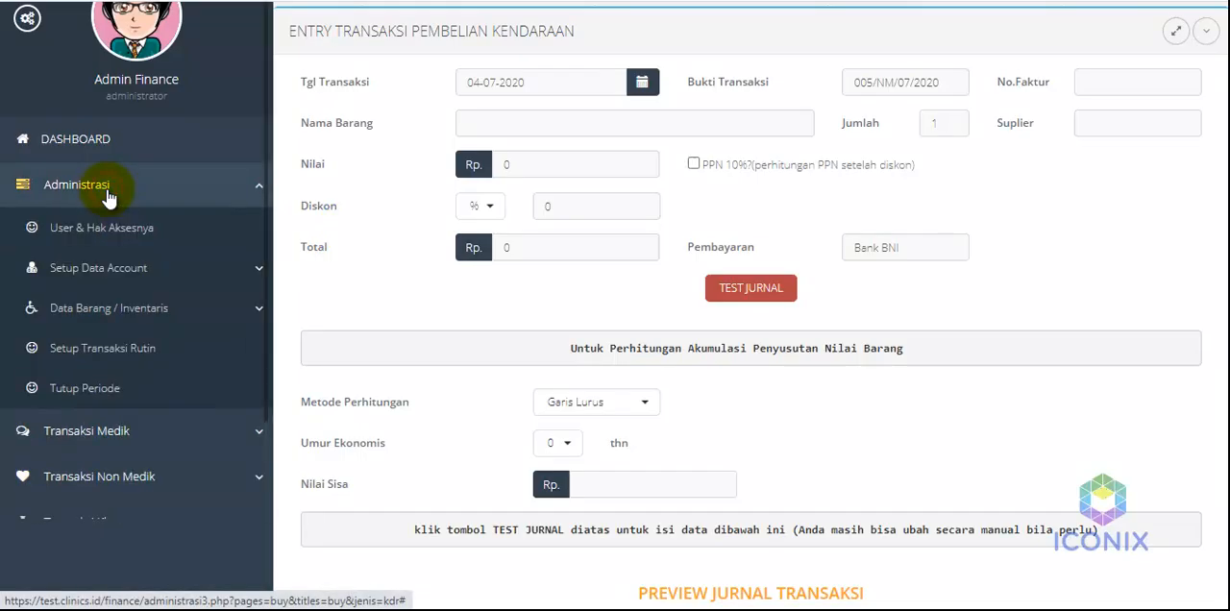
click(109, 311)
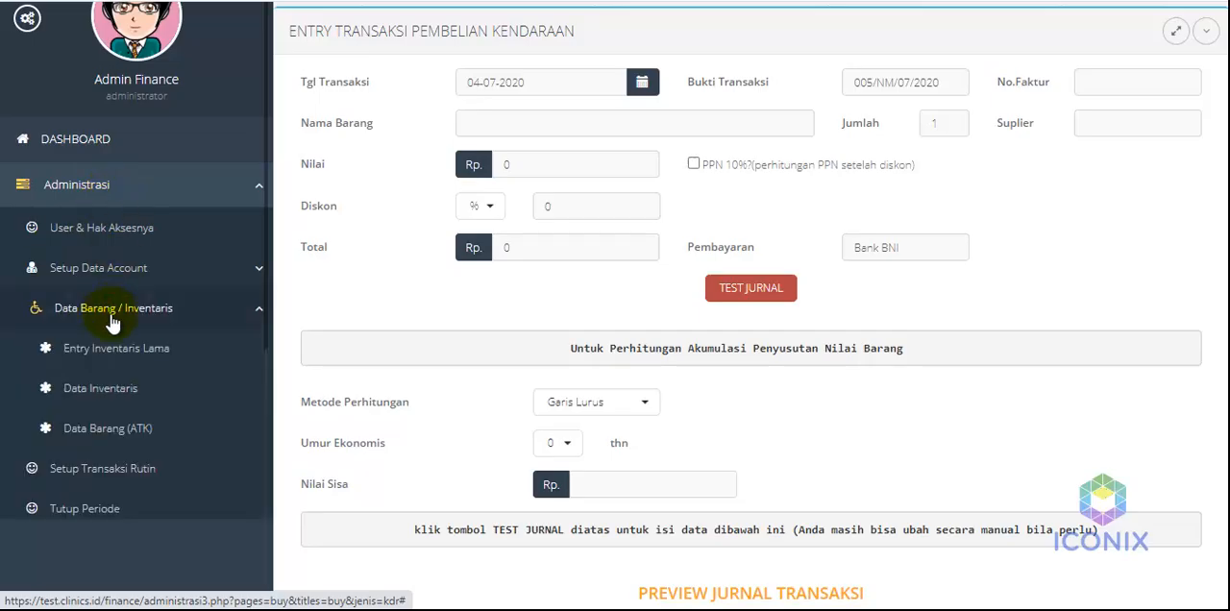
click(115, 354)
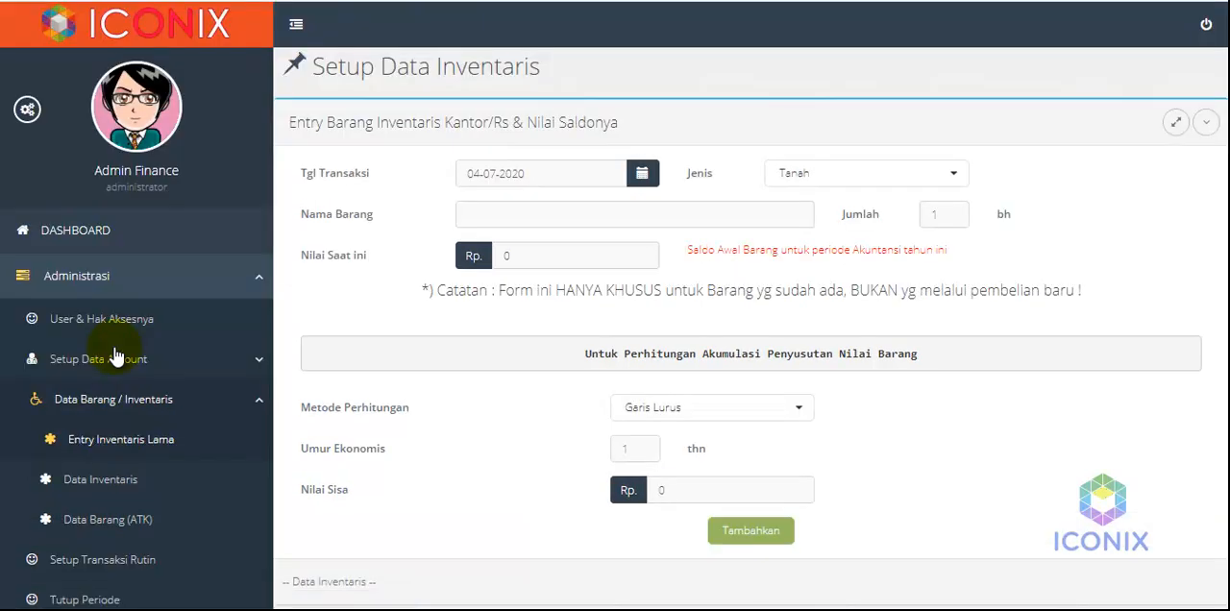
drag(498, 288, 1103, 287)
click(1103, 287)
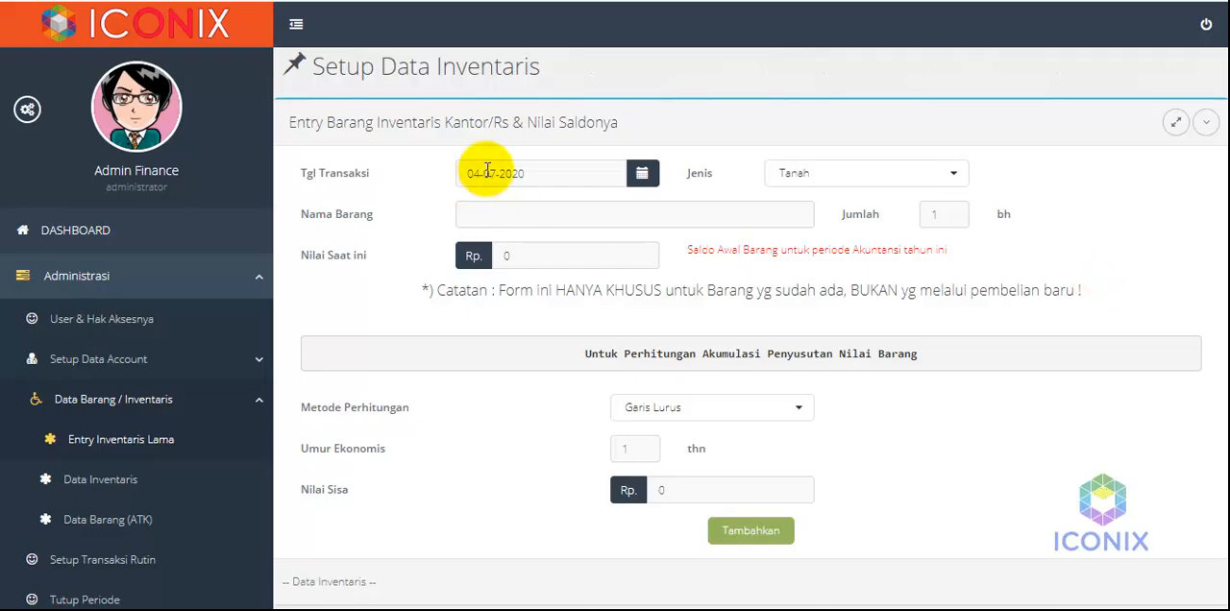
Set the inventory item's type to Kendaraan and its name to Mobil Avanza 2015
click(827, 173)
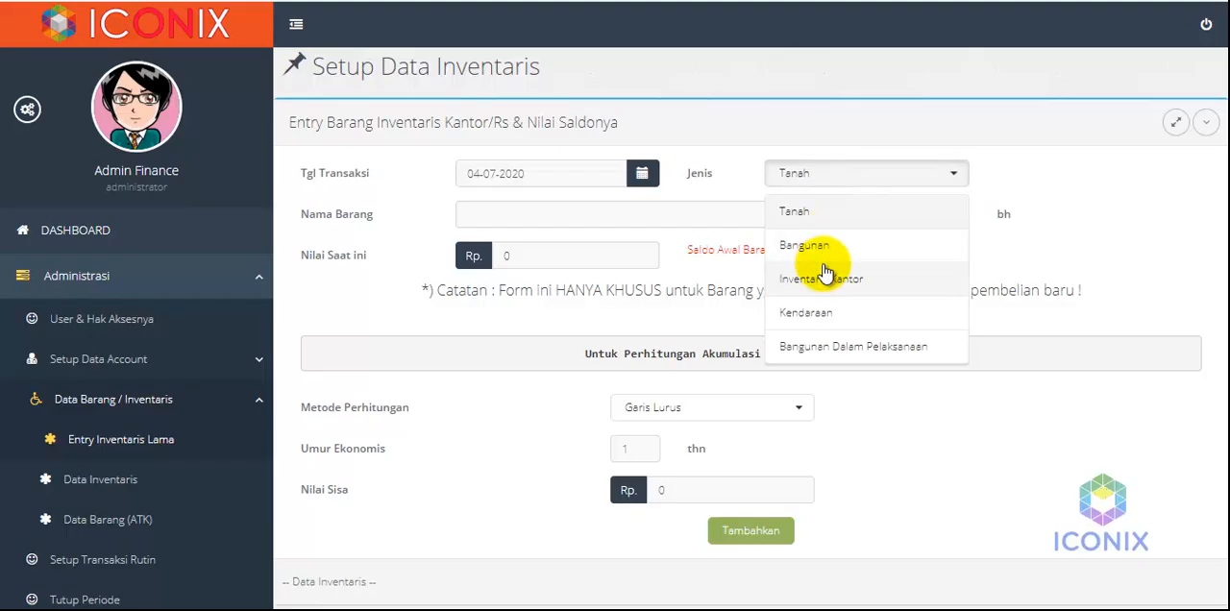
click(825, 310)
click(581, 222)
text(Mobil)
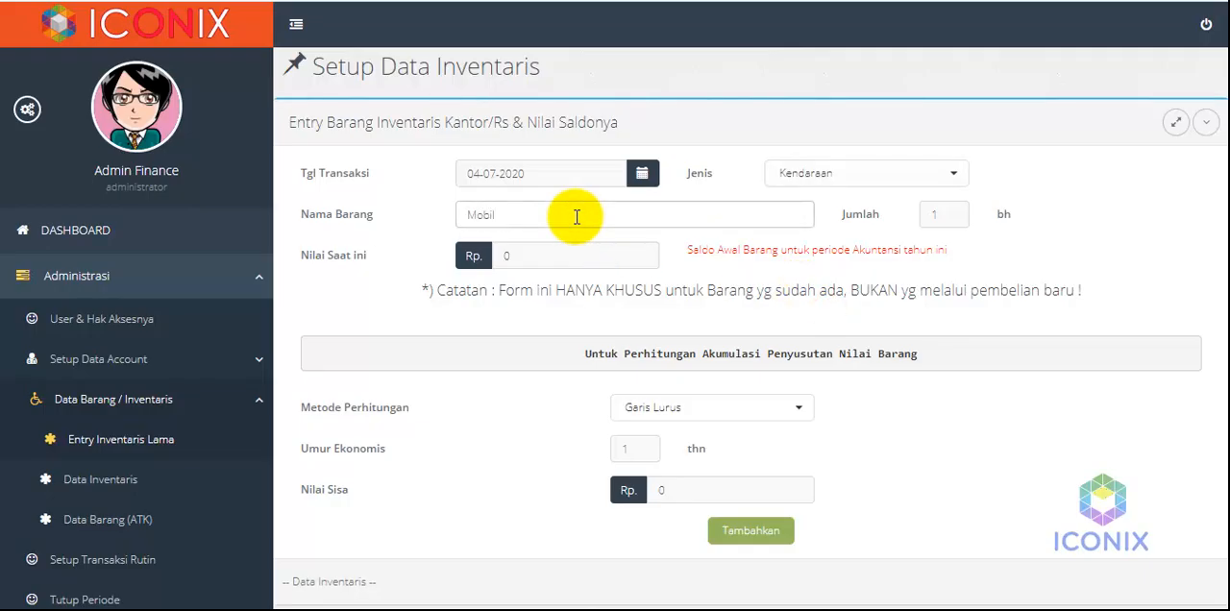
text( Avanza 2015)
Set the vehicle's current value to Rp 50.000.000 and its economic life to 3 years, and add it to the inventory
drag(560, 247, 498, 244)
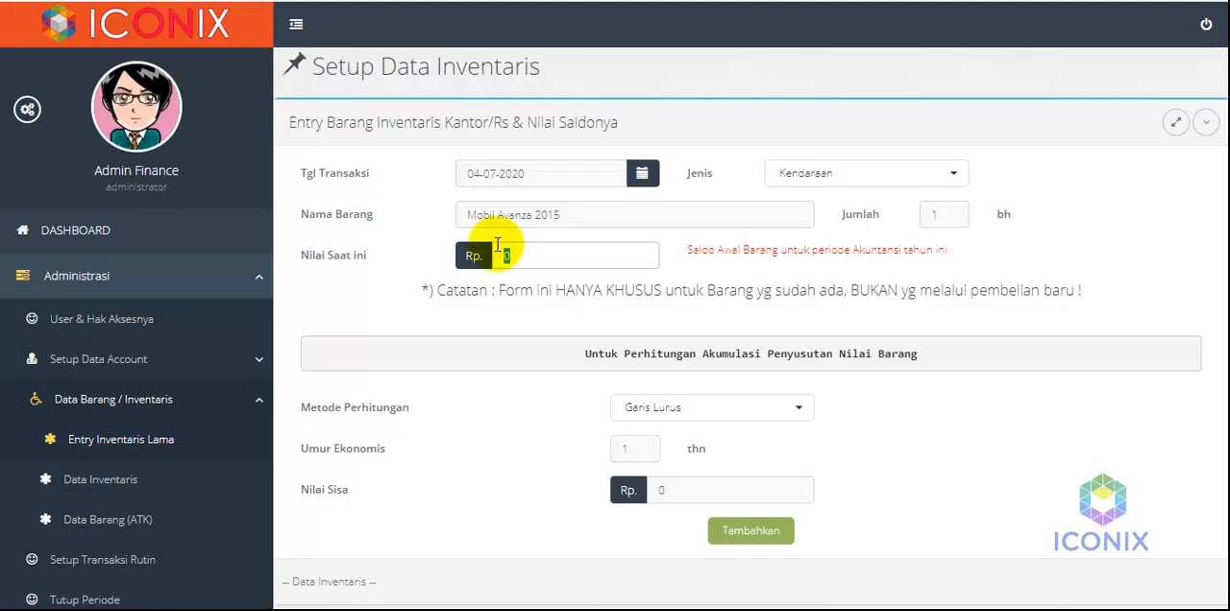
text(50.000.000)
scroll(501, 415, down, 1)
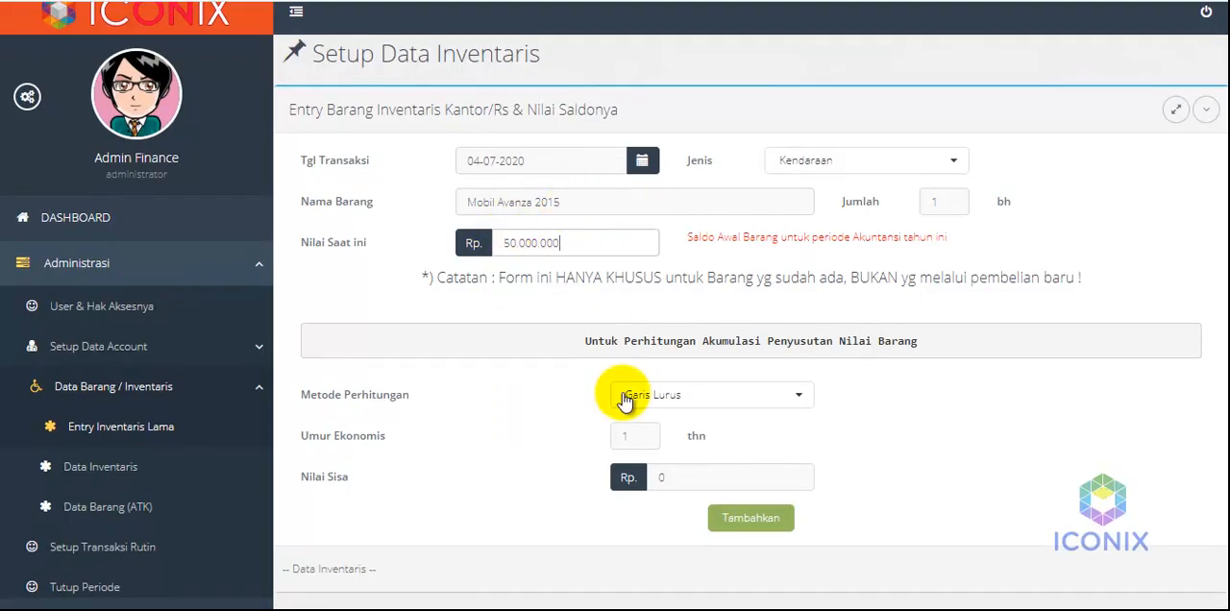
double_click(622, 435)
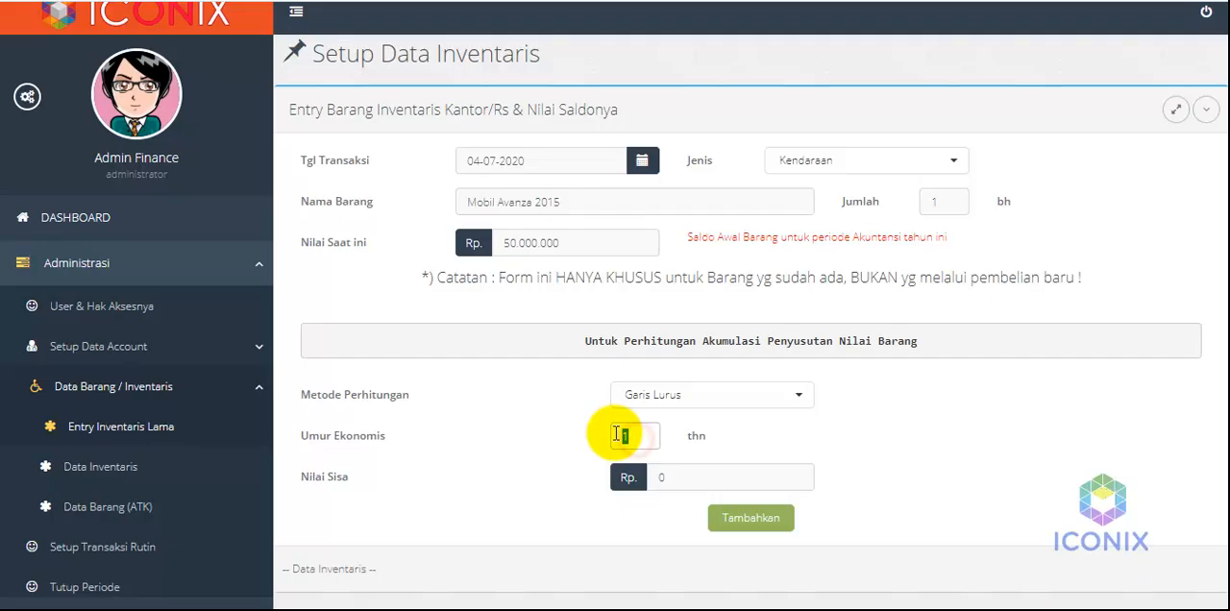
text(3)
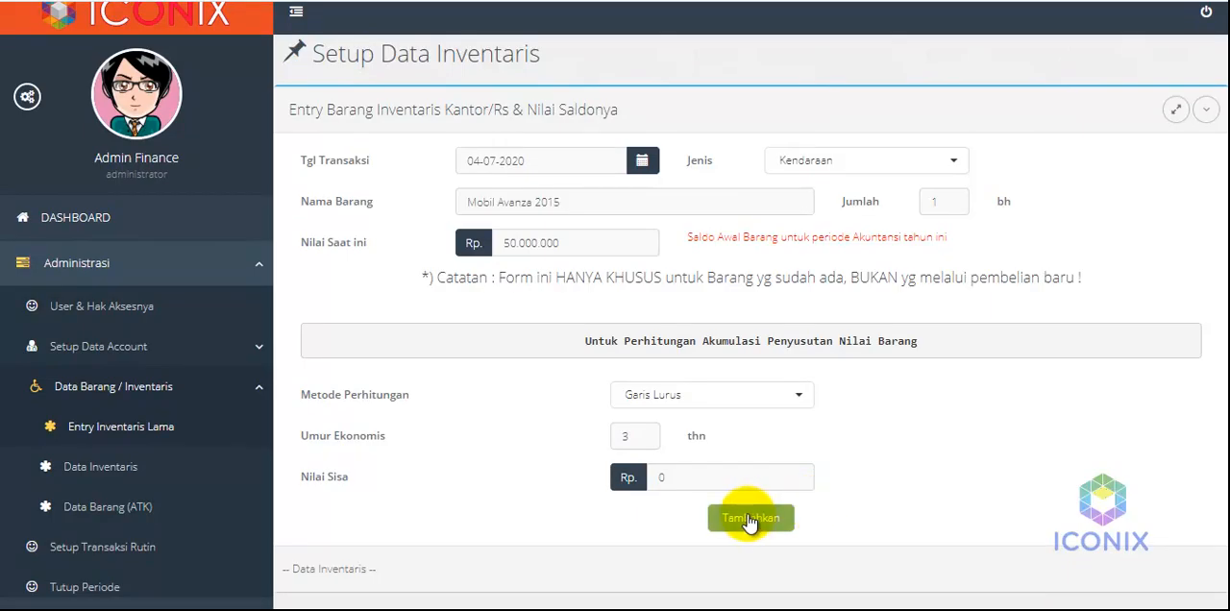
click(750, 520)
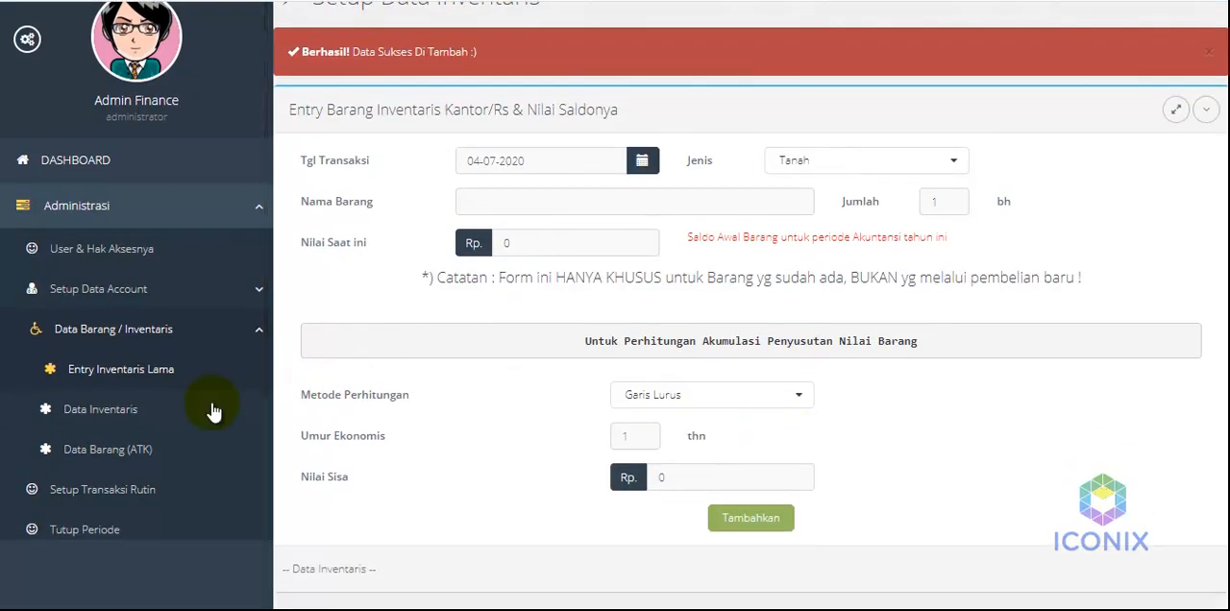
Find Mobil Avanza 2015 in the inventory data and open its depreciation calculation
click(126, 412)
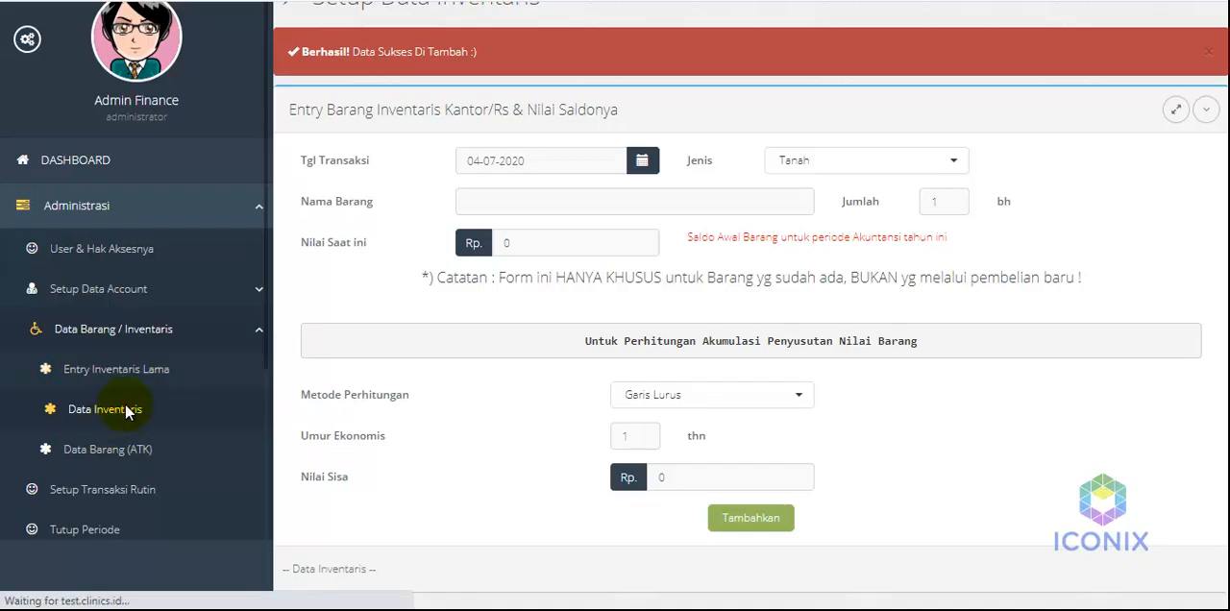
drag(376, 340, 502, 350)
click(502, 347)
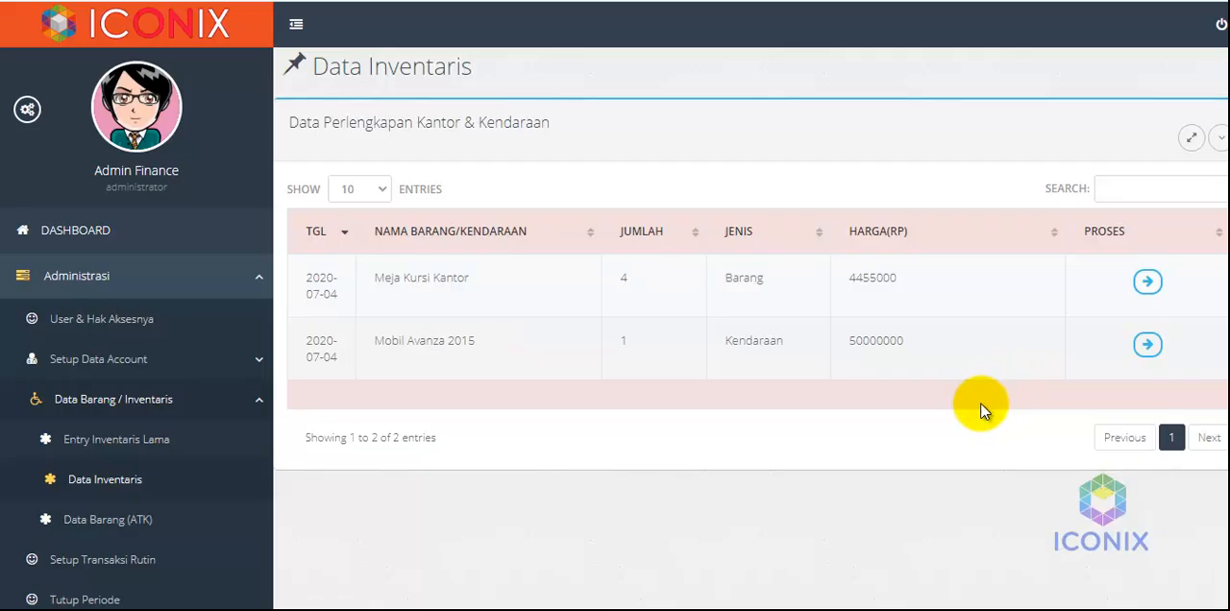
click(1148, 345)
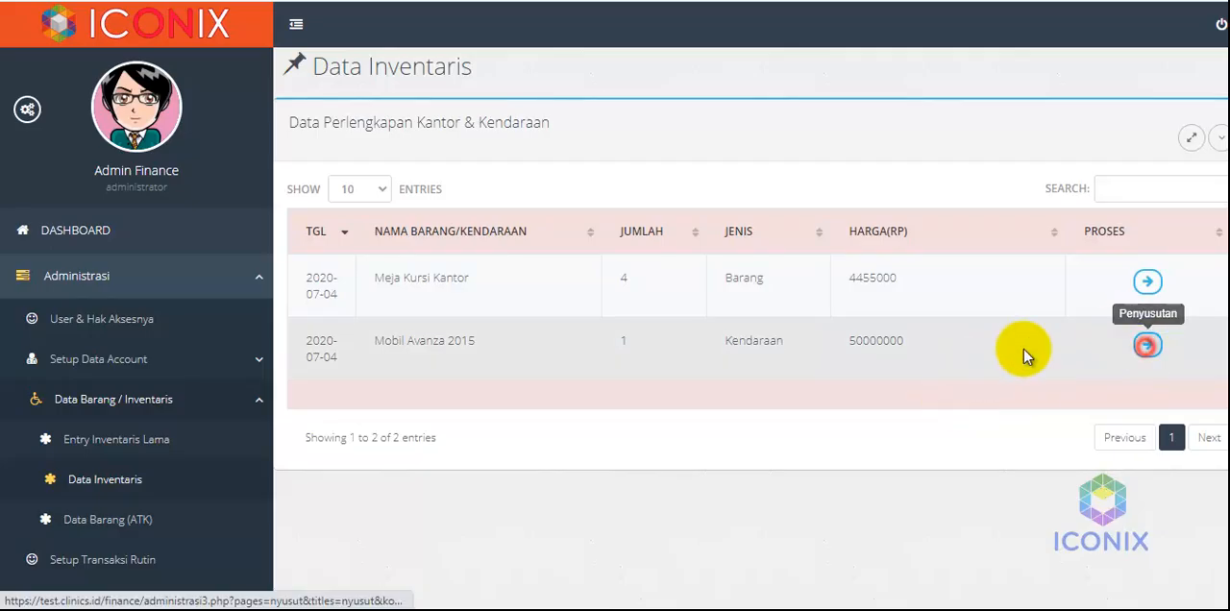
Examine the vehicle's monthly depreciation schedule through to the final month's book value and the journal account settings
scroll(855, 428, down, 8)
scroll(855, 428, down, 8)
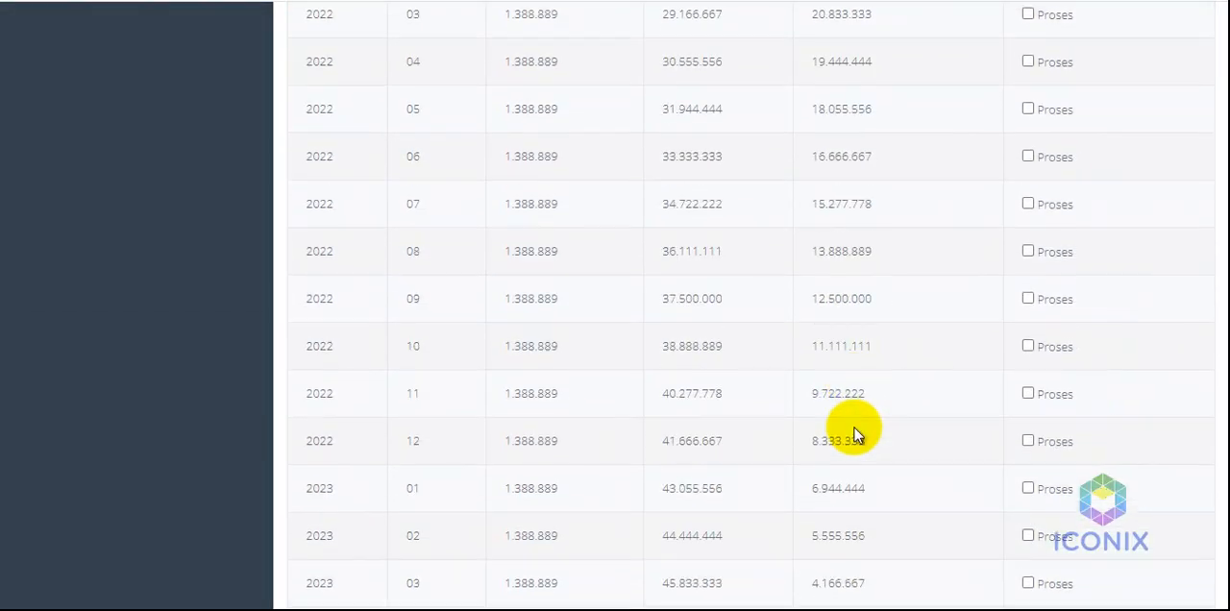
scroll(855, 428, down, 3)
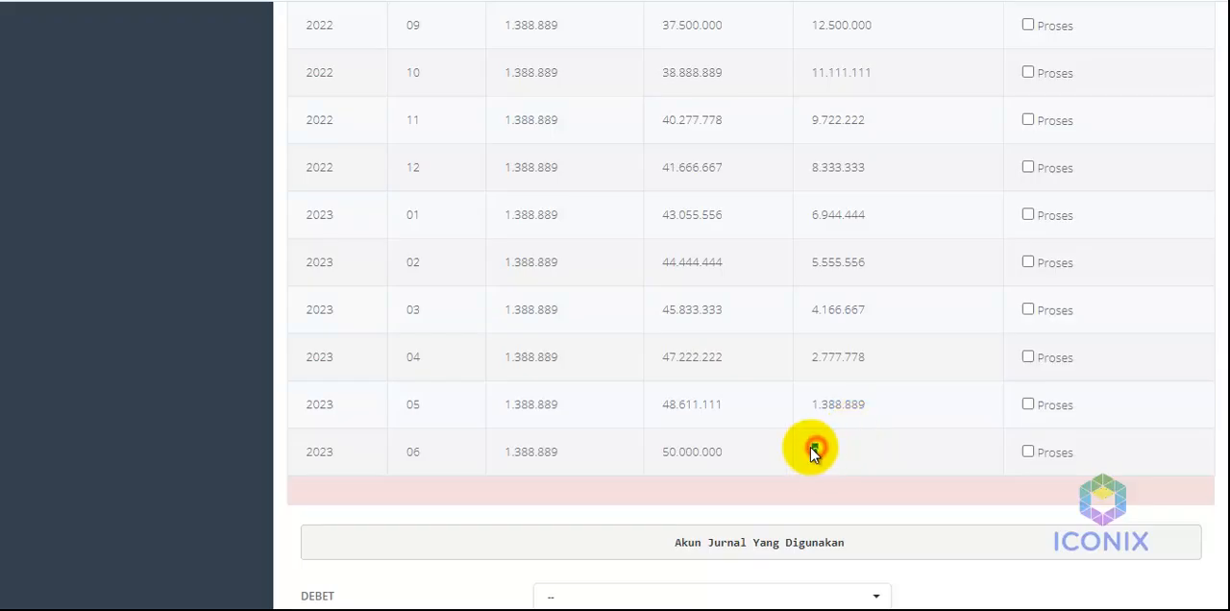
scroll(824, 431, down, 1)
scroll(826, 432, up, 6)
scroll(826, 427, up, 10)
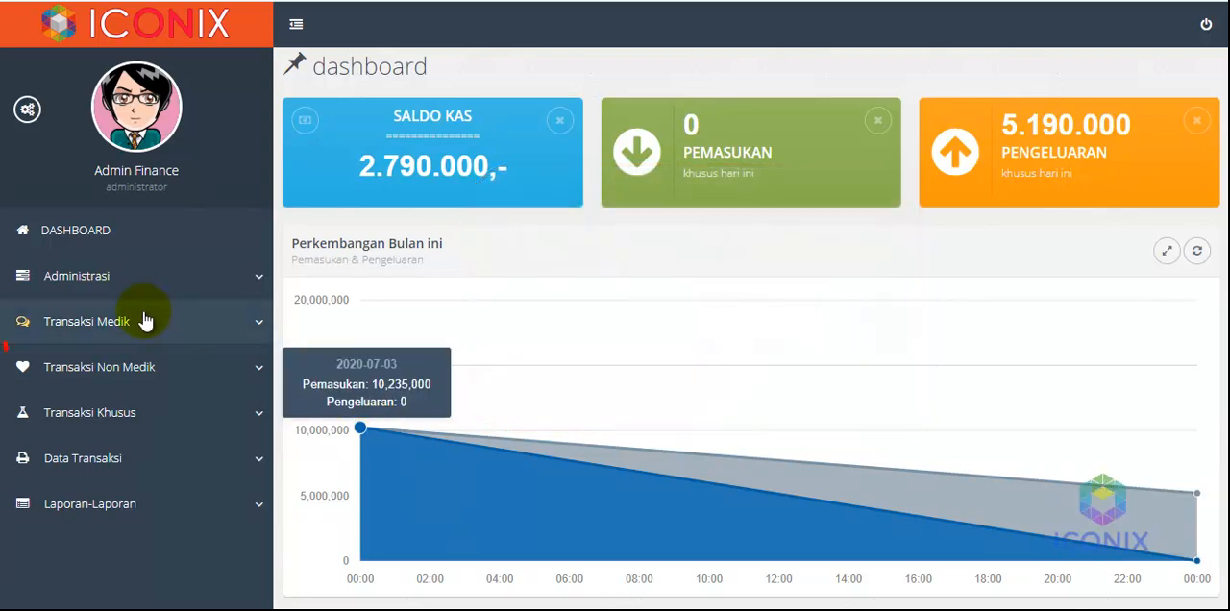
Open the fee payment form for the first doctor in the list, with its Secara Tunai amount ready for editing
click(144, 320)
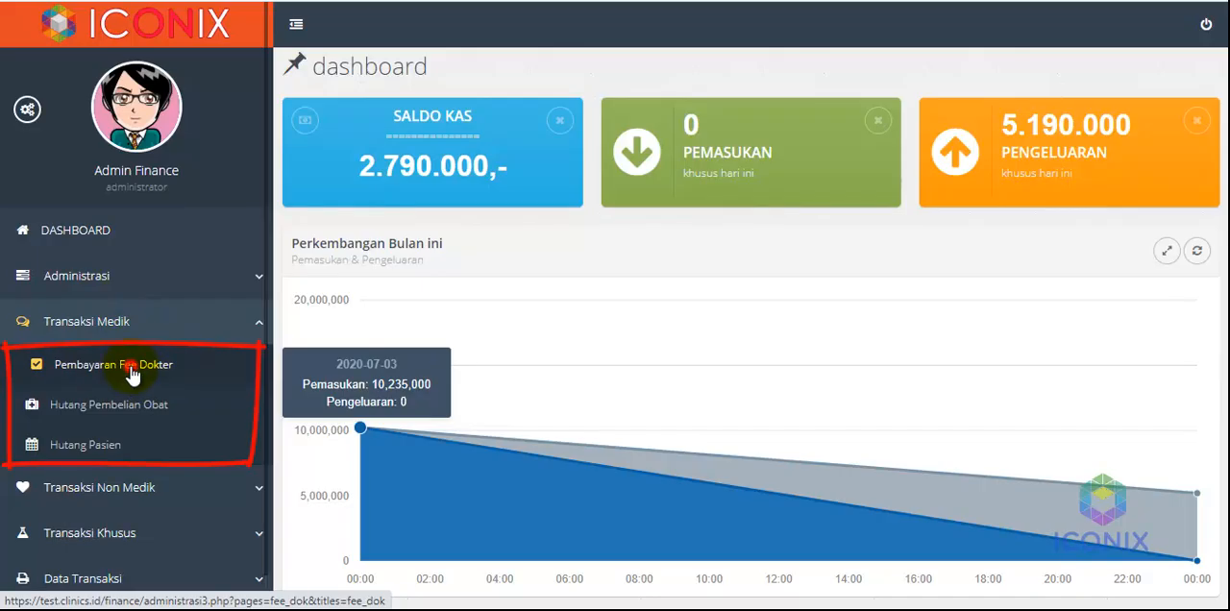
click(133, 371)
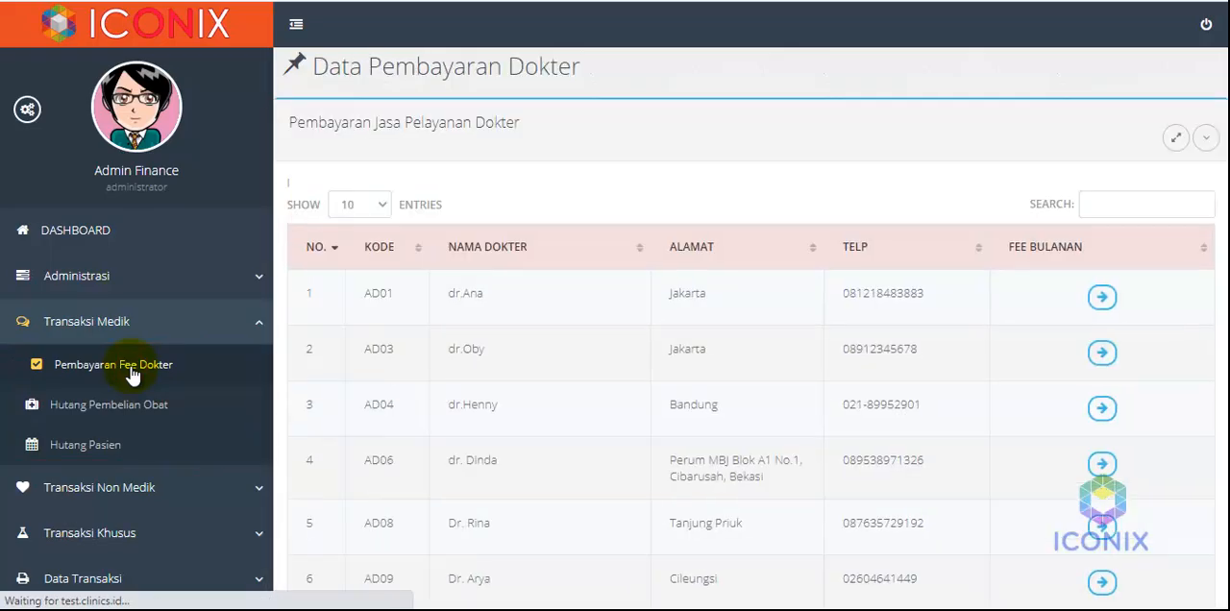
scroll(509, 363, down, 2)
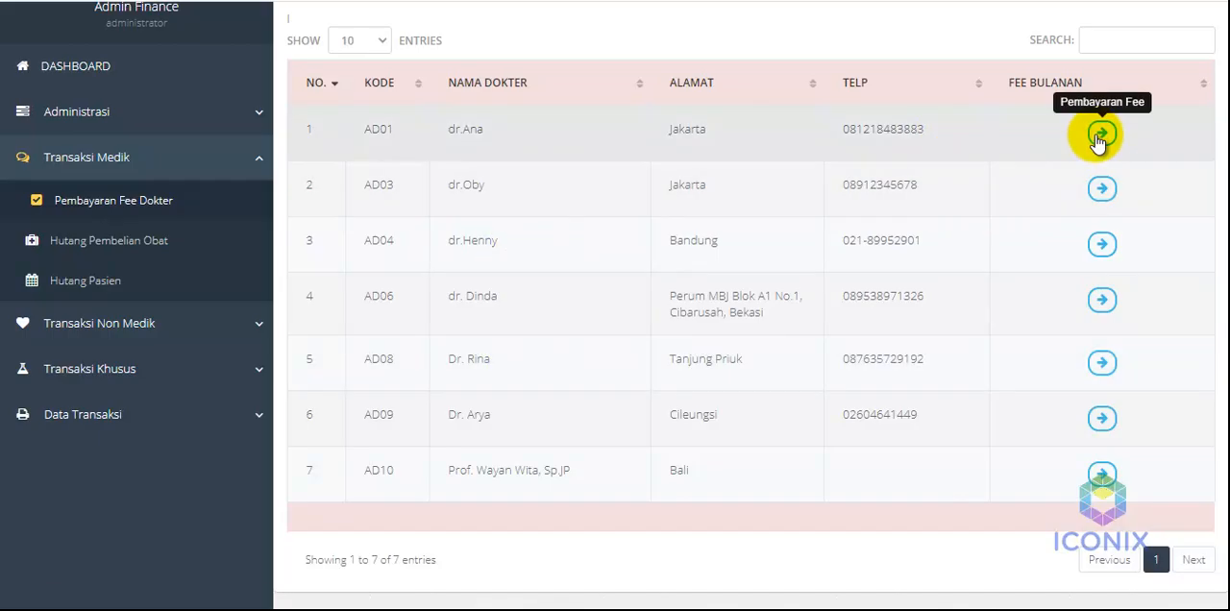
click(1100, 135)
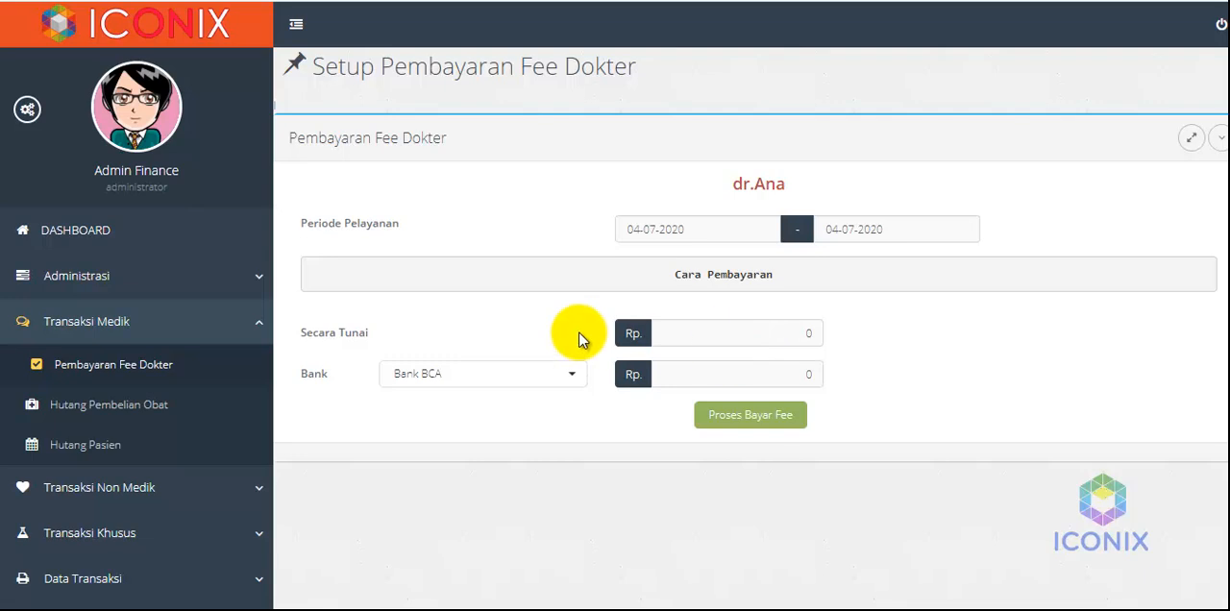
click(729, 333)
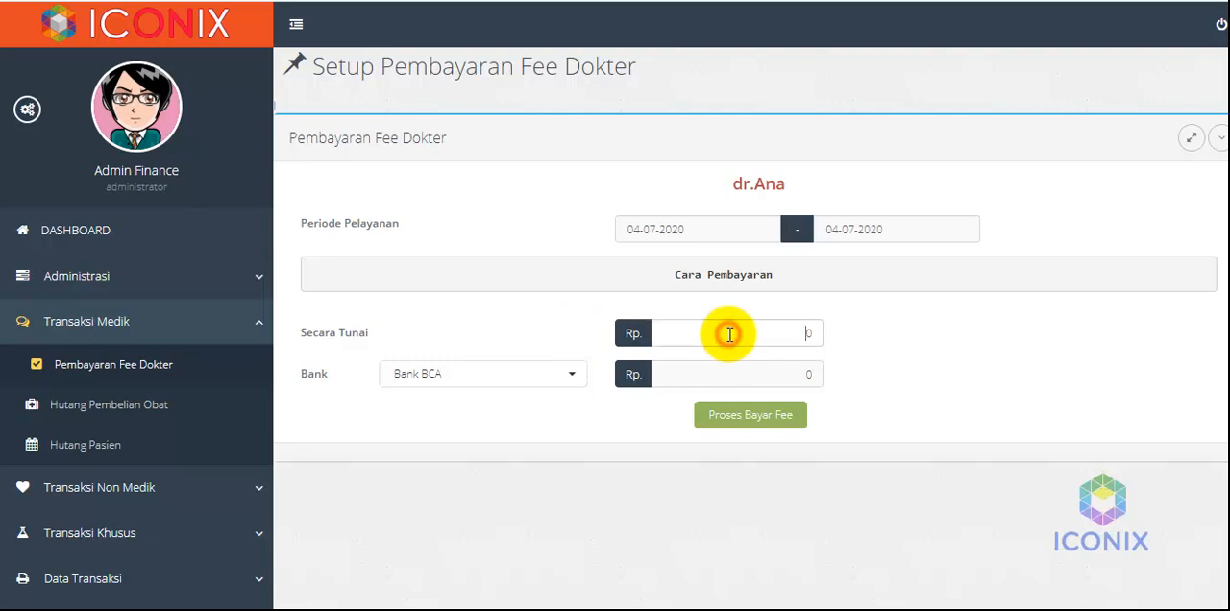
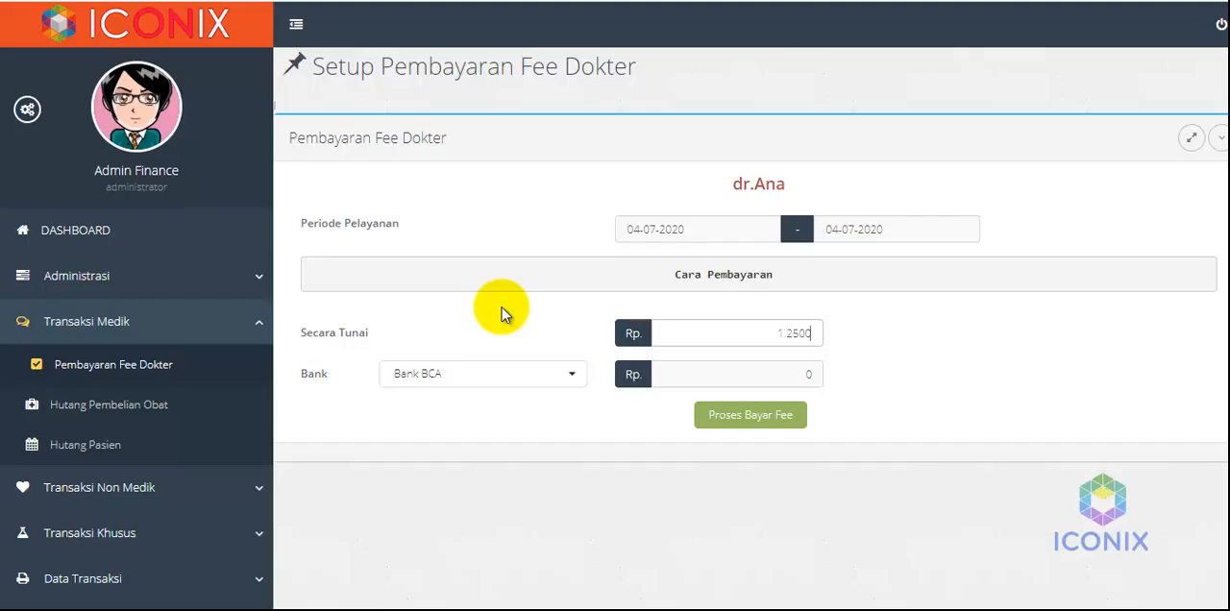
Clear the doctor fee's Secara Tunai amount and allocate Rp 1.250.000 to Bank BNI instead
click(423, 374)
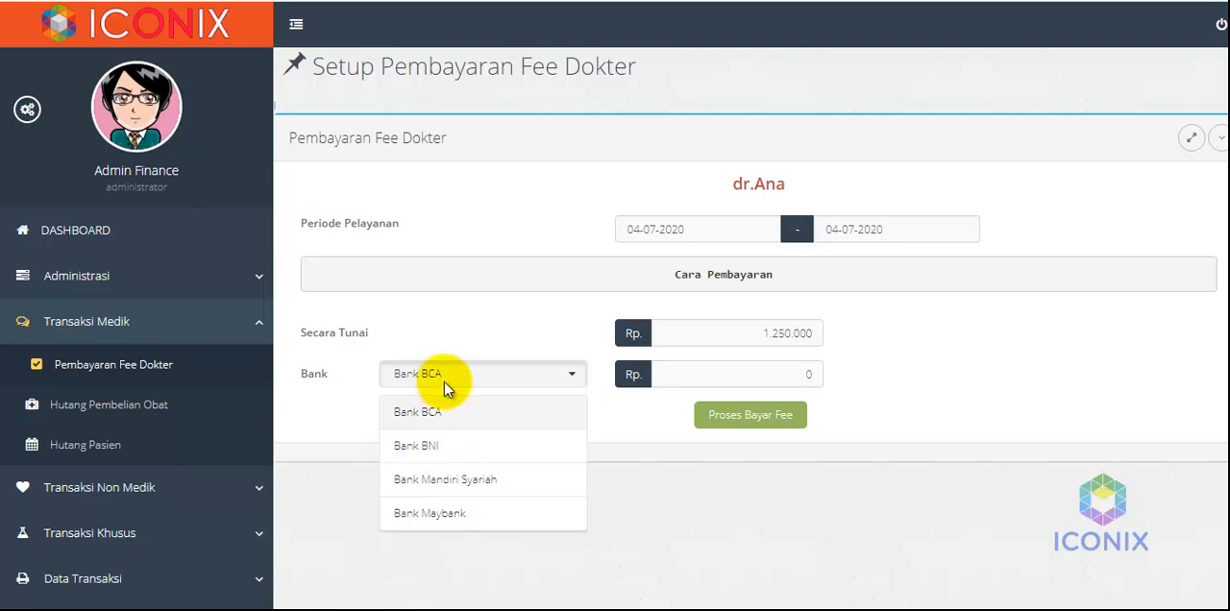
click(447, 336)
click(736, 334)
drag(736, 335, 843, 348)
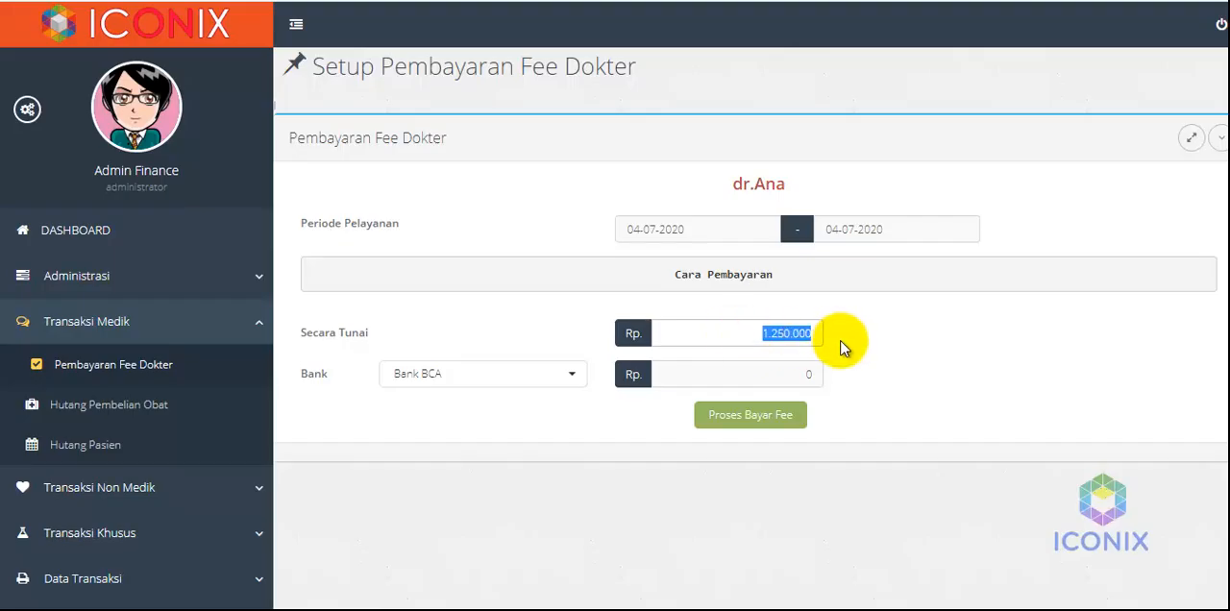
key(BackSpace)
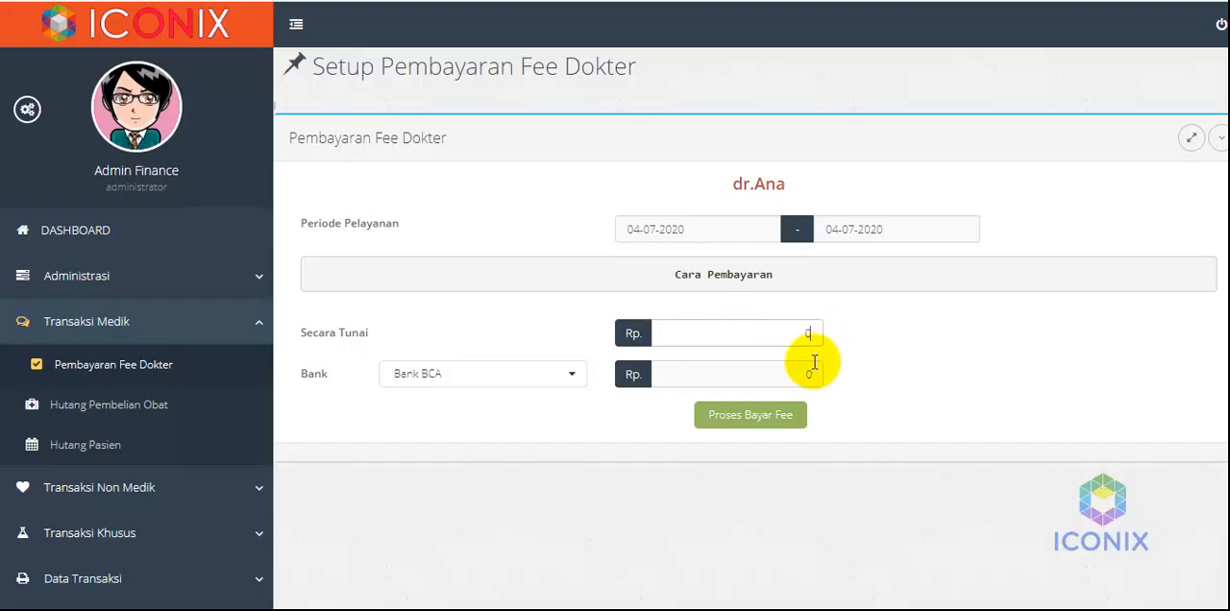
click(495, 374)
click(467, 445)
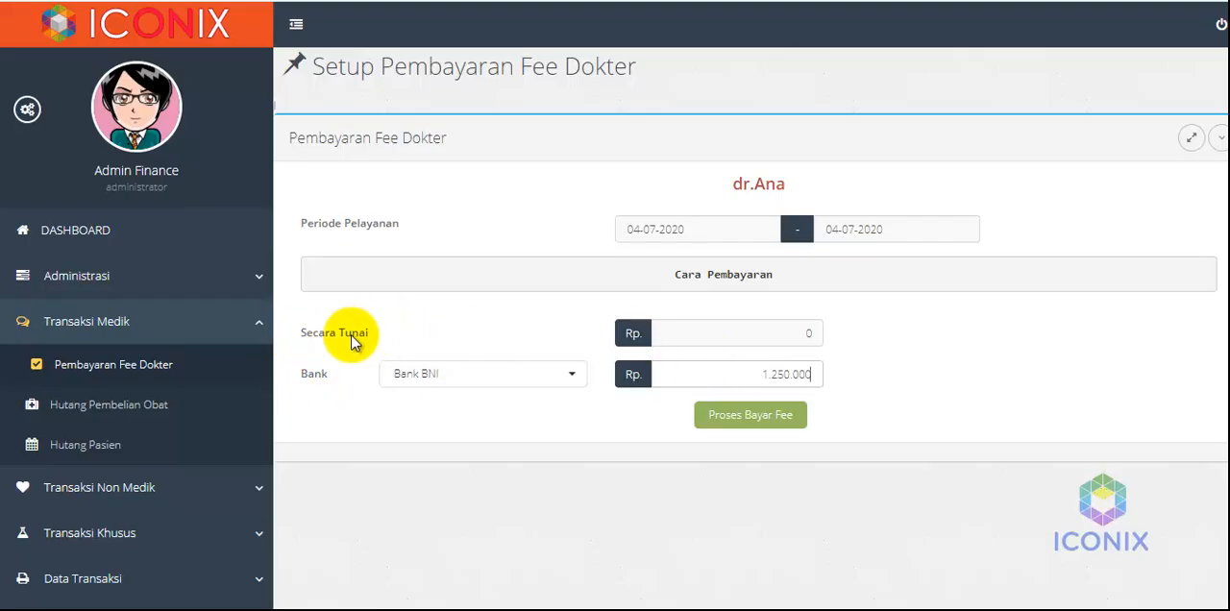
drag(369, 335, 298, 337)
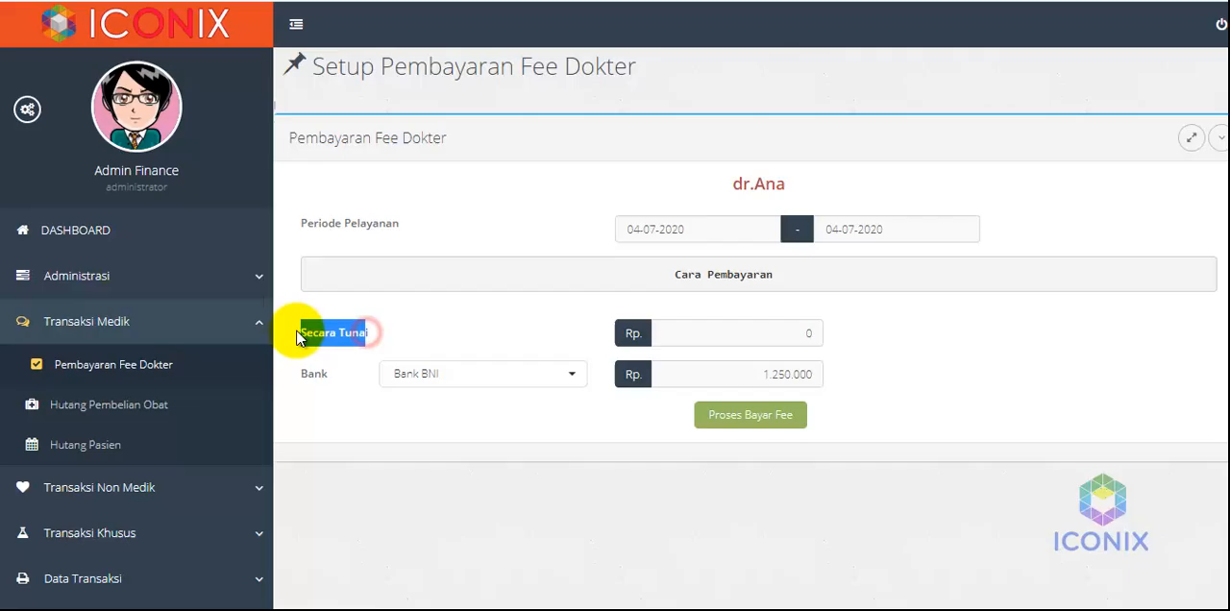
click(407, 333)
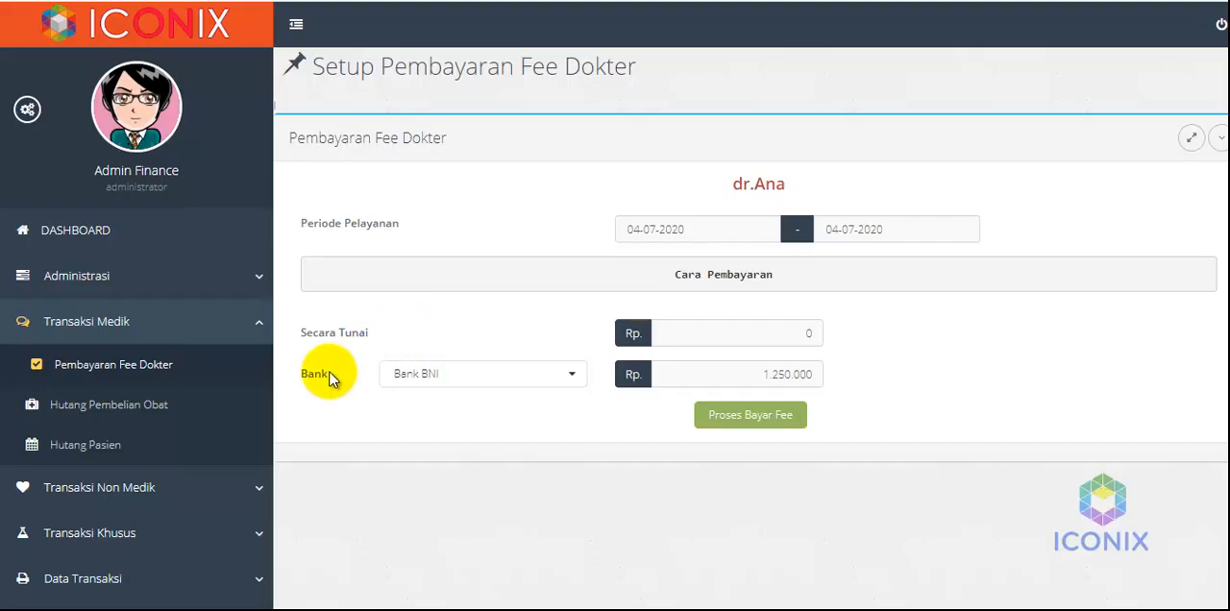
click(468, 376)
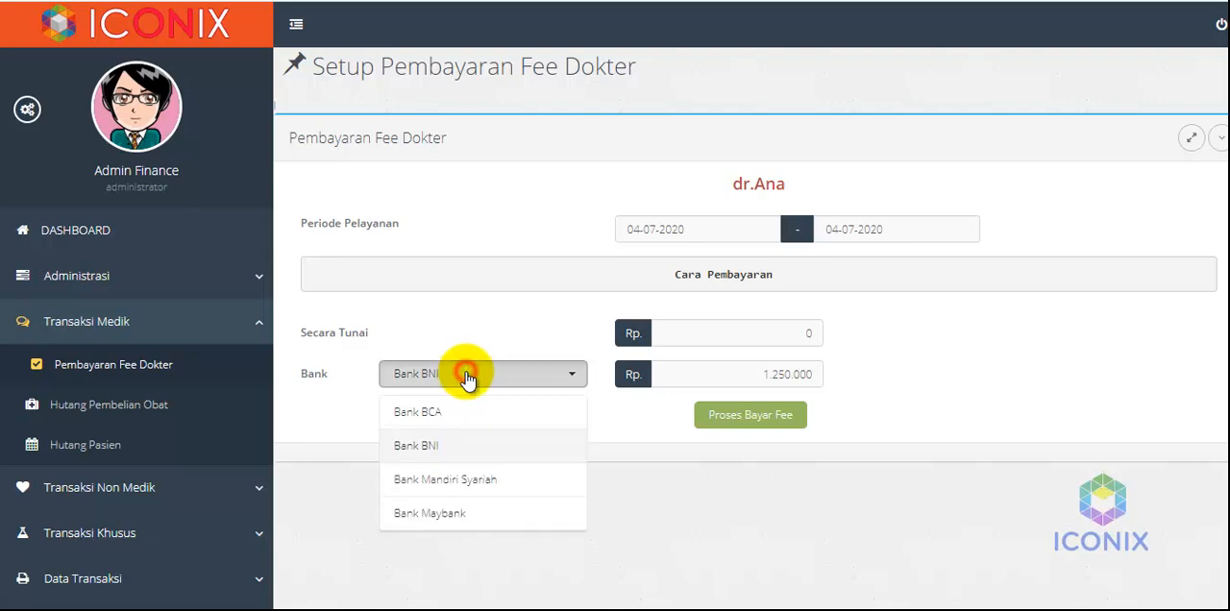
click(357, 420)
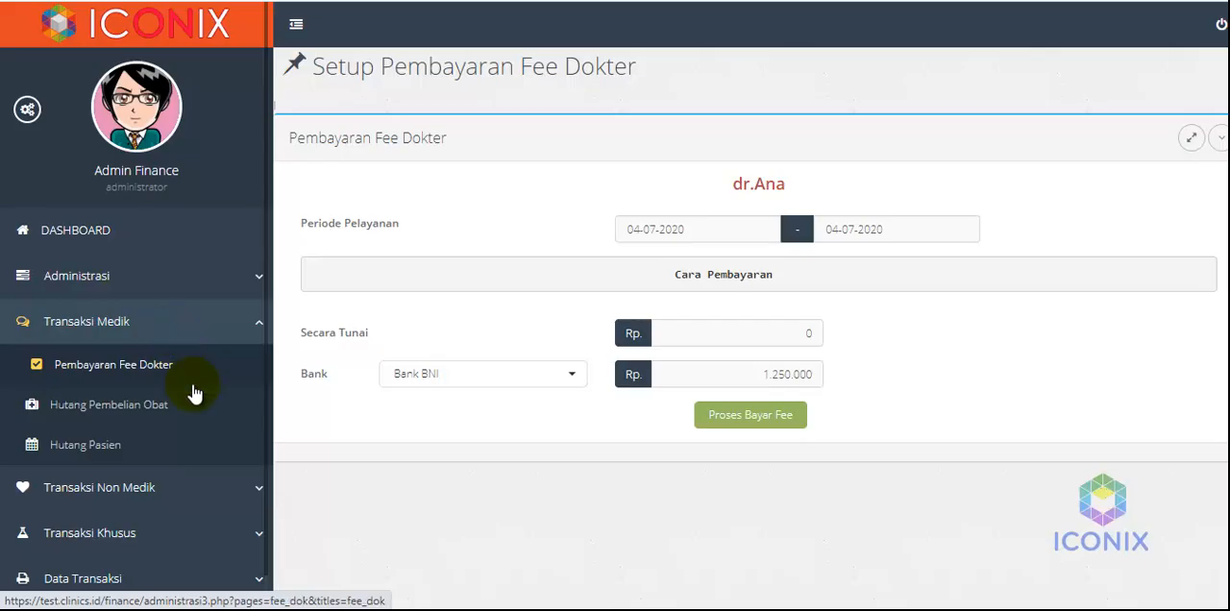
View the drug purchase debt list, and open the warehouse's drug purchase invoice entry form
click(115, 408)
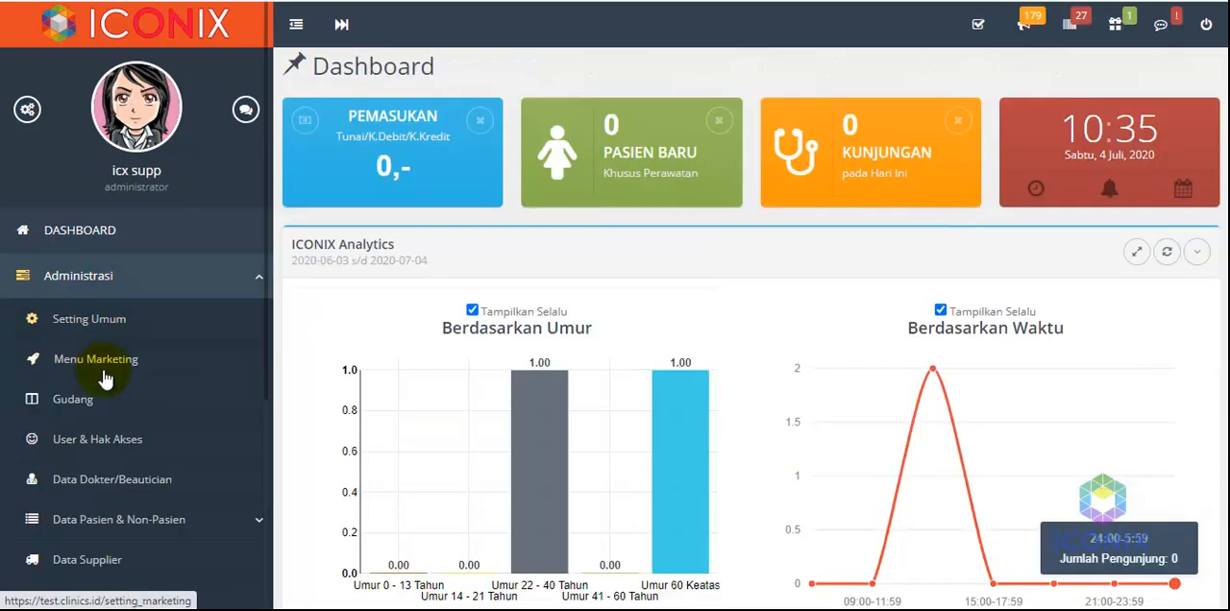
click(107, 398)
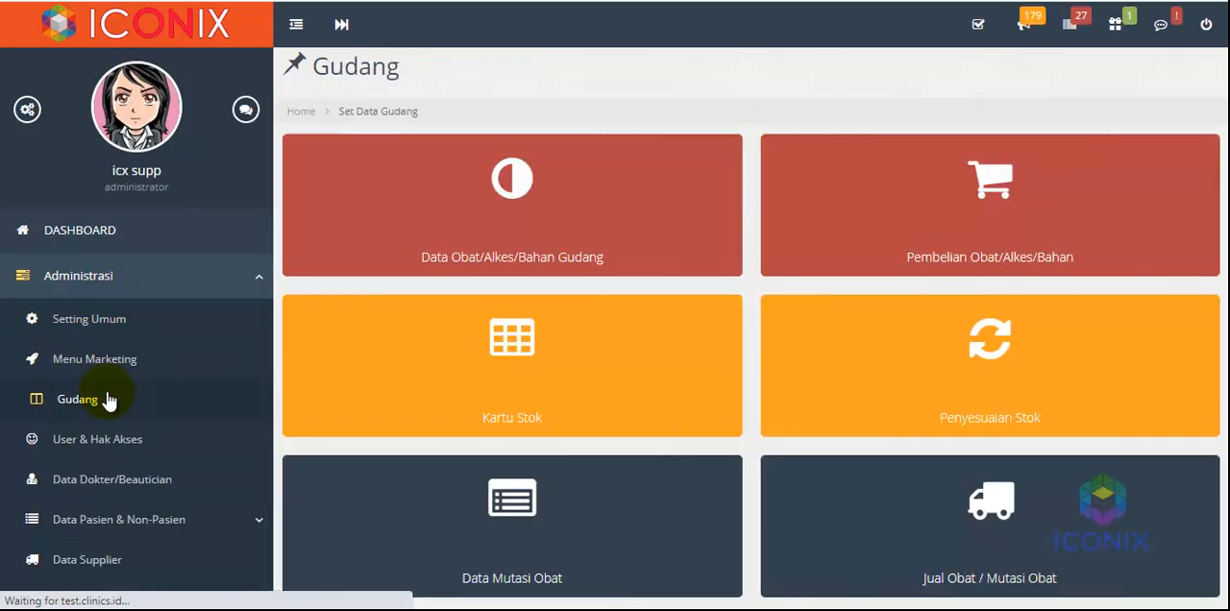
click(812, 231)
click(975, 199)
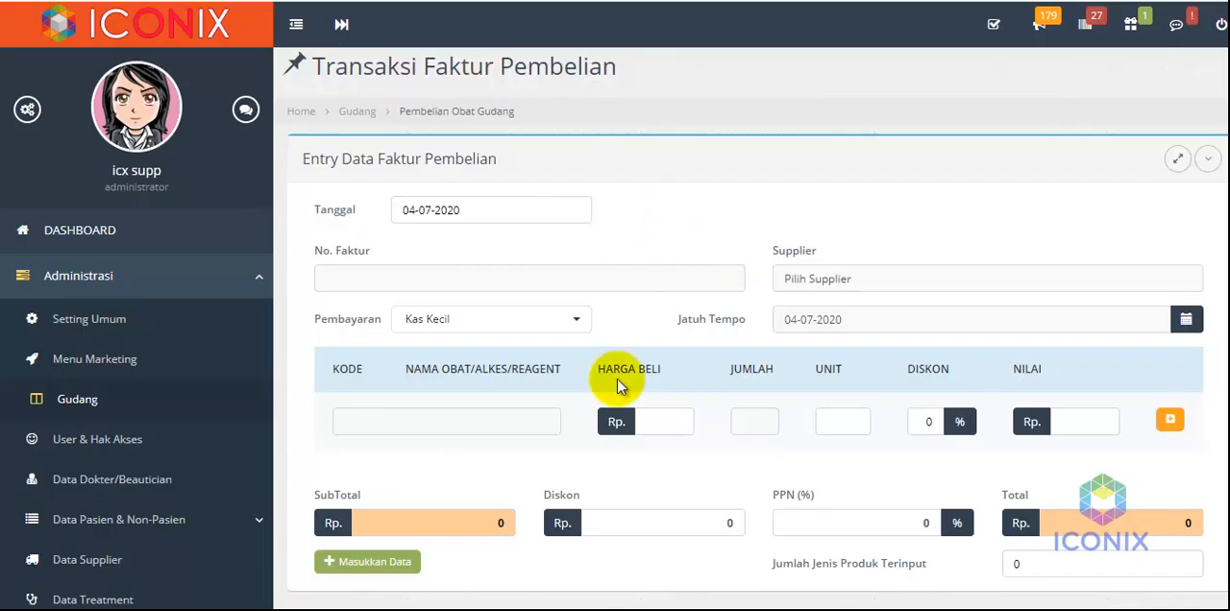
Enter the purchase invoice number and choose PT. RADIAN ELOK DISTRIVER as the supplier
click(411, 281)
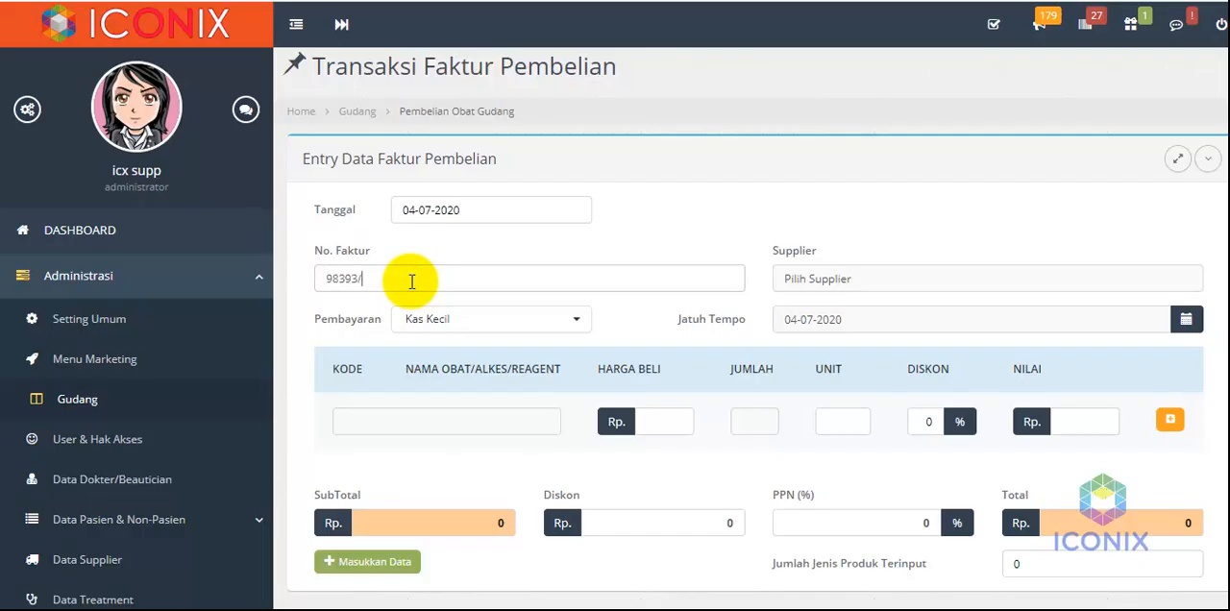
text(98393/OP/2020)
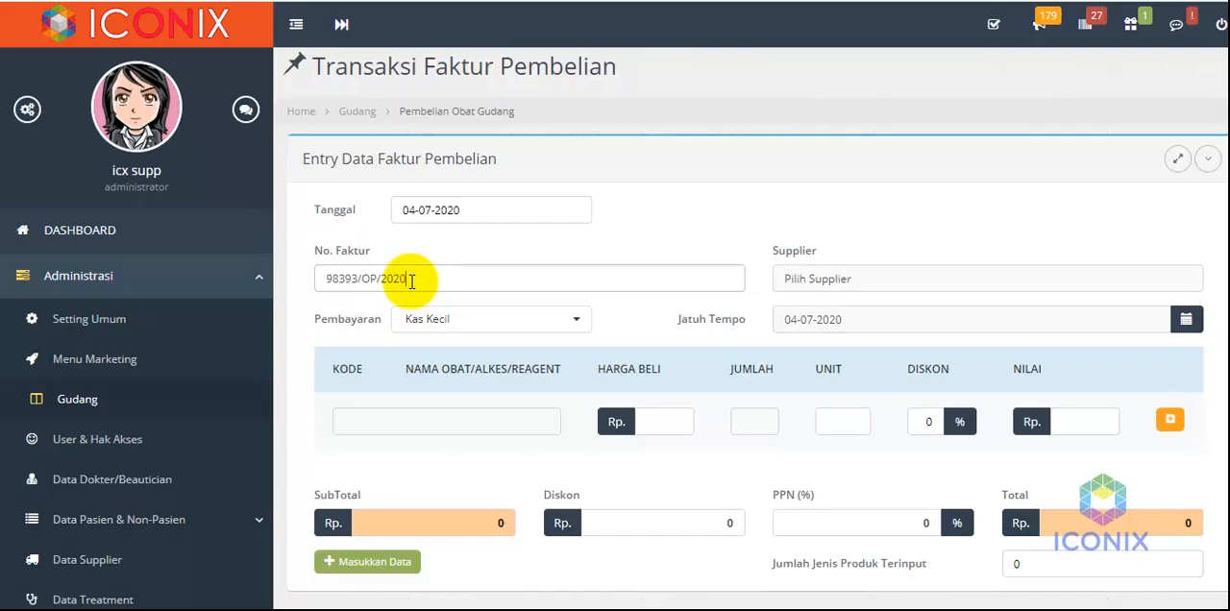
click(837, 279)
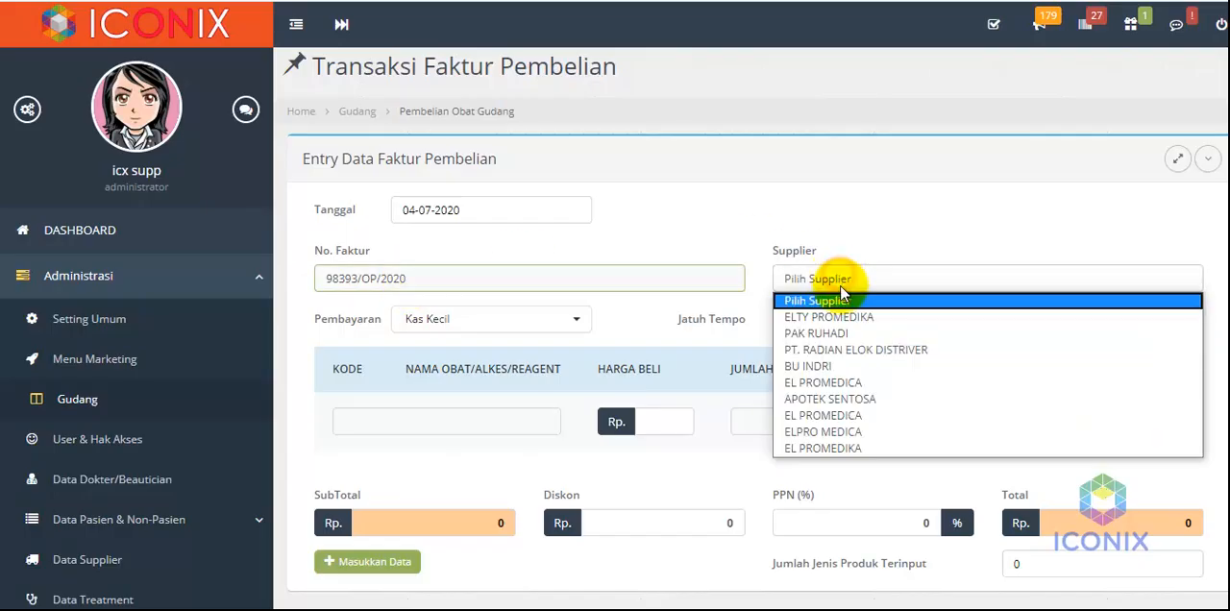
click(854, 353)
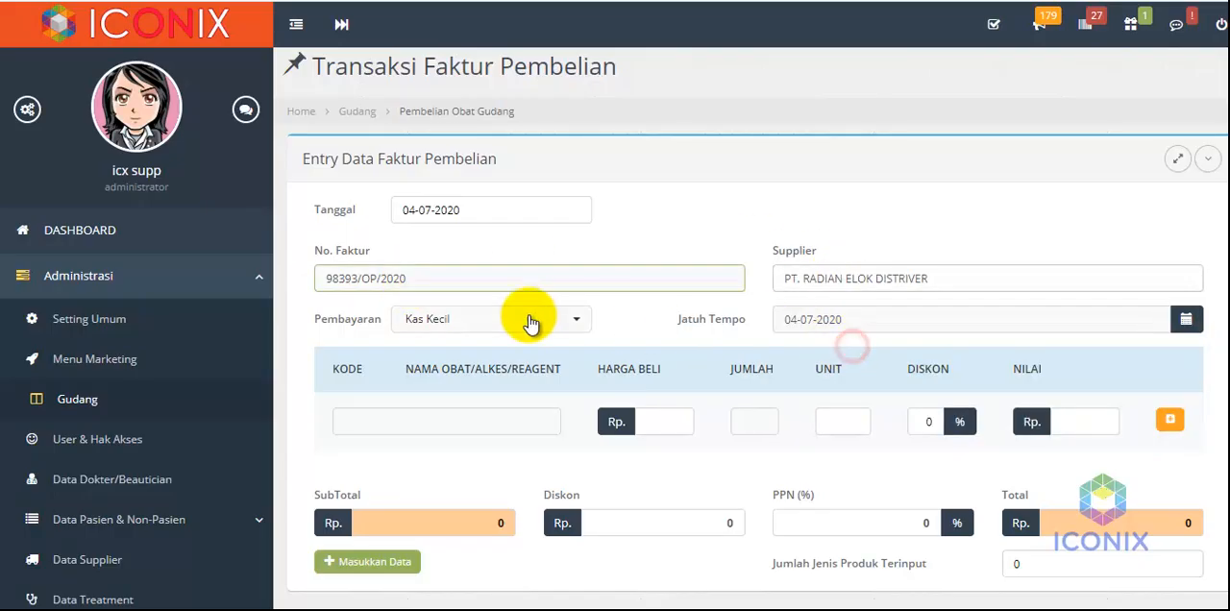
click(500, 320)
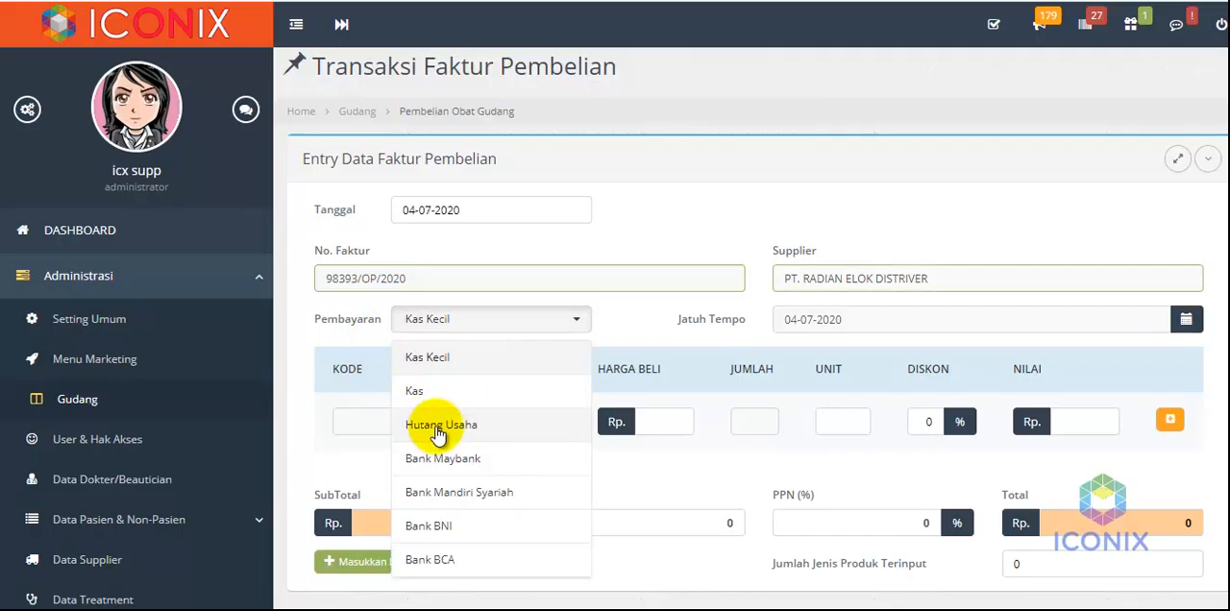
click(351, 319)
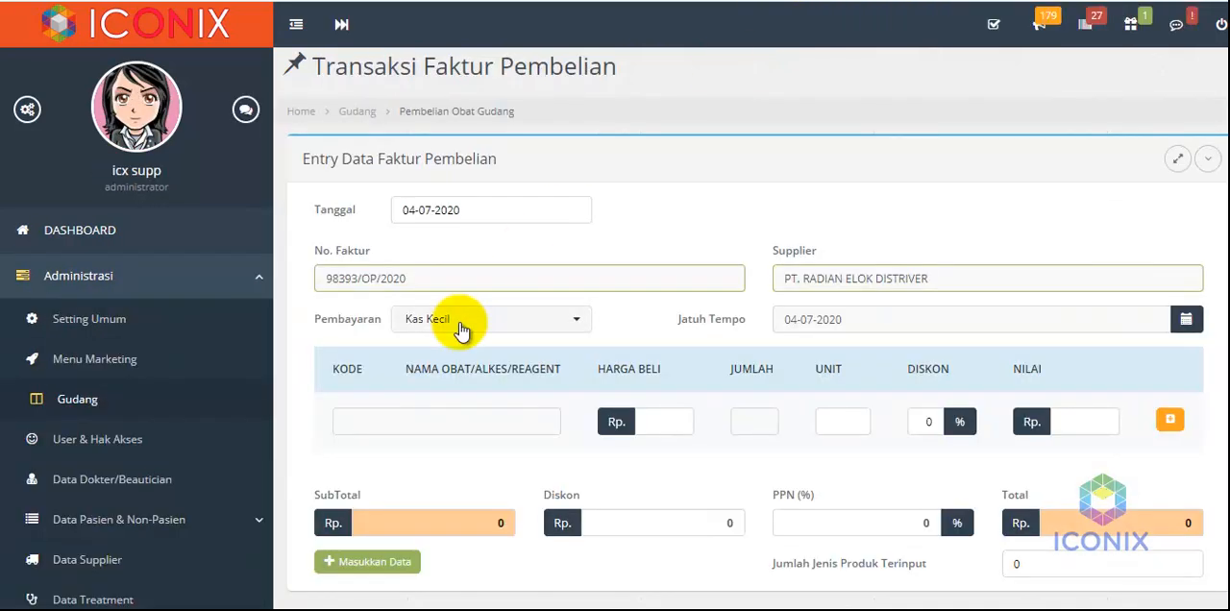
click(462, 325)
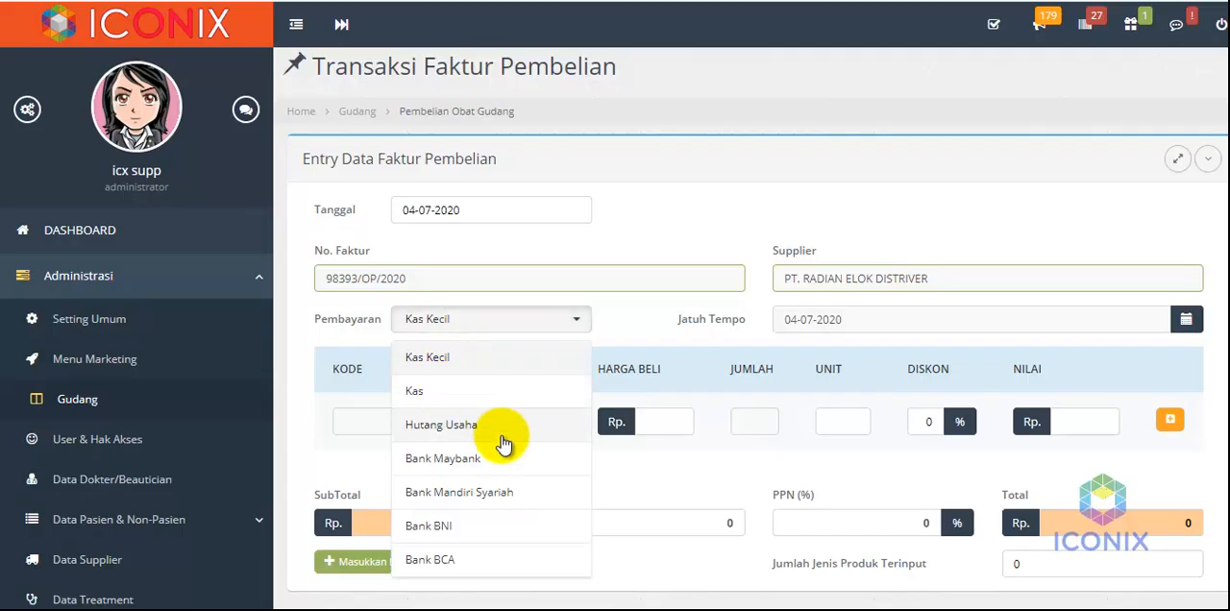
click(348, 335)
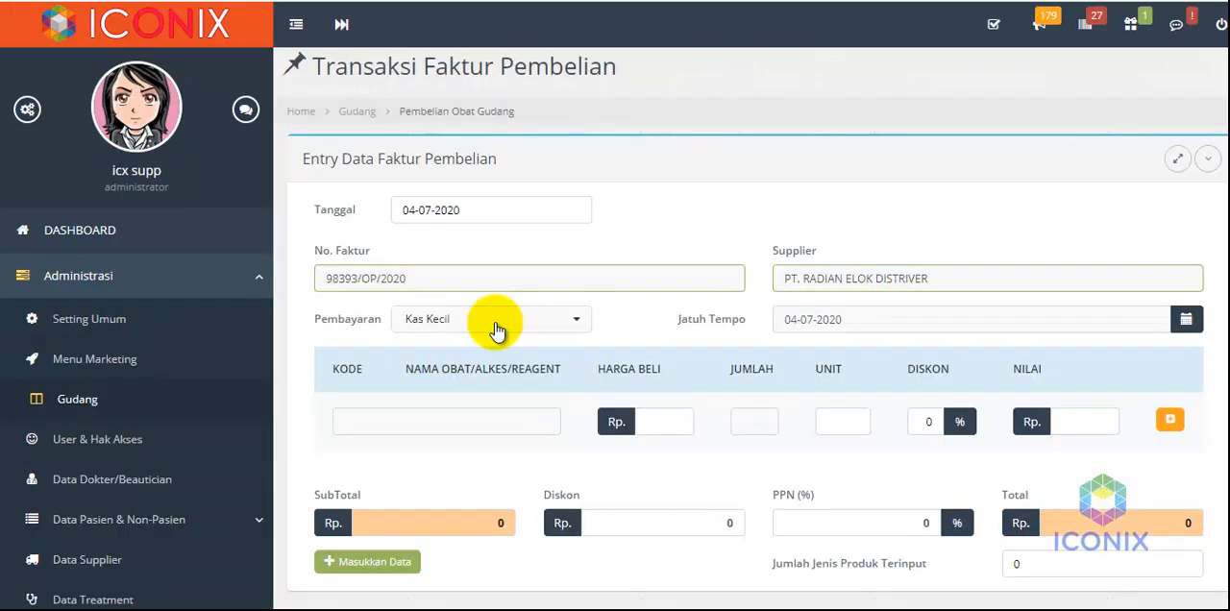
Set the purchase payment to Hutang Usaha with the due date 14-07-2020
click(490, 323)
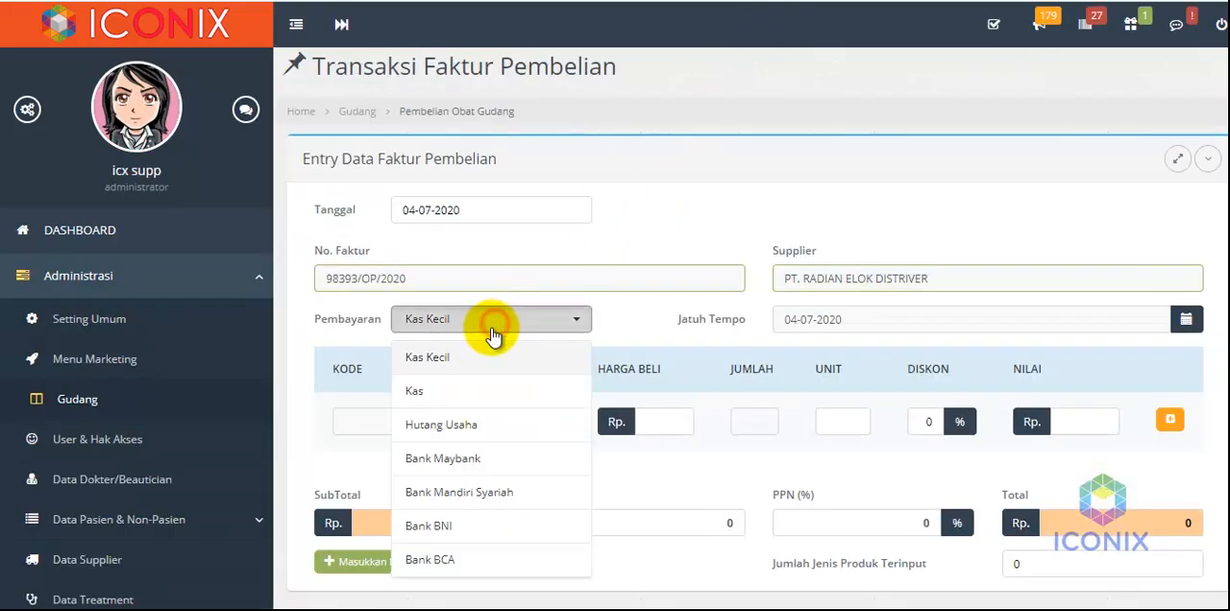
click(445, 430)
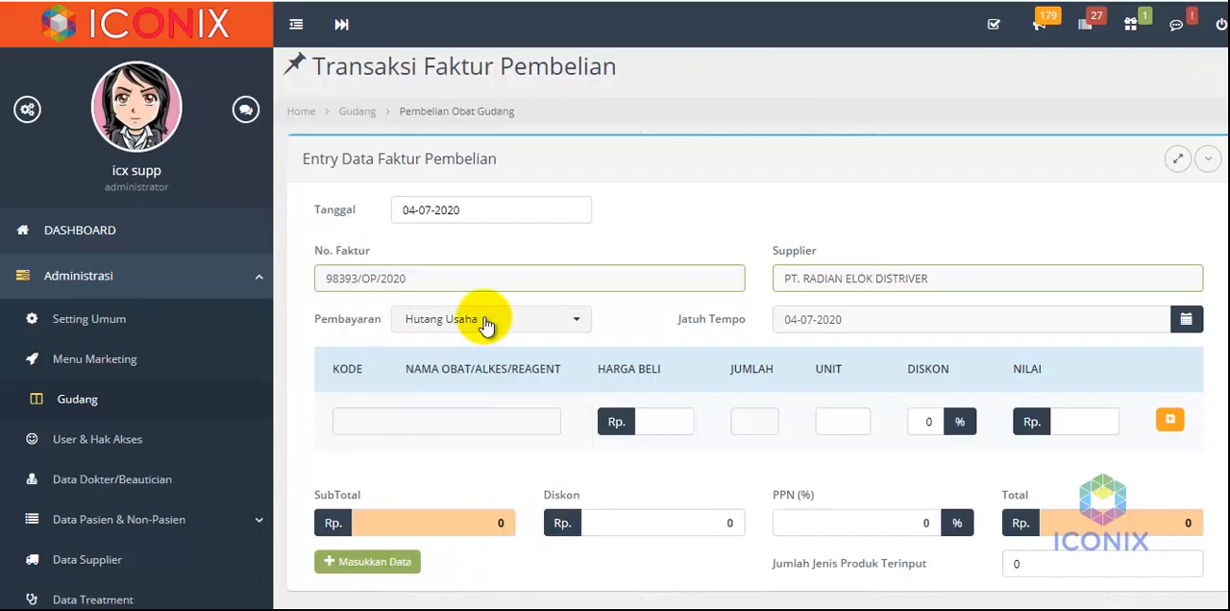
click(786, 320)
drag(788, 320, 781, 320)
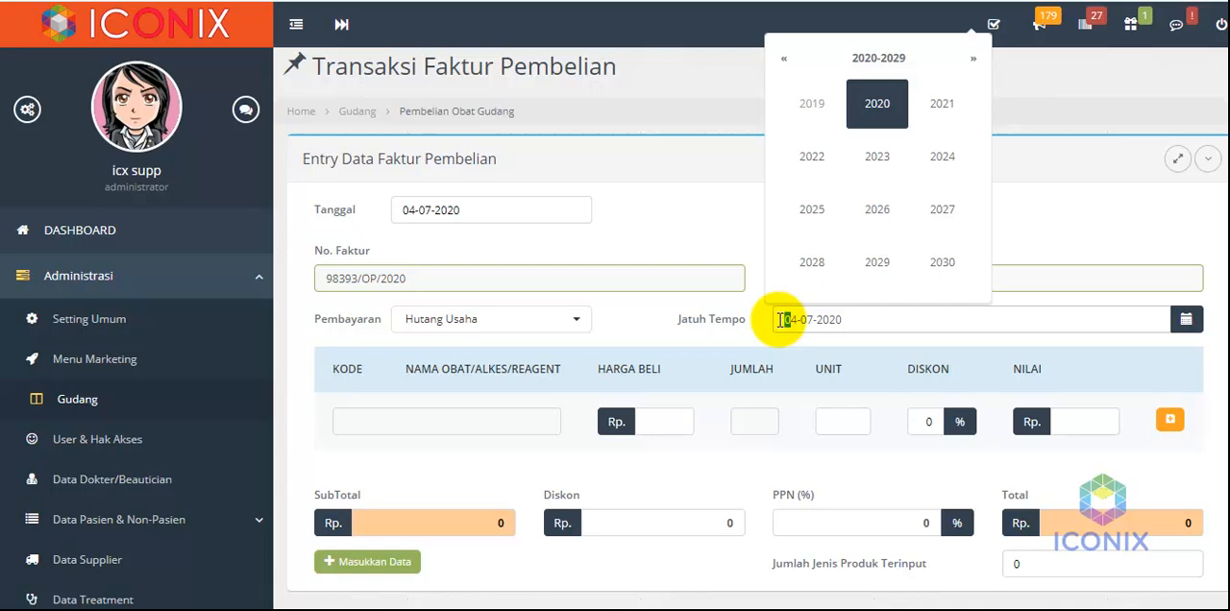
click(636, 313)
Add ACNE CARE PLUS to the invoice at a purchase price of Rp 100000, quantity 10, unit Botol
click(435, 427)
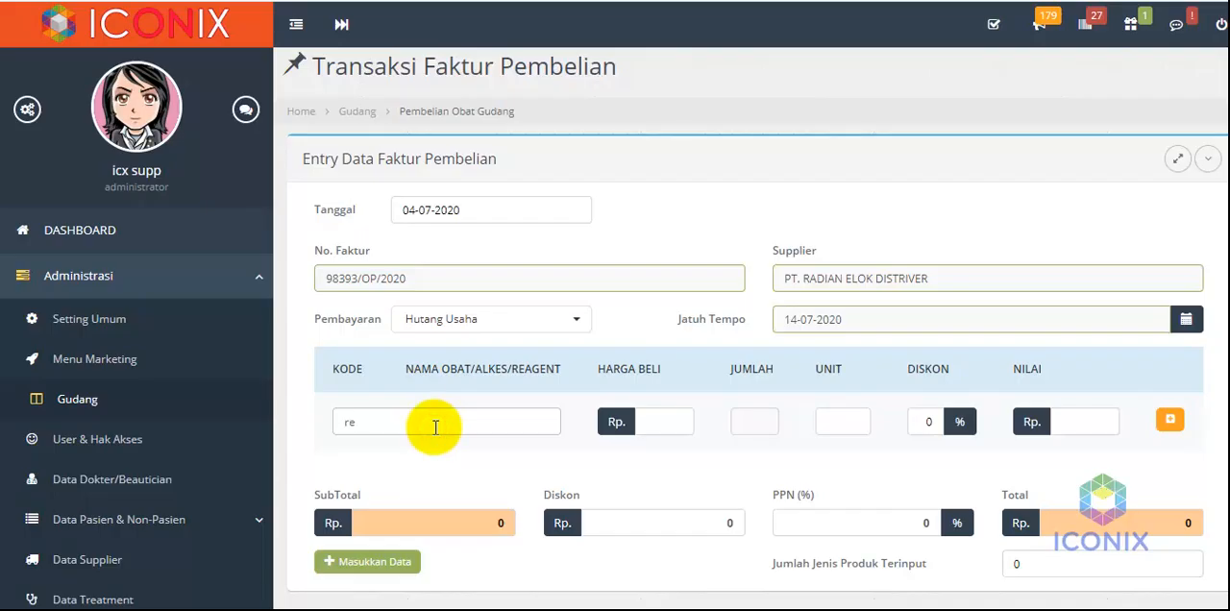
click(437, 452)
click(663, 428)
text(100000)
click(751, 413)
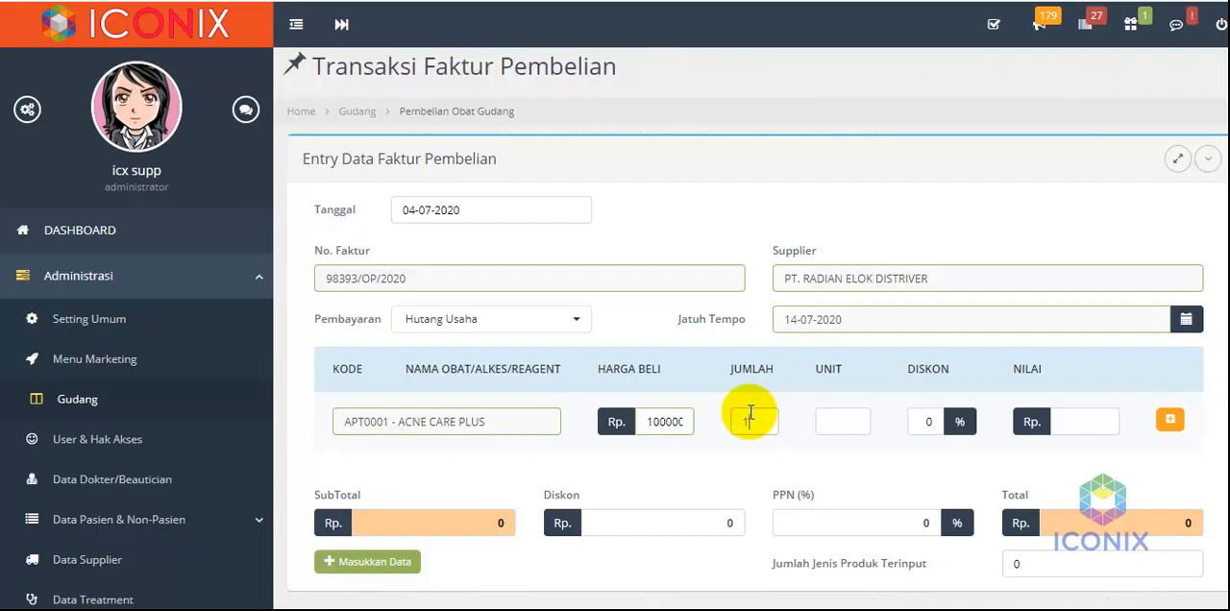
text(10)
click(868, 415)
click(1062, 421)
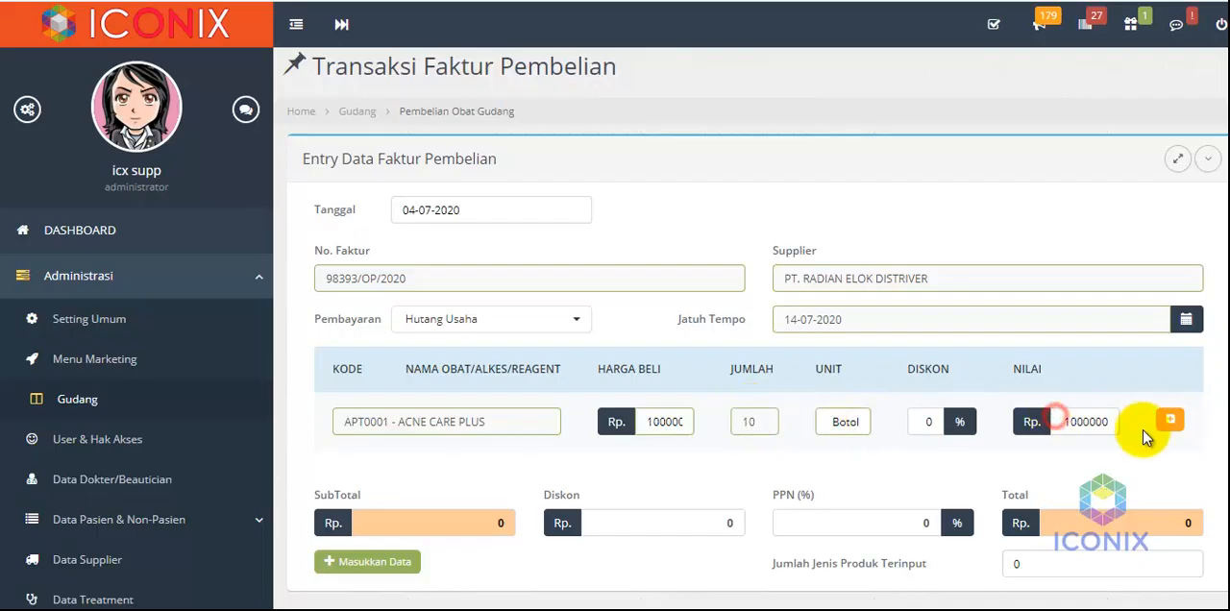
click(1170, 419)
Apply 10% PPN to the purchase and save the invoice
scroll(982, 466, down, 1)
click(852, 525)
text(1)
click(1104, 524)
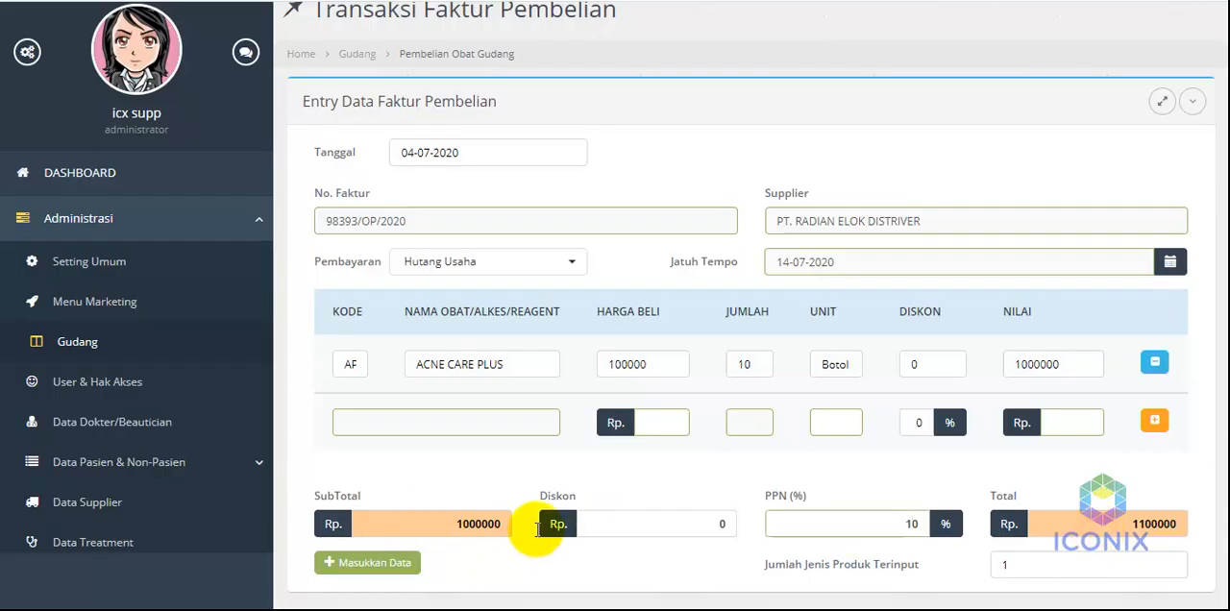
click(375, 568)
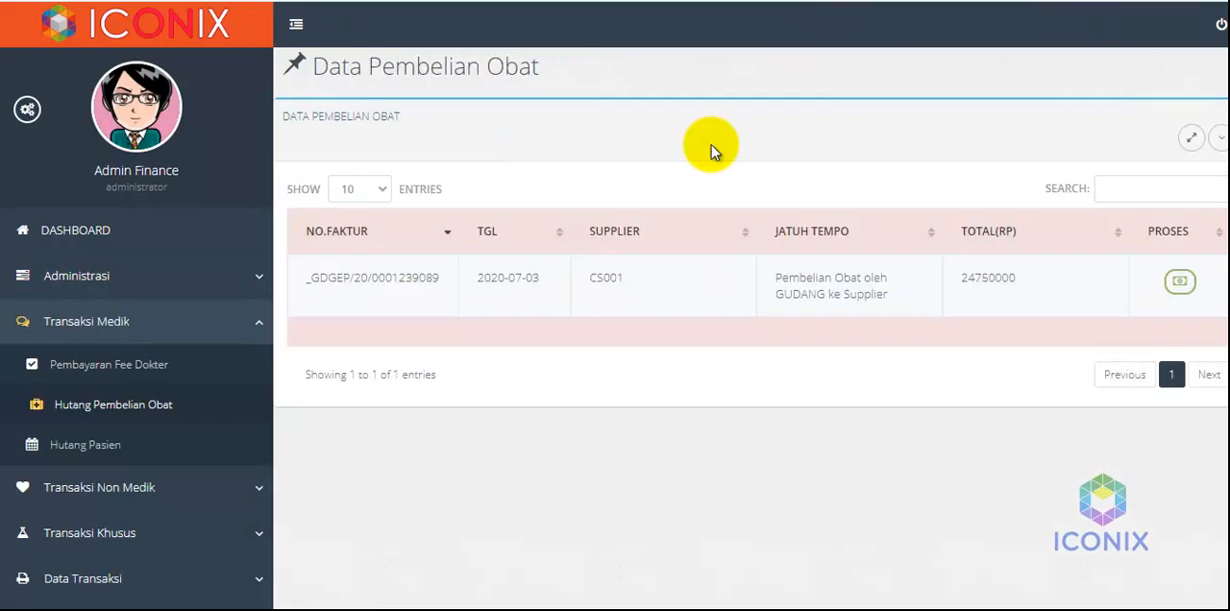
Reload the finance side's drug purchase debt list and check the new invoice's Jatuh Tempo entry
click(120, 408)
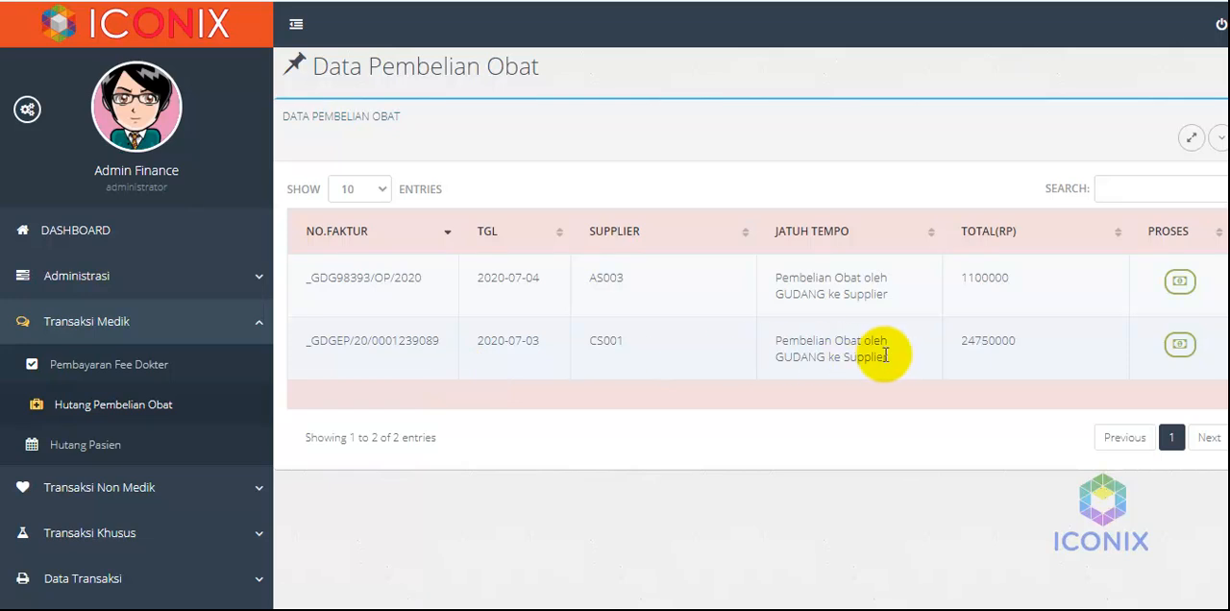
drag(890, 296, 781, 266)
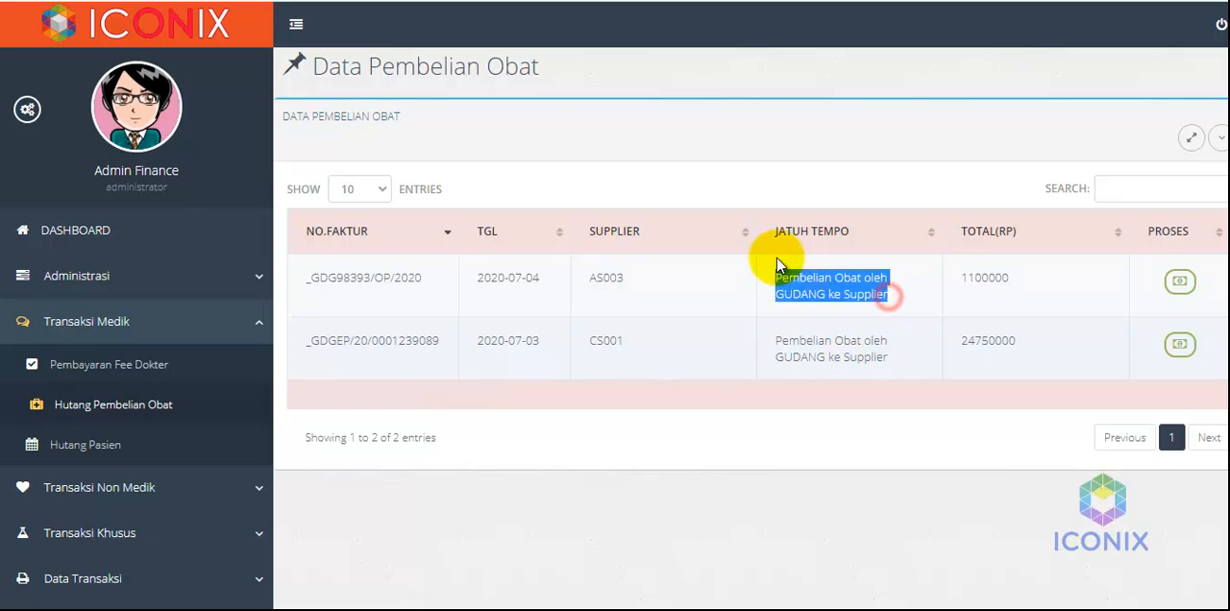
click(735, 183)
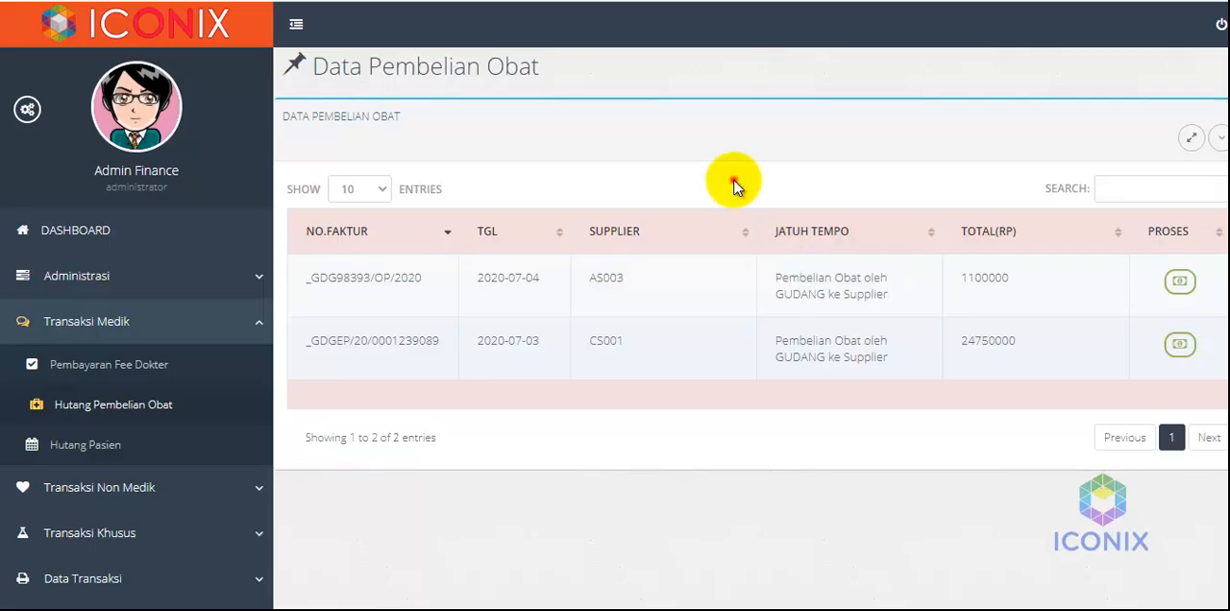
Open the medical transaction journal data and locate the new drug purchase's journal entry
click(118, 321)
click(93, 454)
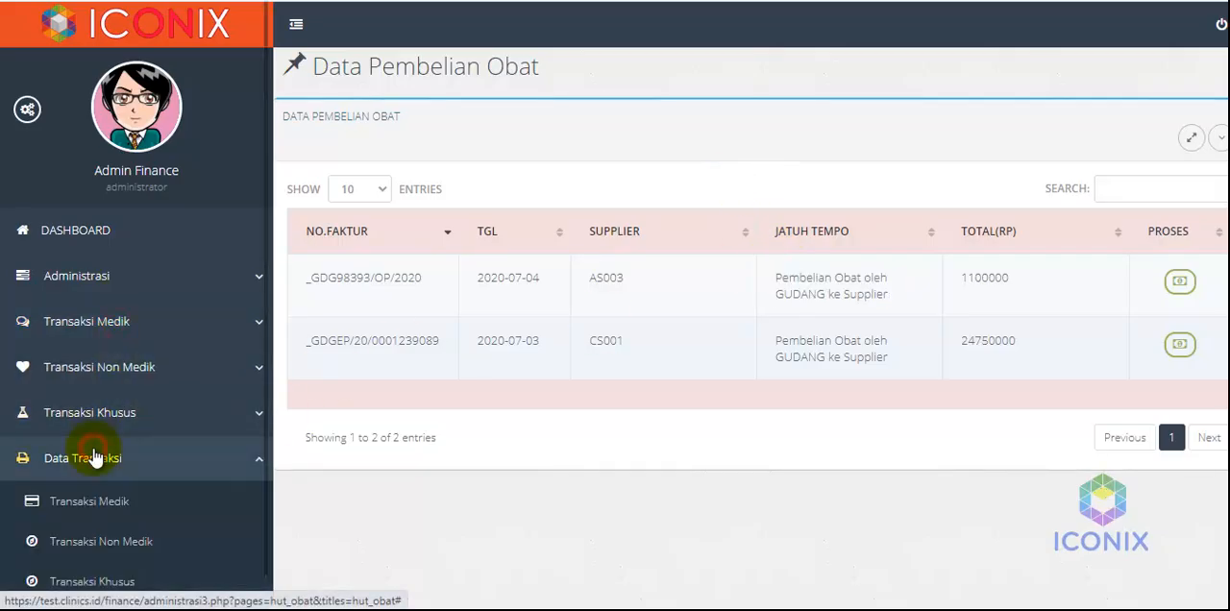
click(95, 506)
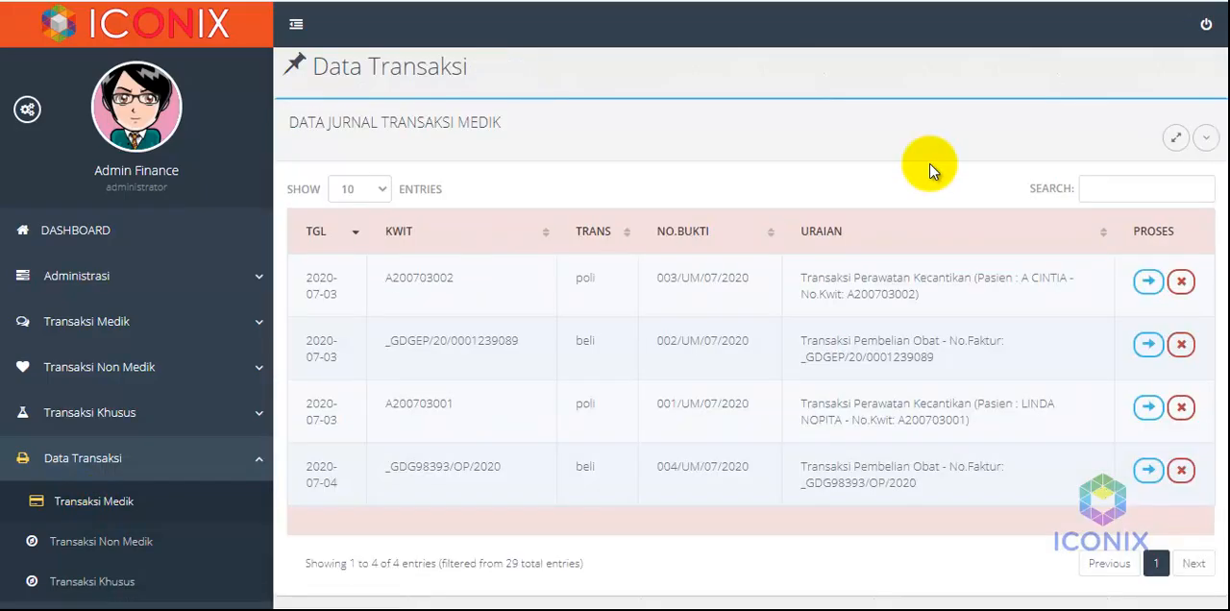
drag(918, 488, 800, 471)
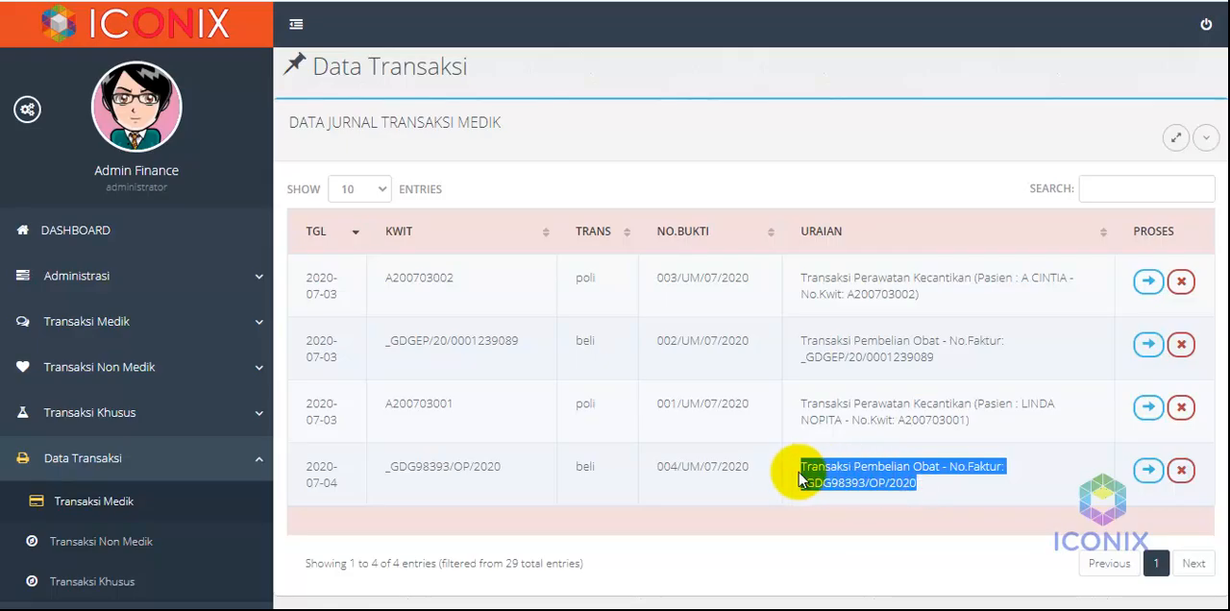
click(937, 498)
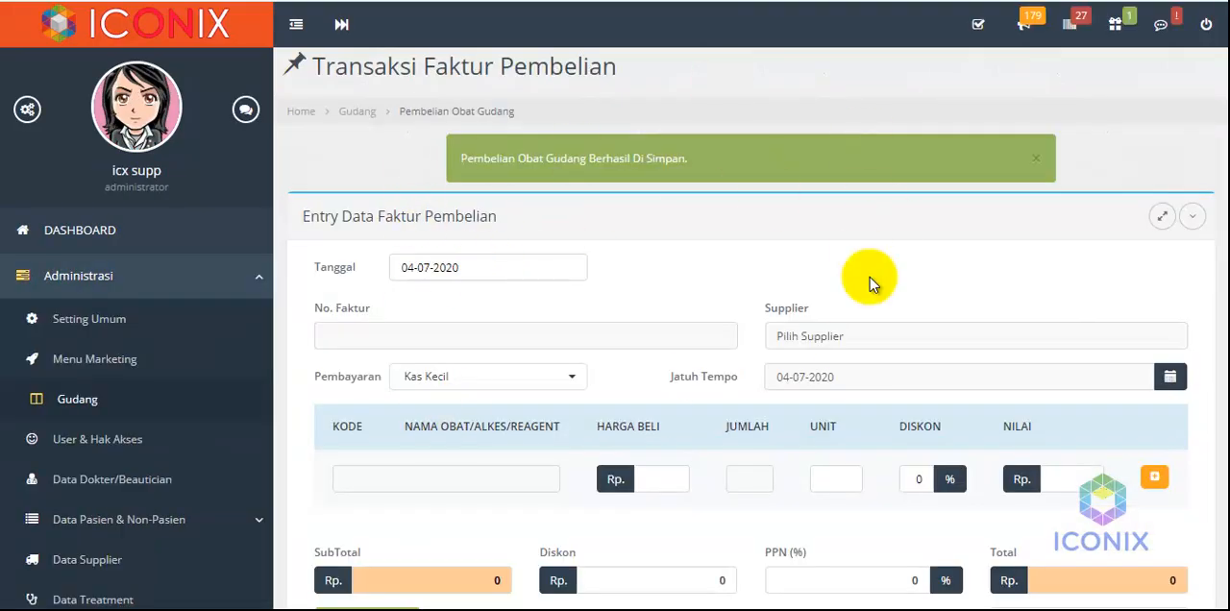
Set the purchase invoice's payment method to Hutang Usaha
scroll(202, 524, down, 2)
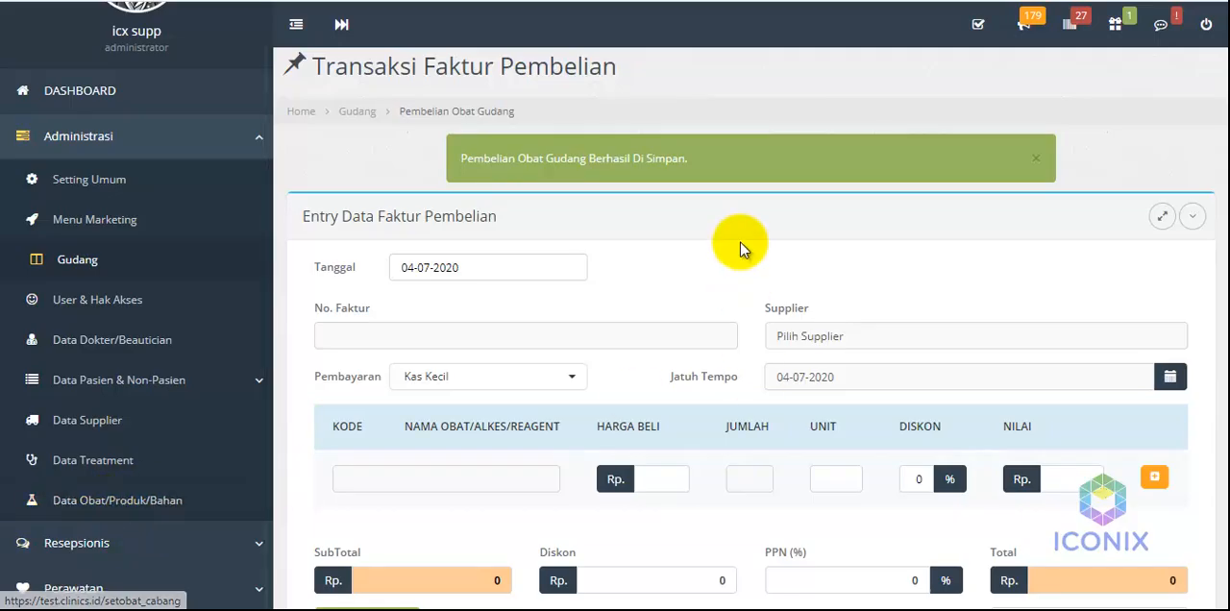
scroll(730, 252, down, 1)
click(450, 323)
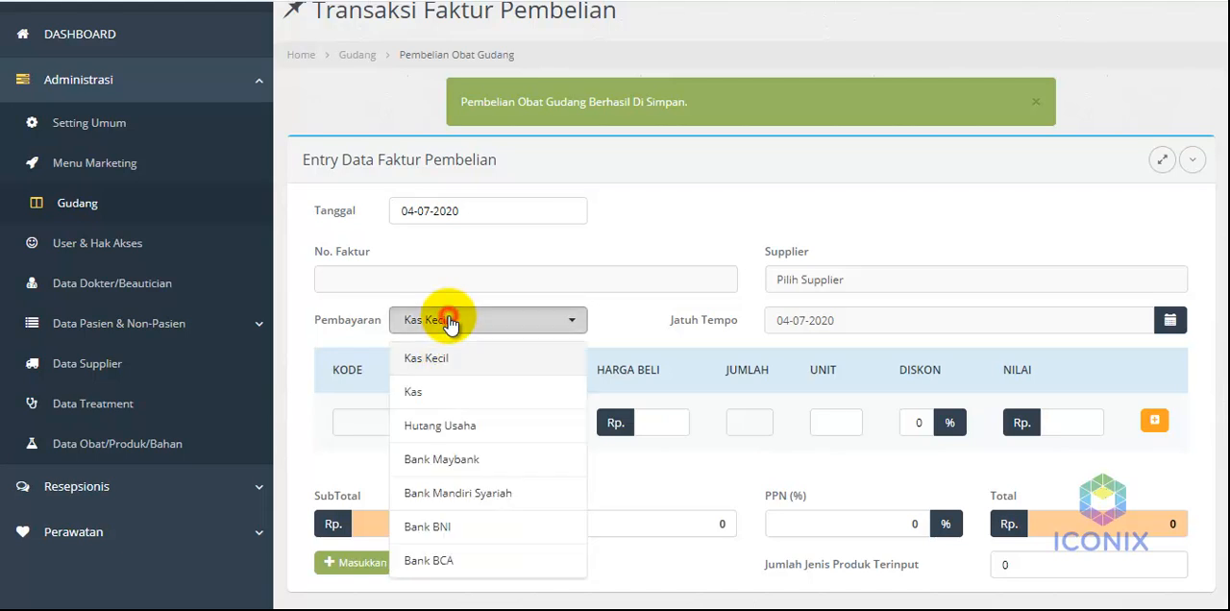
click(439, 423)
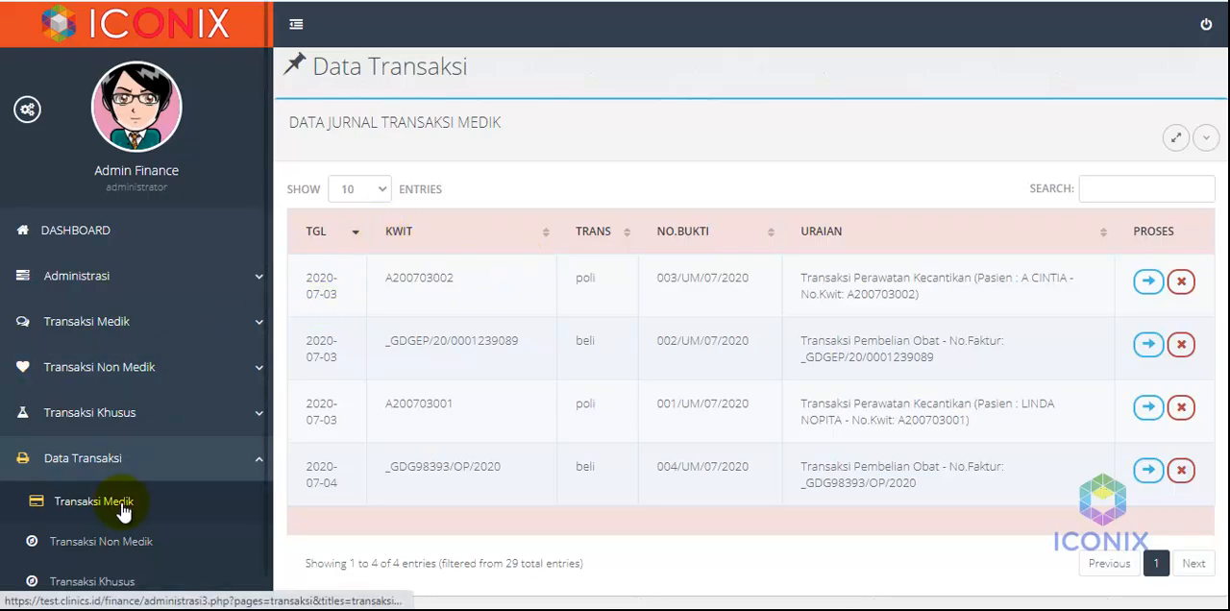
Look over the finance side's medical transaction entries and the payment options offered on the purchase invoice form
click(120, 327)
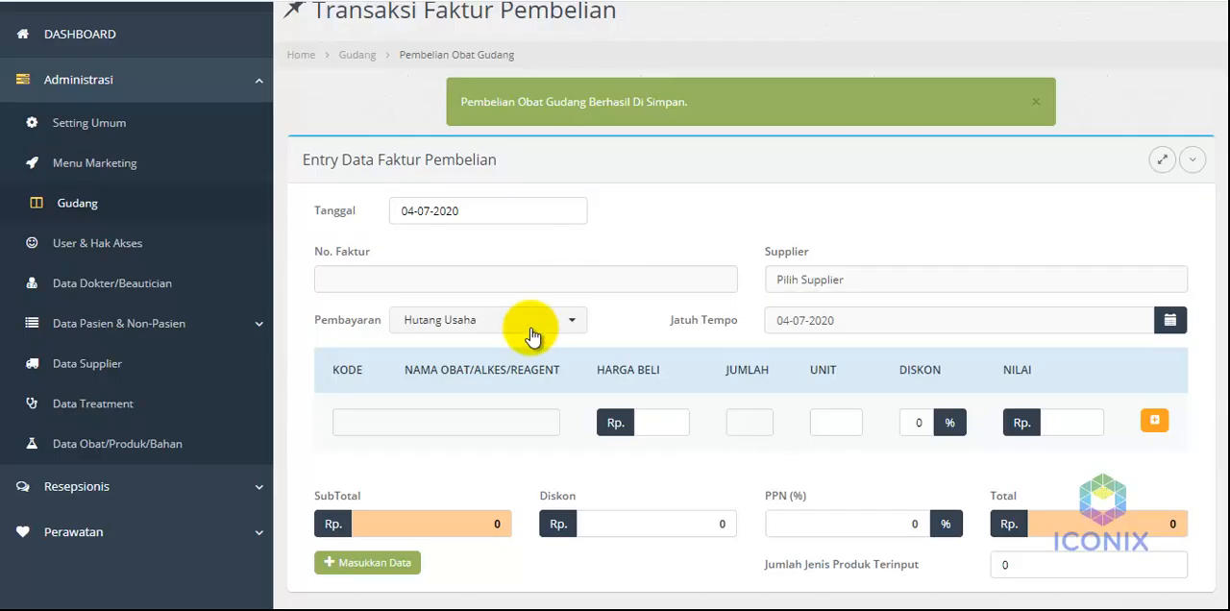
click(525, 326)
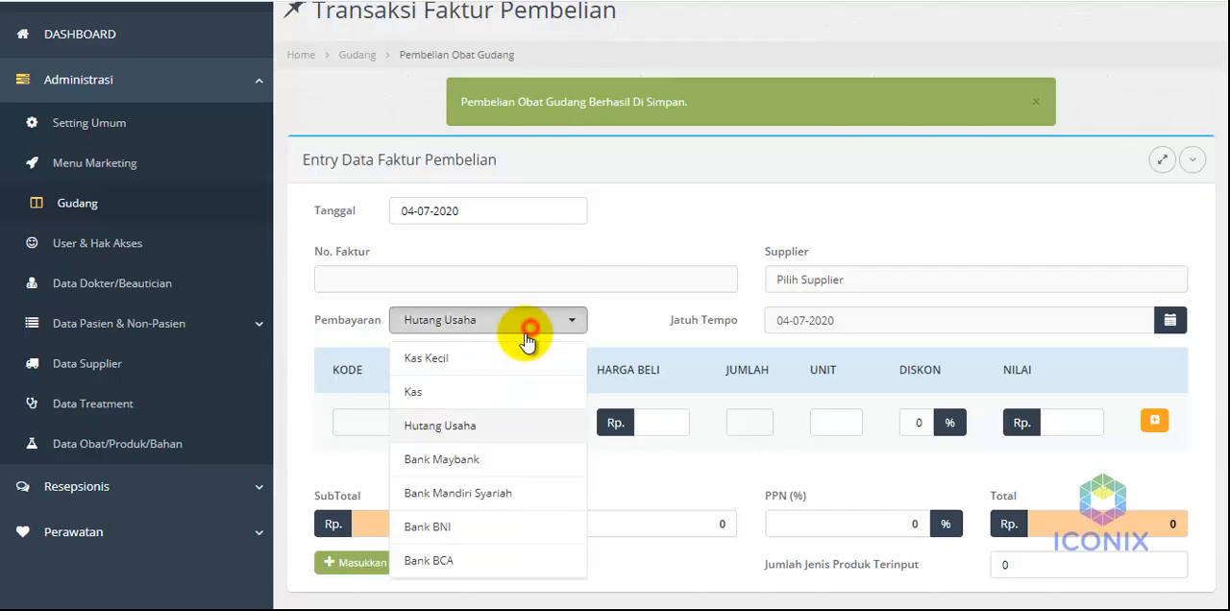
click(623, 259)
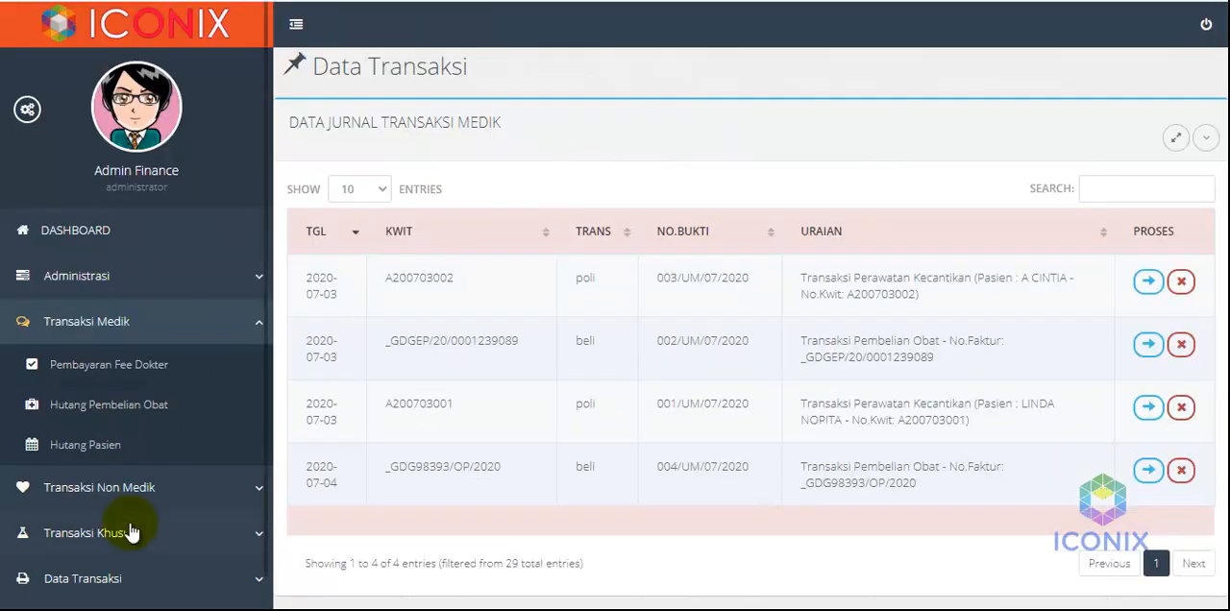
Open the journal entry of the 2020-07-04 drug purchase and examine its Hutang Usaha line and amount
click(120, 581)
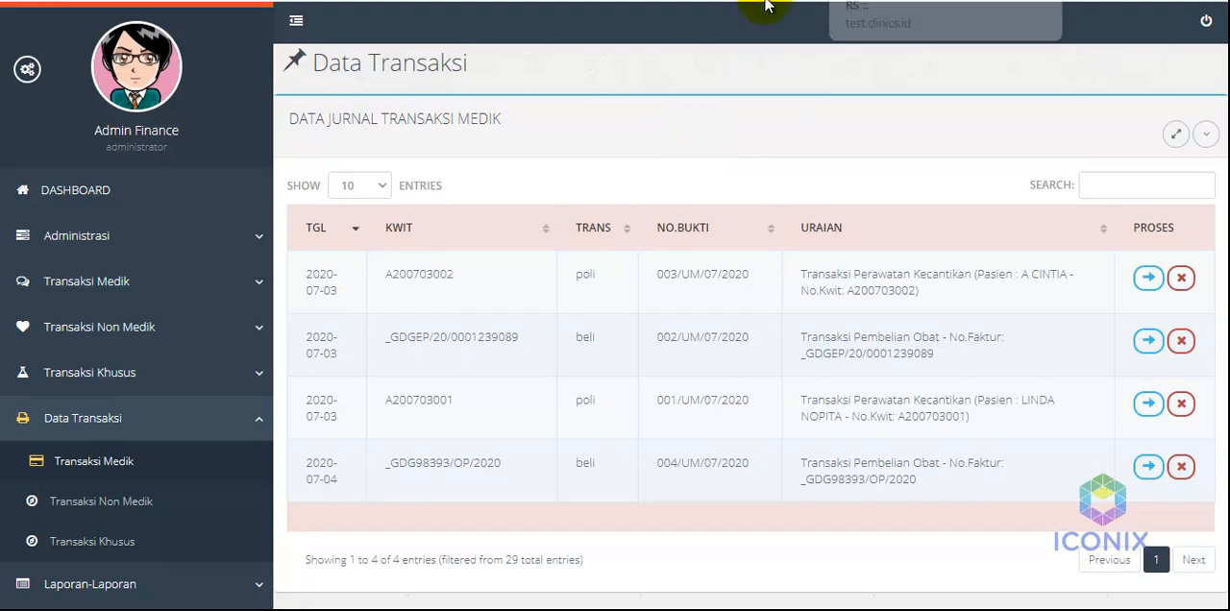
click(858, 1)
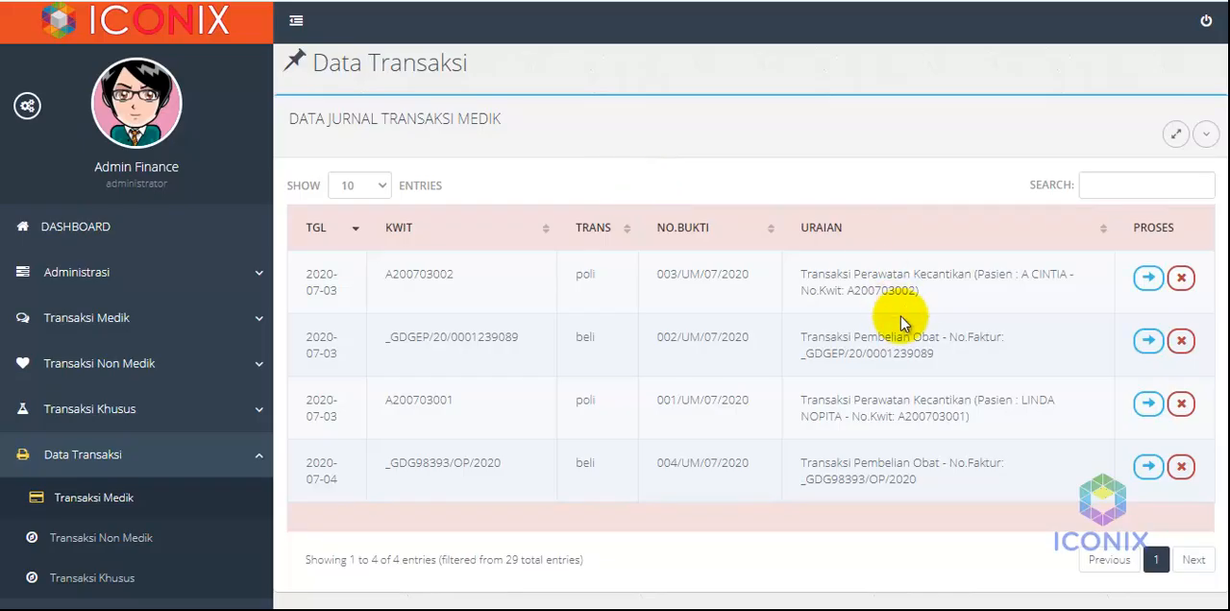
click(1151, 467)
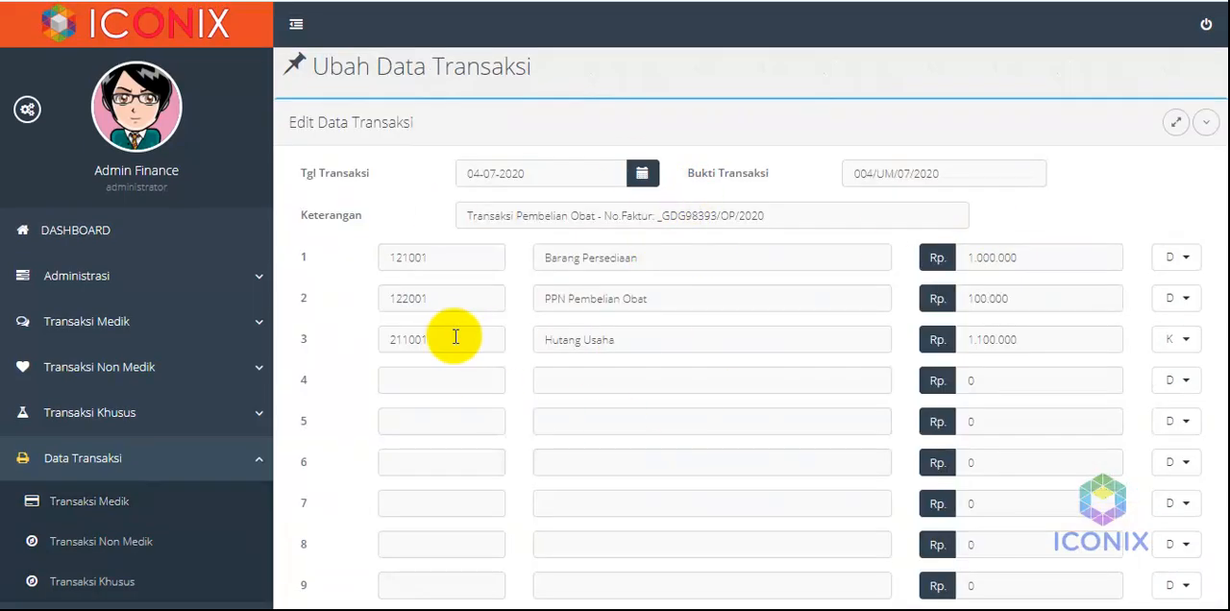
drag(623, 338, 532, 339)
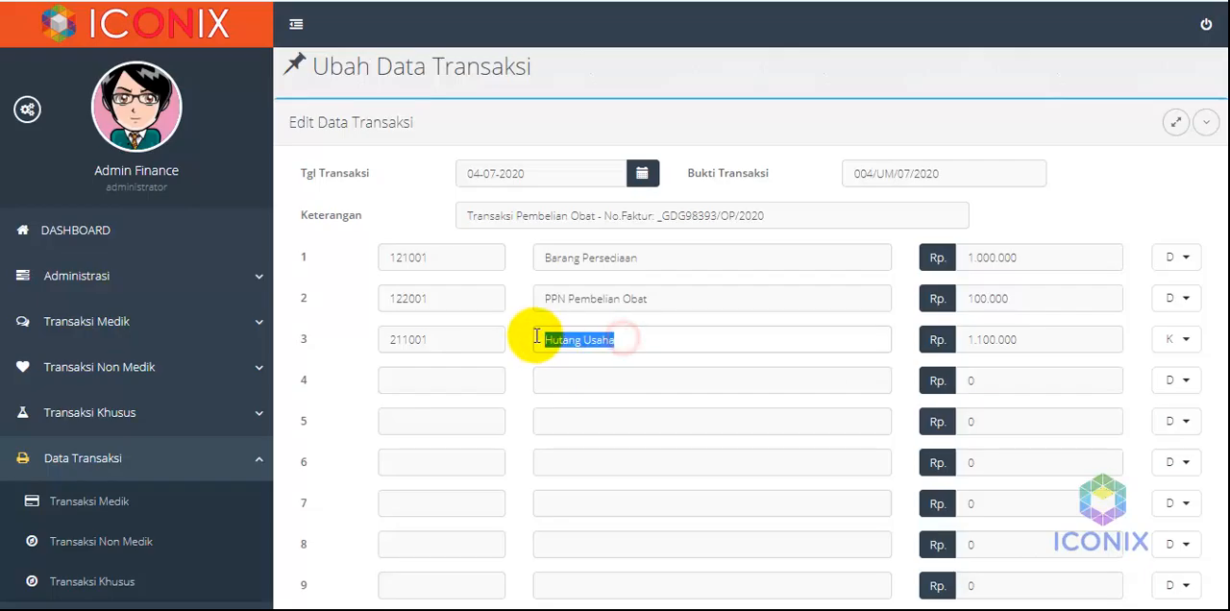
click(640, 342)
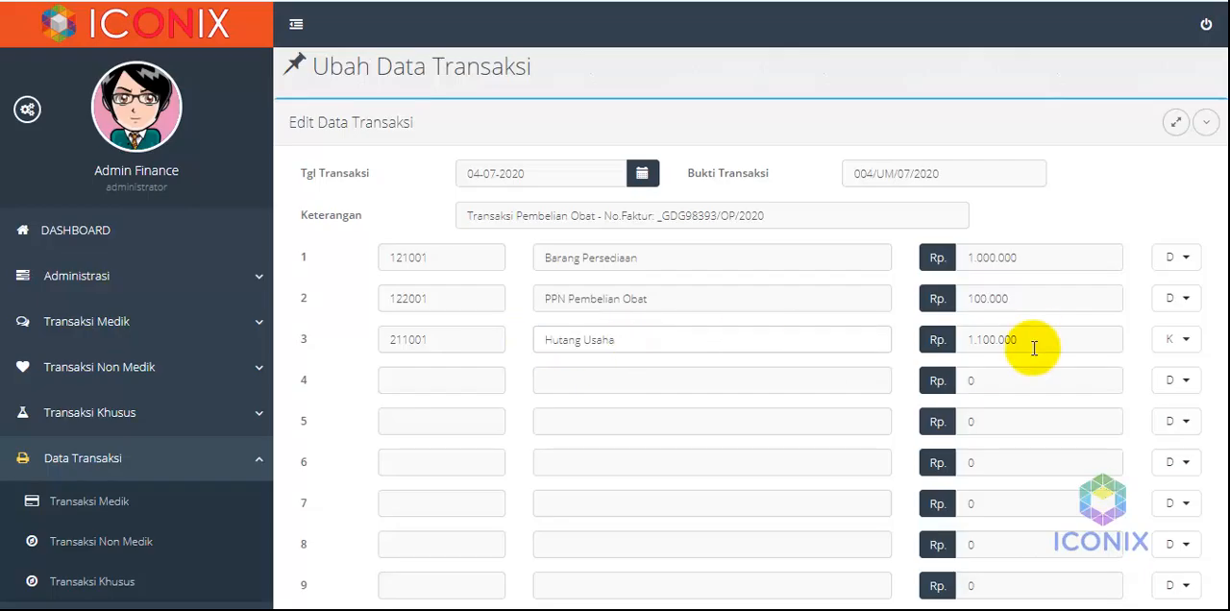
click(1059, 227)
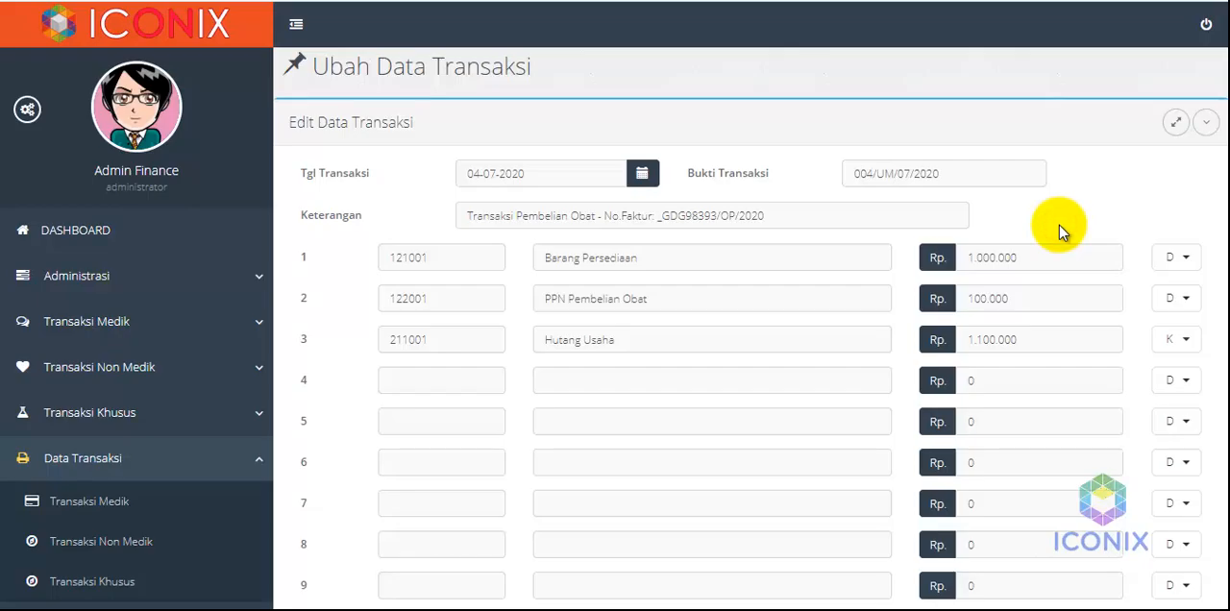
Open the payment form for the 2020-07-04 invoice in the drug purchase debts and check its total payment
click(119, 327)
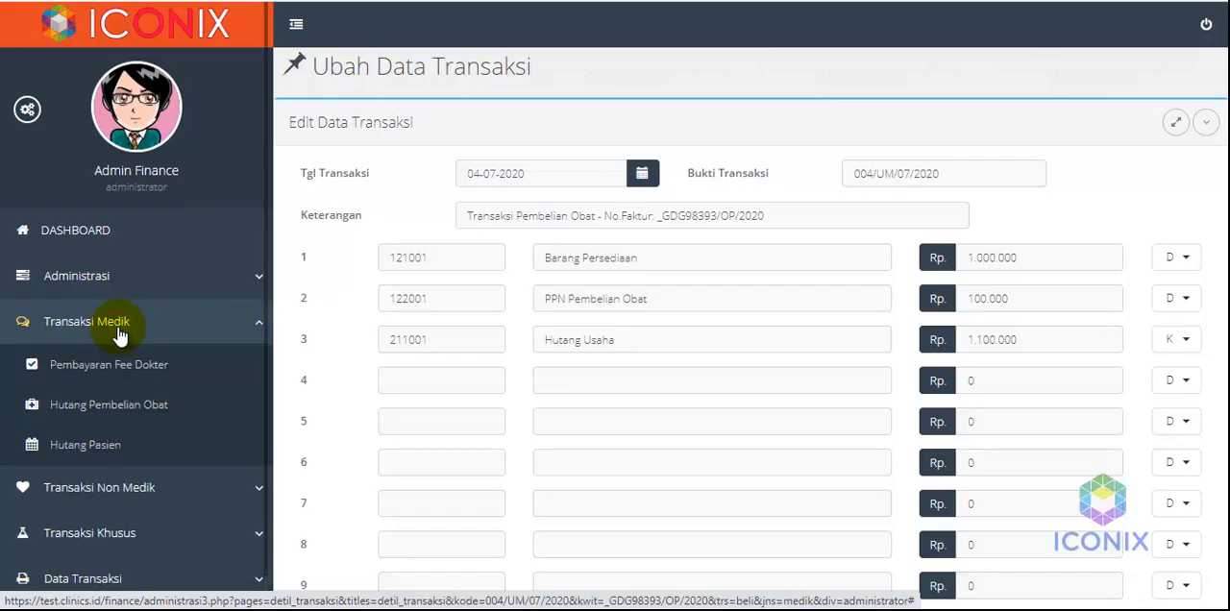
click(81, 408)
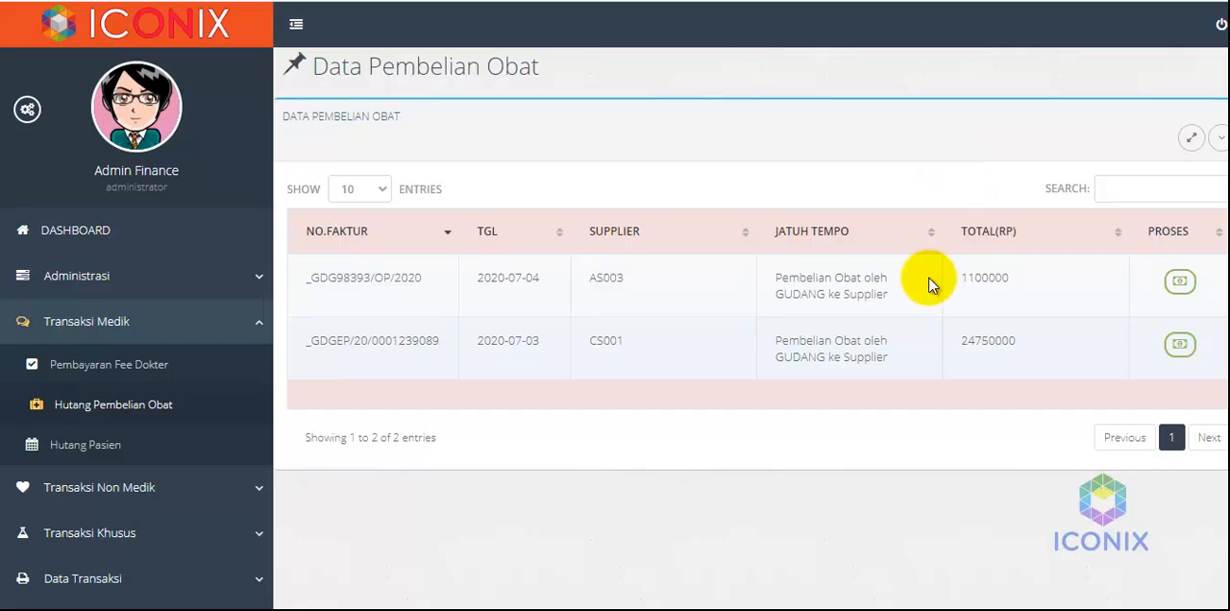
click(1180, 283)
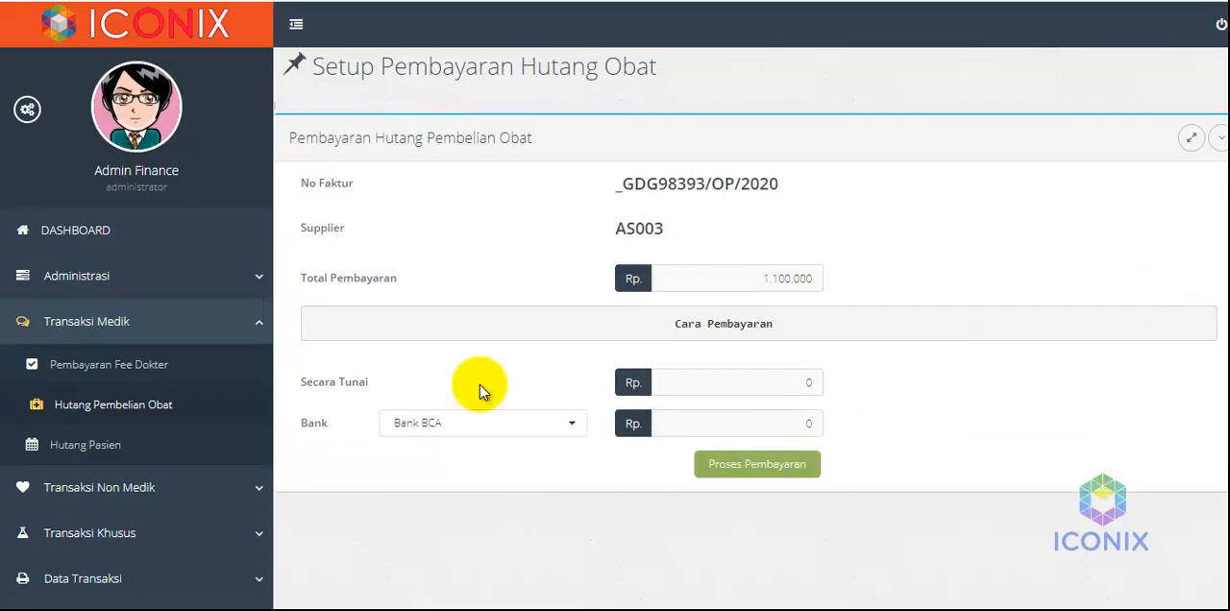
drag(732, 278, 820, 279)
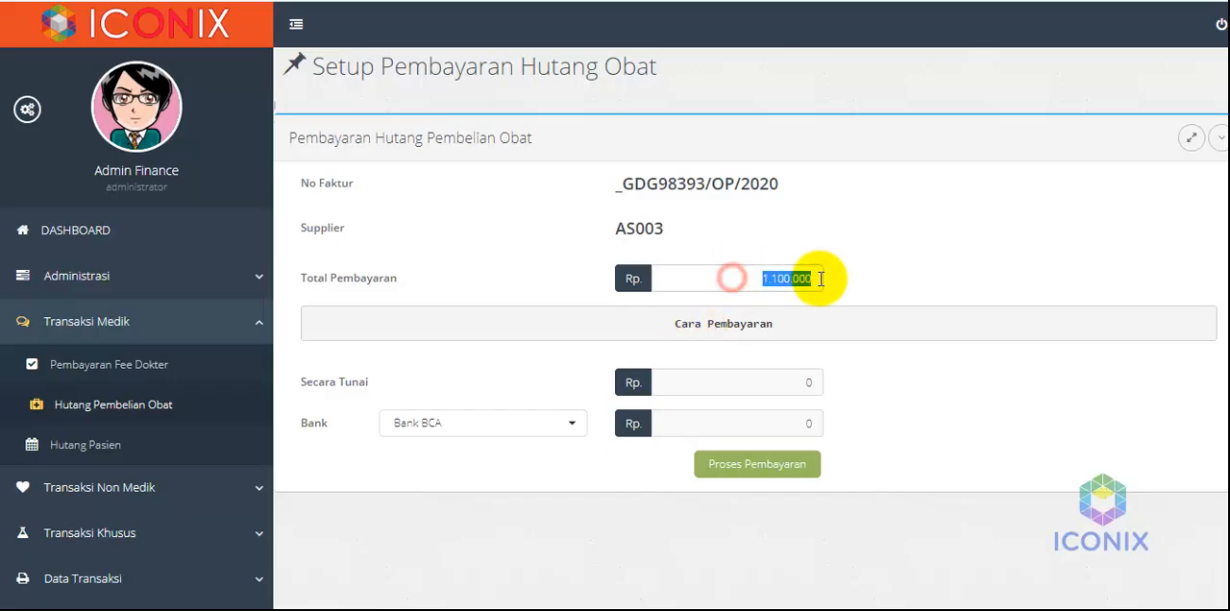
click(879, 263)
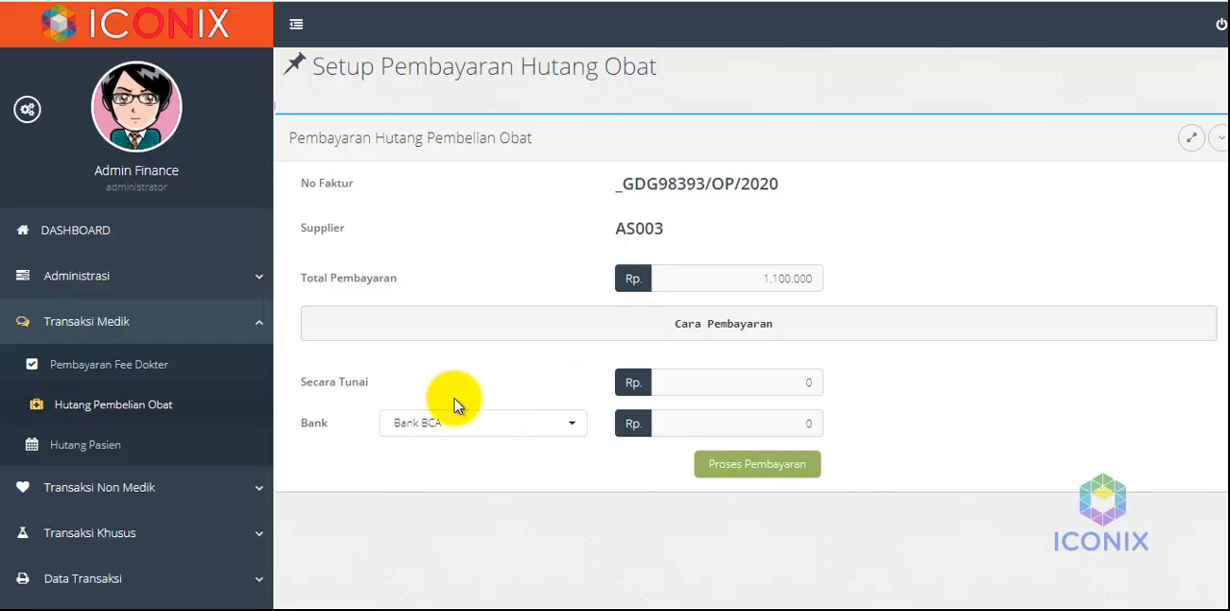
Enter a bank payment of Rp 1.100.000 through Bank BCA for the drug purchase debt
click(492, 424)
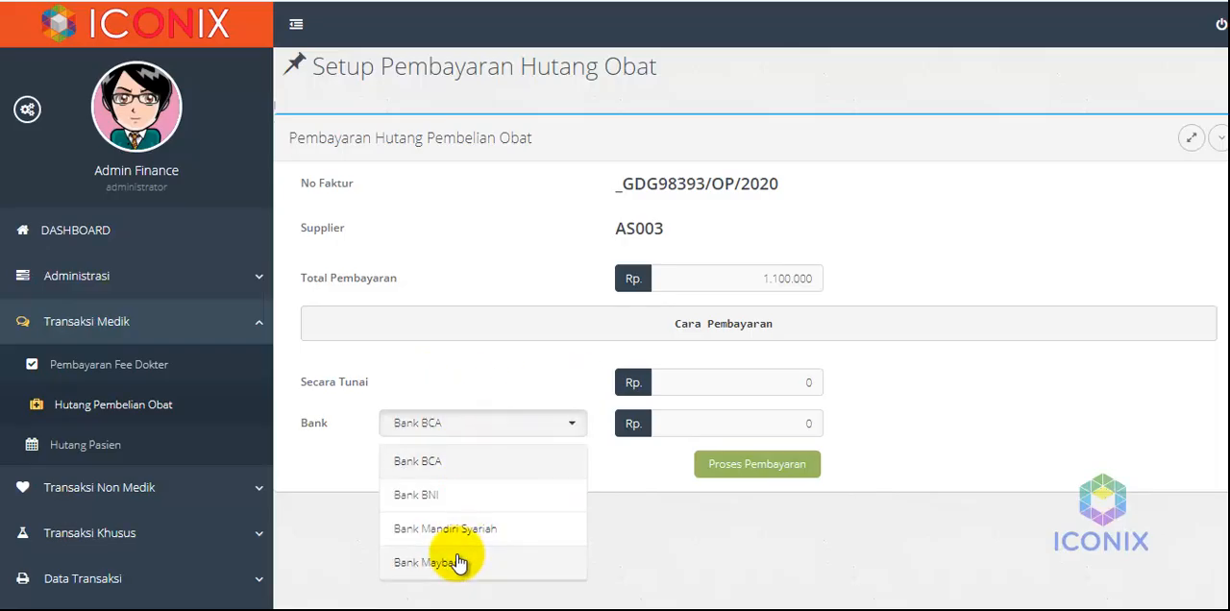
click(444, 495)
click(740, 421)
text(1.100.000)
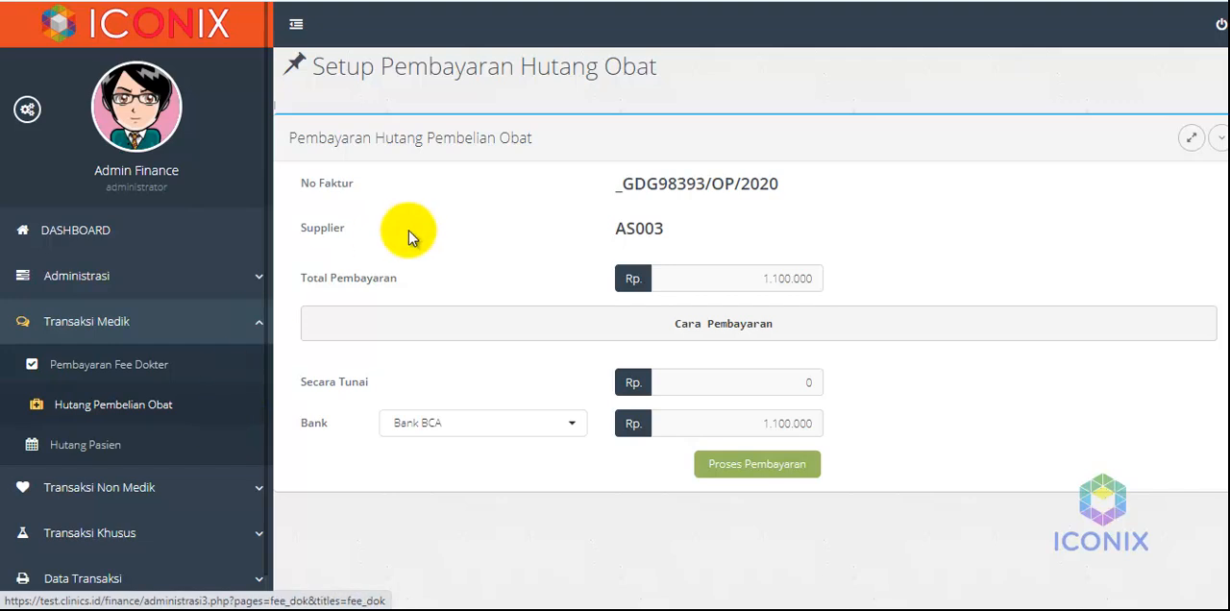
Open the list of patient treatment debts
click(105, 445)
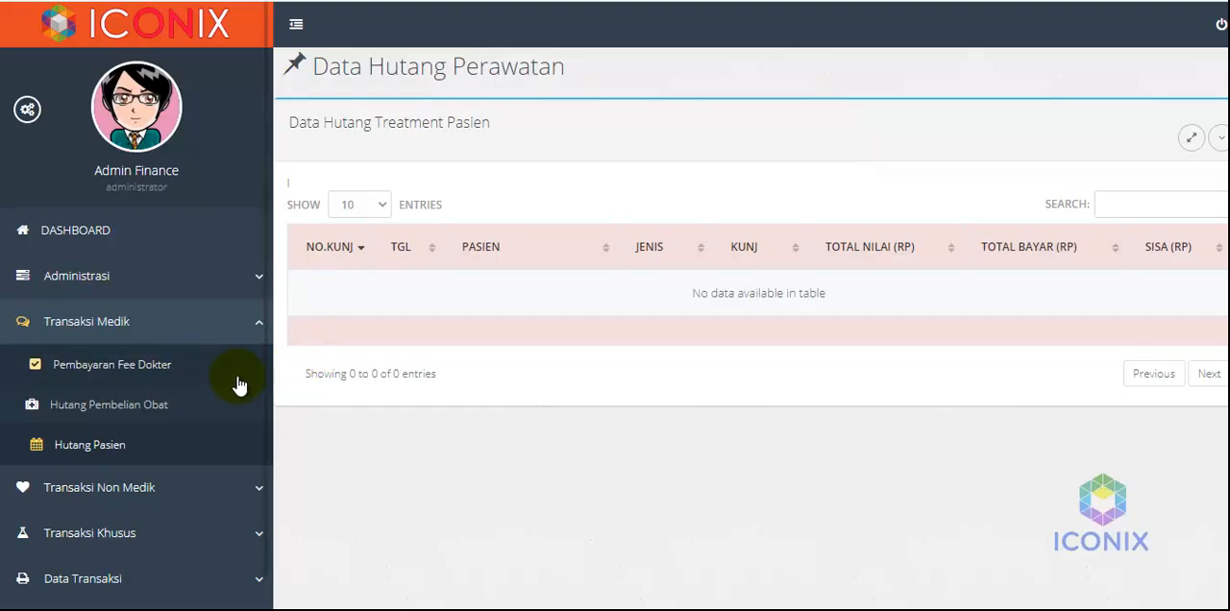
Open the bank reconciliation form under the special transactions and select Bank BNI as the bank
click(168, 528)
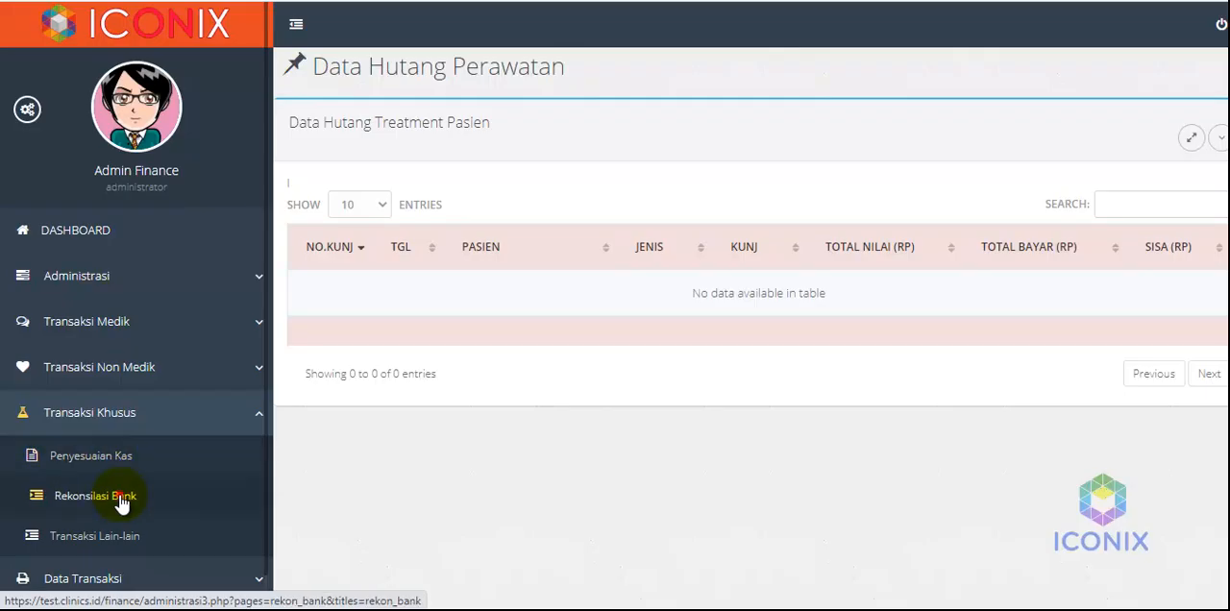
click(118, 500)
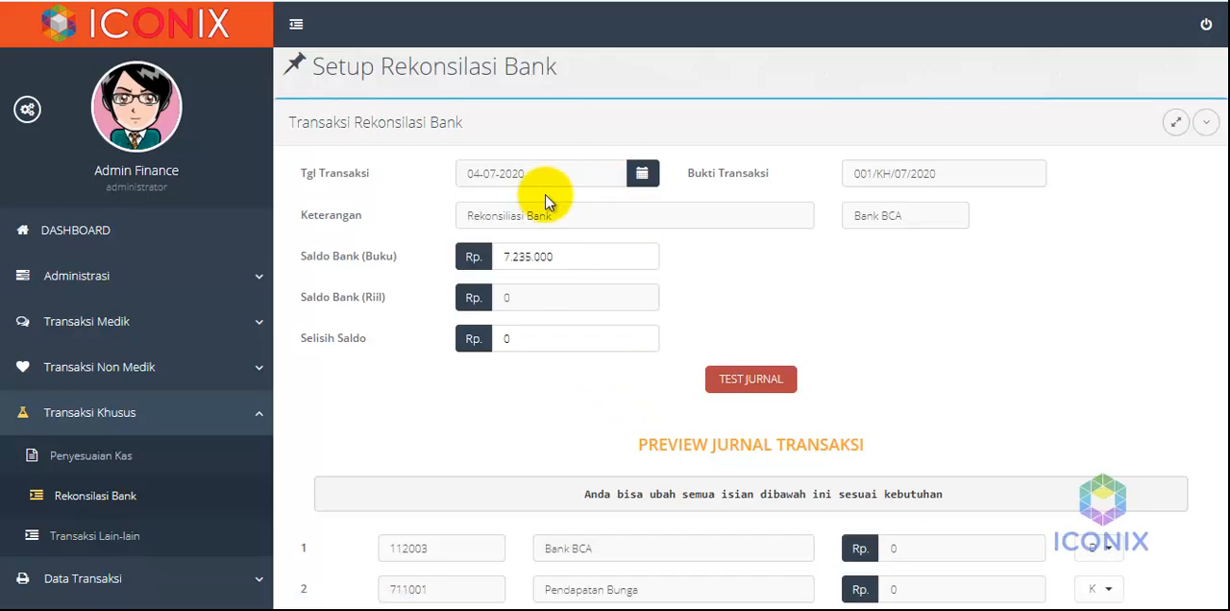
click(869, 218)
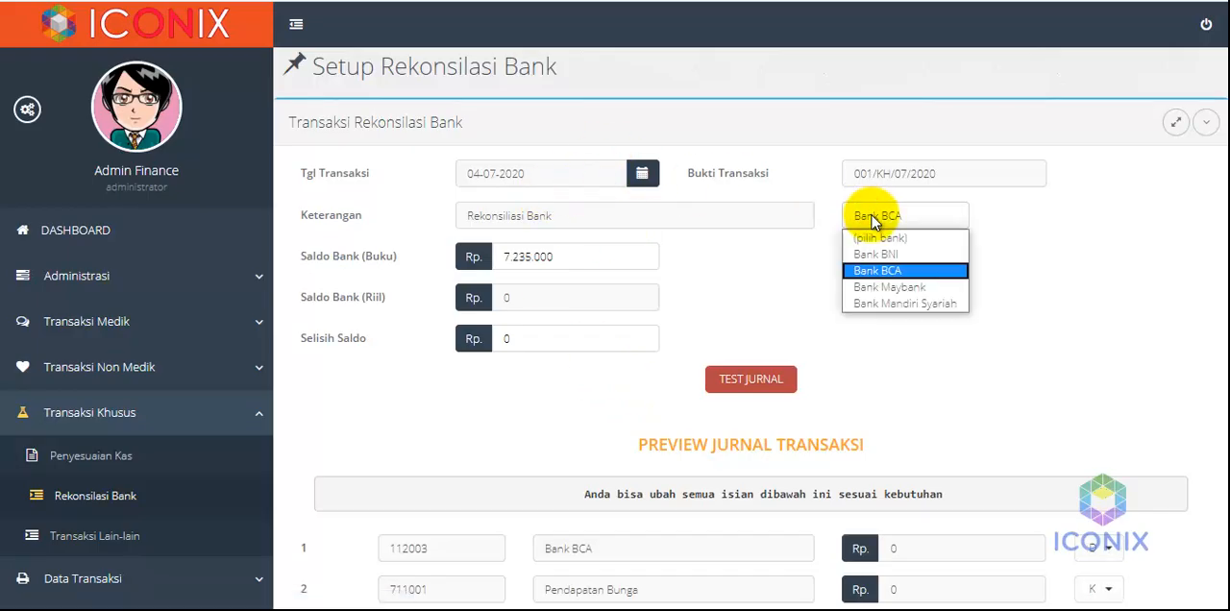
click(877, 254)
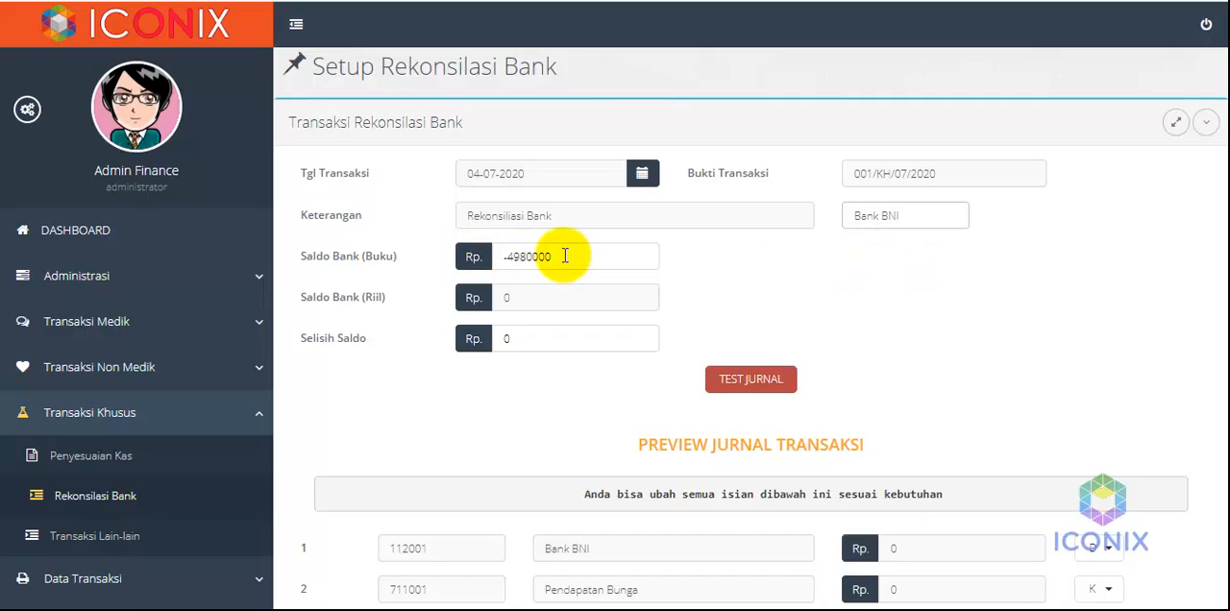
Examine Bank BNI's book balance in the Saldo Bank (Buku) field of the reconciliation form
drag(563, 254, 490, 255)
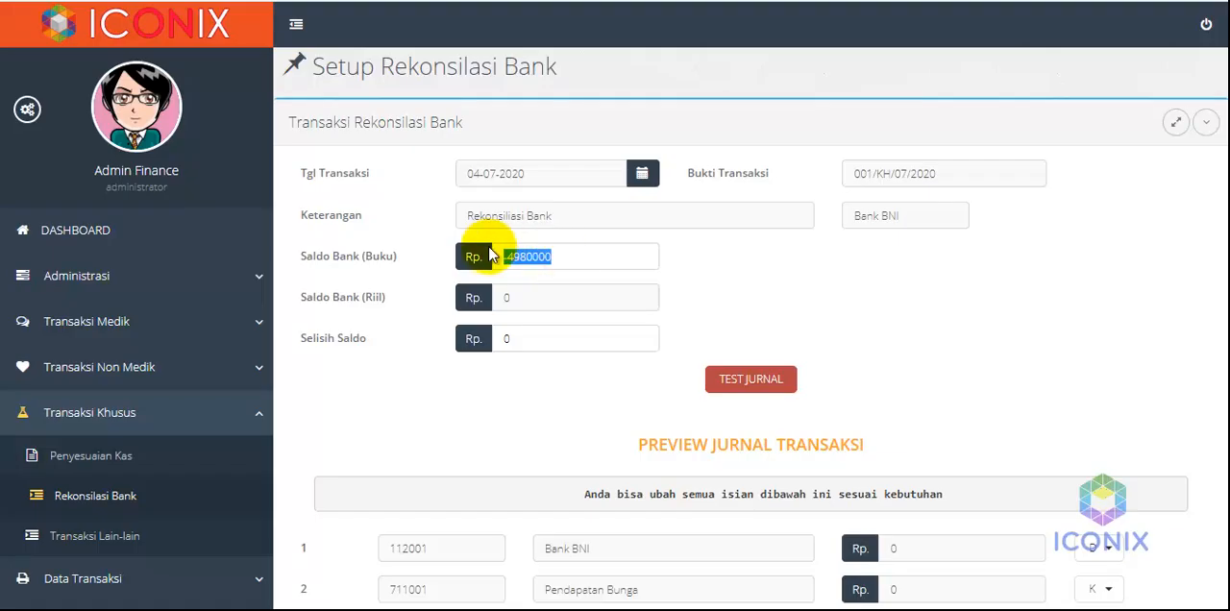
click(400, 262)
drag(400, 262, 361, 258)
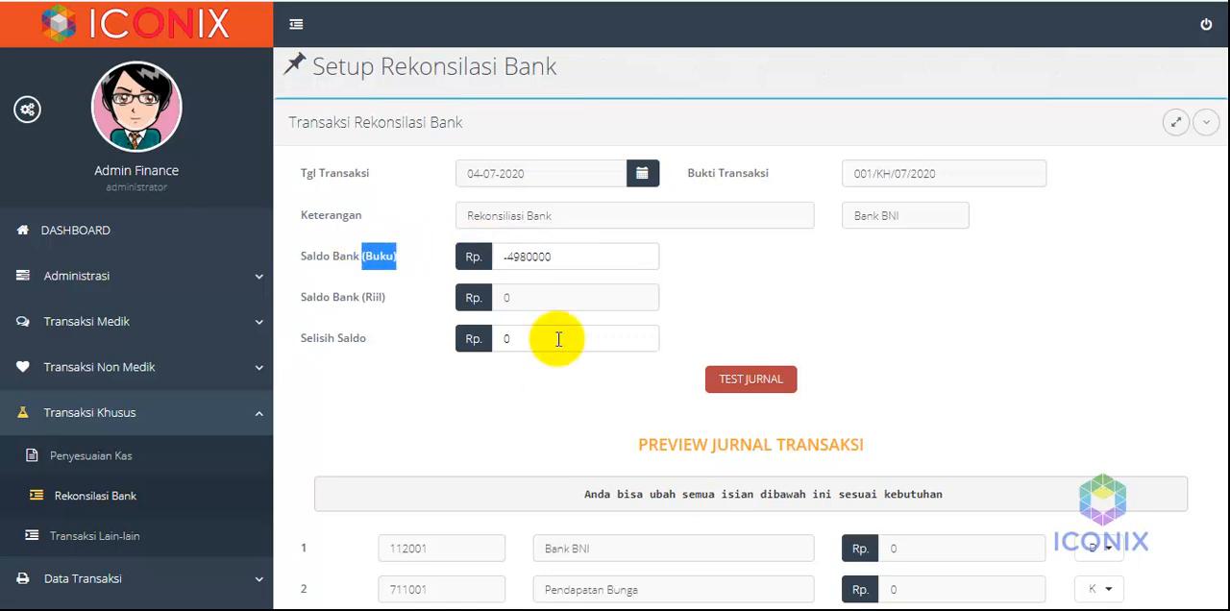
click(708, 272)
drag(568, 256, 495, 252)
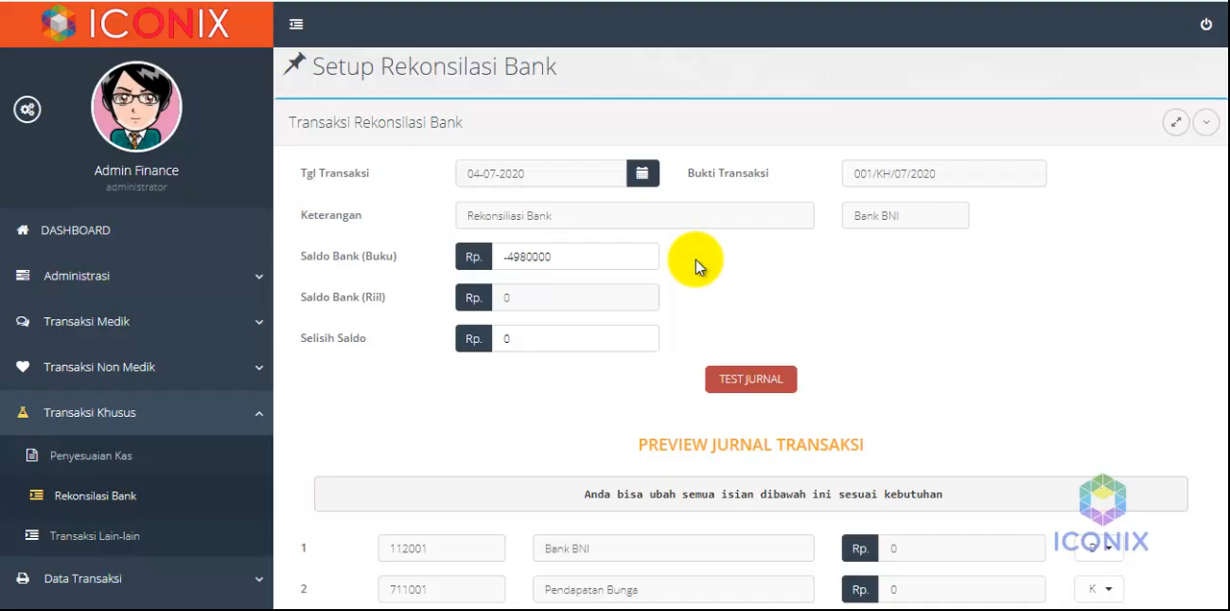
drag(552, 257, 495, 247)
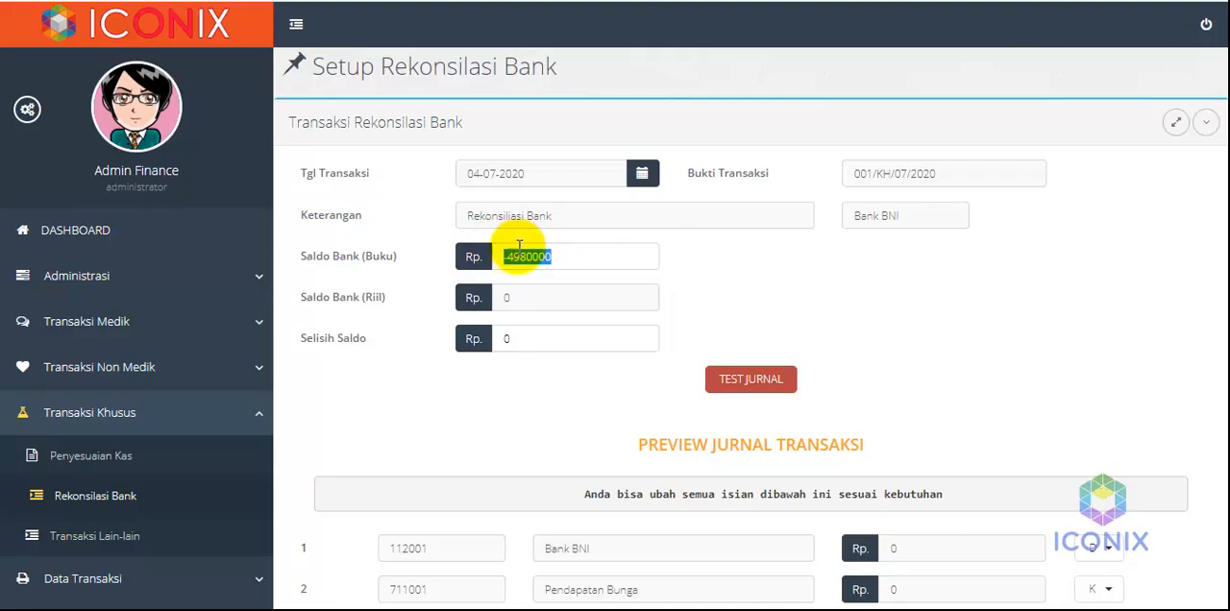
click(561, 251)
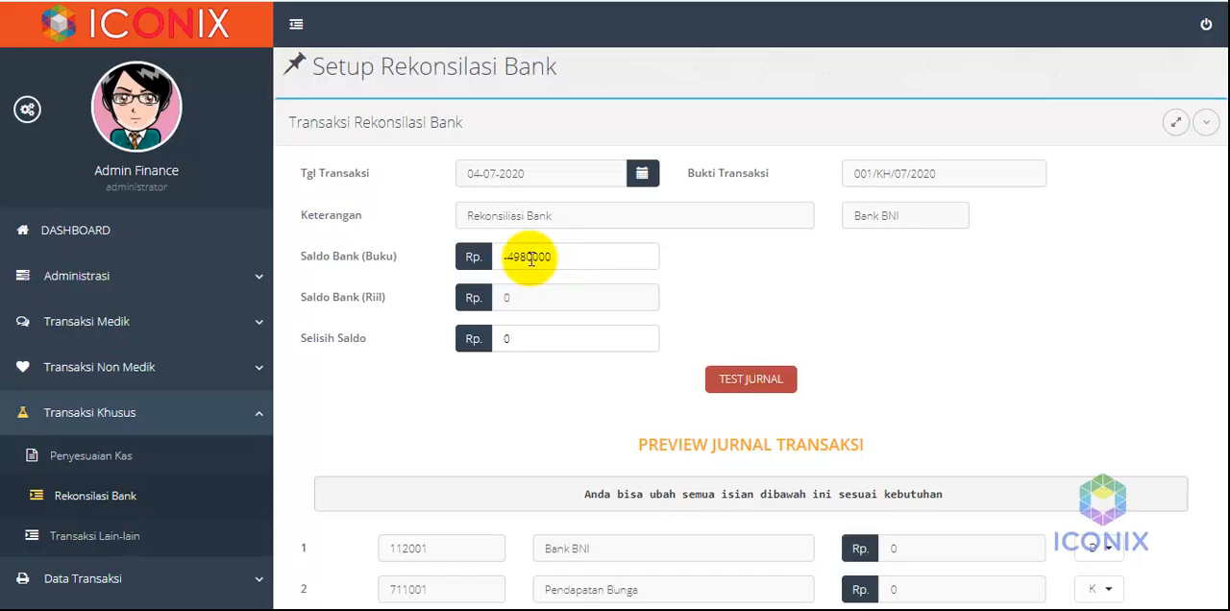
drag(529, 257, 506, 251)
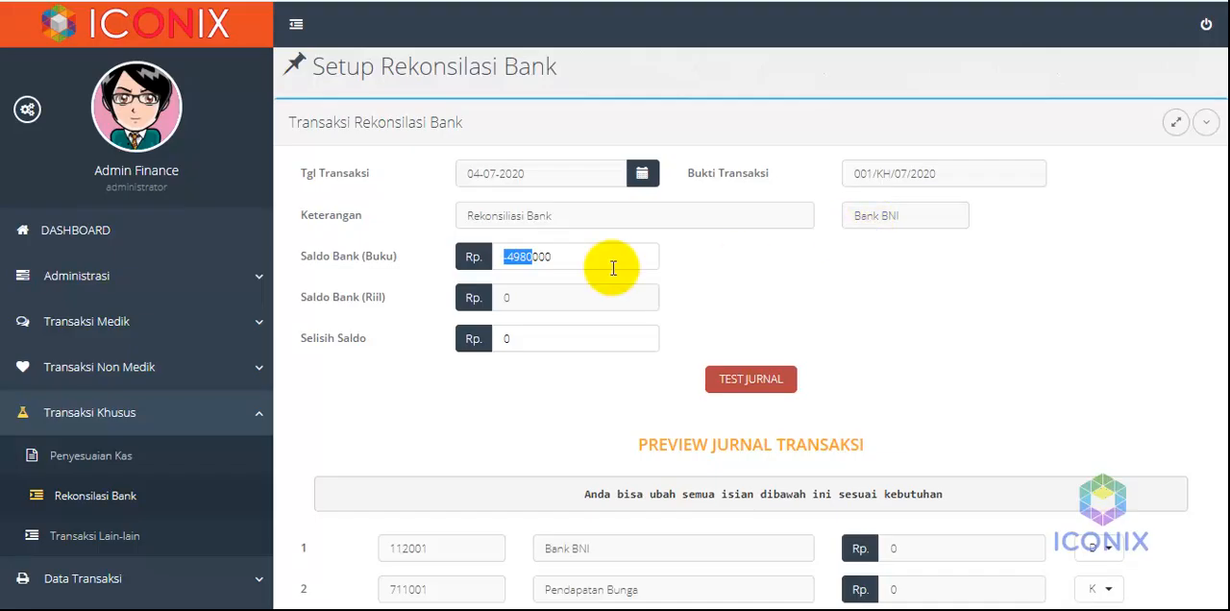
click(567, 257)
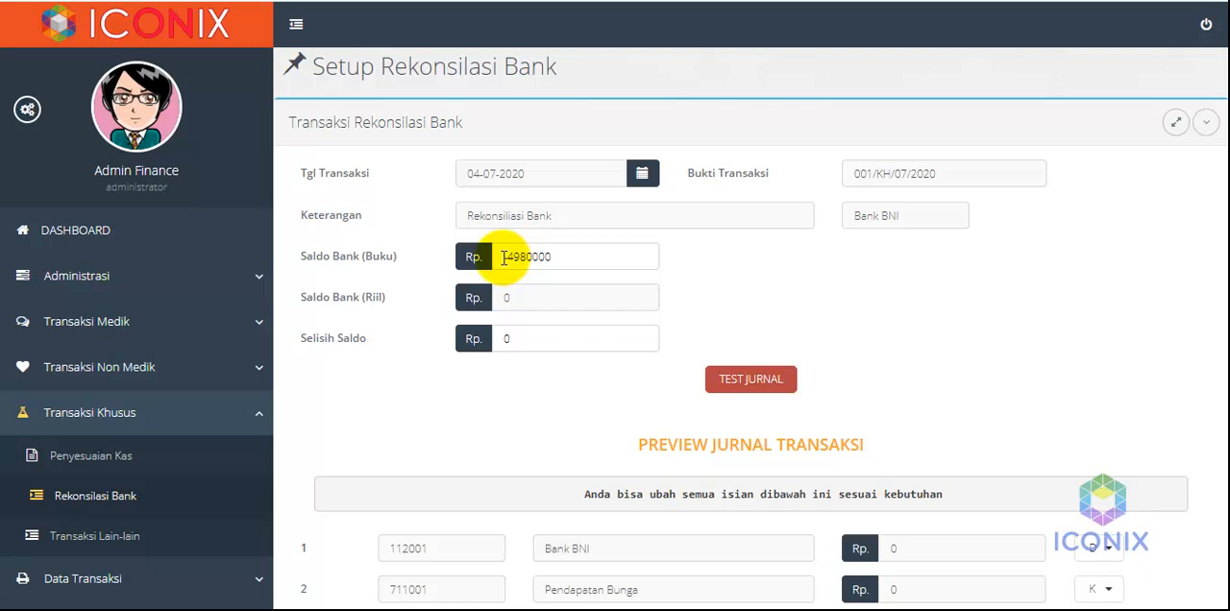
drag(503, 257, 643, 258)
click(729, 264)
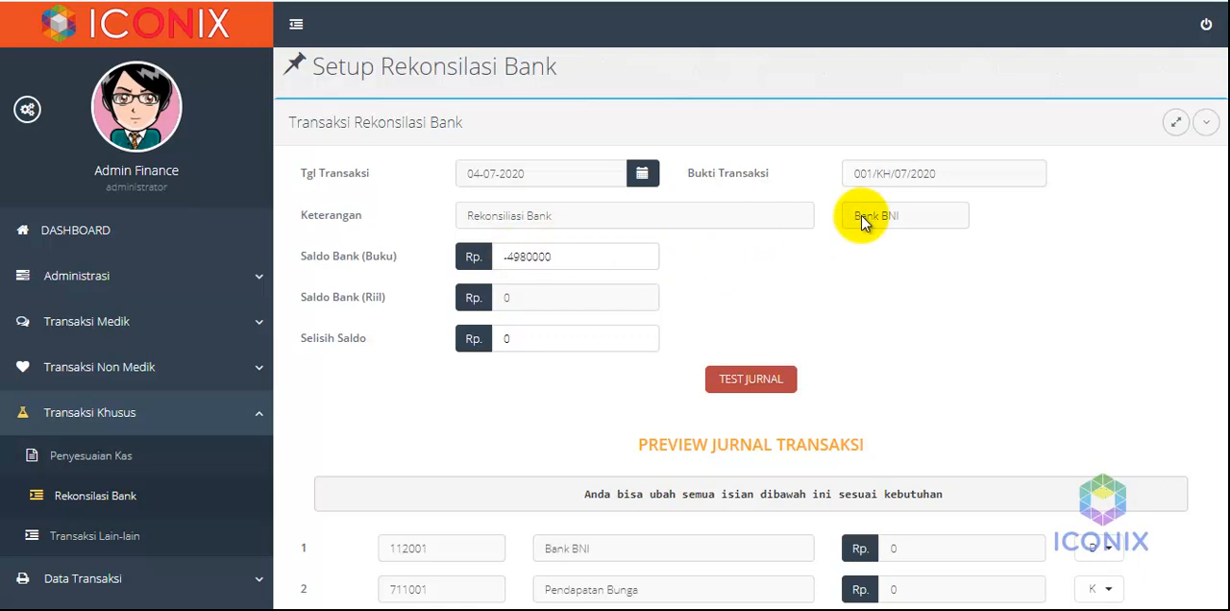
drag(505, 256, 565, 256)
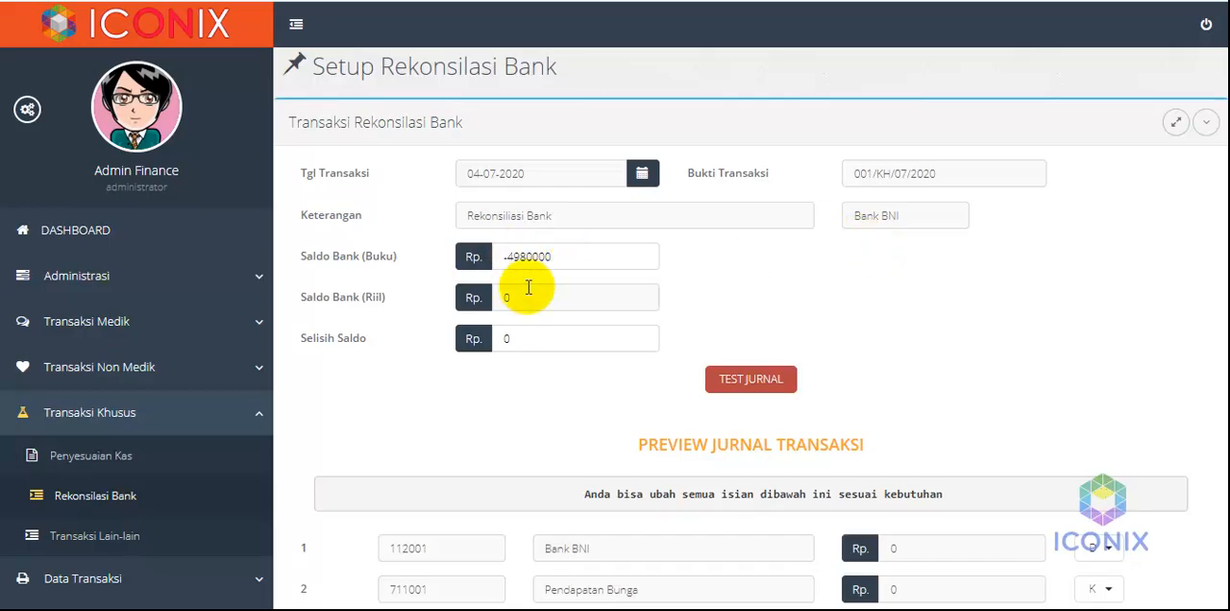
Set Bank BNI's real balance, Saldo Bank (Riil), to Rp 1.050.000 and go on to the balance difference
drag(520, 295, 495, 293)
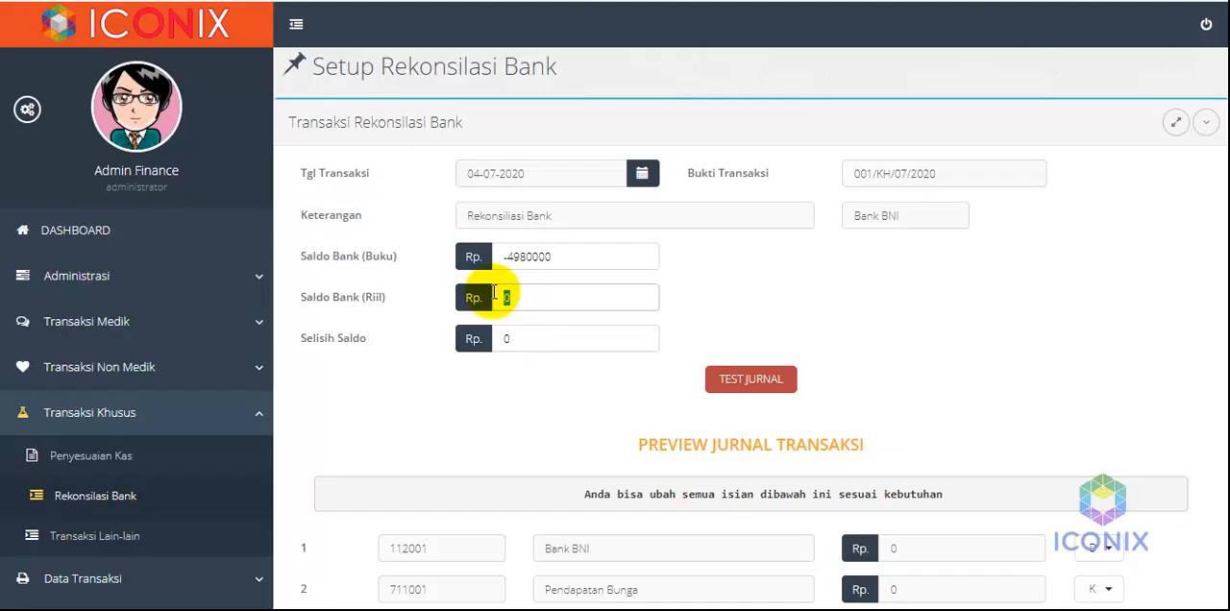
text(1.050.000)
click(522, 337)
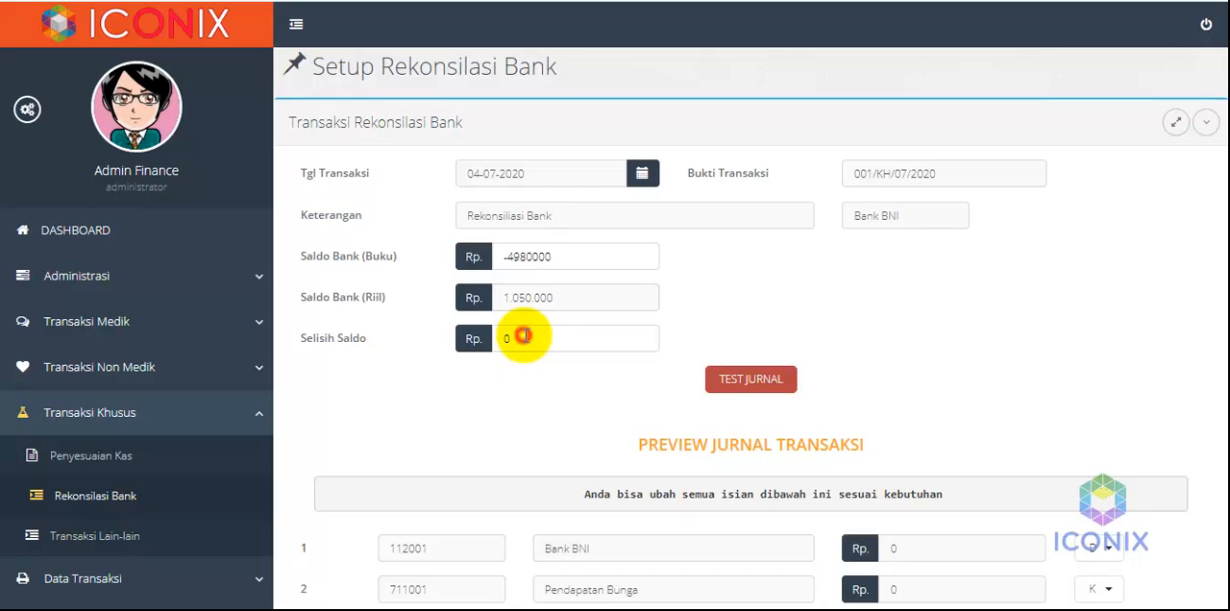
Run the test journal for the Bank BNI reconciliation and check the balance difference against the previewed journal lines
click(784, 381)
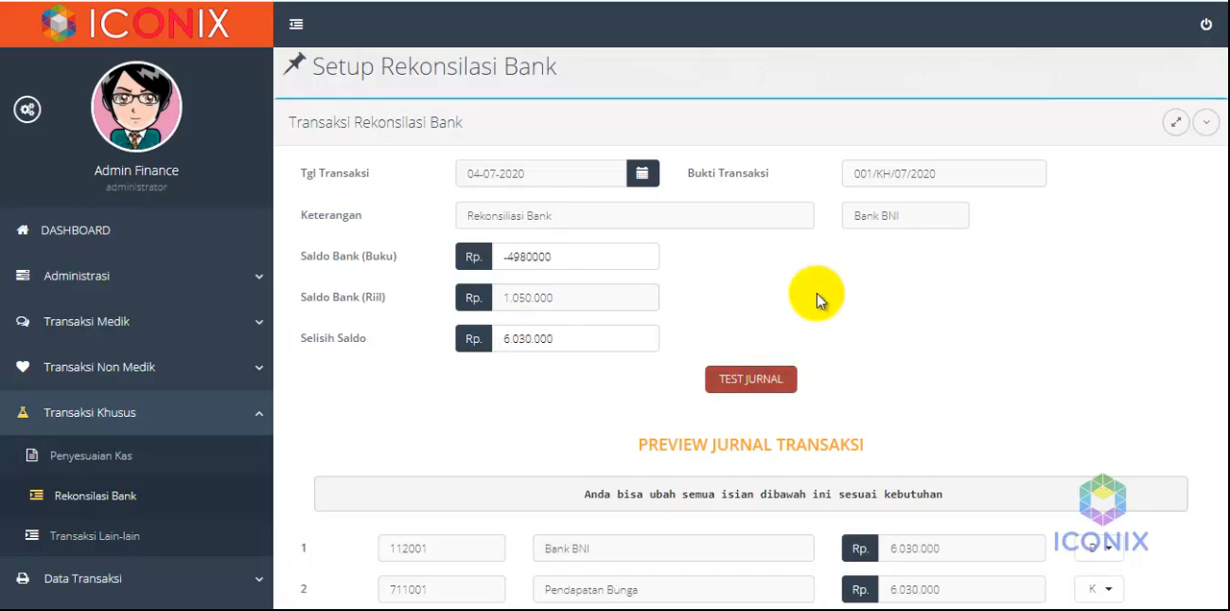
drag(564, 338, 495, 338)
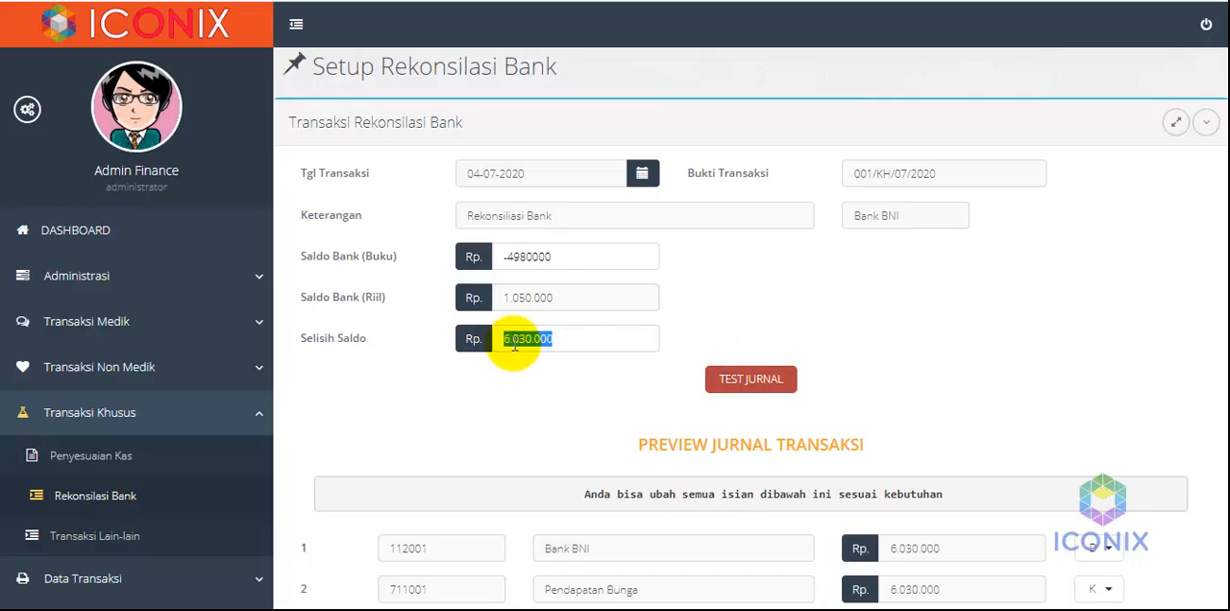
click(566, 300)
click(719, 306)
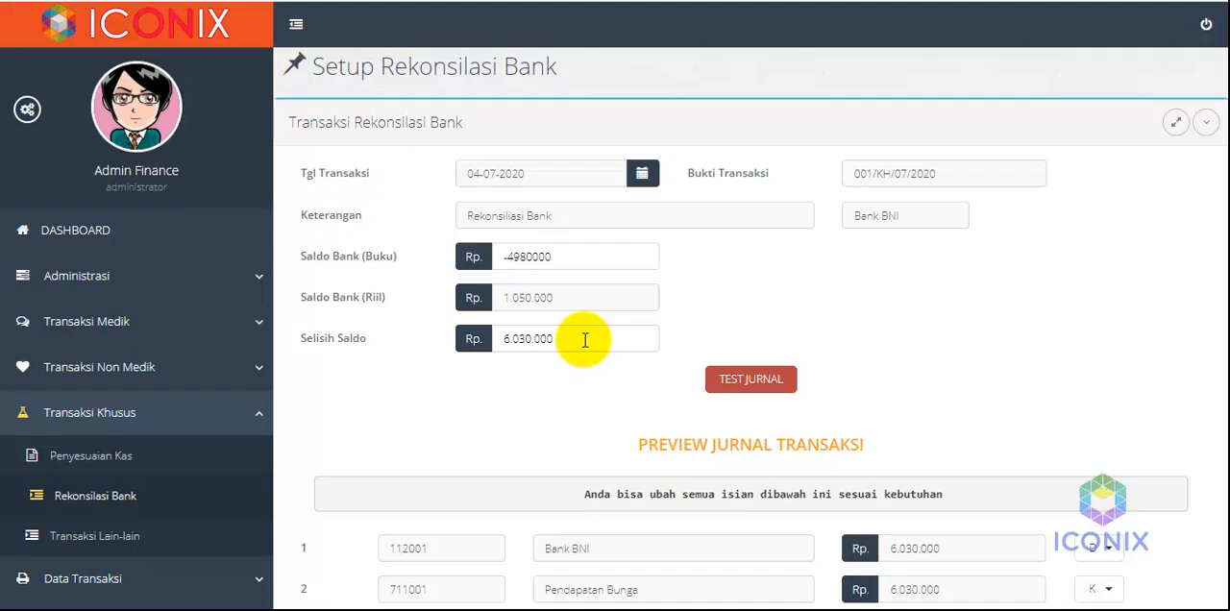
scroll(453, 488, down, 1)
scroll(457, 490, up, 1)
scroll(457, 490, down, 2)
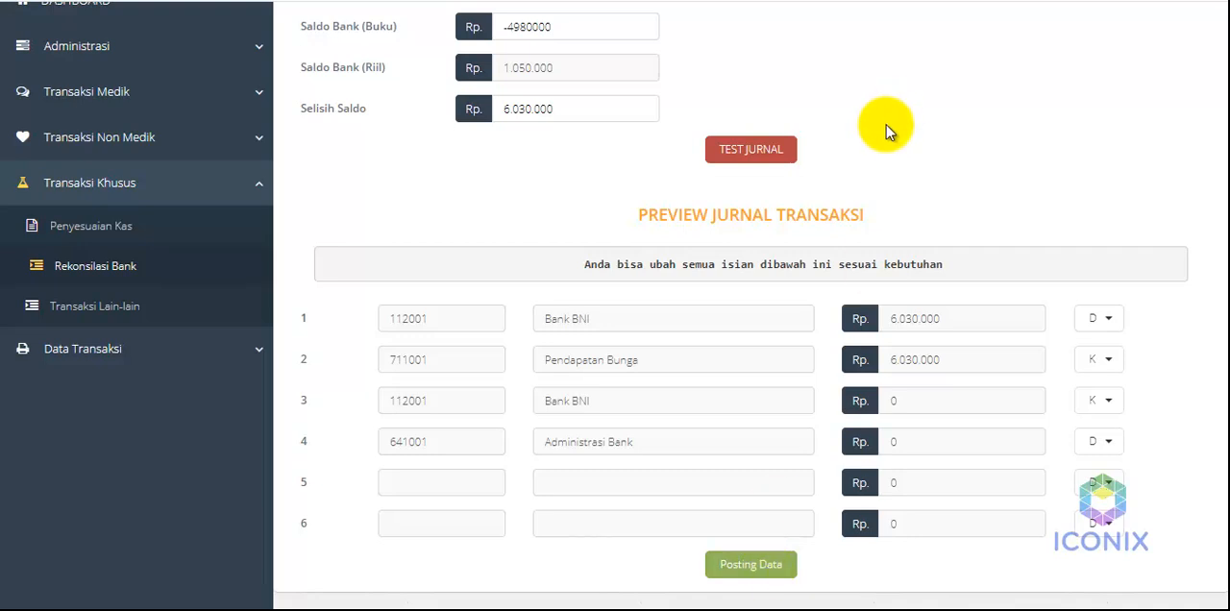
Open the cash adjustment form, Penyesuaian Kas, and look over its journal preview
click(64, 237)
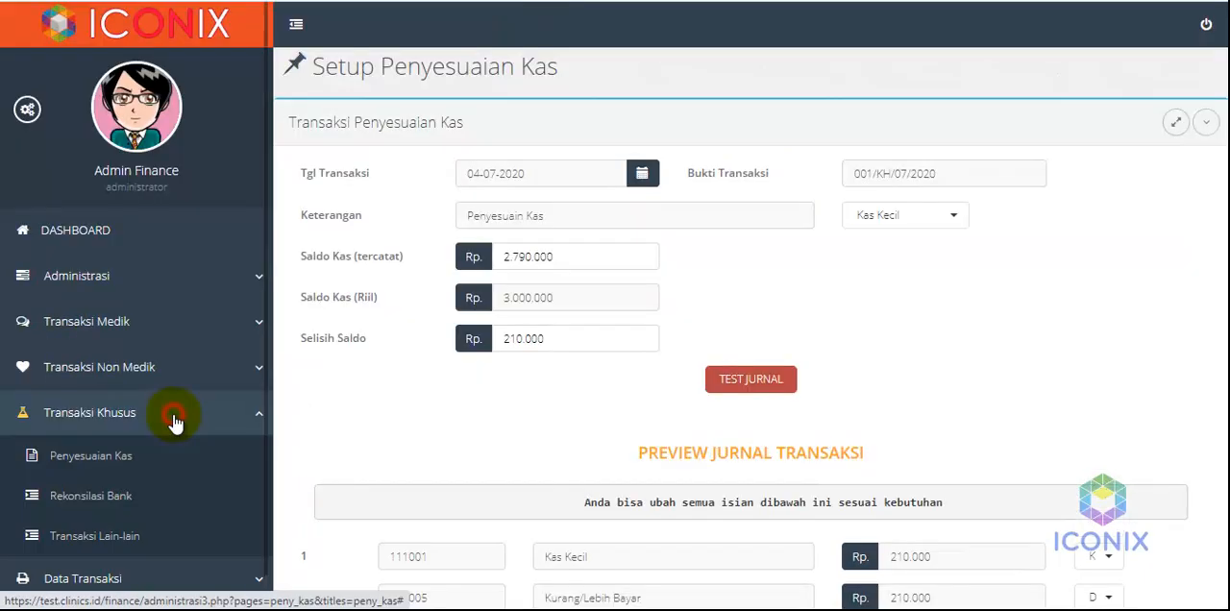
scroll(279, 444, down, 1)
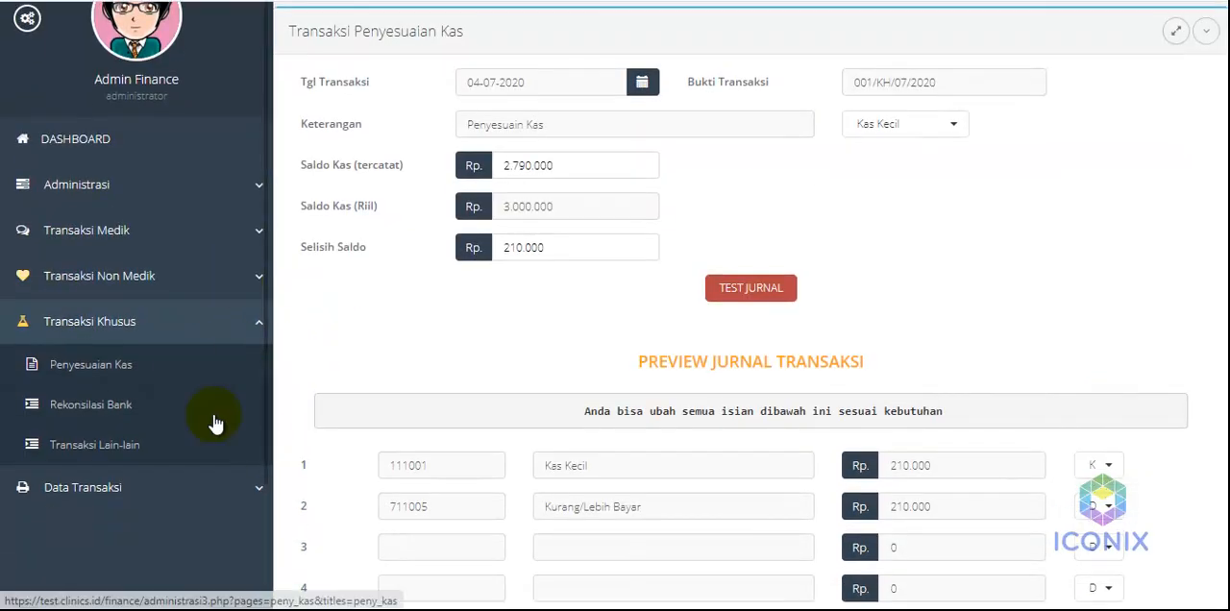
Look over the journal entry rows of the Transaksi Lain-lain form under the special transactions, and show the Data Transaksi options
click(69, 448)
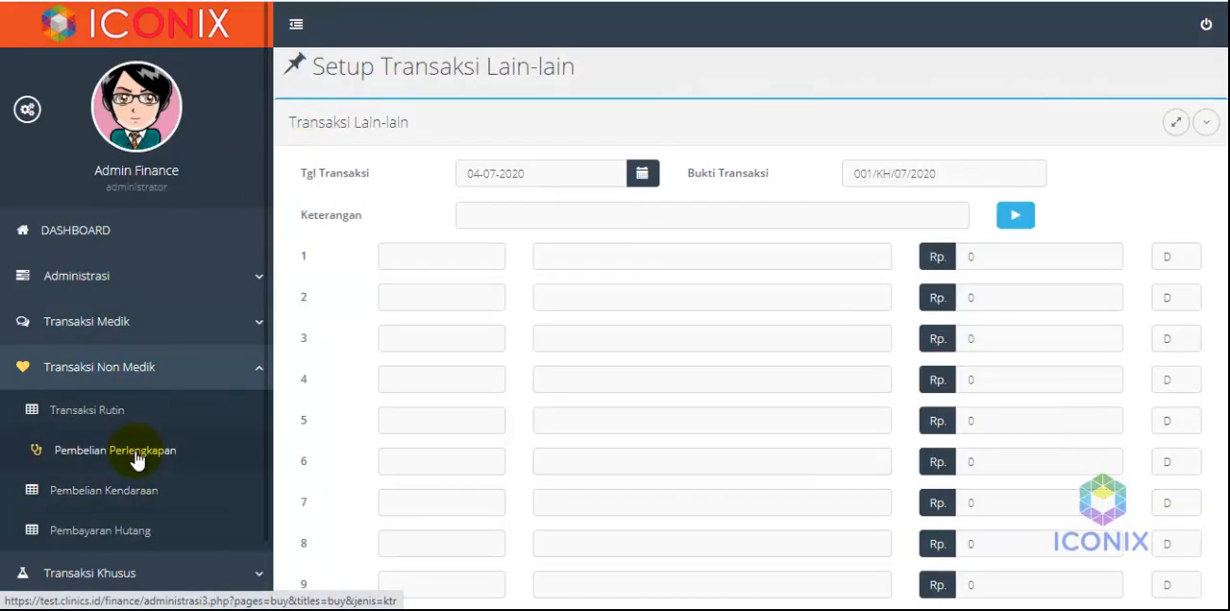
scroll(135, 451, down, 2)
click(135, 413)
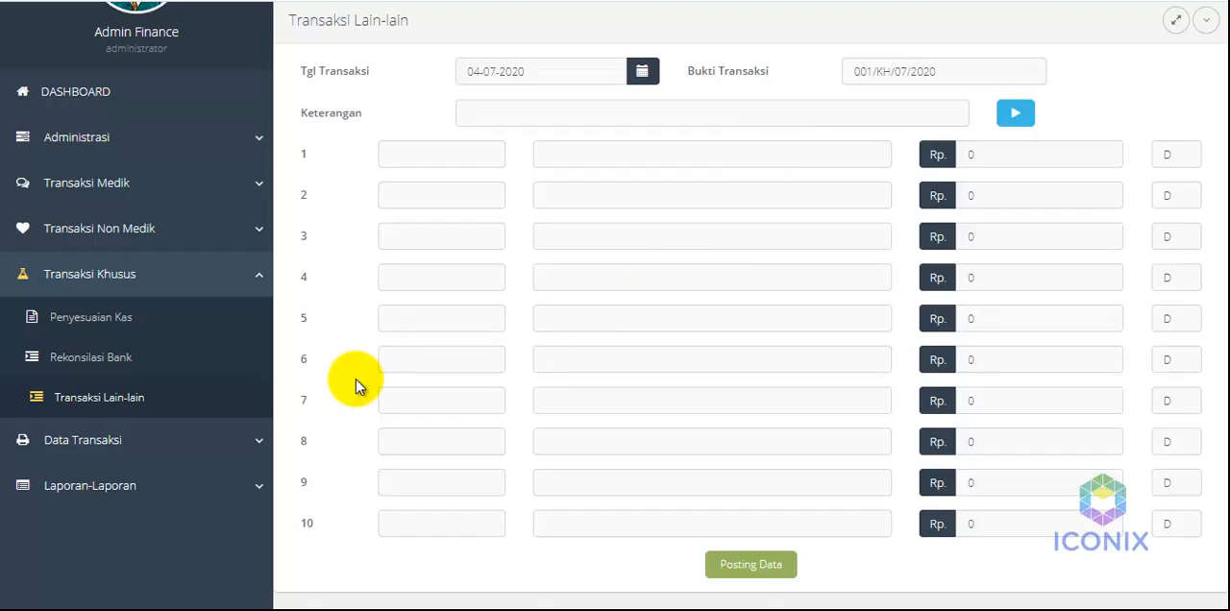
scroll(338, 399, up, 2)
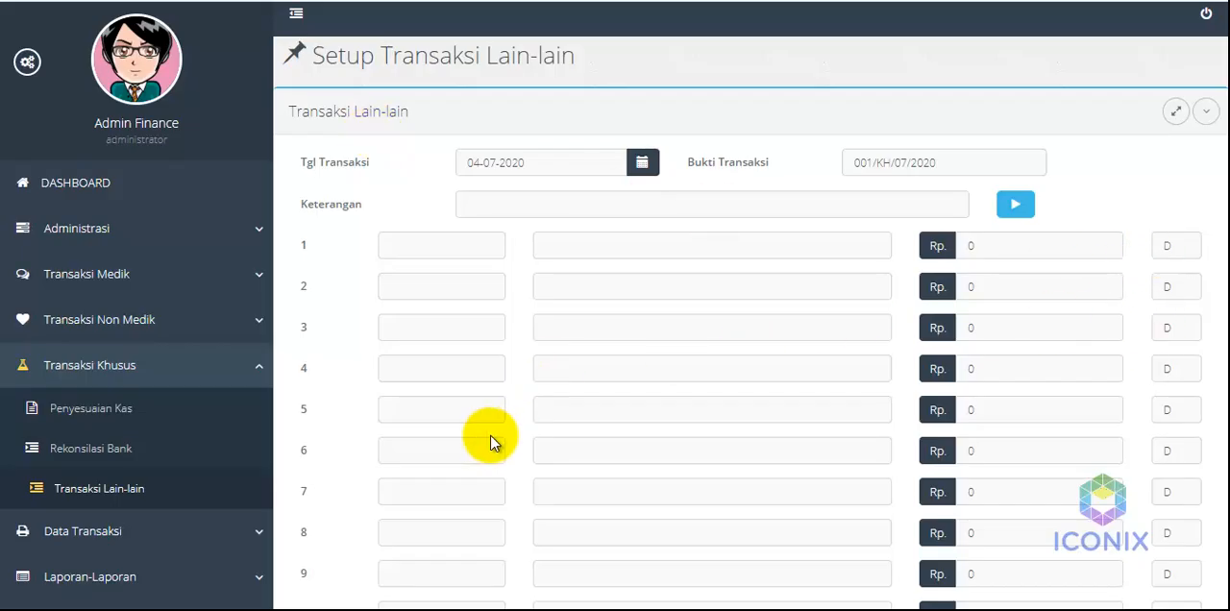
scroll(488, 438, down, 2)
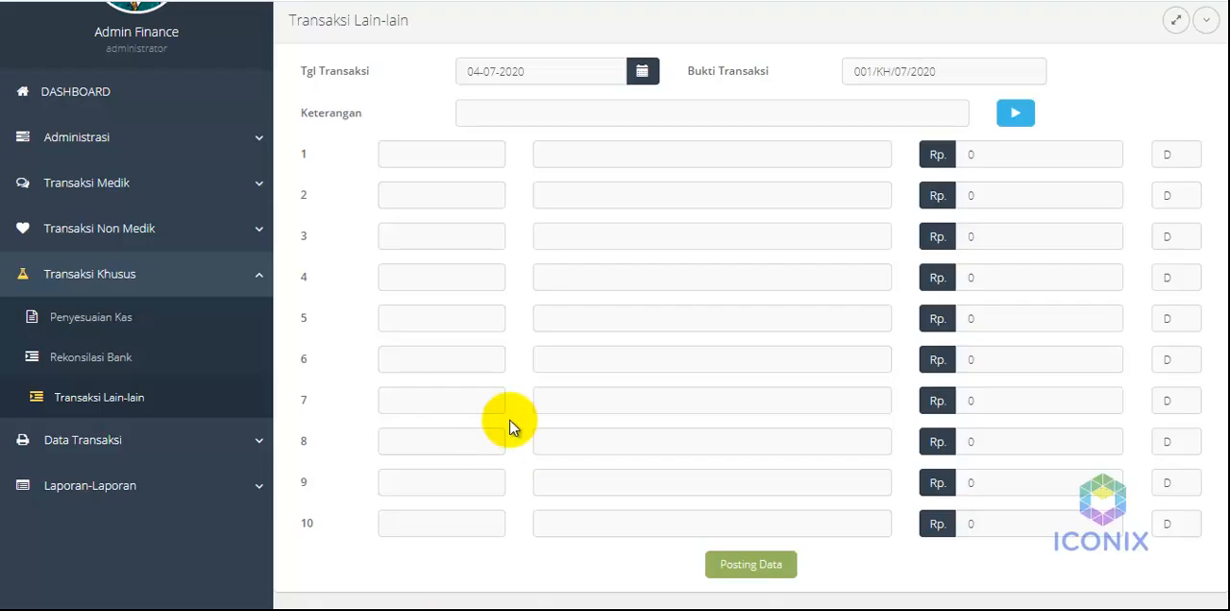
click(168, 443)
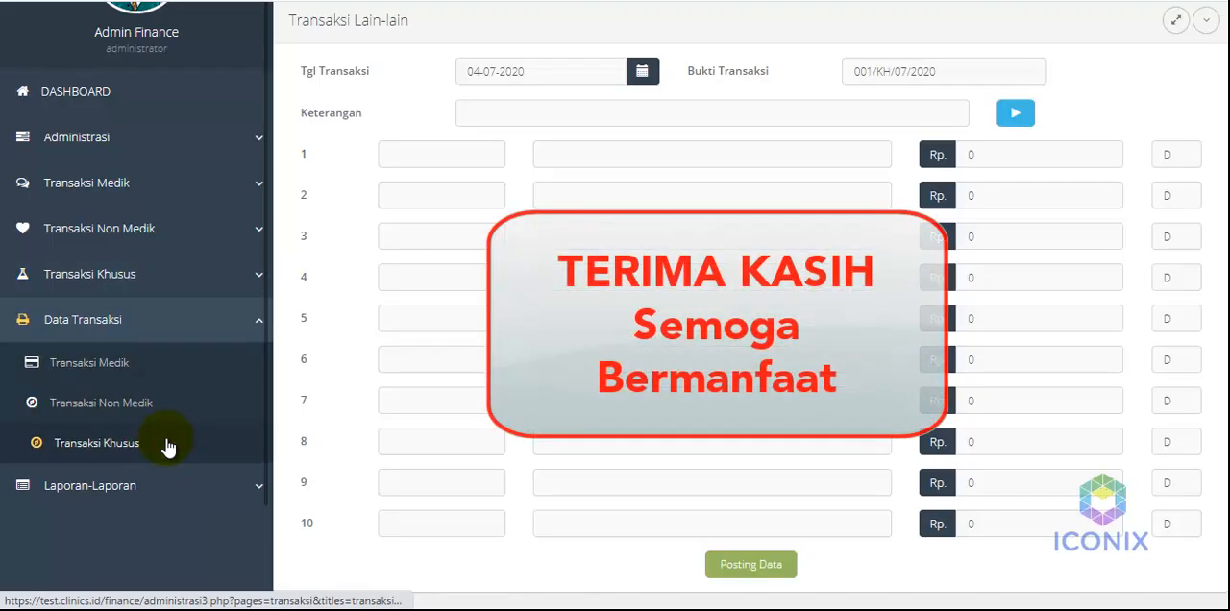